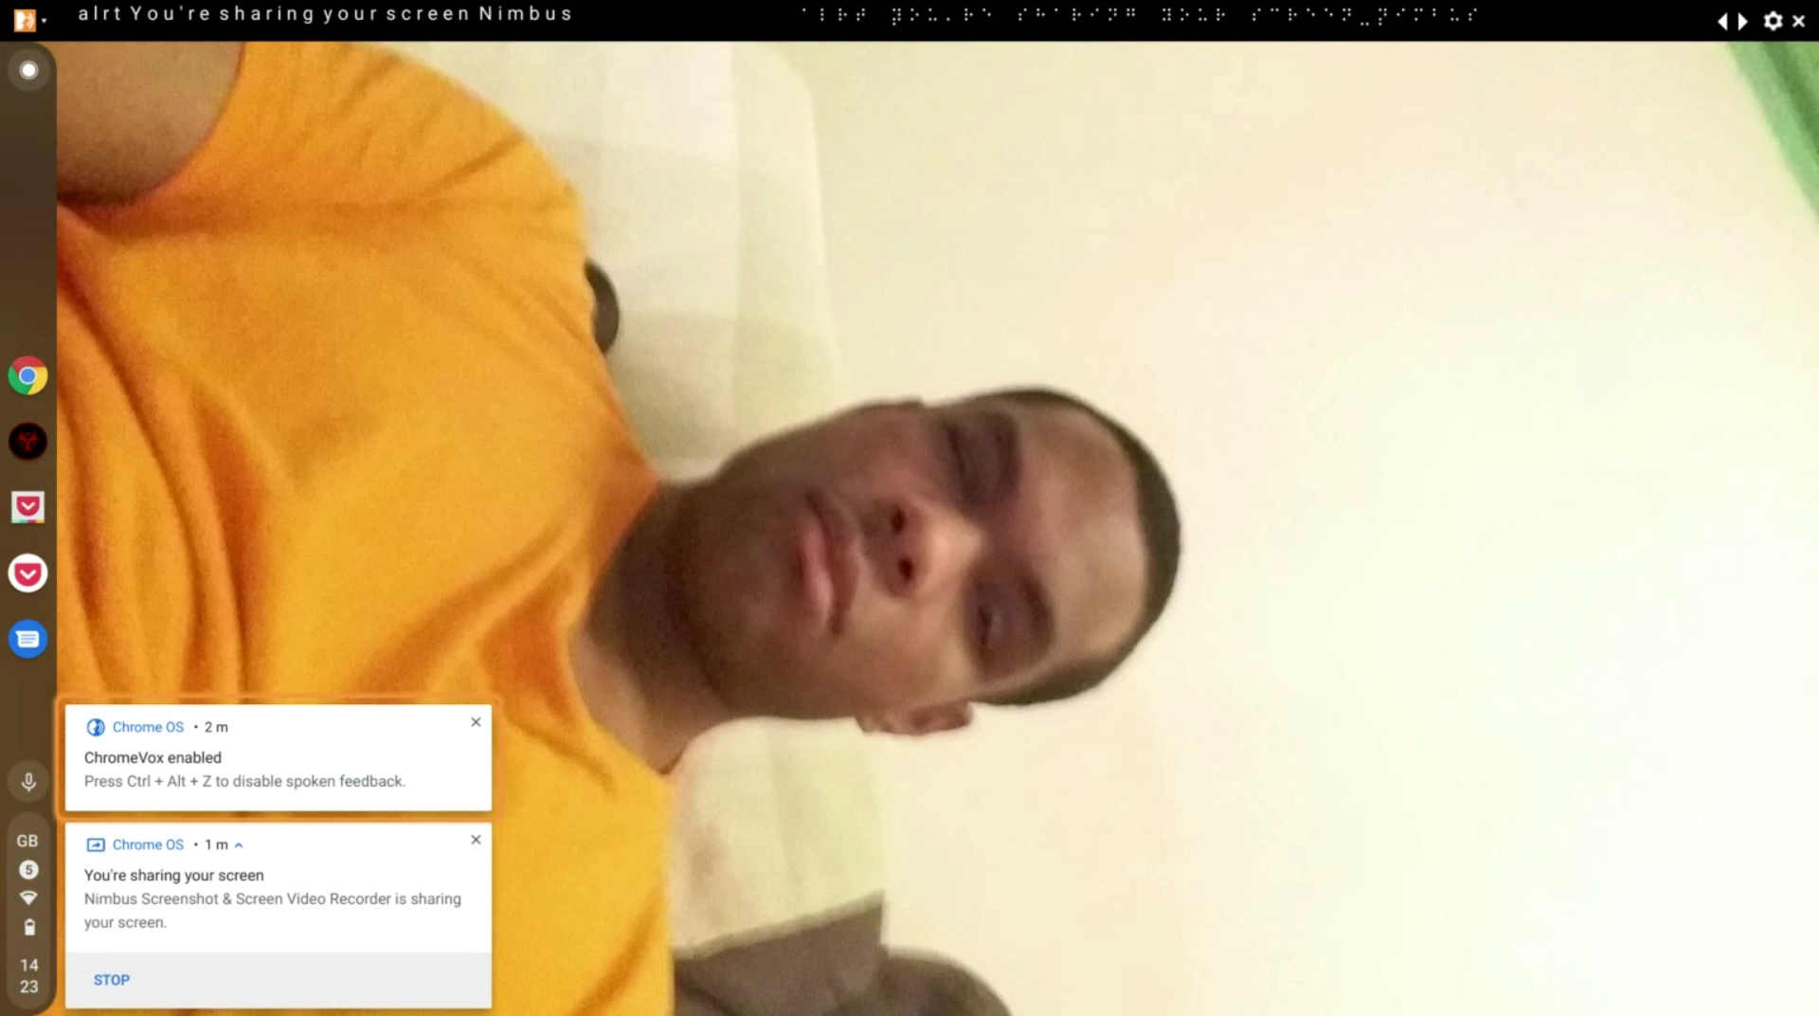
Step: Open the file manager and go to the Play files > MyMovie > AudioRecorder folder
key(alt+shift+m)
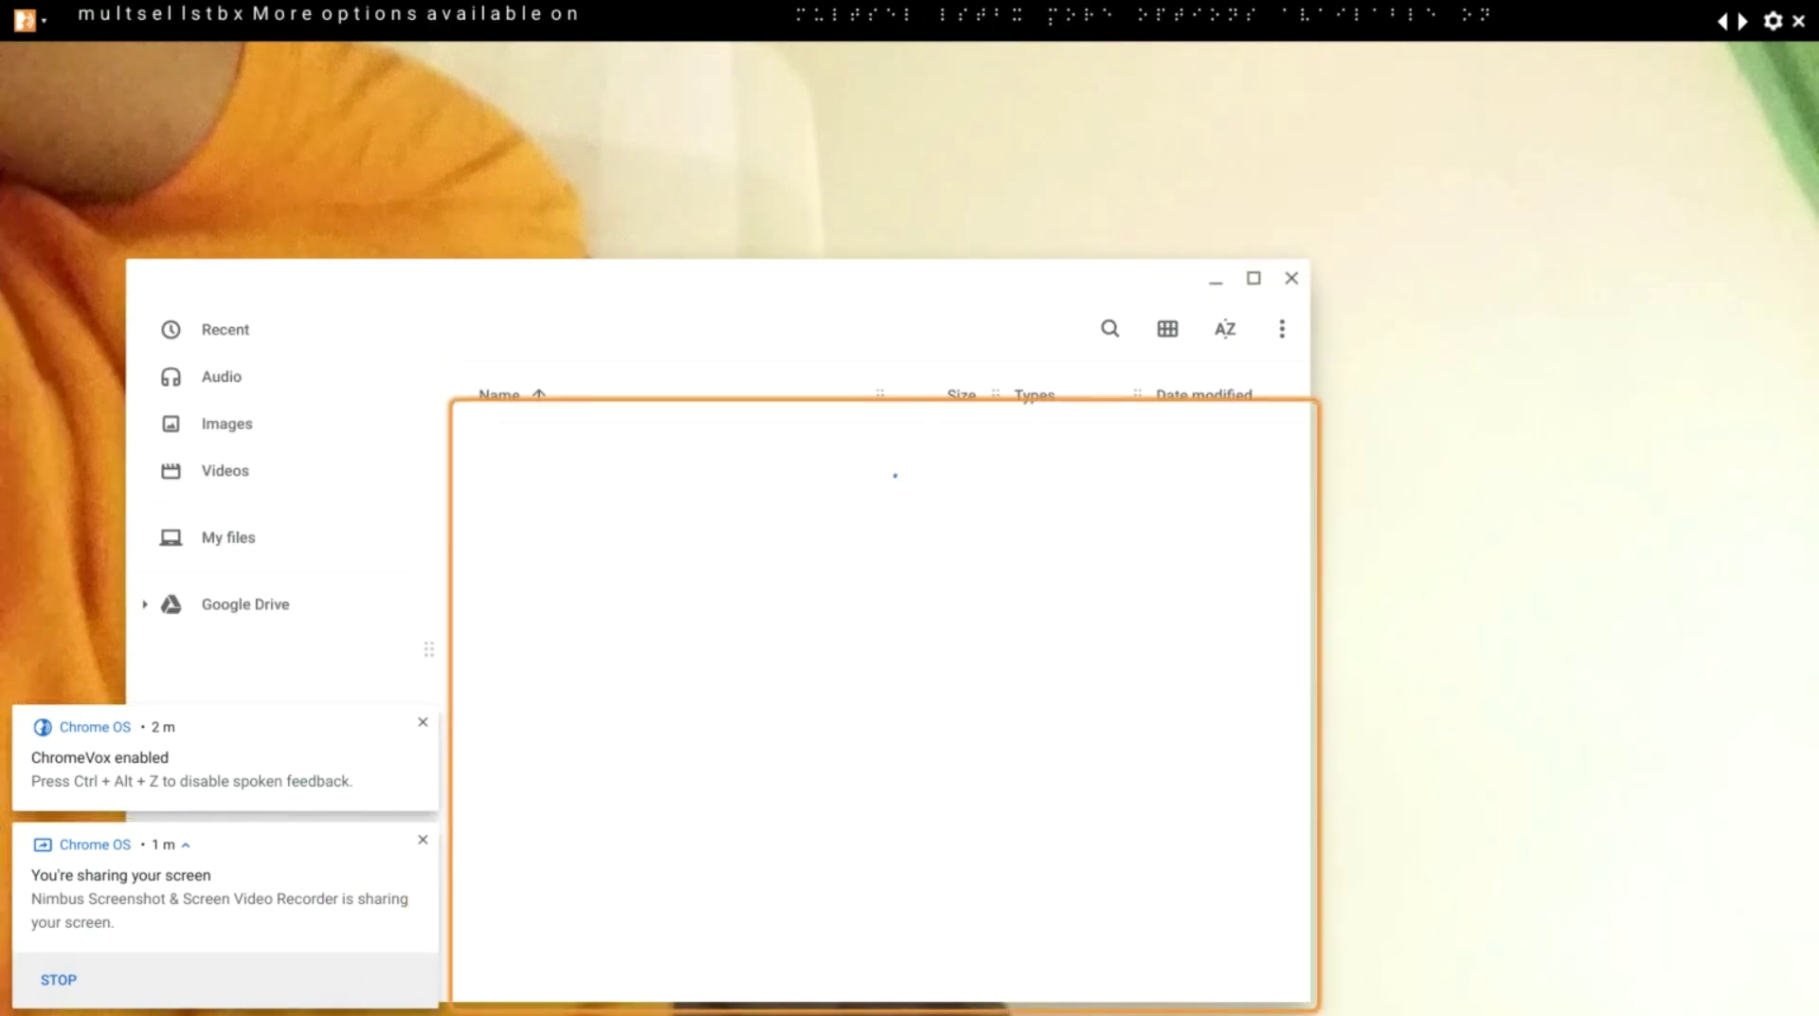
key(Down)
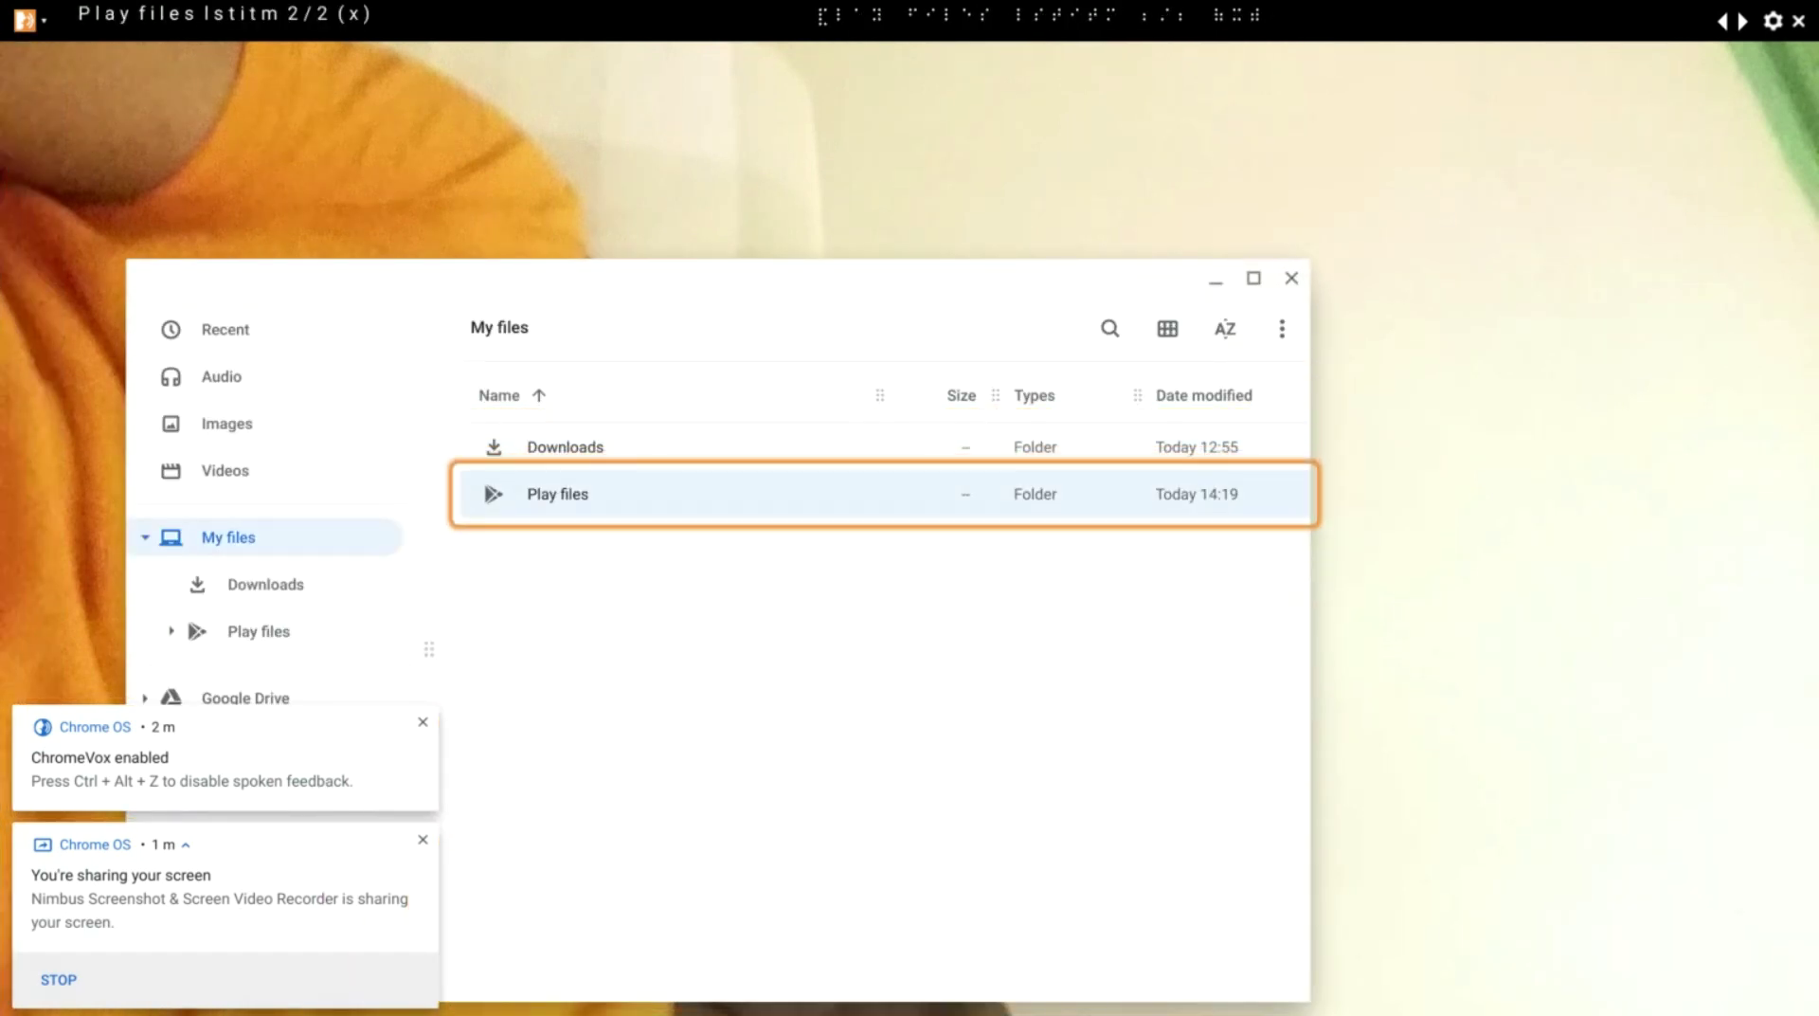
key(Return)
key(XF86AudioLowerVolume)
text(my)
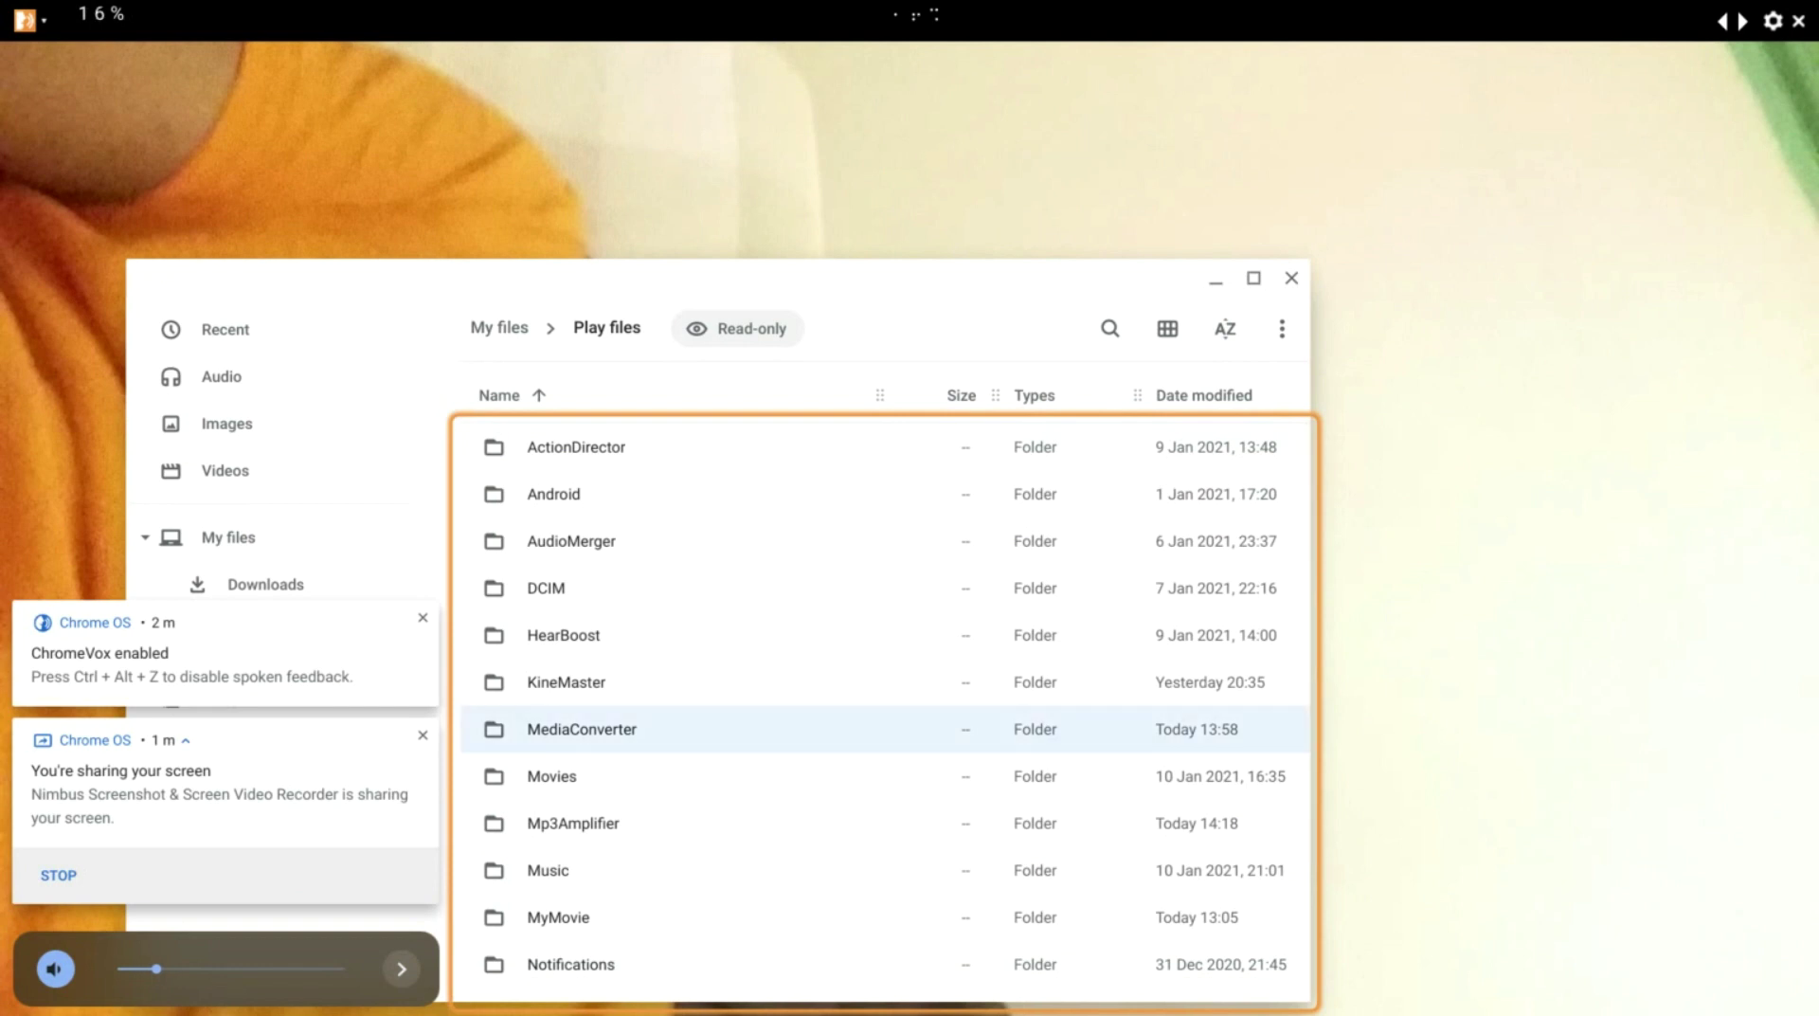
key(Return)
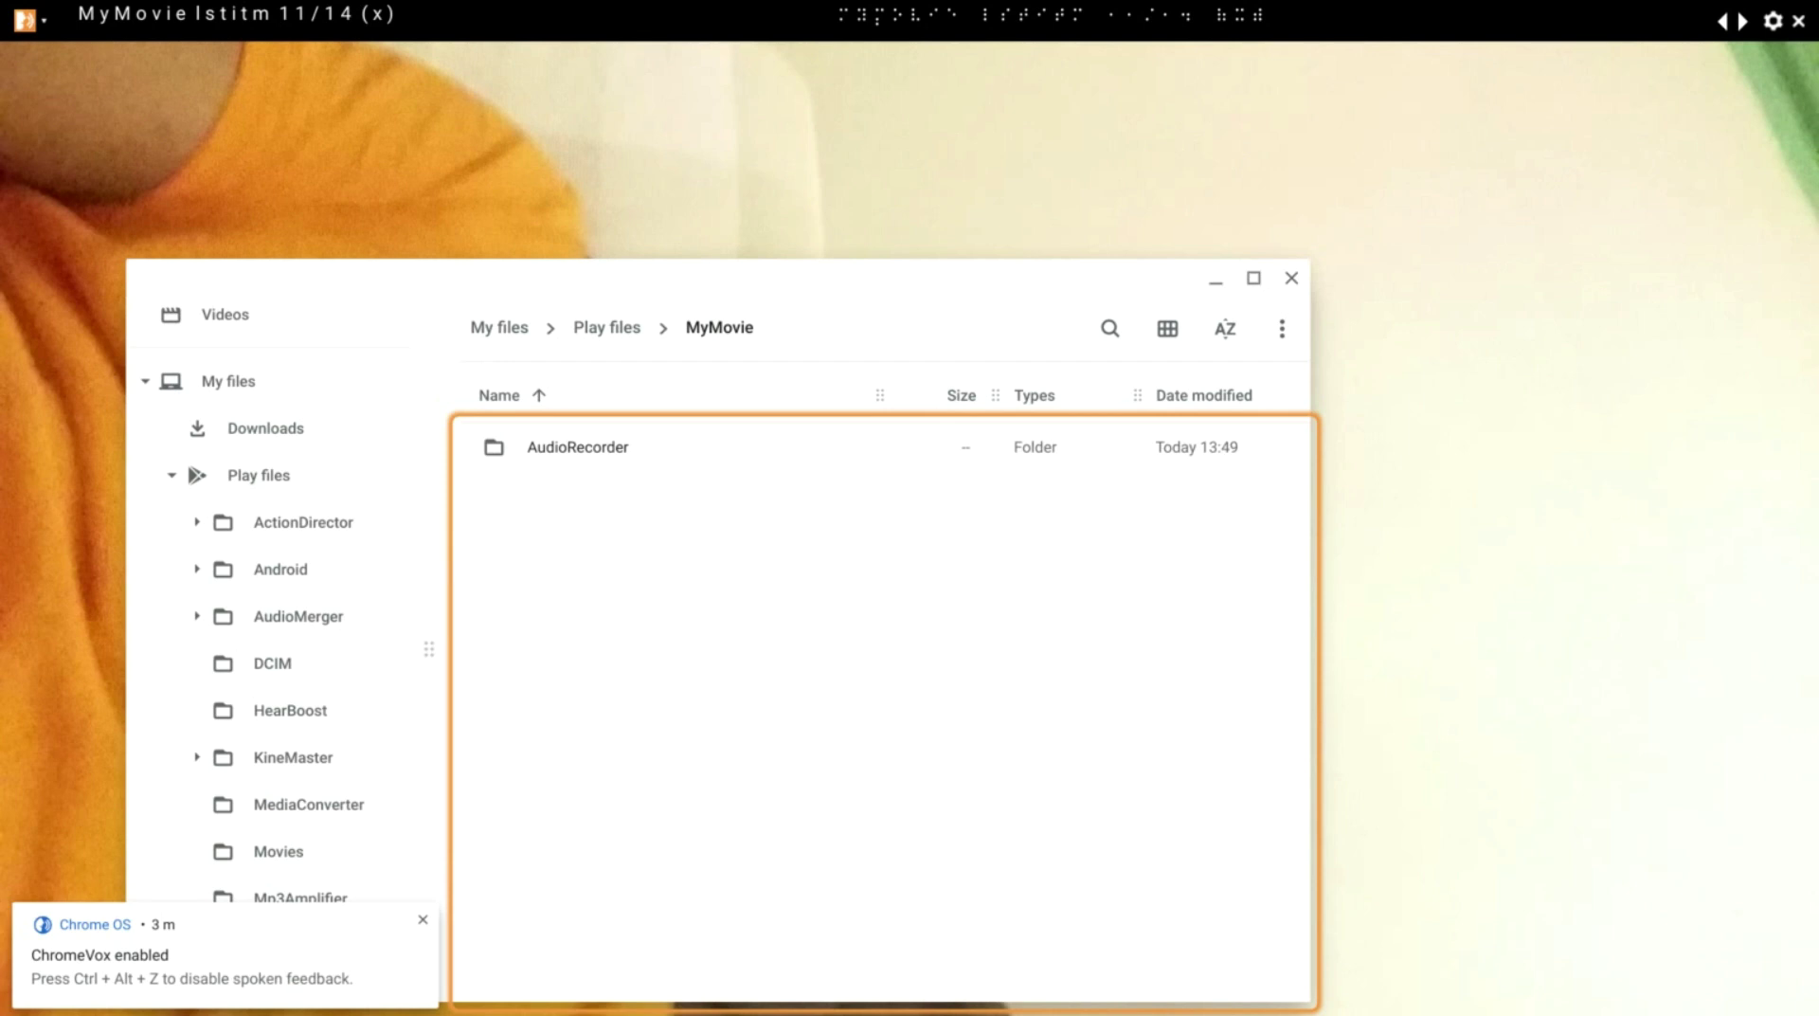
key(Down)
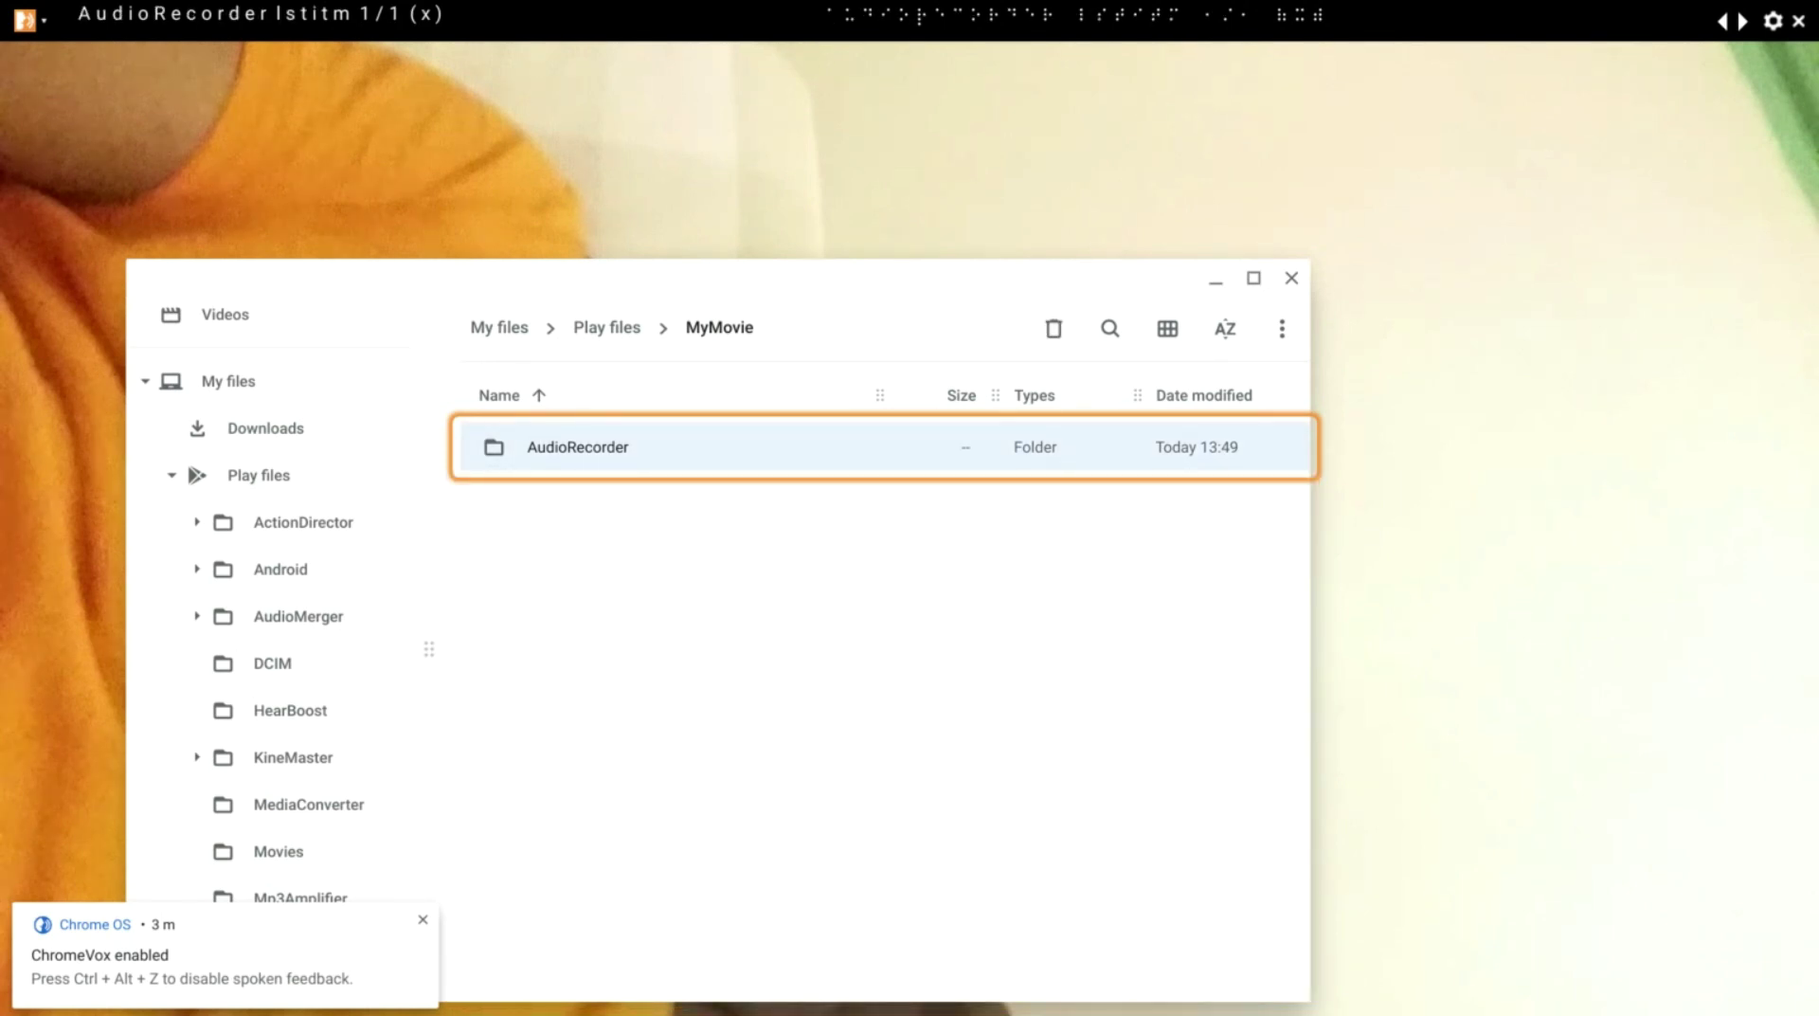
key(Return)
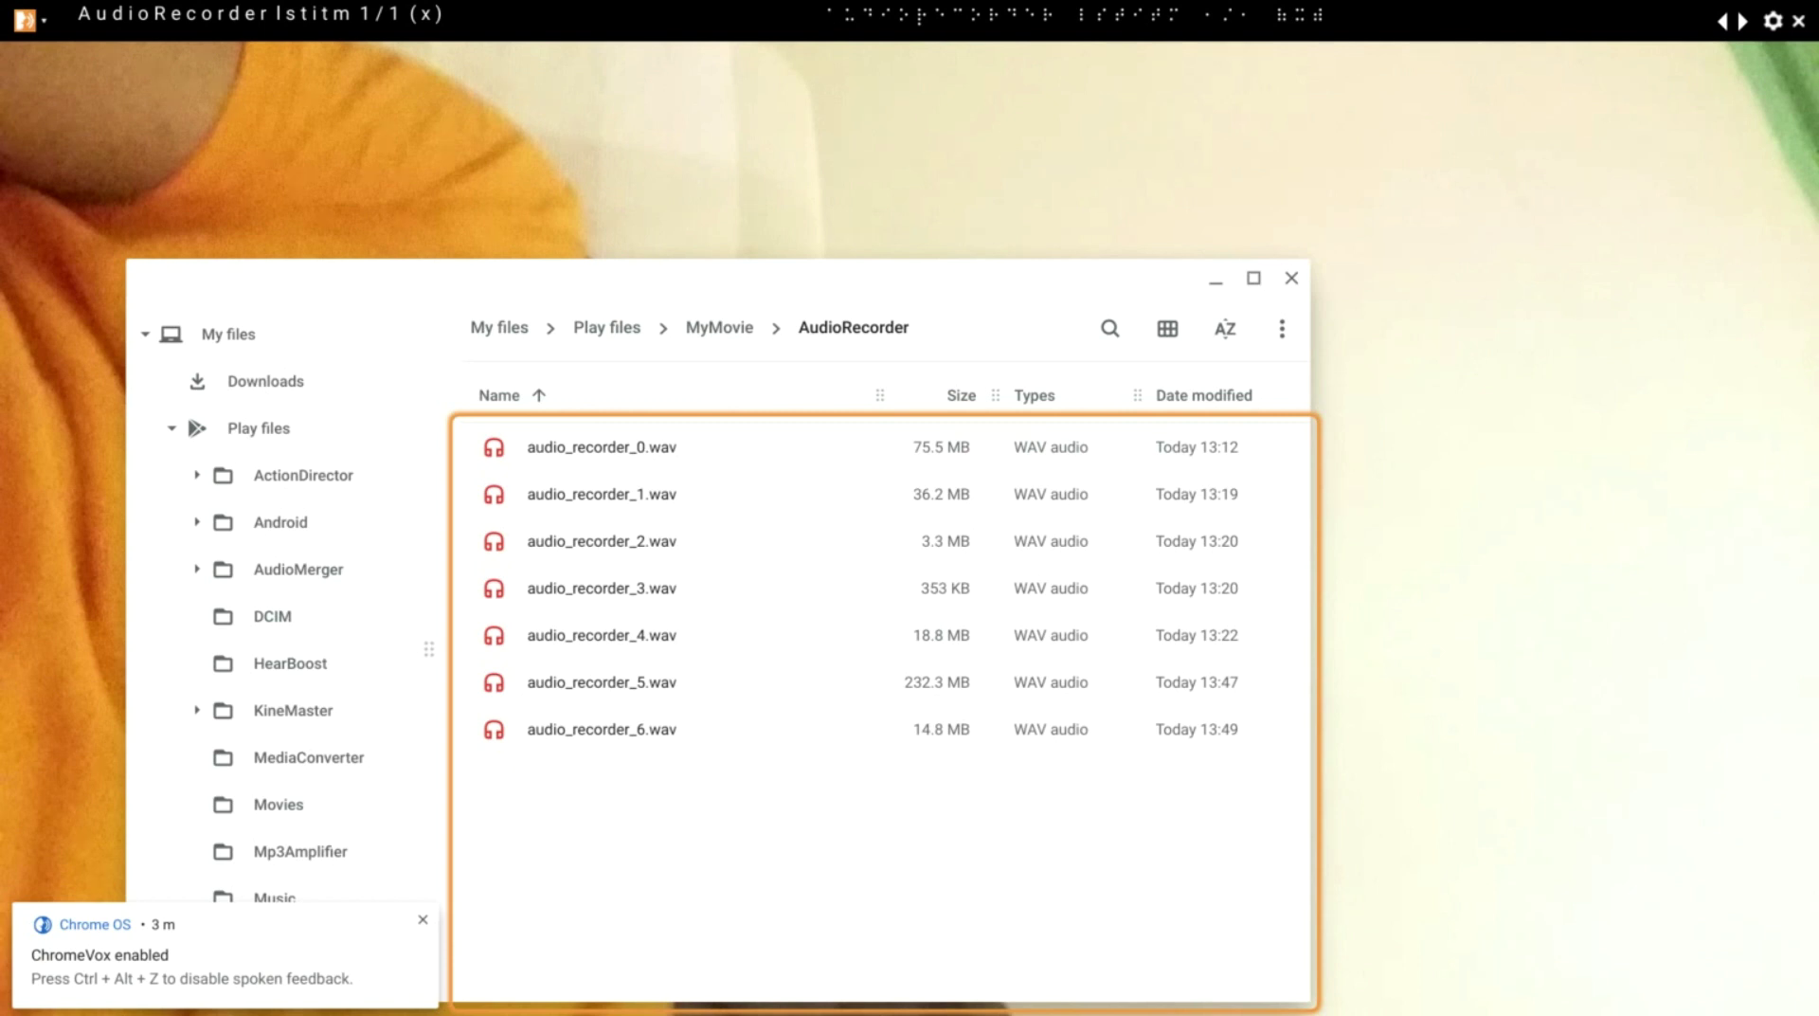
Step: Turn off the screen reader's speech and play audio_recorder_1.wav from the AudioRecorder folder
key(Down)
key(Down)
key(ctrl+alt+z)
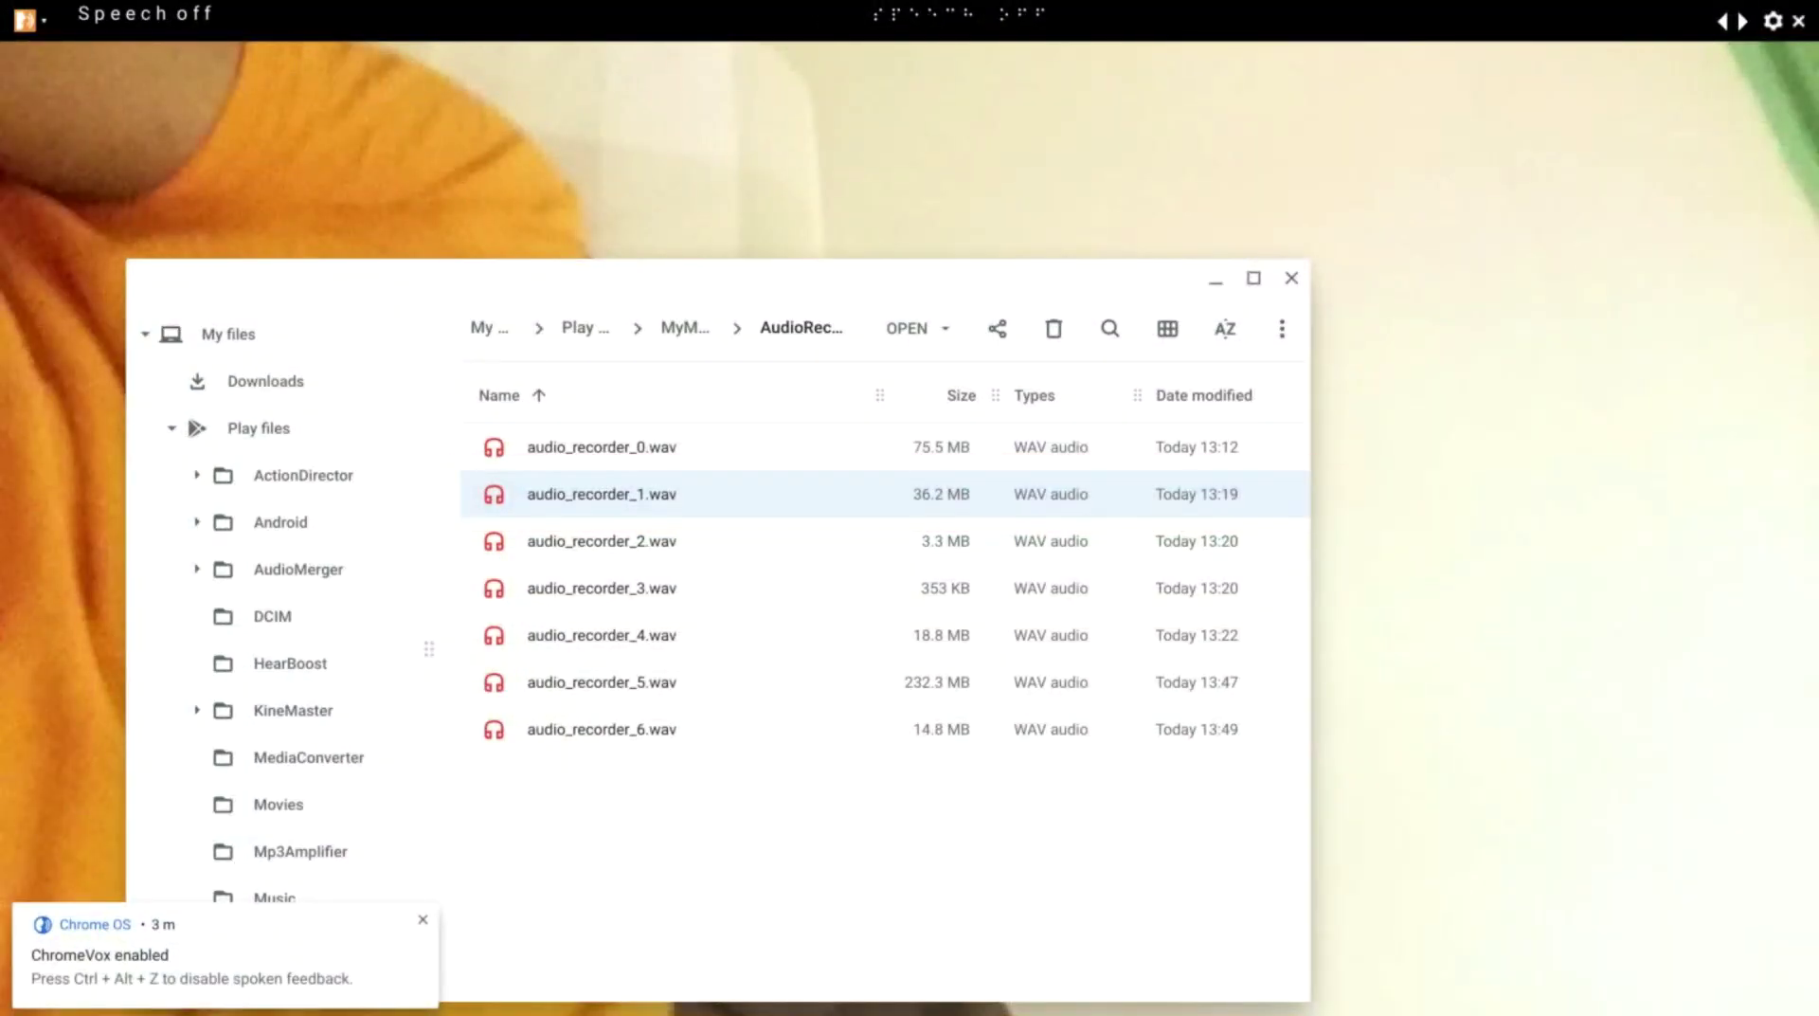
key(Return)
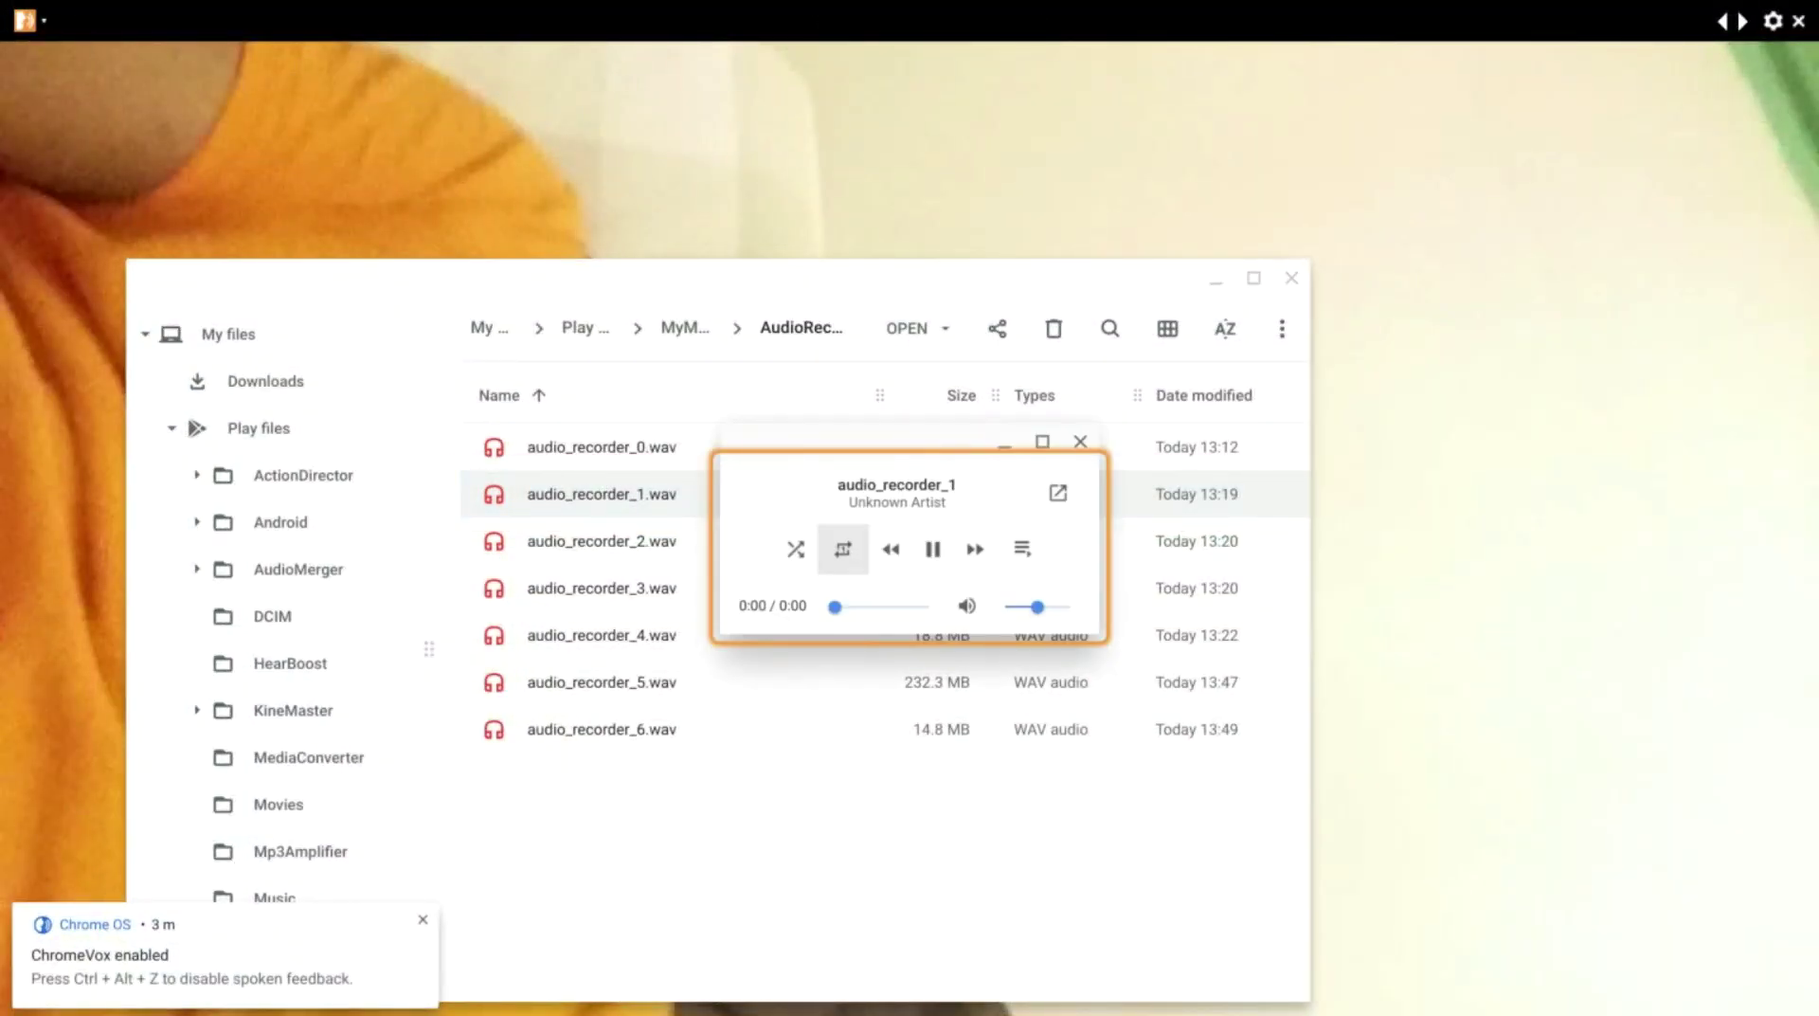
Step: Raise the system volume to 68% while audio_recorder_1 plays
key(XF86AudioRaiseVolume)
key(XF86AudioRaiseVolume)
key(XF86AudioRaiseVolume)
key(XF86AudioRaiseVolume)
key(XF86AudioRaiseVolume)
key(XF86AudioRaiseVolume)
key(XF86AudioRaiseVolume)
key(XF86AudioRaiseVolume)
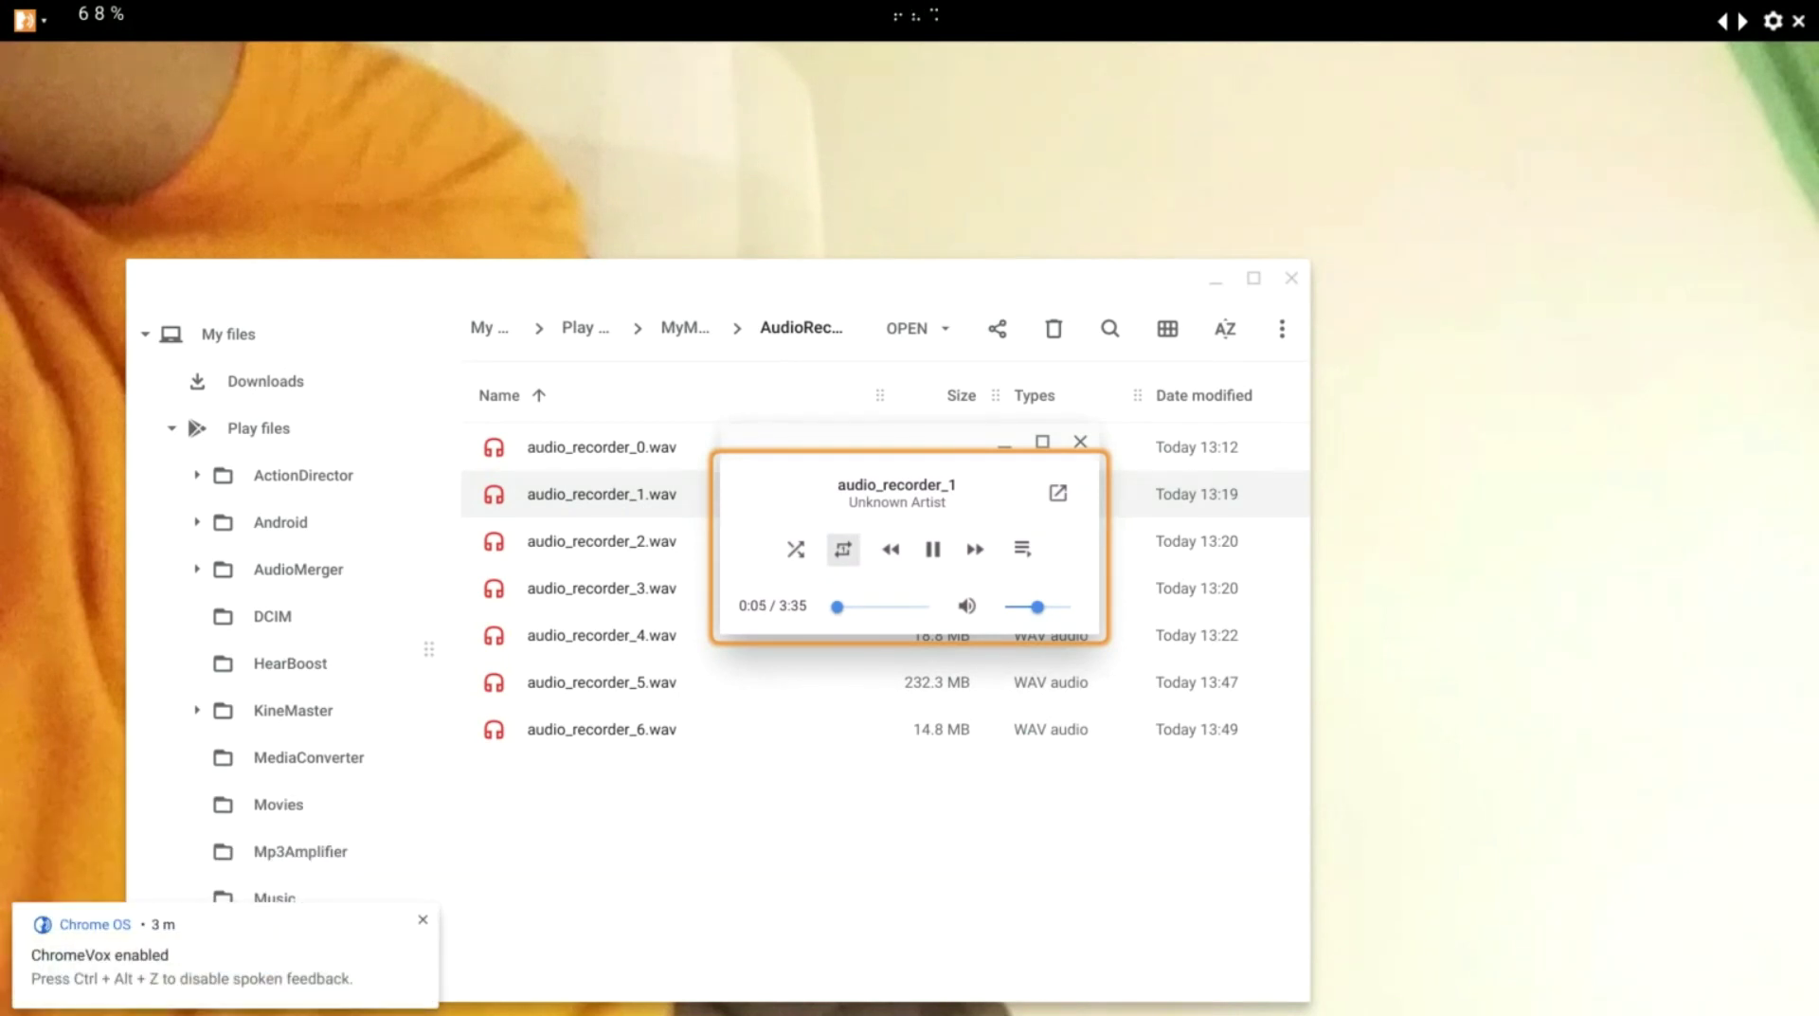
Step: Skip ahead in audio_recorder_1, keep listening to it, and set the system volume to 24%
key(Right)
key(Right)
key(XF86AudioRaiseVolume)
key(XF86AudioRaiseVolume)
key(XF86AudioRaiseVolume)
key(XF86AudioRaiseVolume)
key(XF86AudioRaiseVolume)
key(XF86AudioRaiseVolume)
key(XF86AudioRaiseVolume)
key(XF86AudioRaiseVolume)
key(XF86AudioRaiseVolume)
key(XF86AudioRaiseVolume)
key(XF86AudioRaiseVolume)
key(XF86AudioRaiseVolume)
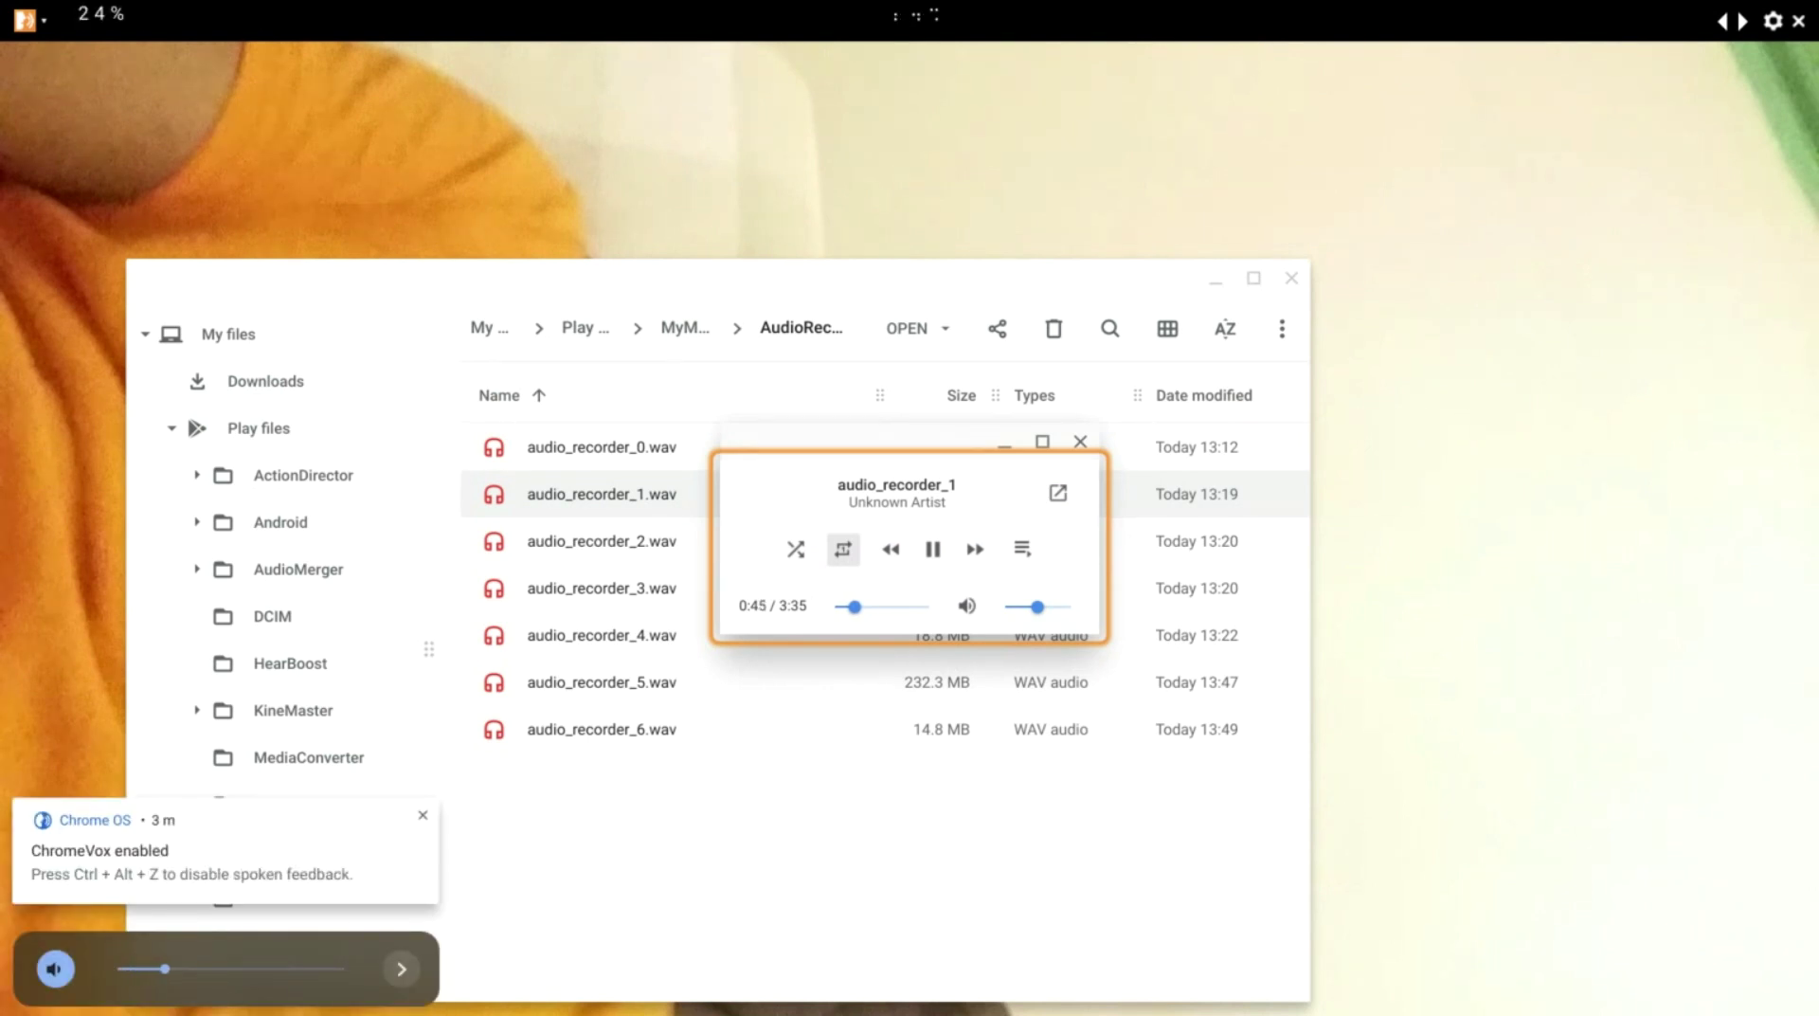
Step: Close the audio player and look through the file actions available for audio_recorder_1.wav
key(ctrl+w)
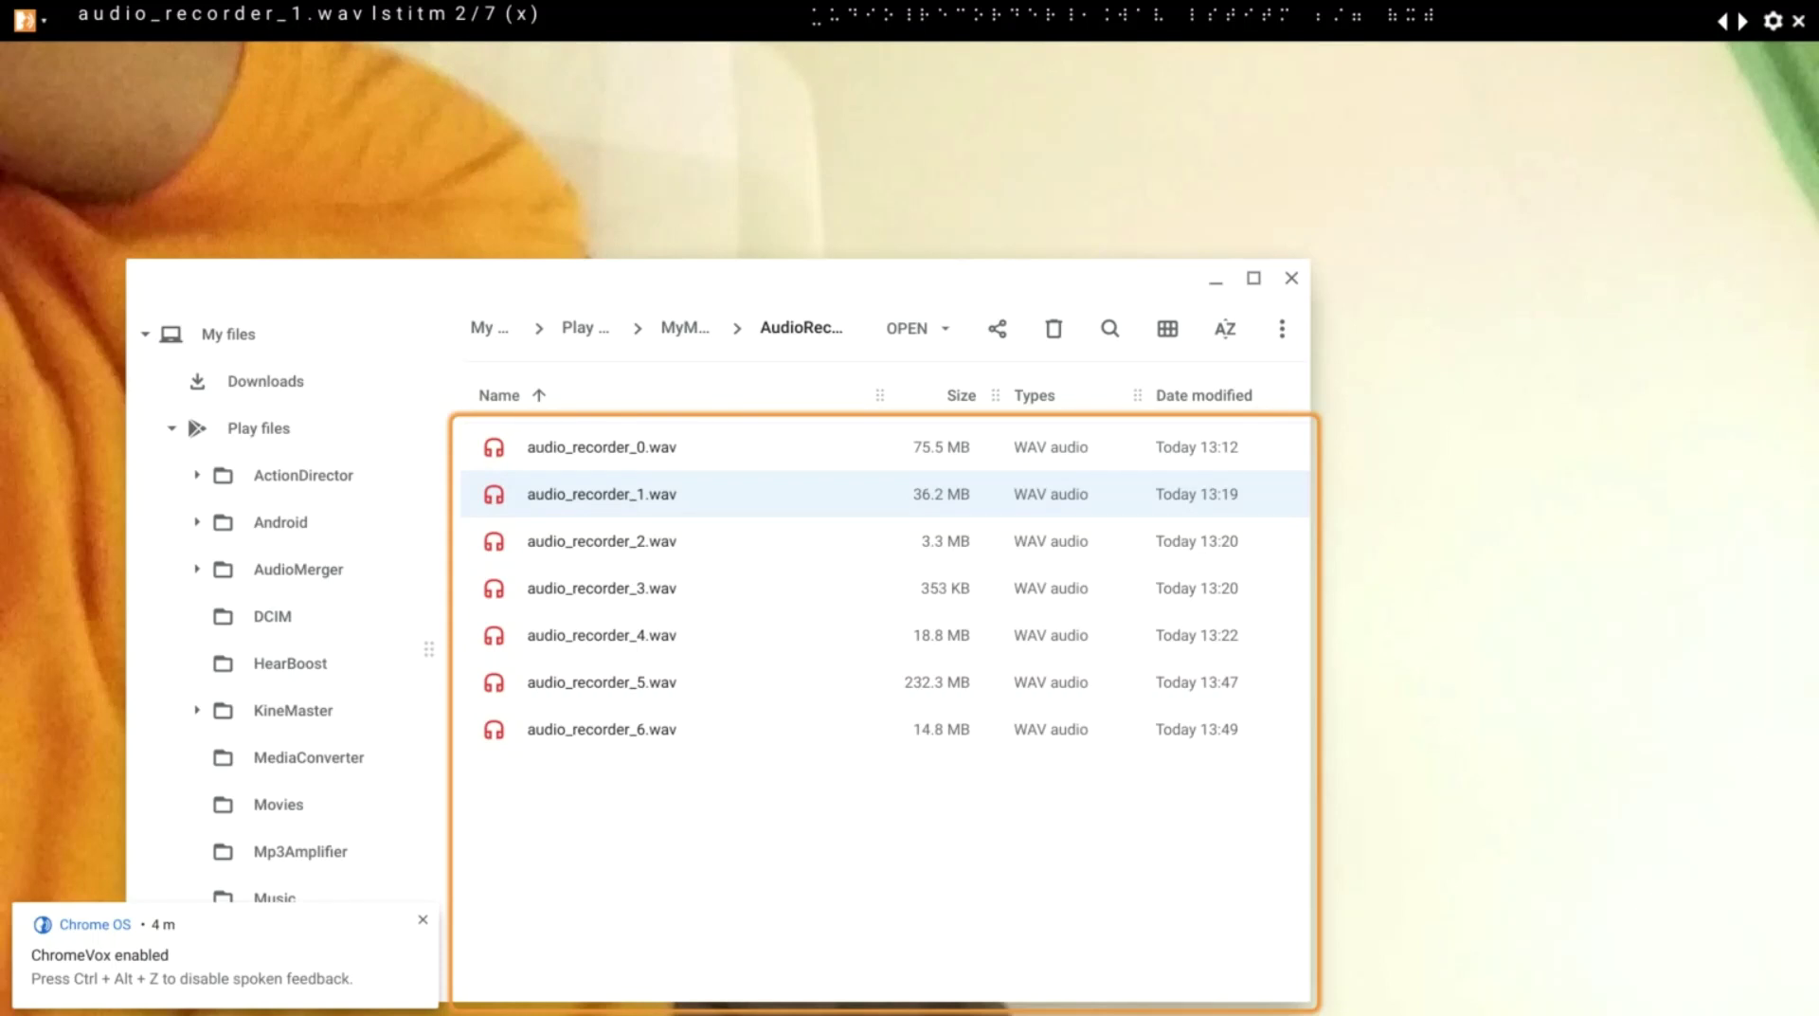
key(shift+Tab)
key(Tab)
key(Tab)
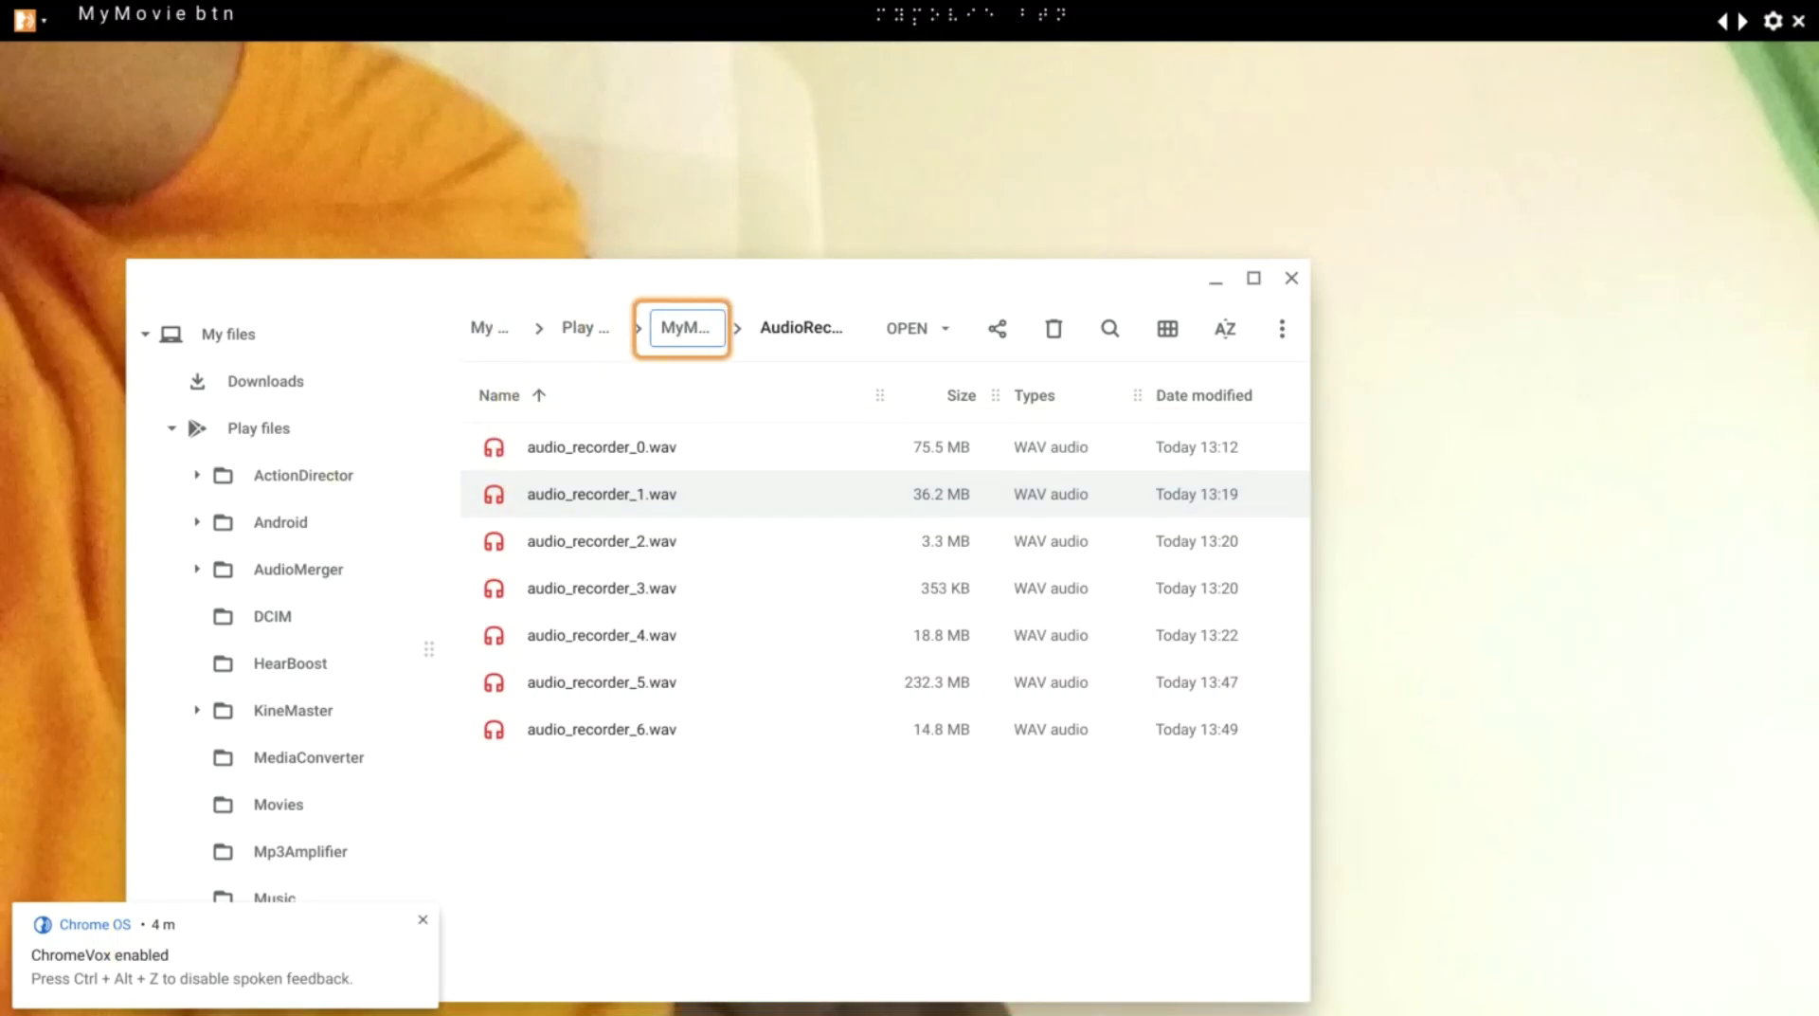
key(XF86AudioLowerVolume)
key(XF86AudioLowerVolume)
key(Tab)
key(Tab)
key(Tab)
key(XF86AudioLowerVolume)
key(Tab)
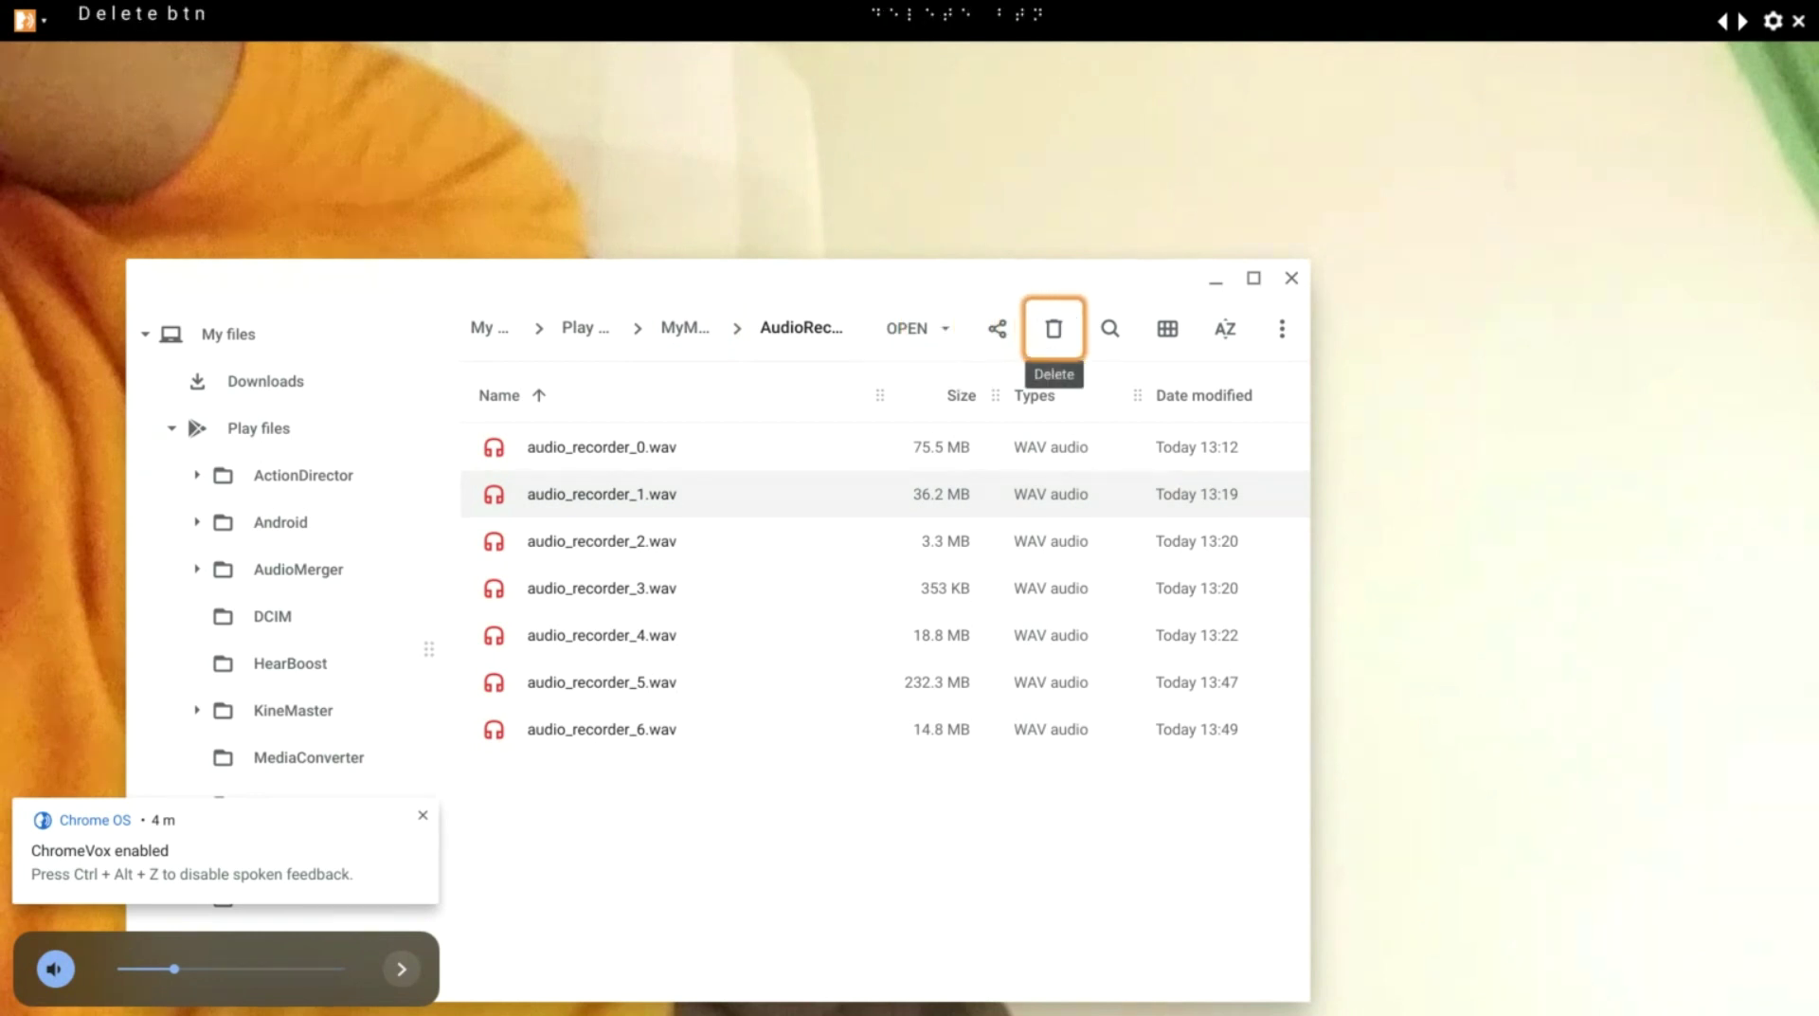
Step: Minimise the file manager window and lower the system volume to 20%
key(alt+minus)
key(alt+shift+s)
key(alt+shift+l)
key(XF86AudioLowerVolume)
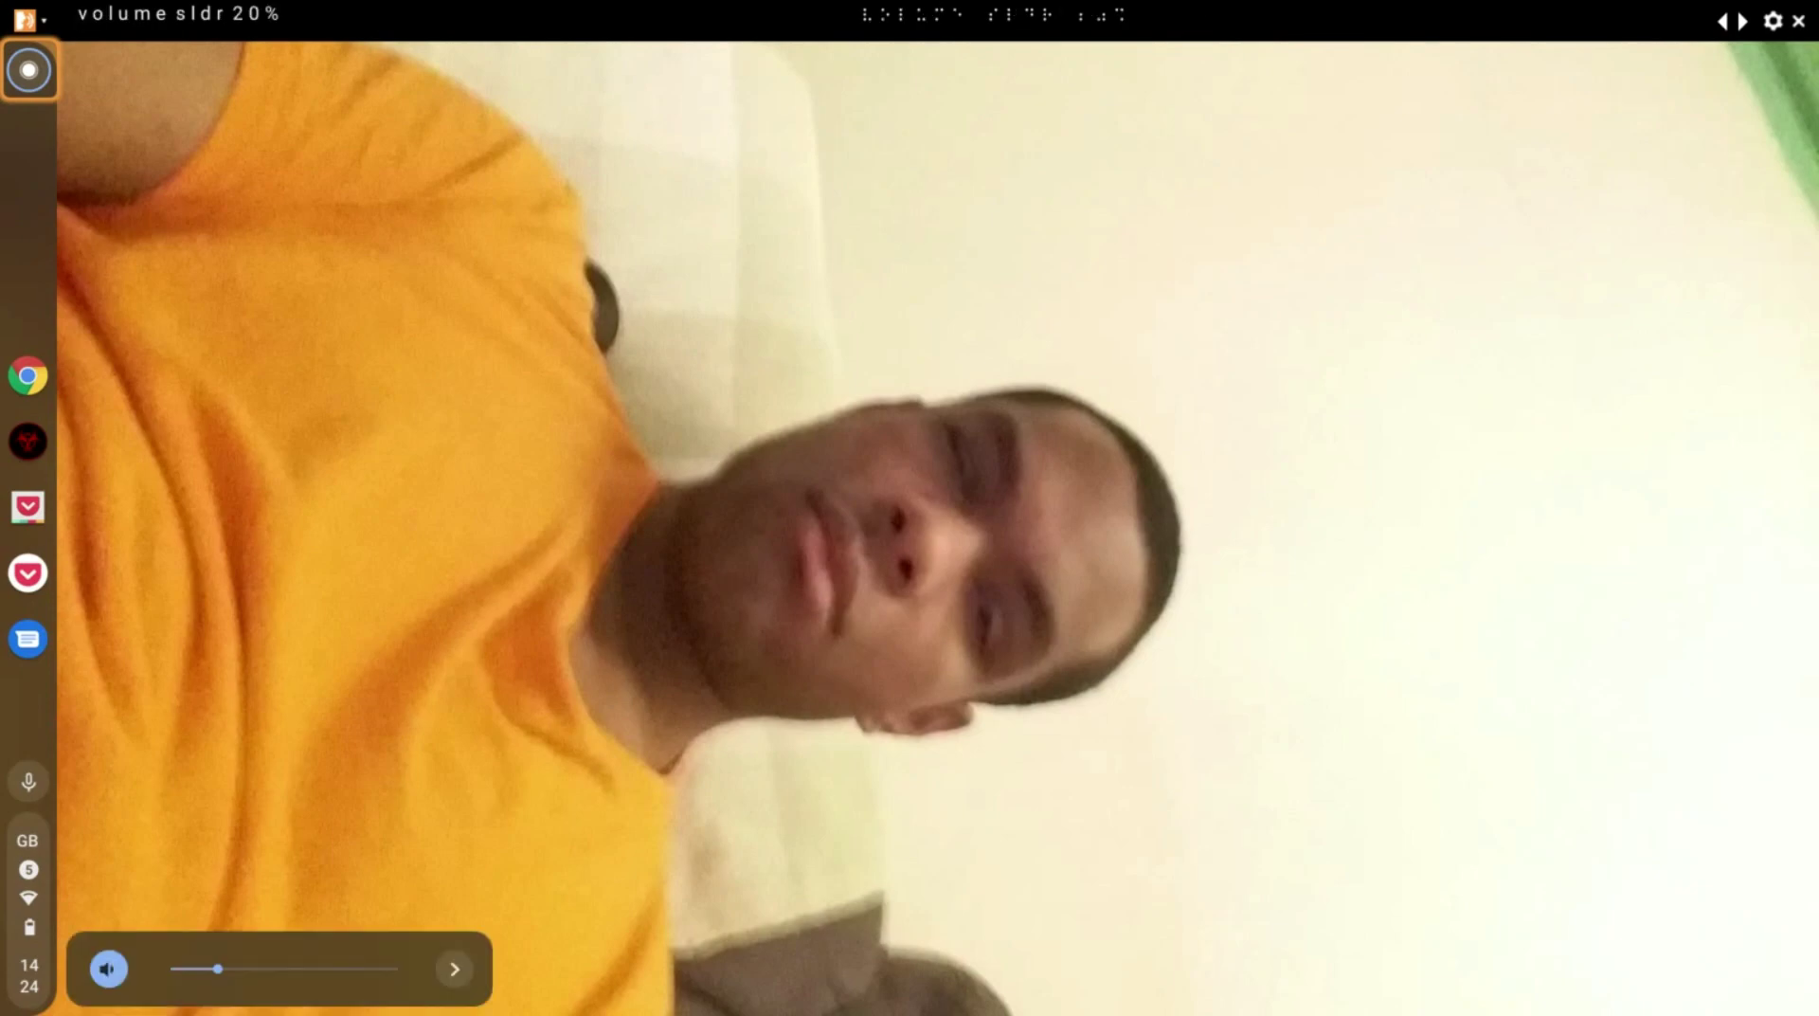
Step: Switch to MP3 Music Amplifier & Booster by launching it from the last page of the app launcher
key(Return)
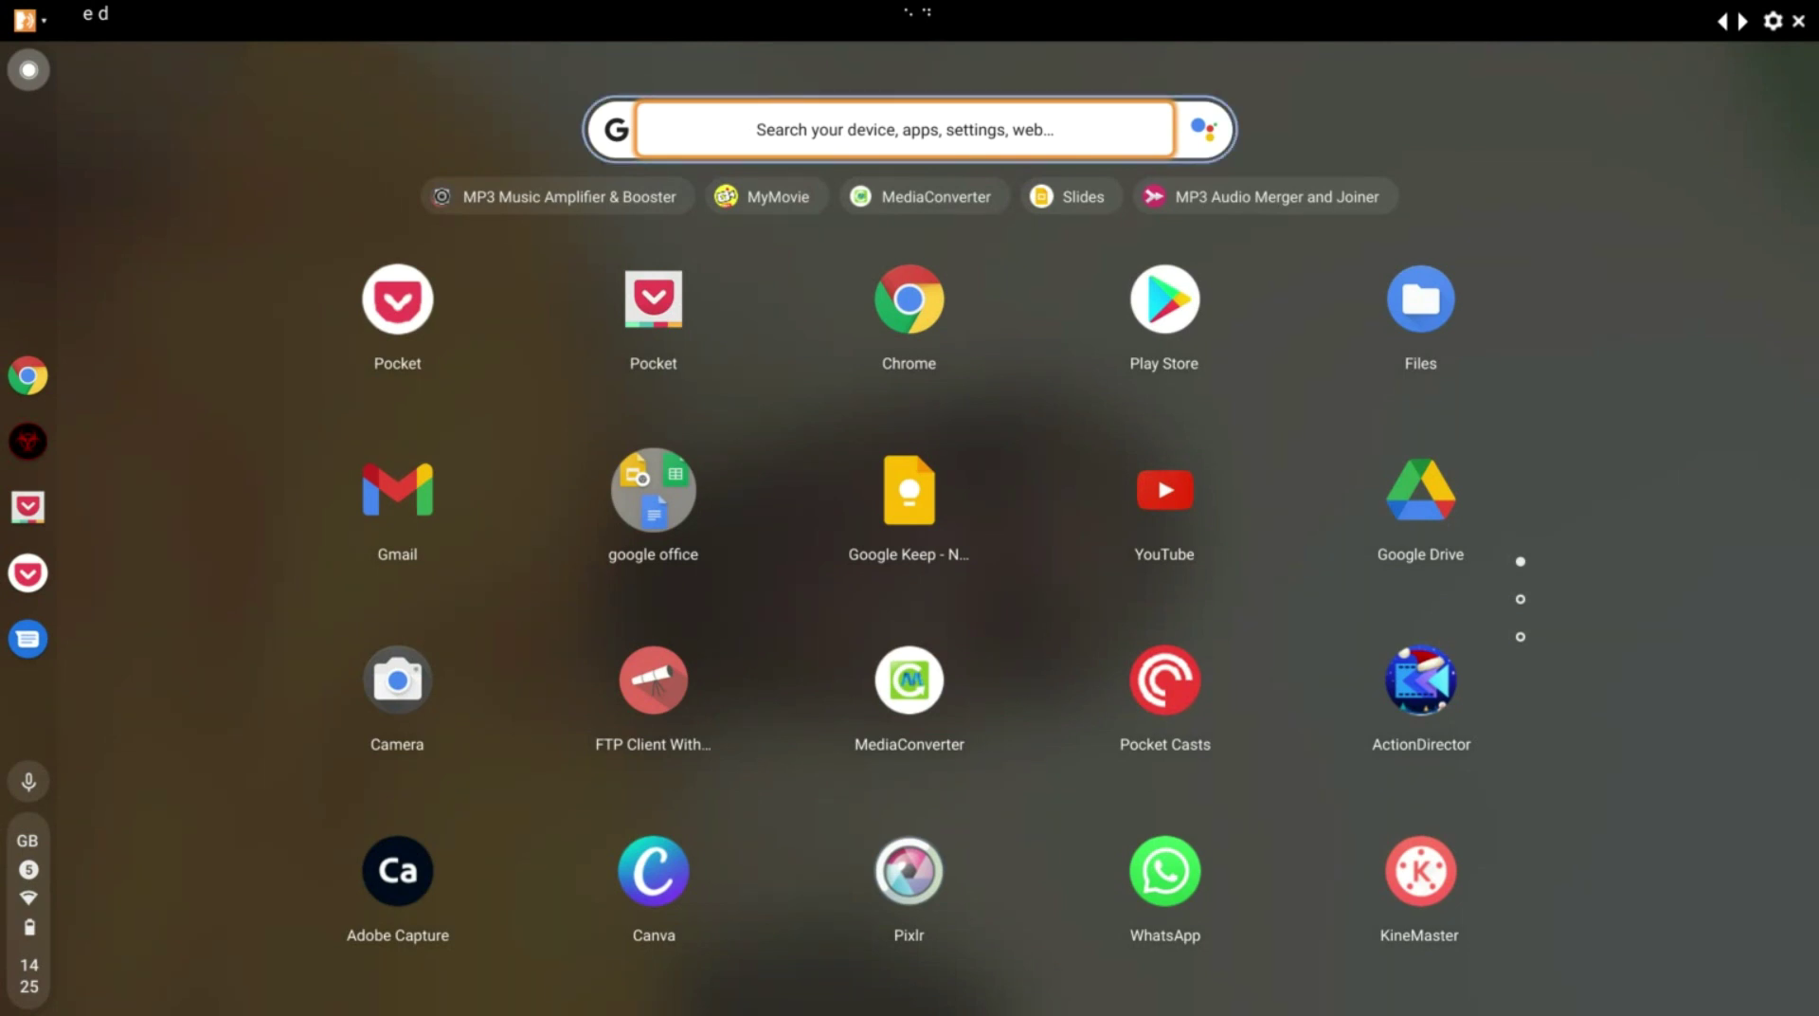
key(shift+Tab)
key(Left)
key(Left)
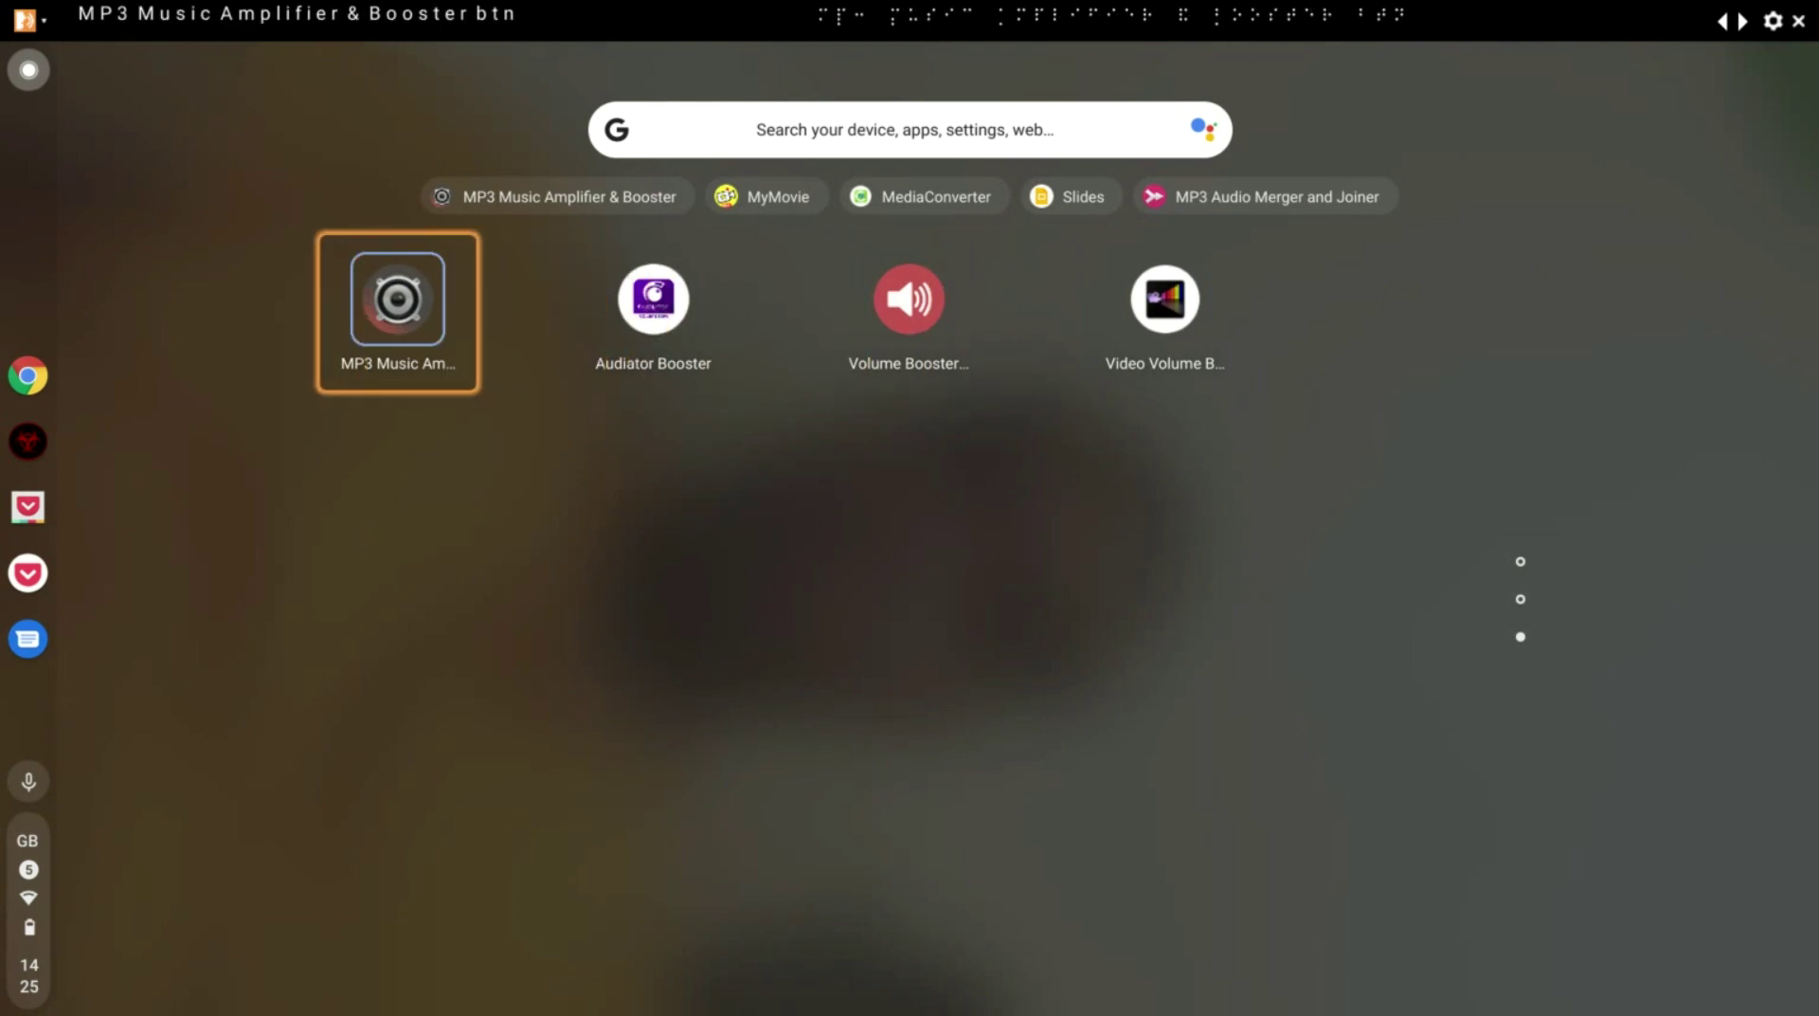
key(Return)
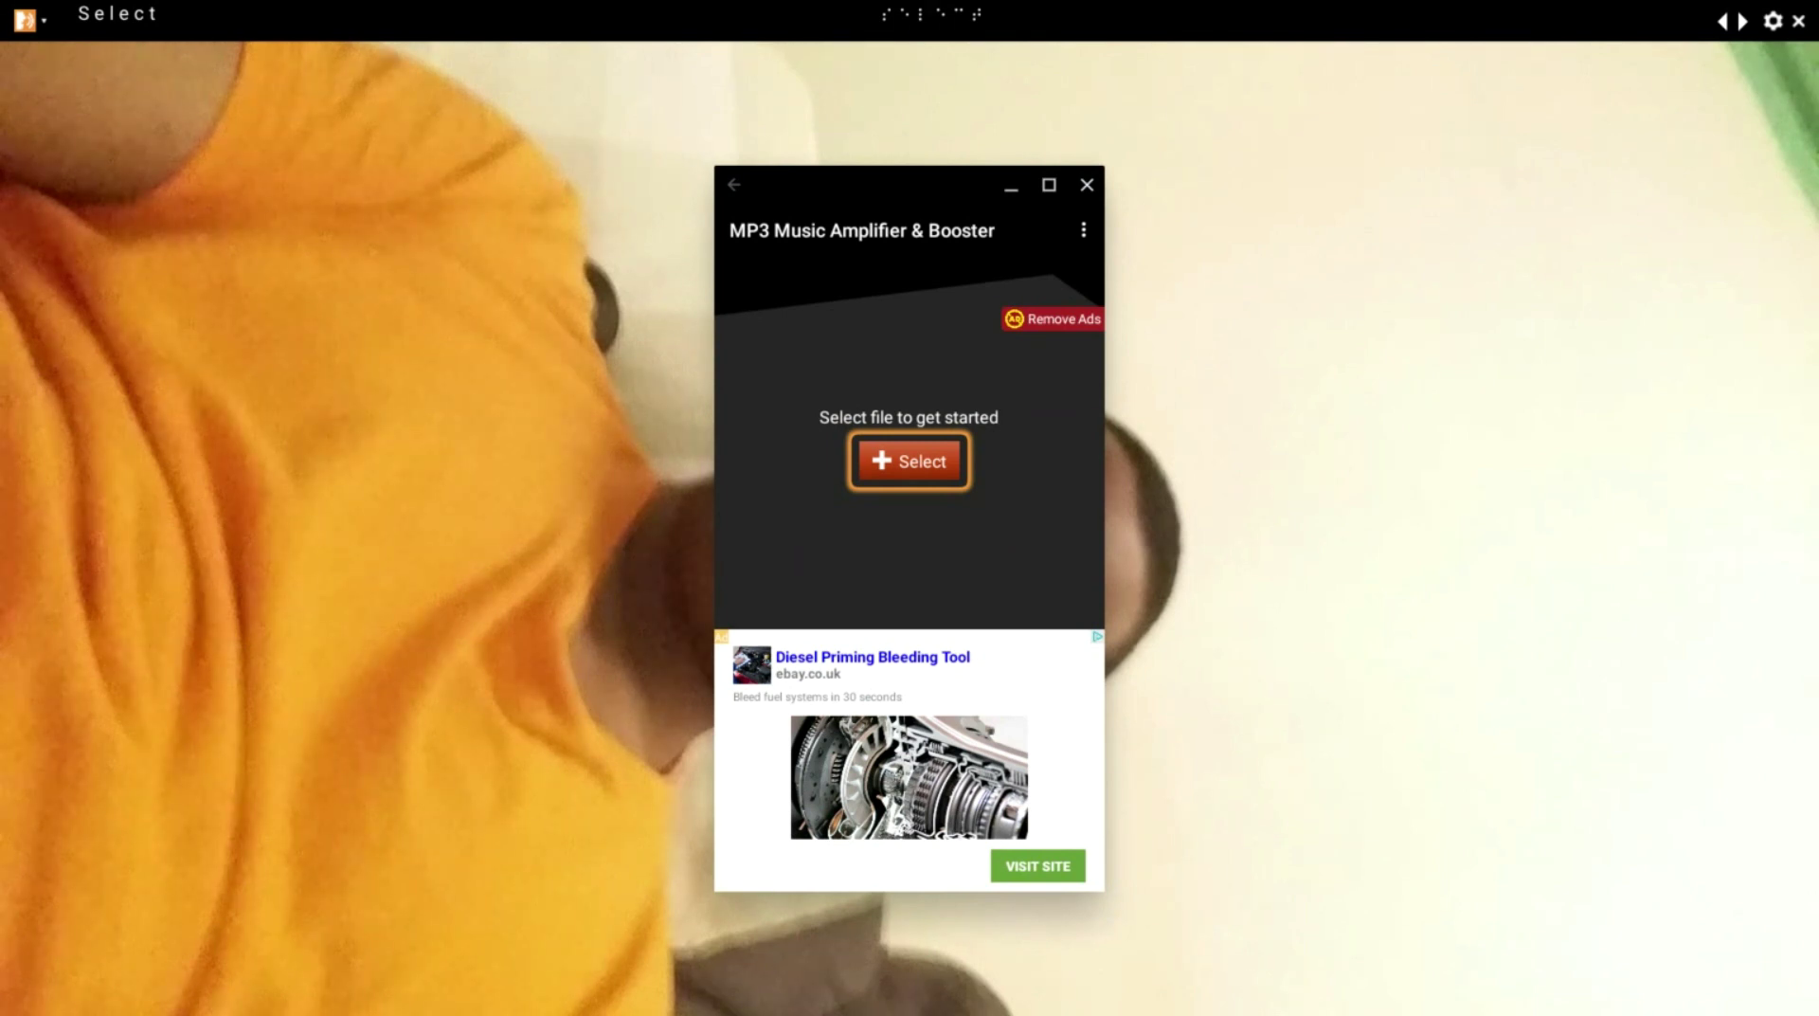
Step: Start selecting a file to amplify and go to the first recording in the audio list
click(908, 460)
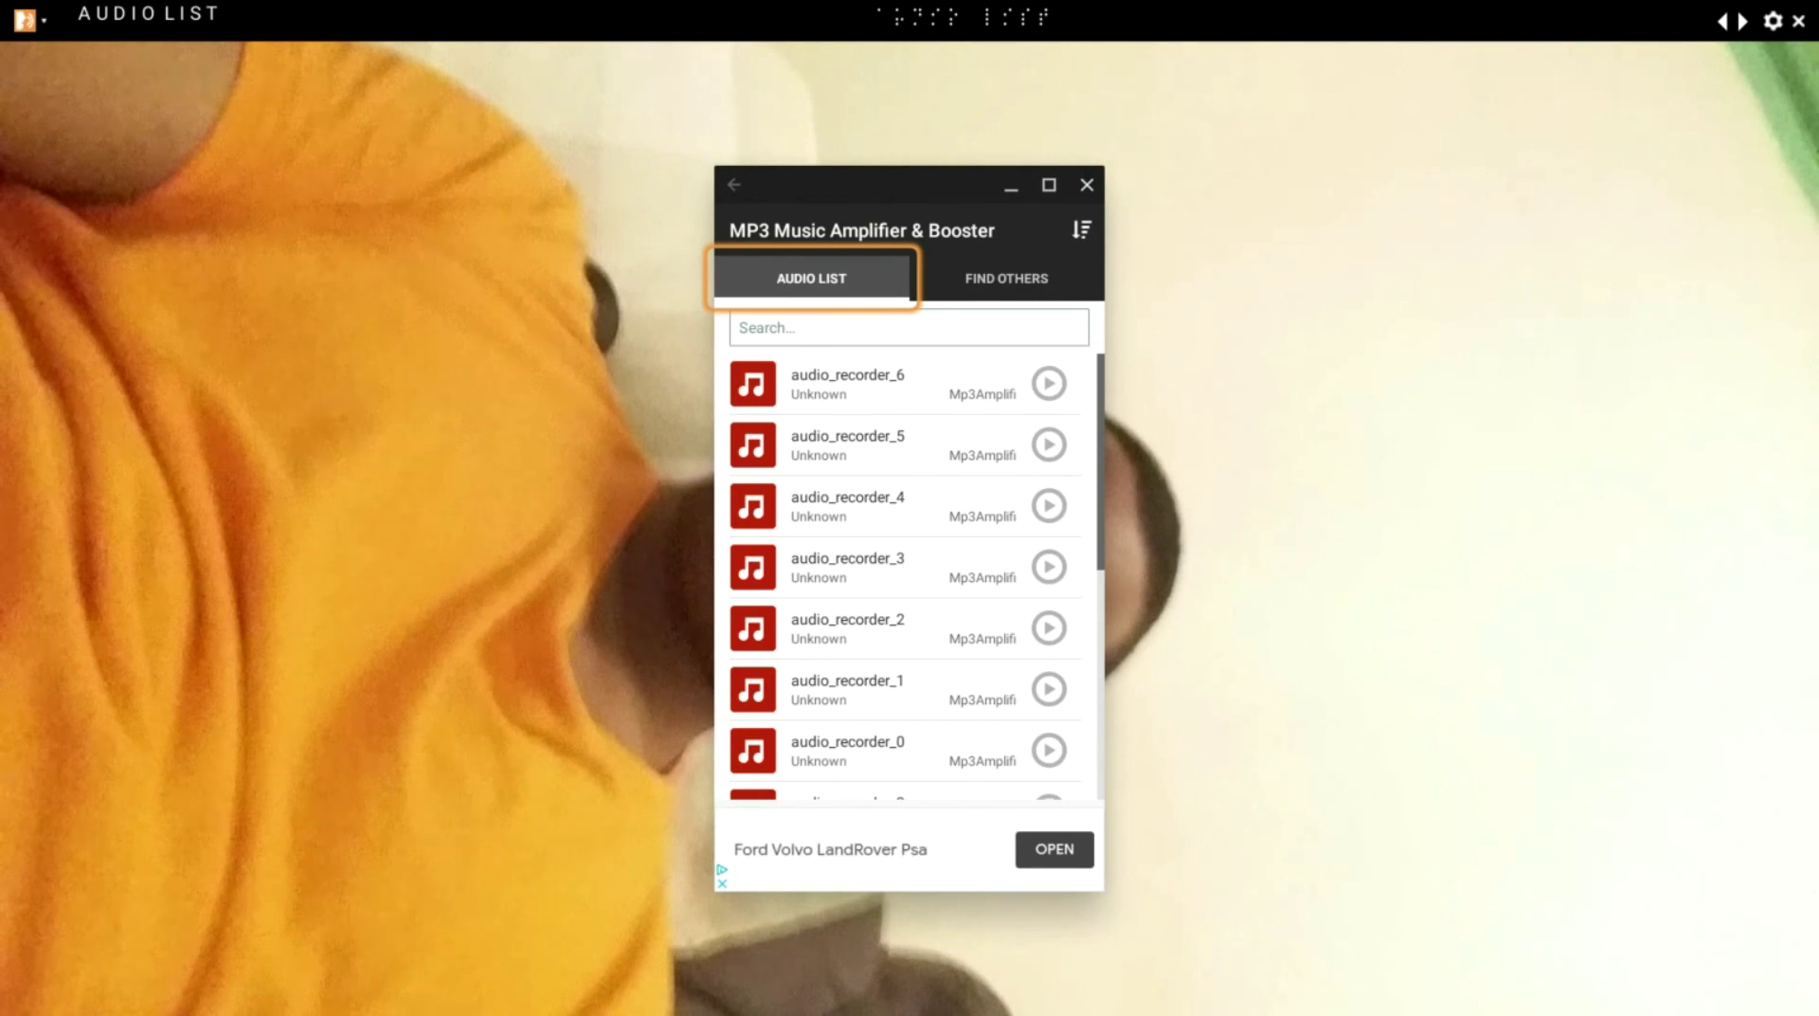
key(Tab)
key(Tab)
key(Tab)
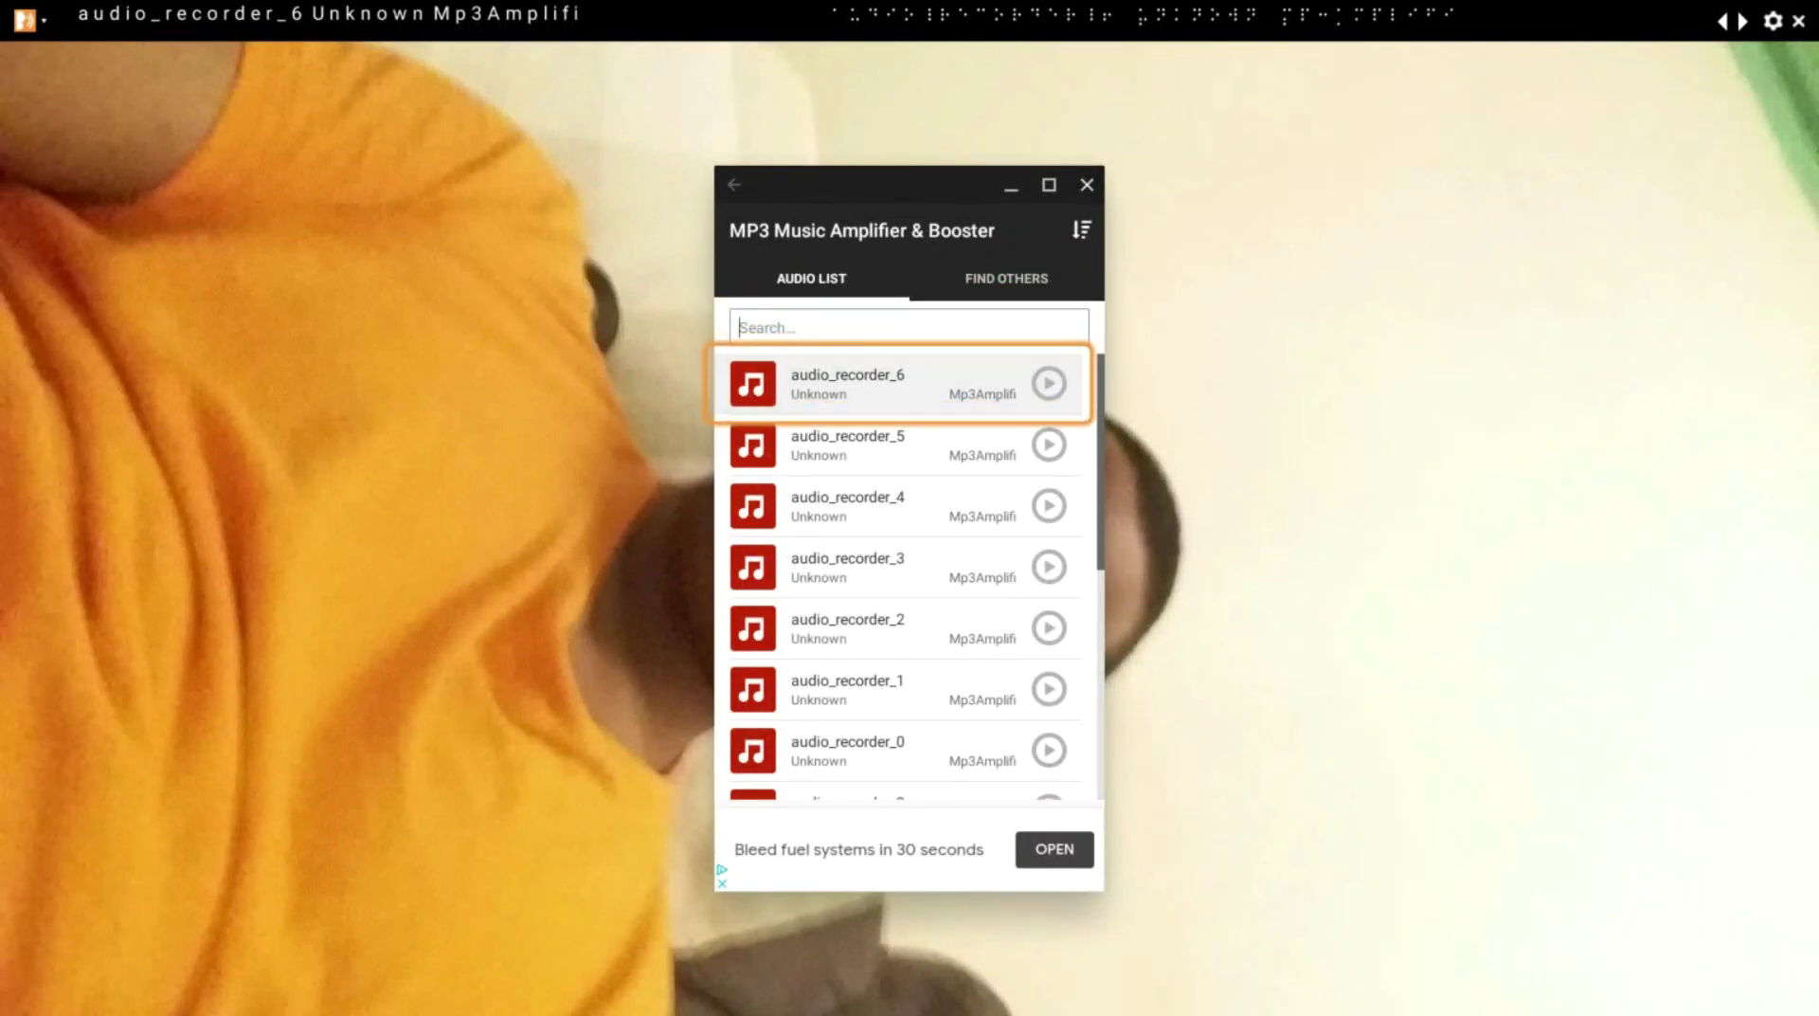
key(shift+Tab)
key(Tab)
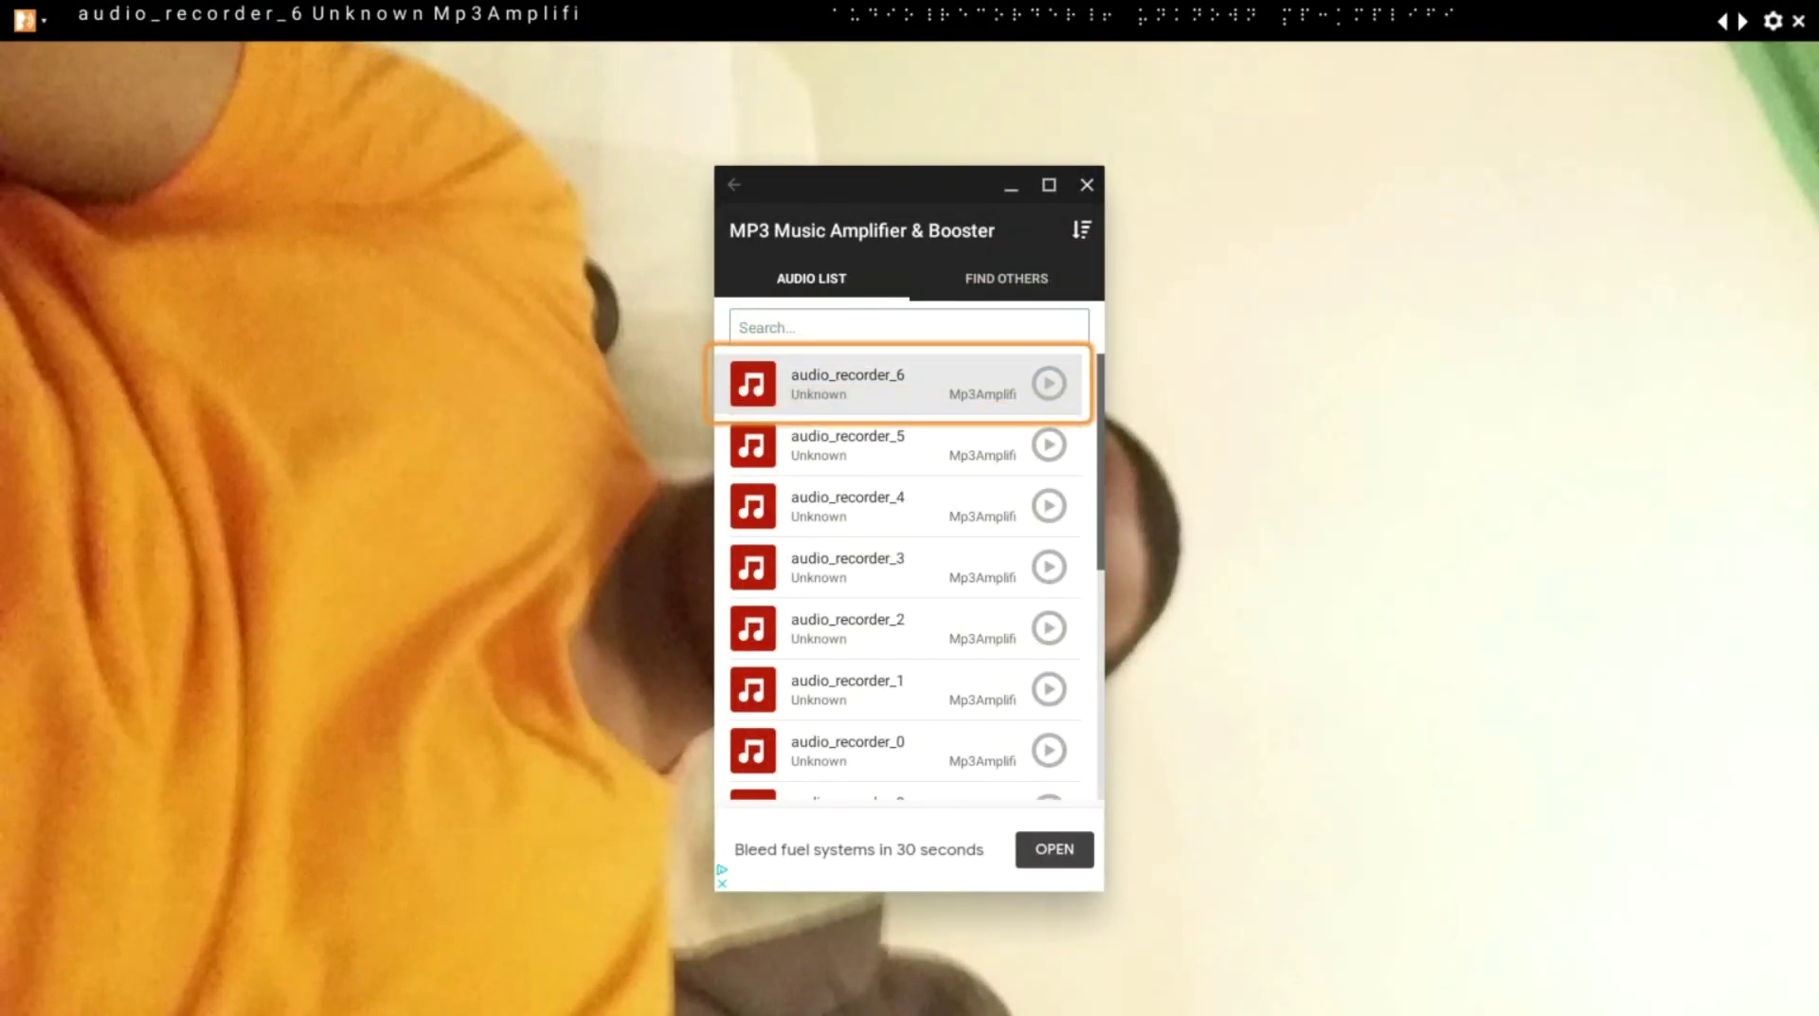
Step: Sort the audio list by Name (0–9)
key(shift+Tab)
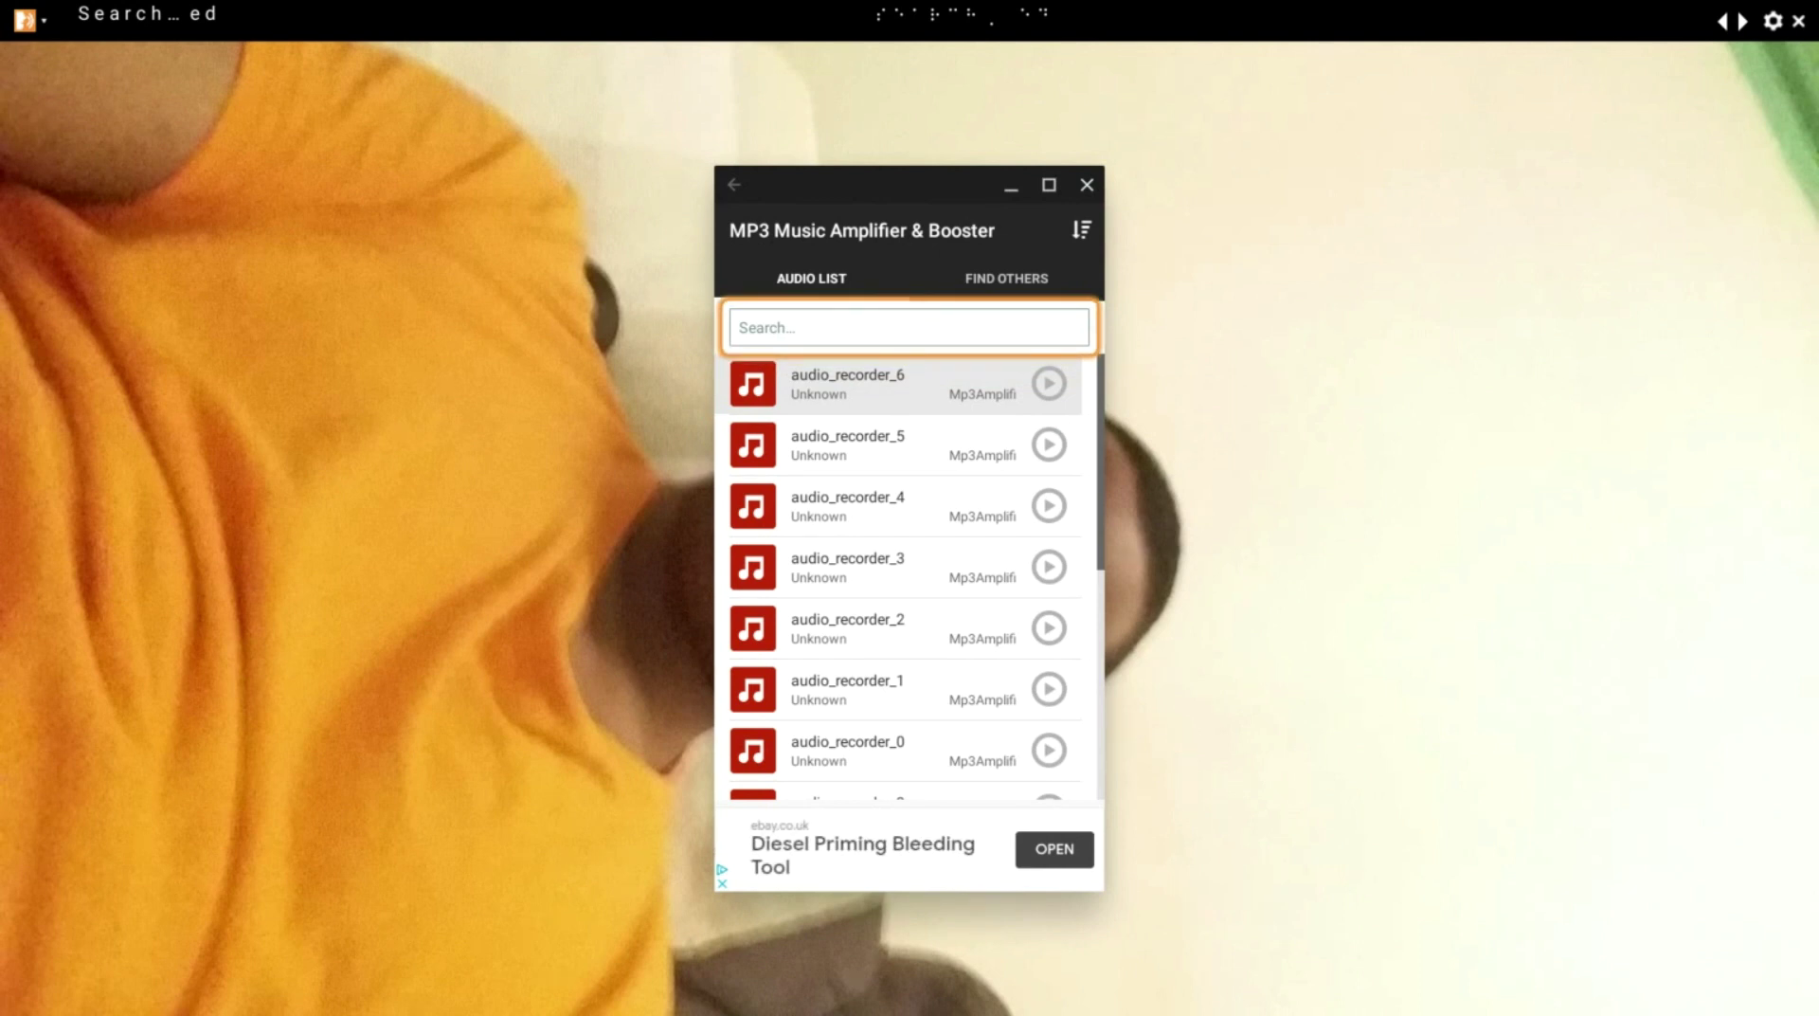
key(shift+Tab)
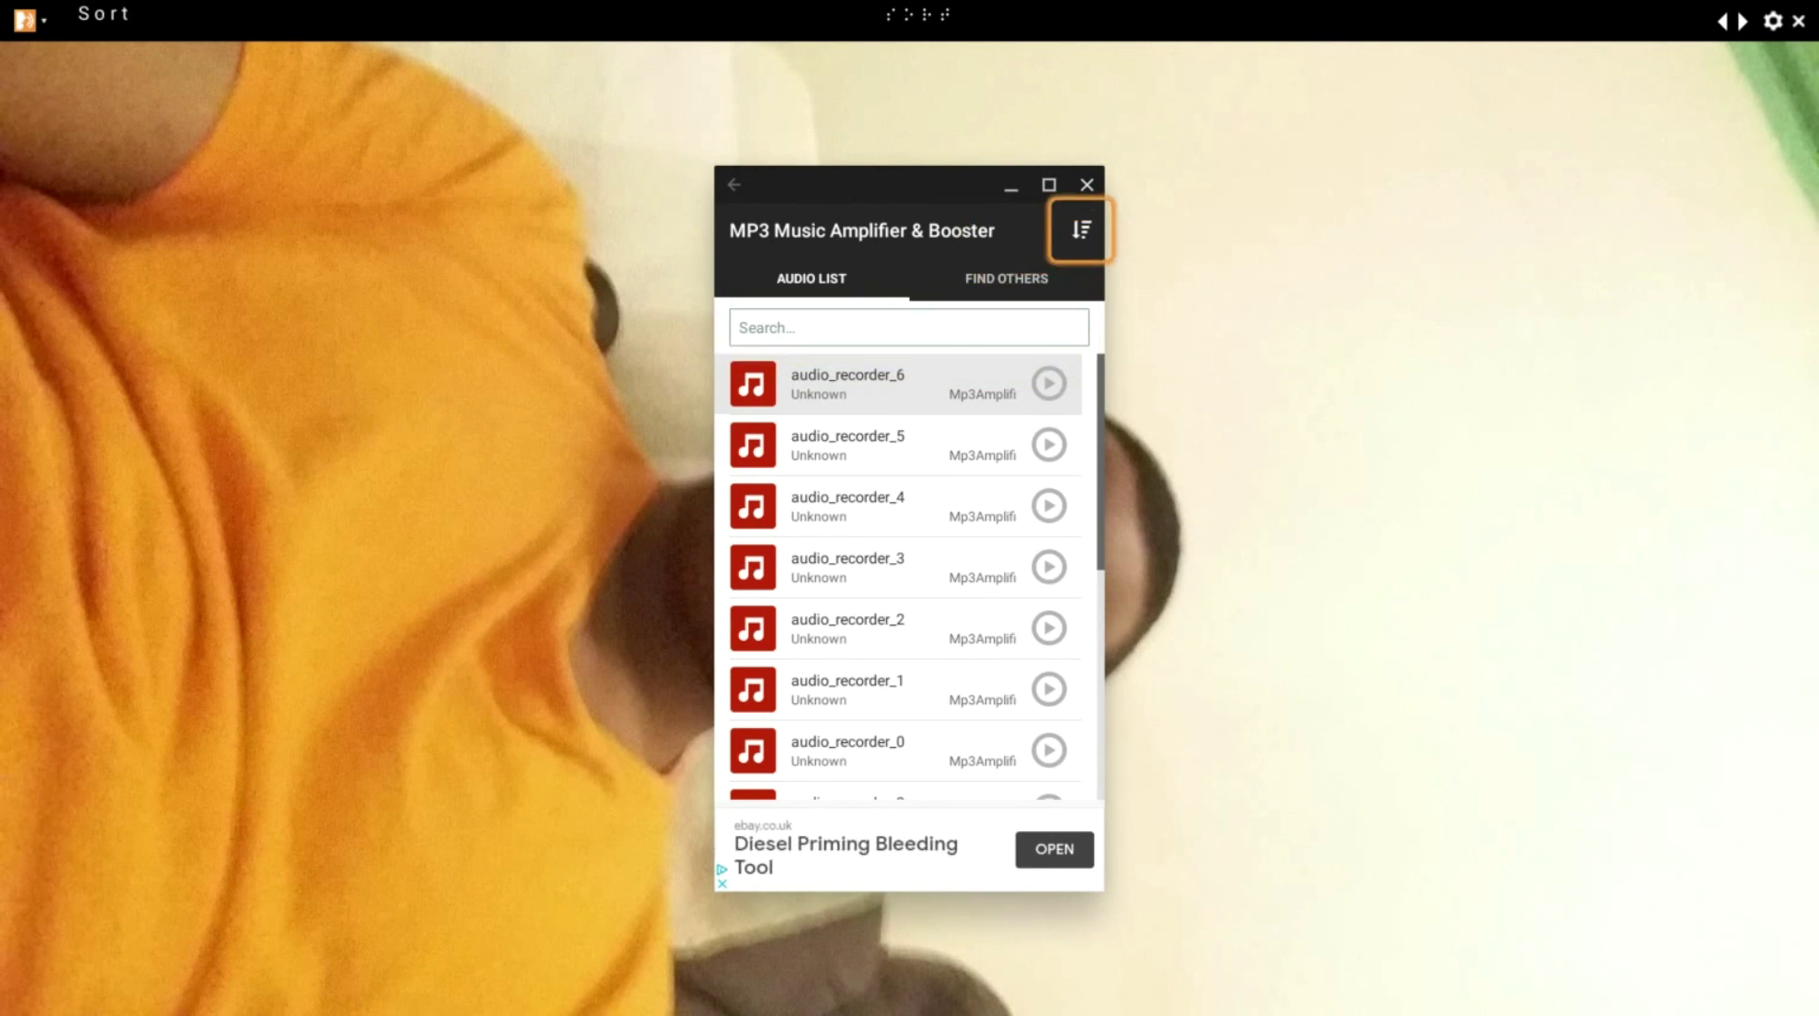
key(Return)
key(Tab)
key(Tab)
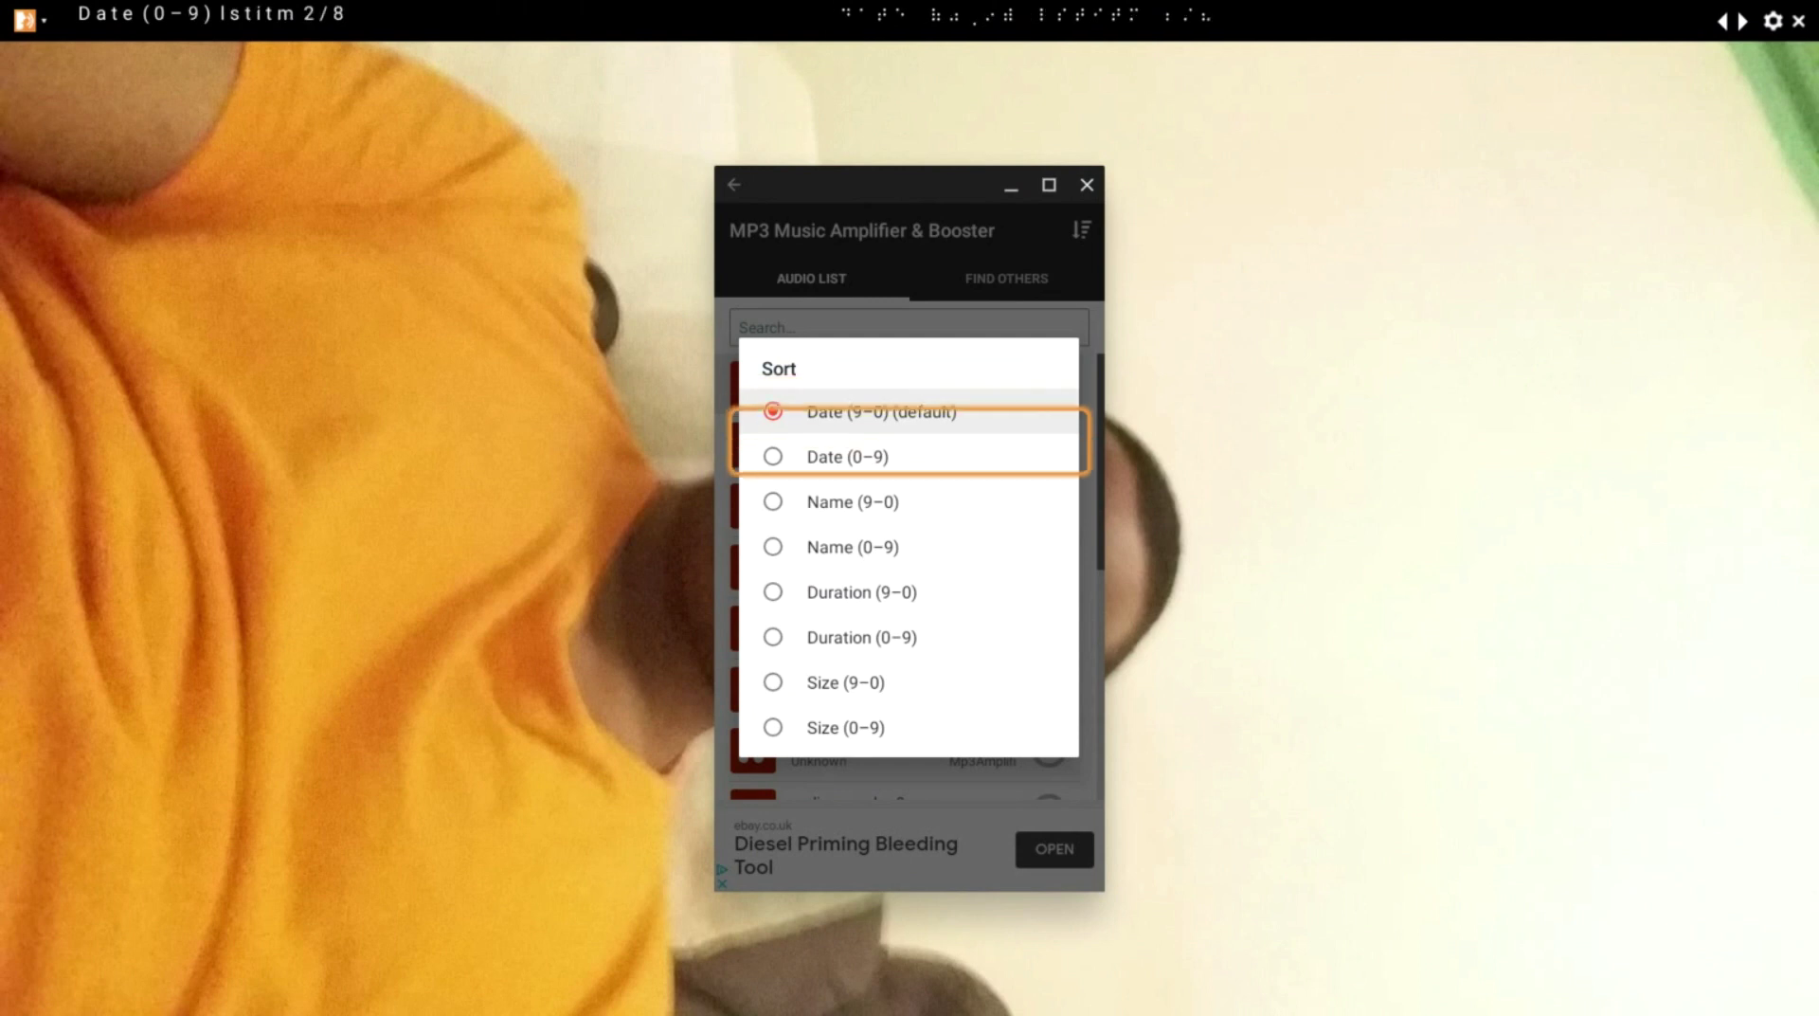
key(Tab)
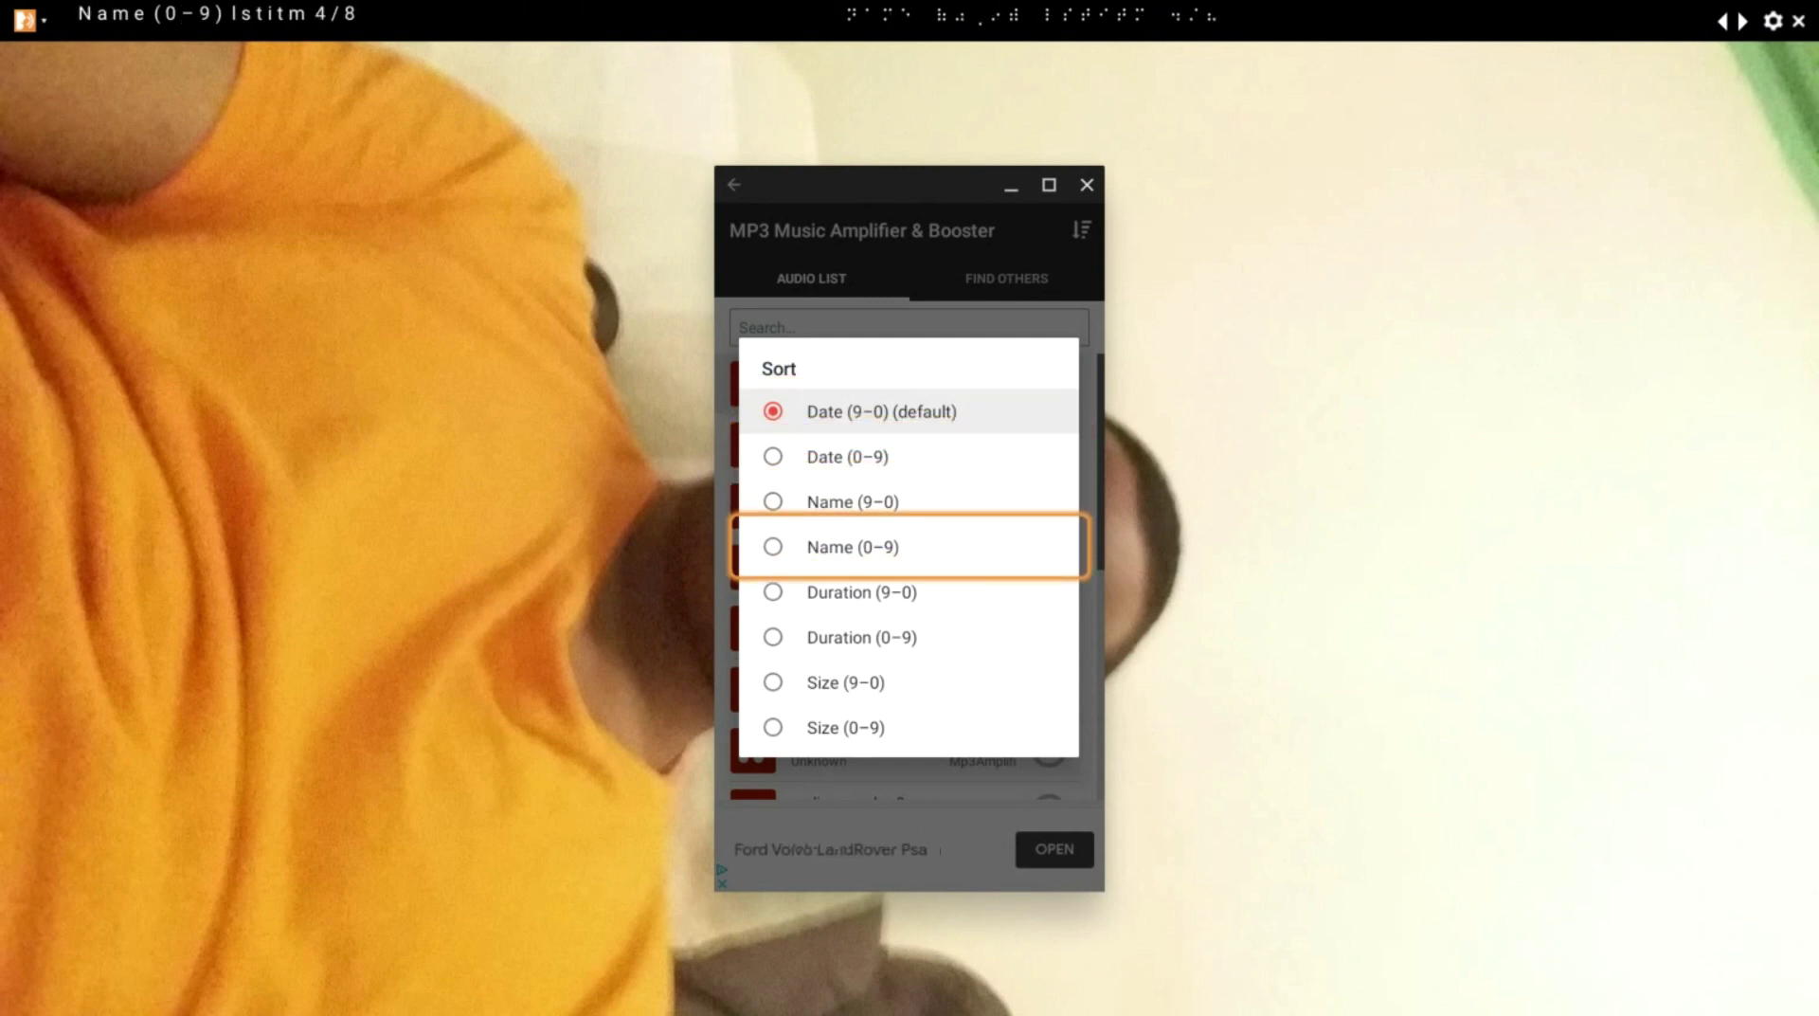
key(Return)
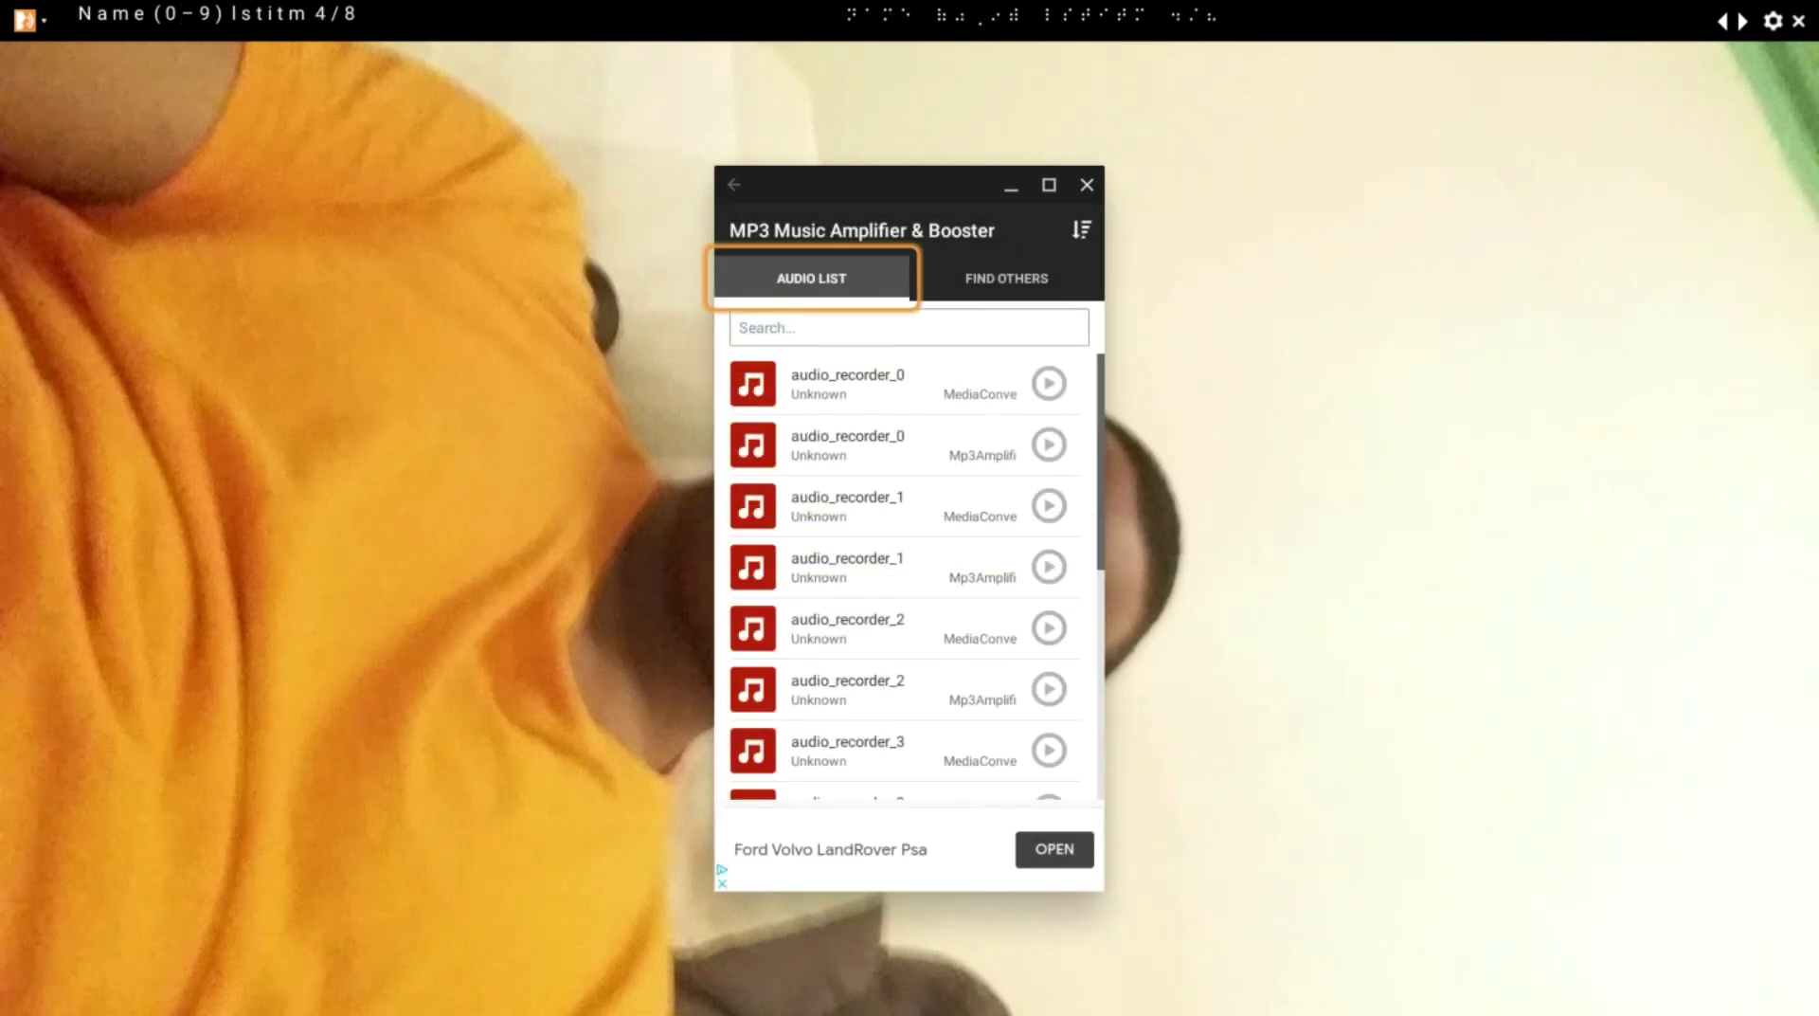
Step: Select the audio_recorder_5 recording from the MediaConve folder for amplification
key(Tab)
key(Tab)
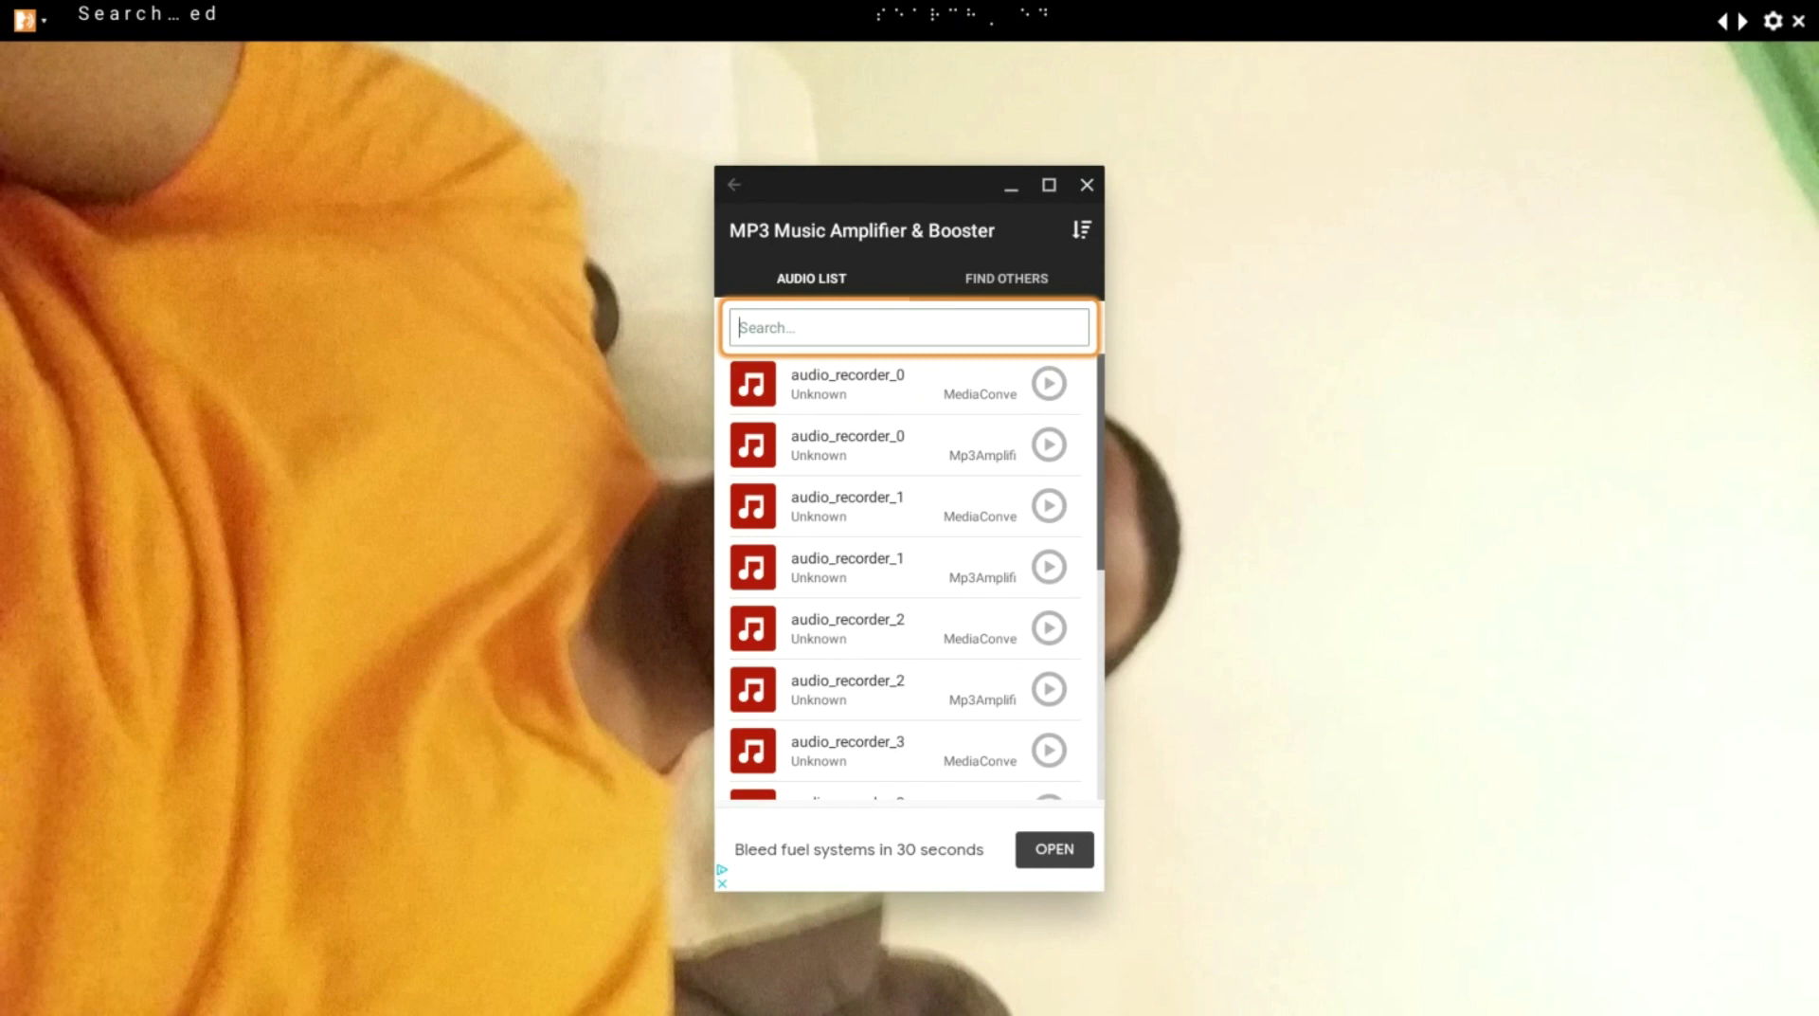
key(Tab)
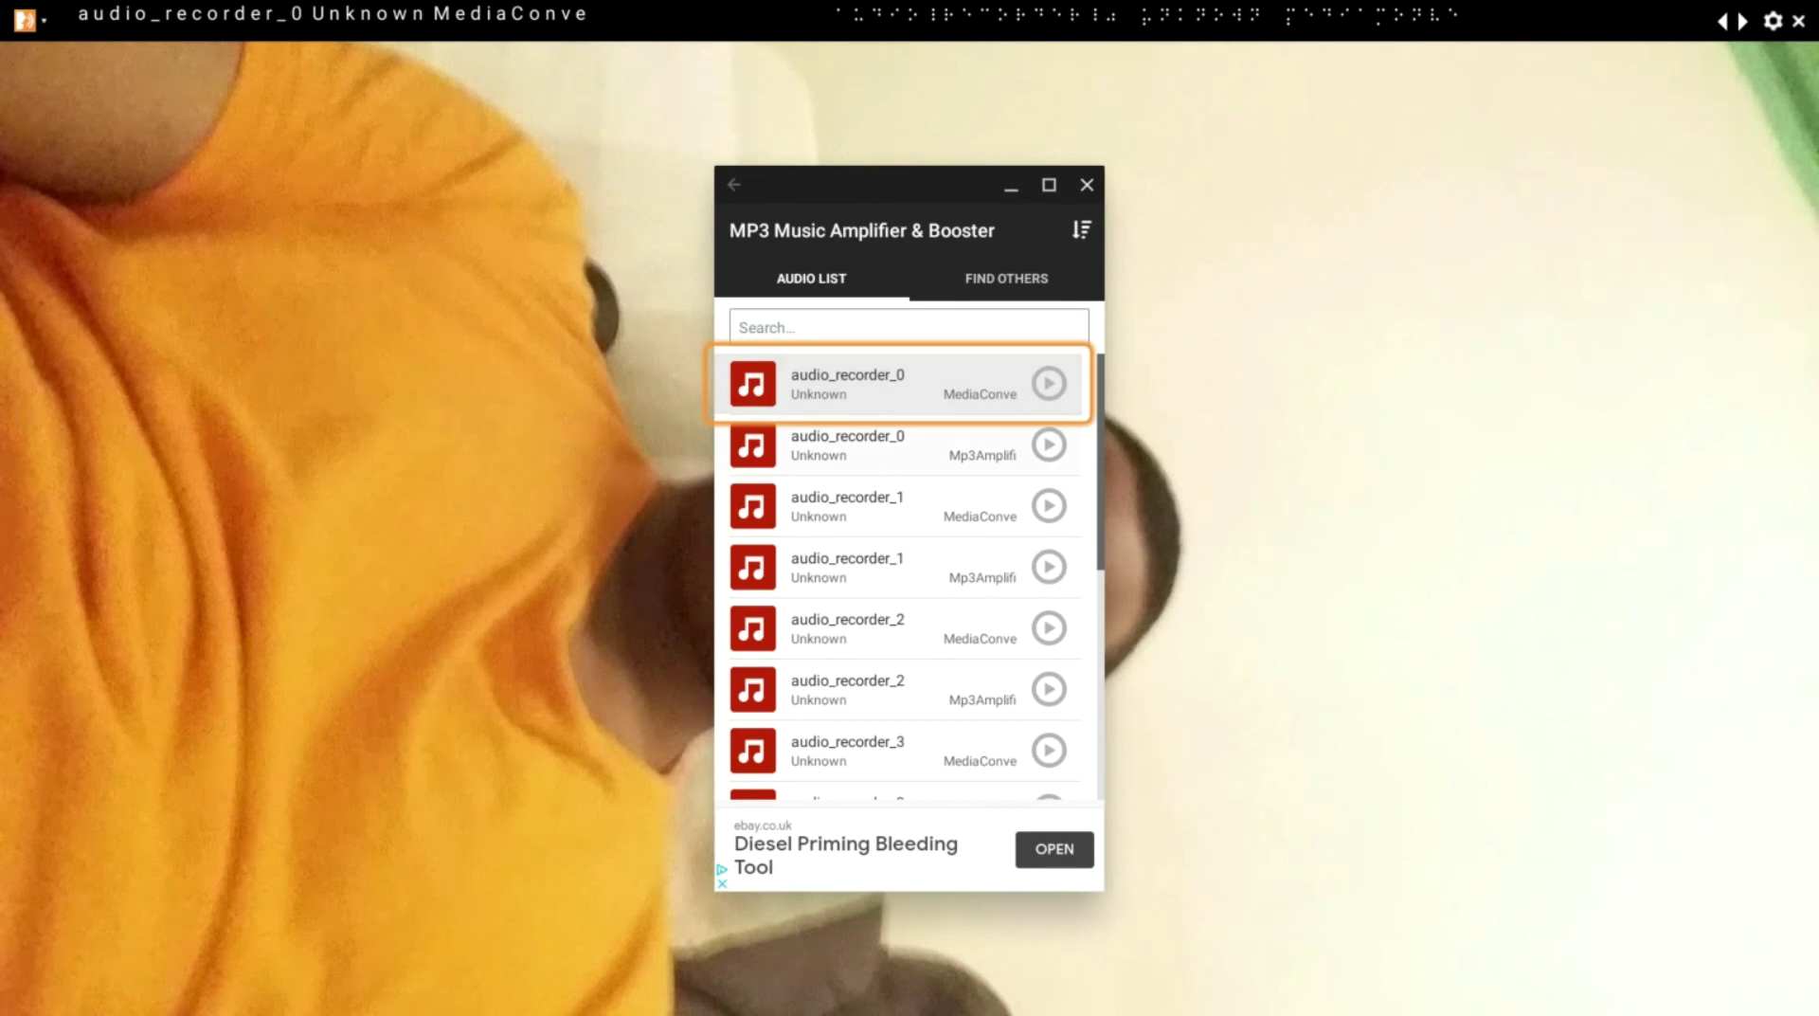
key(Down)
key(Down)
key(Down)
key(Down)
key(Down)
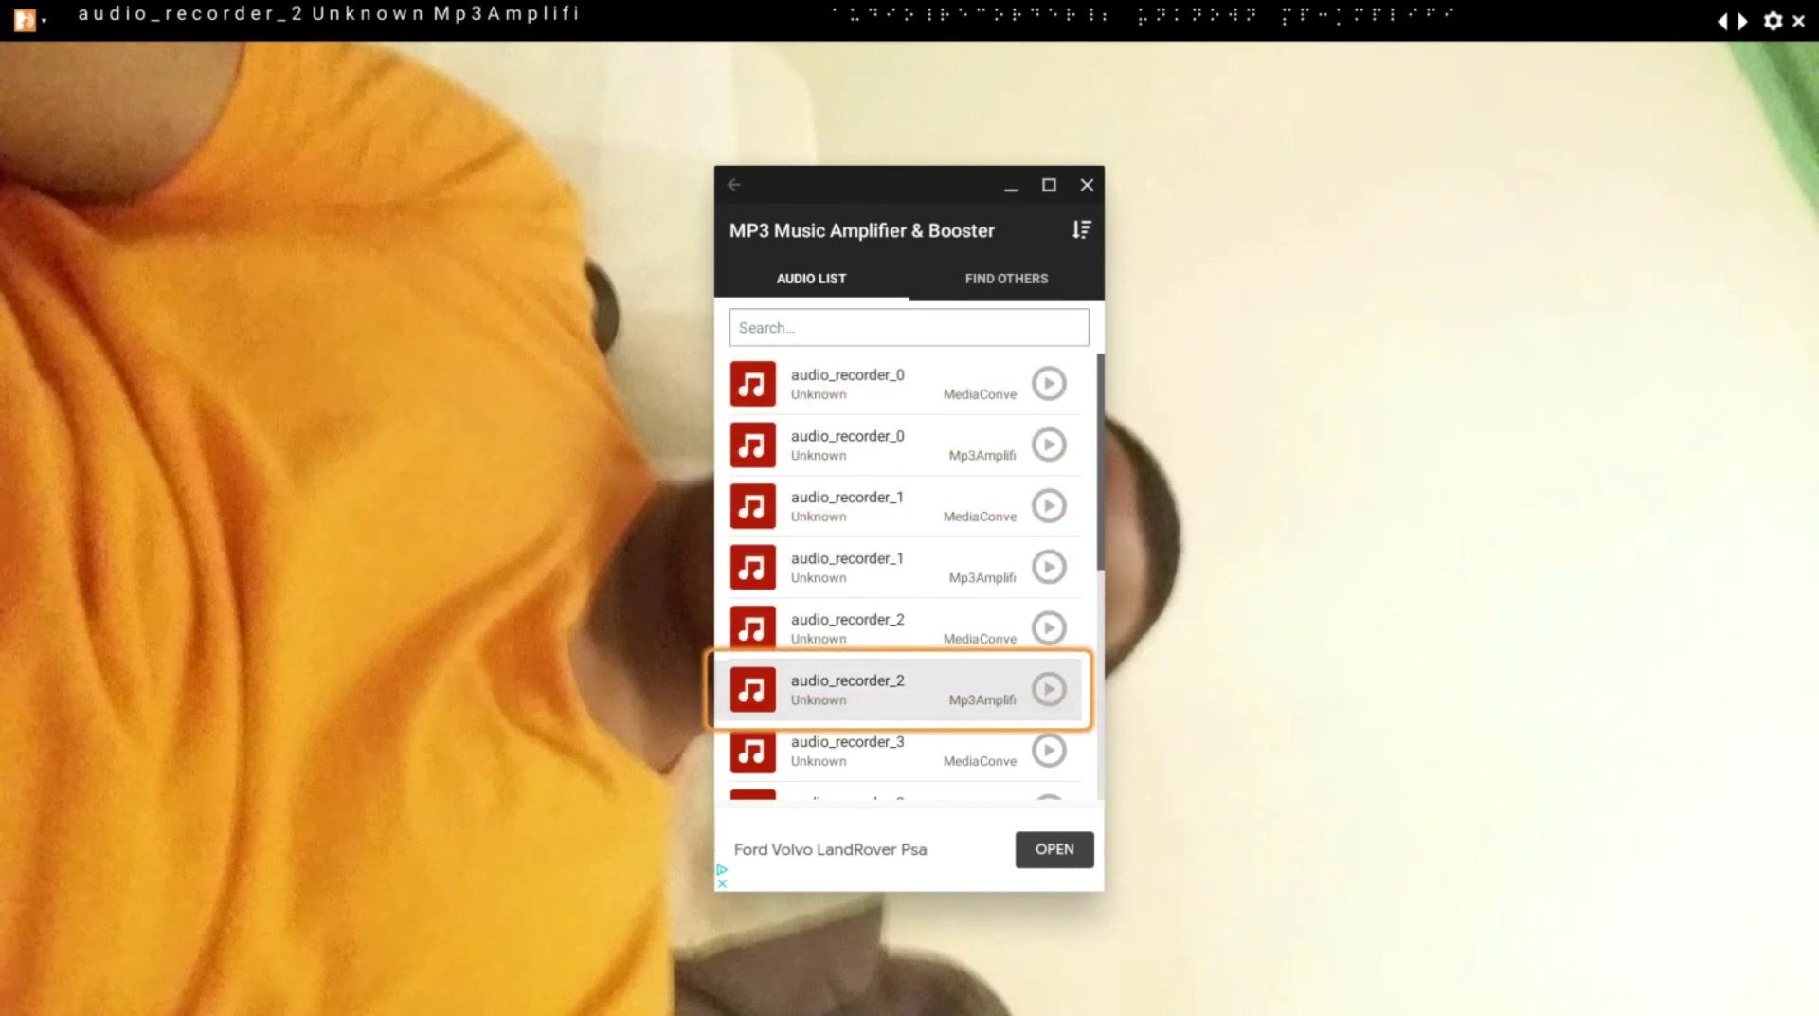
key(Down)
key(Down)
key(Down)
key(Down)
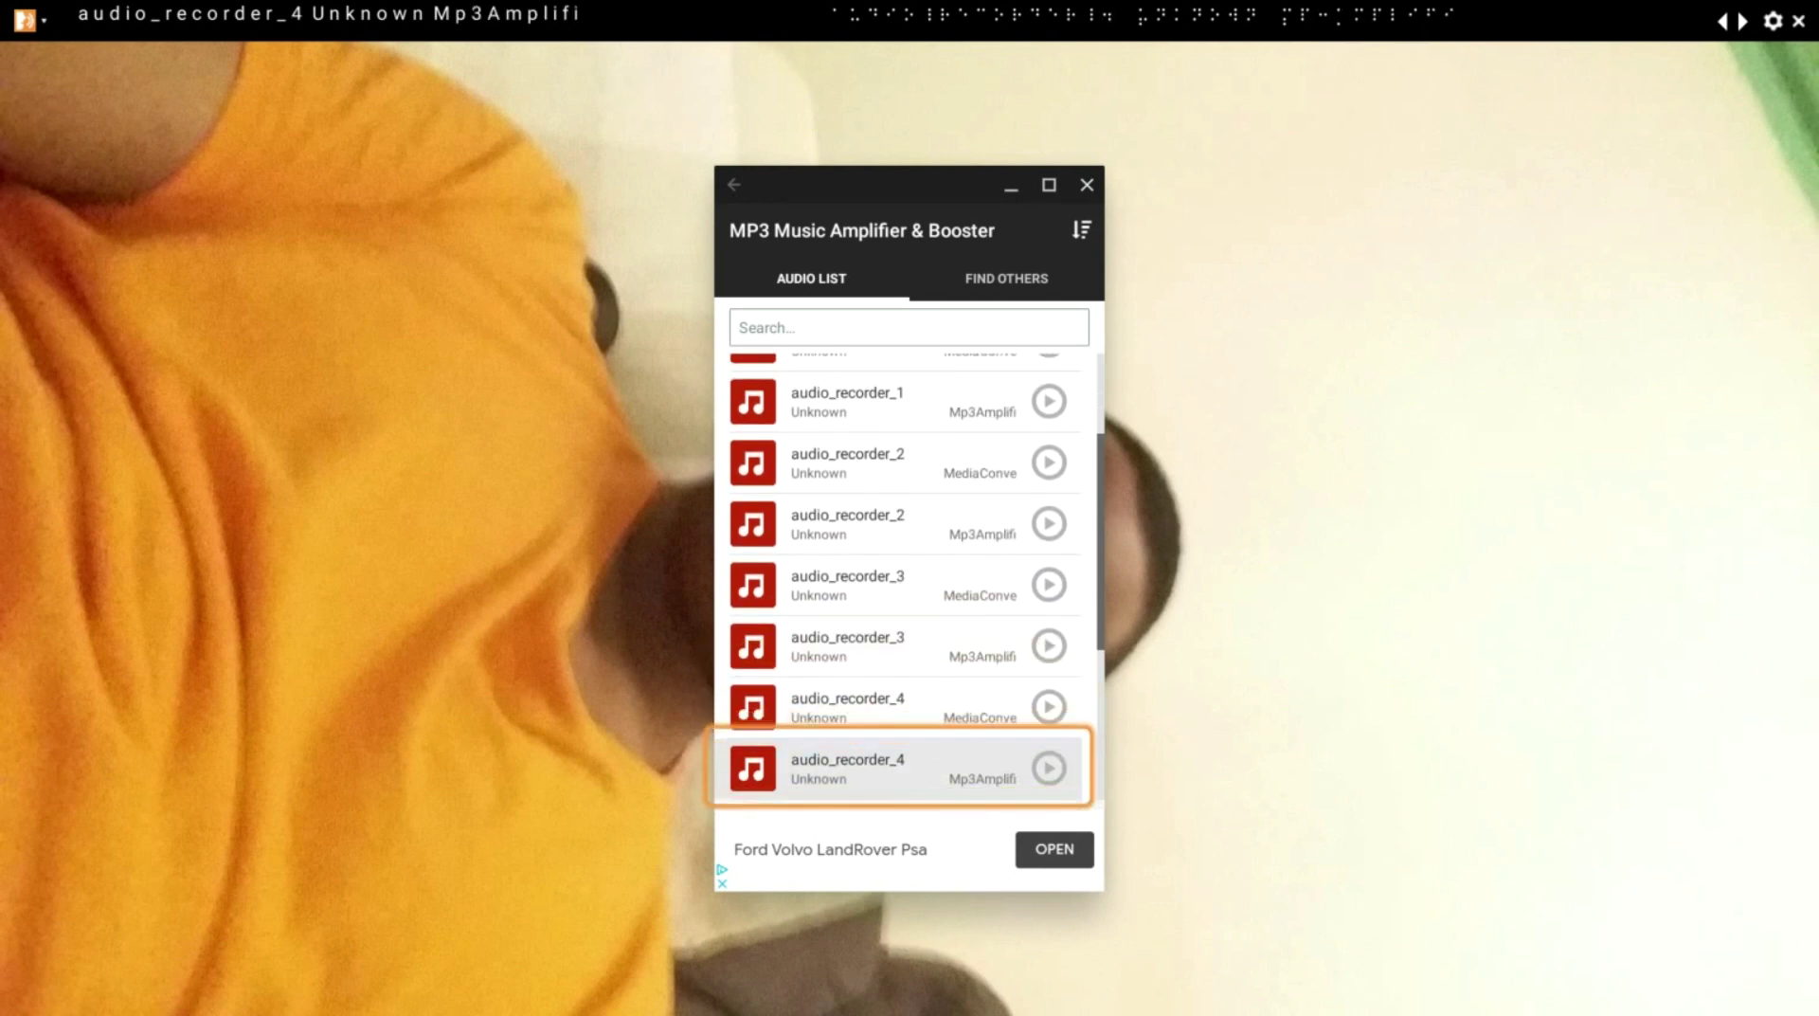
key(Down)
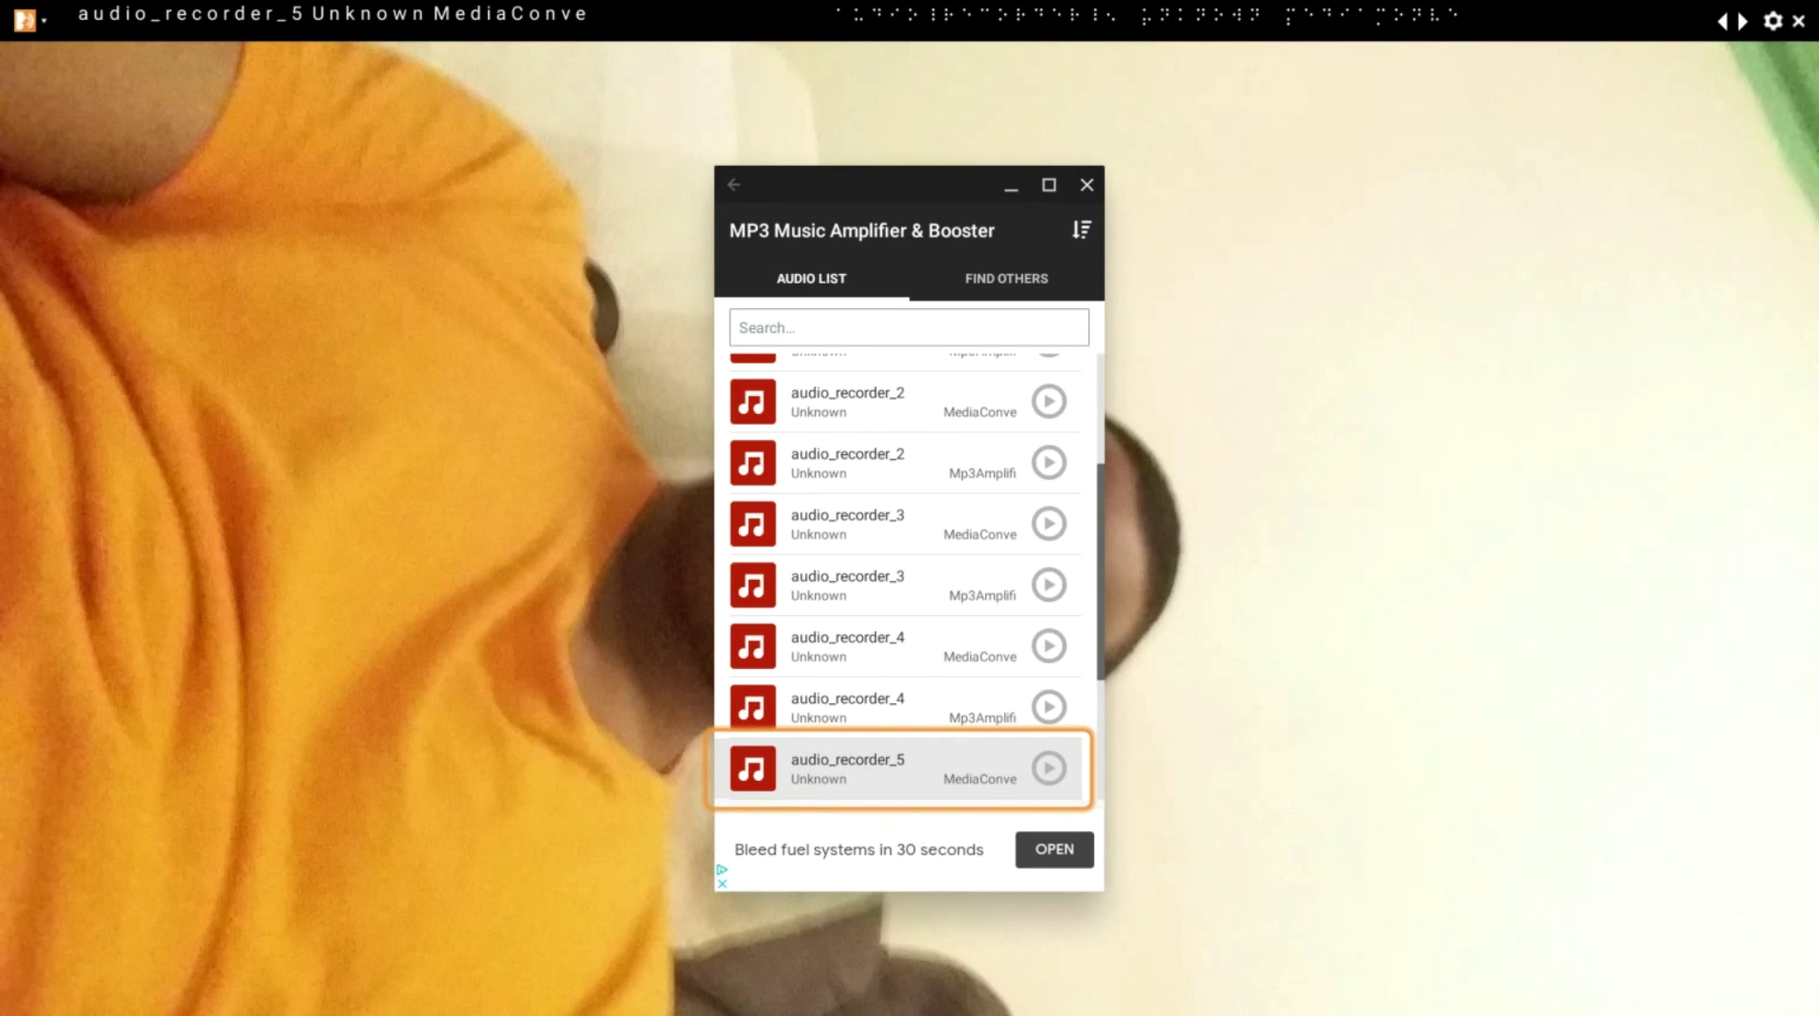
key(Return)
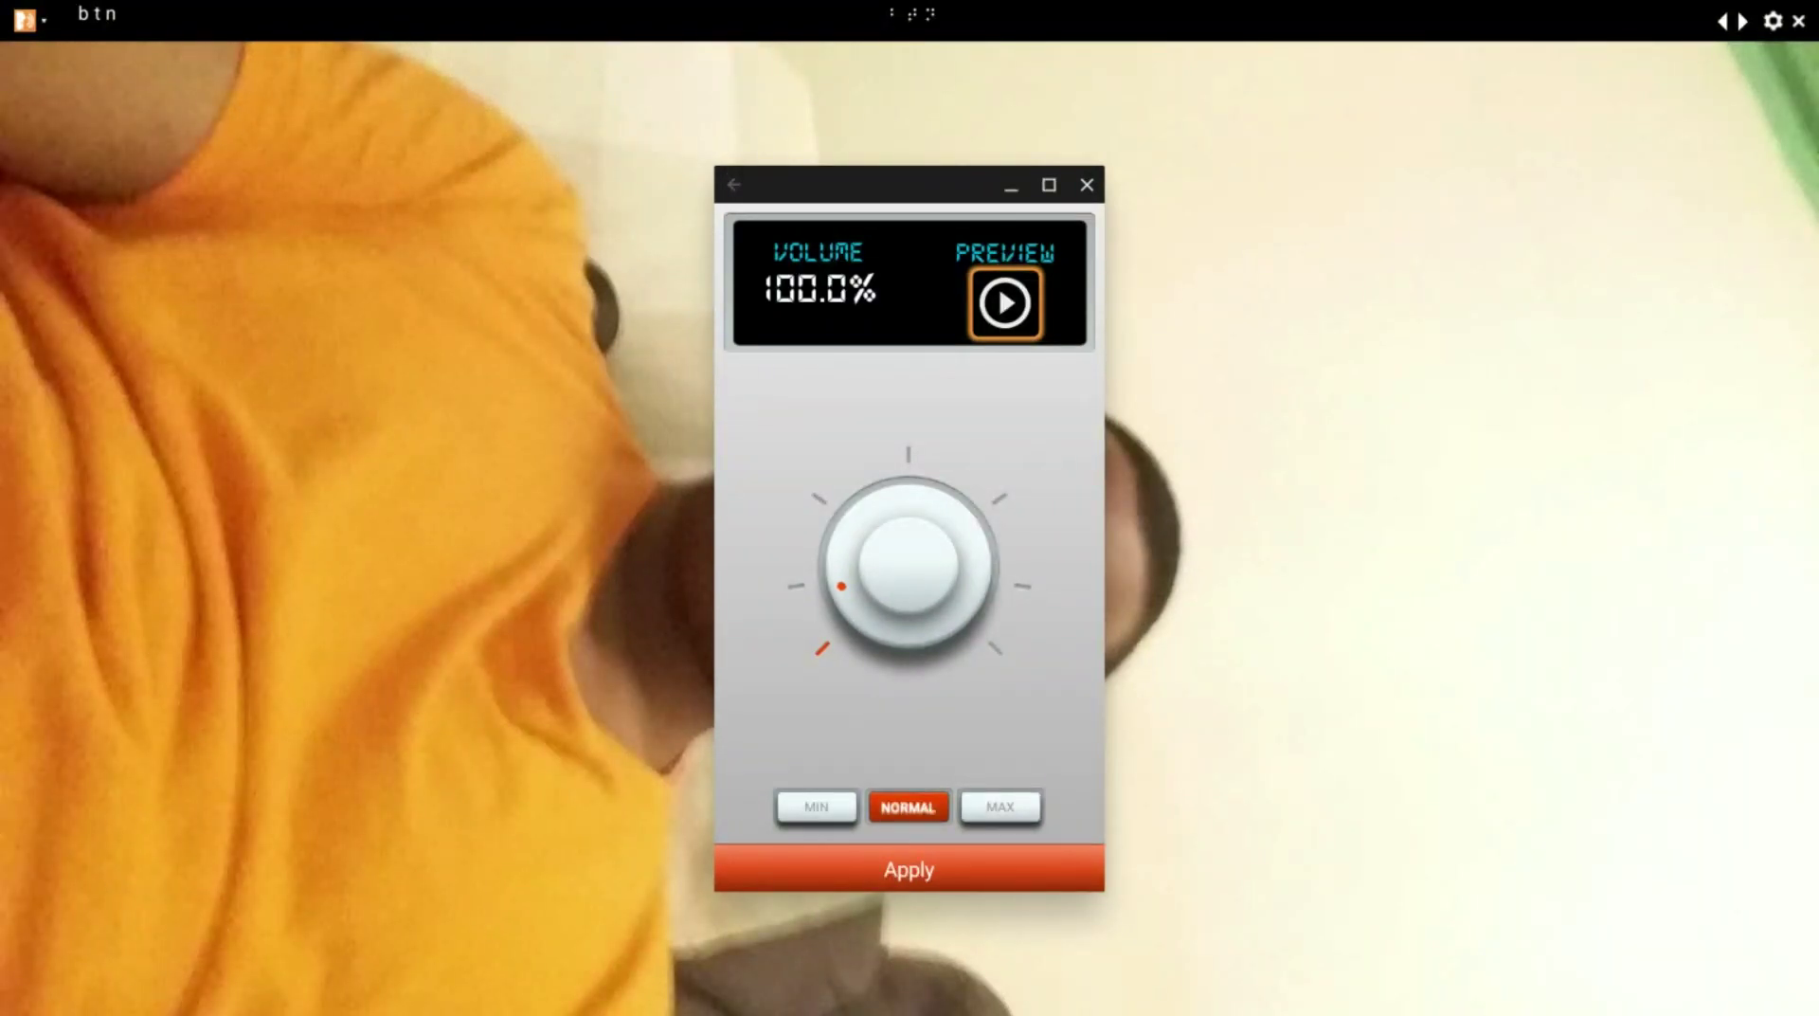
Step: Apply the Normal volume preset to the recording and bring up its save settings
key(Tab)
key(Tab)
key(Tab)
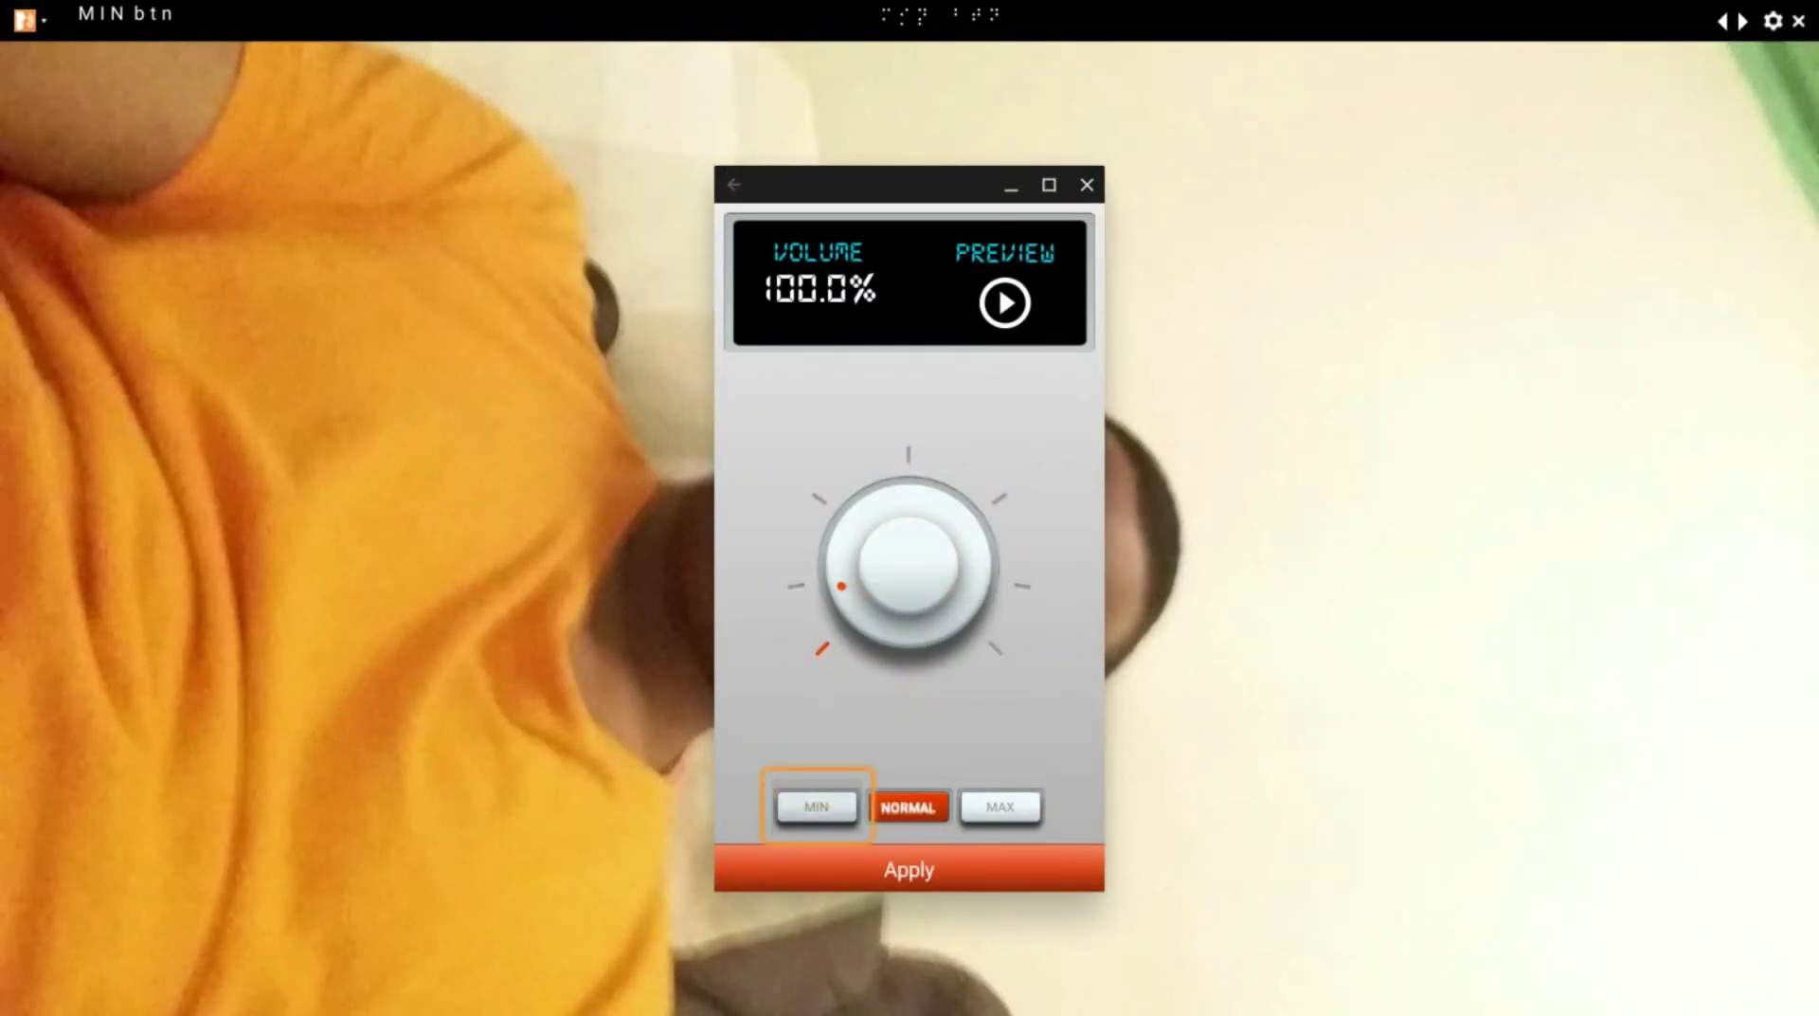
key(Tab)
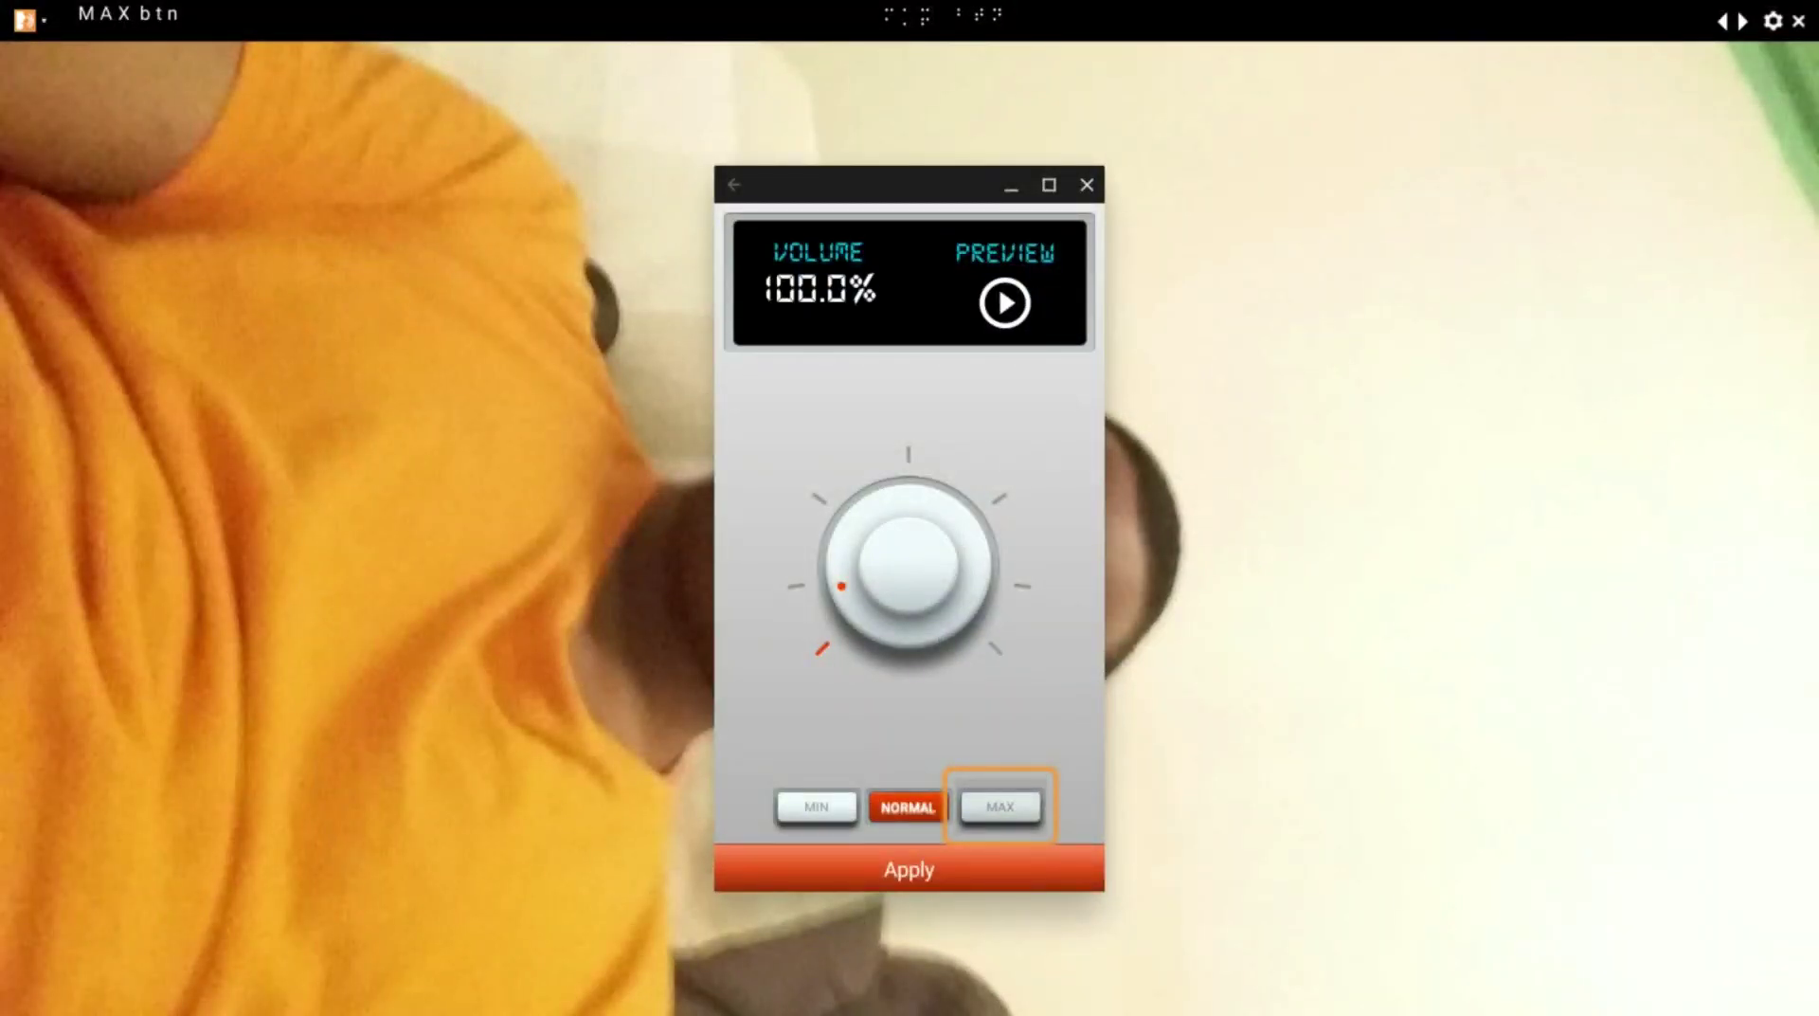
key(Tab)
key(shift+Tab)
key(Tab)
key(Return)
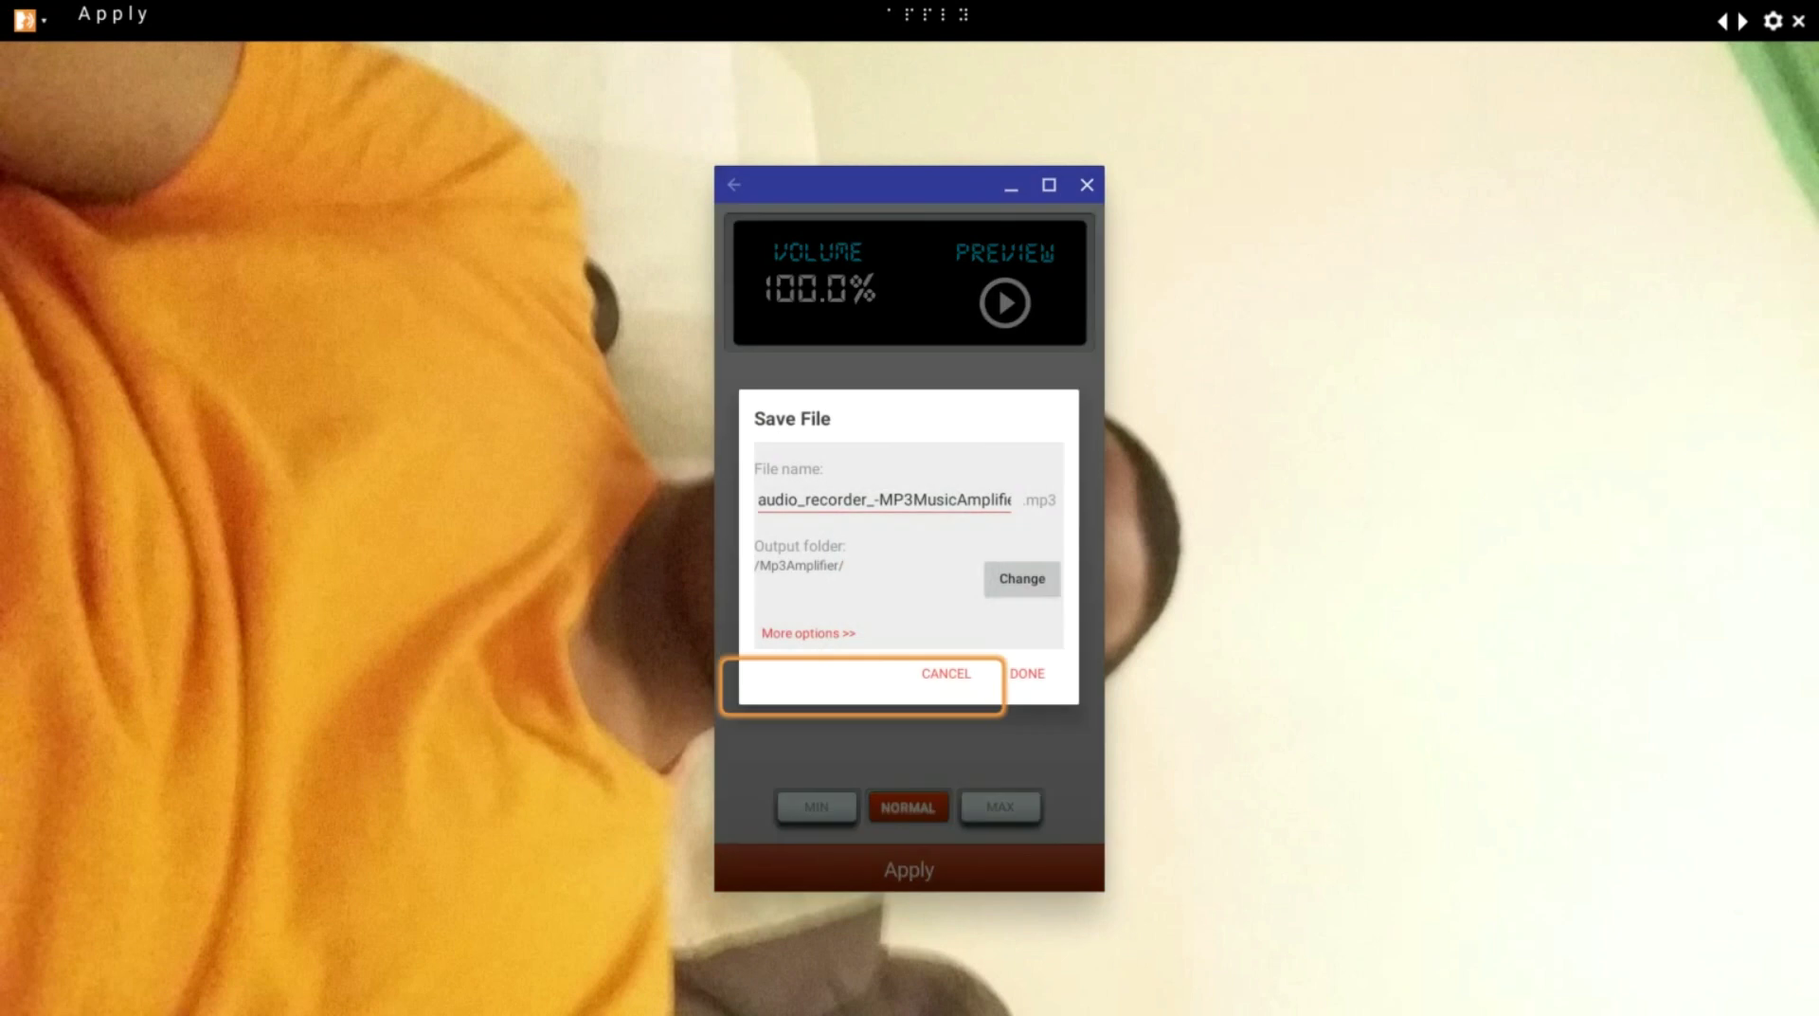
Step: Replace the output file name with audio_record_ and review what was entered
key(Tab)
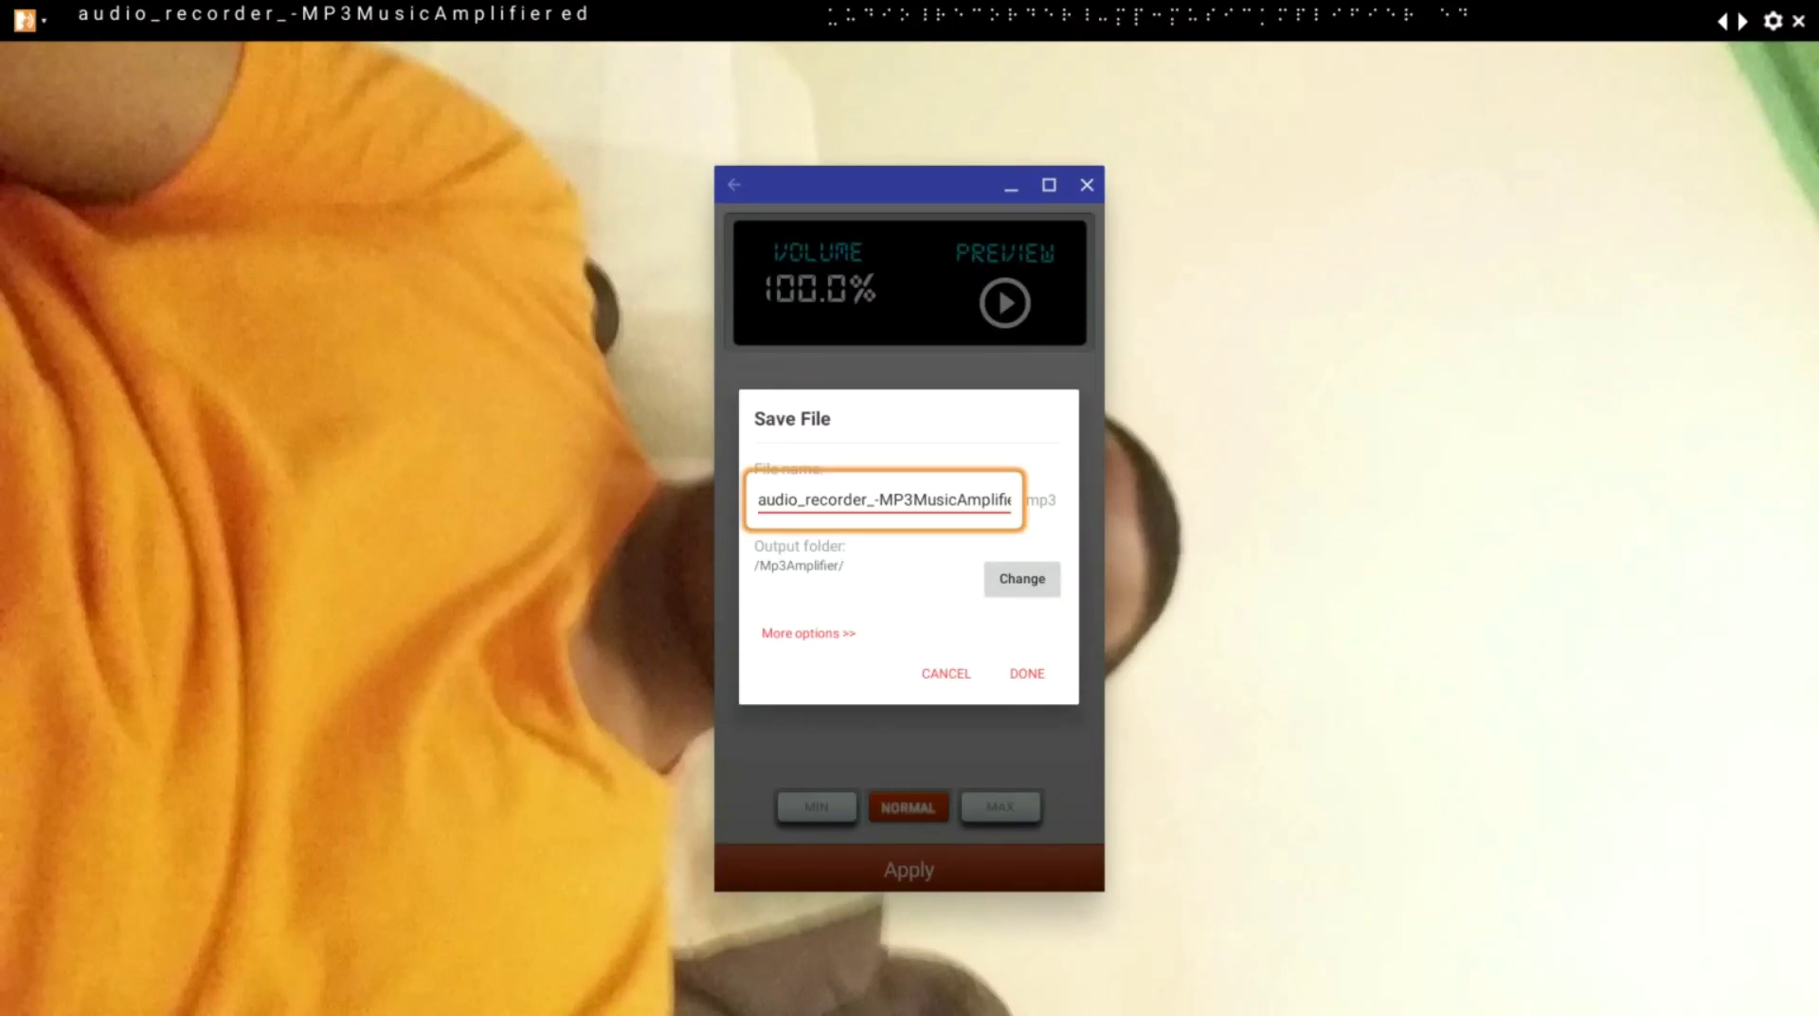
key(Tab)
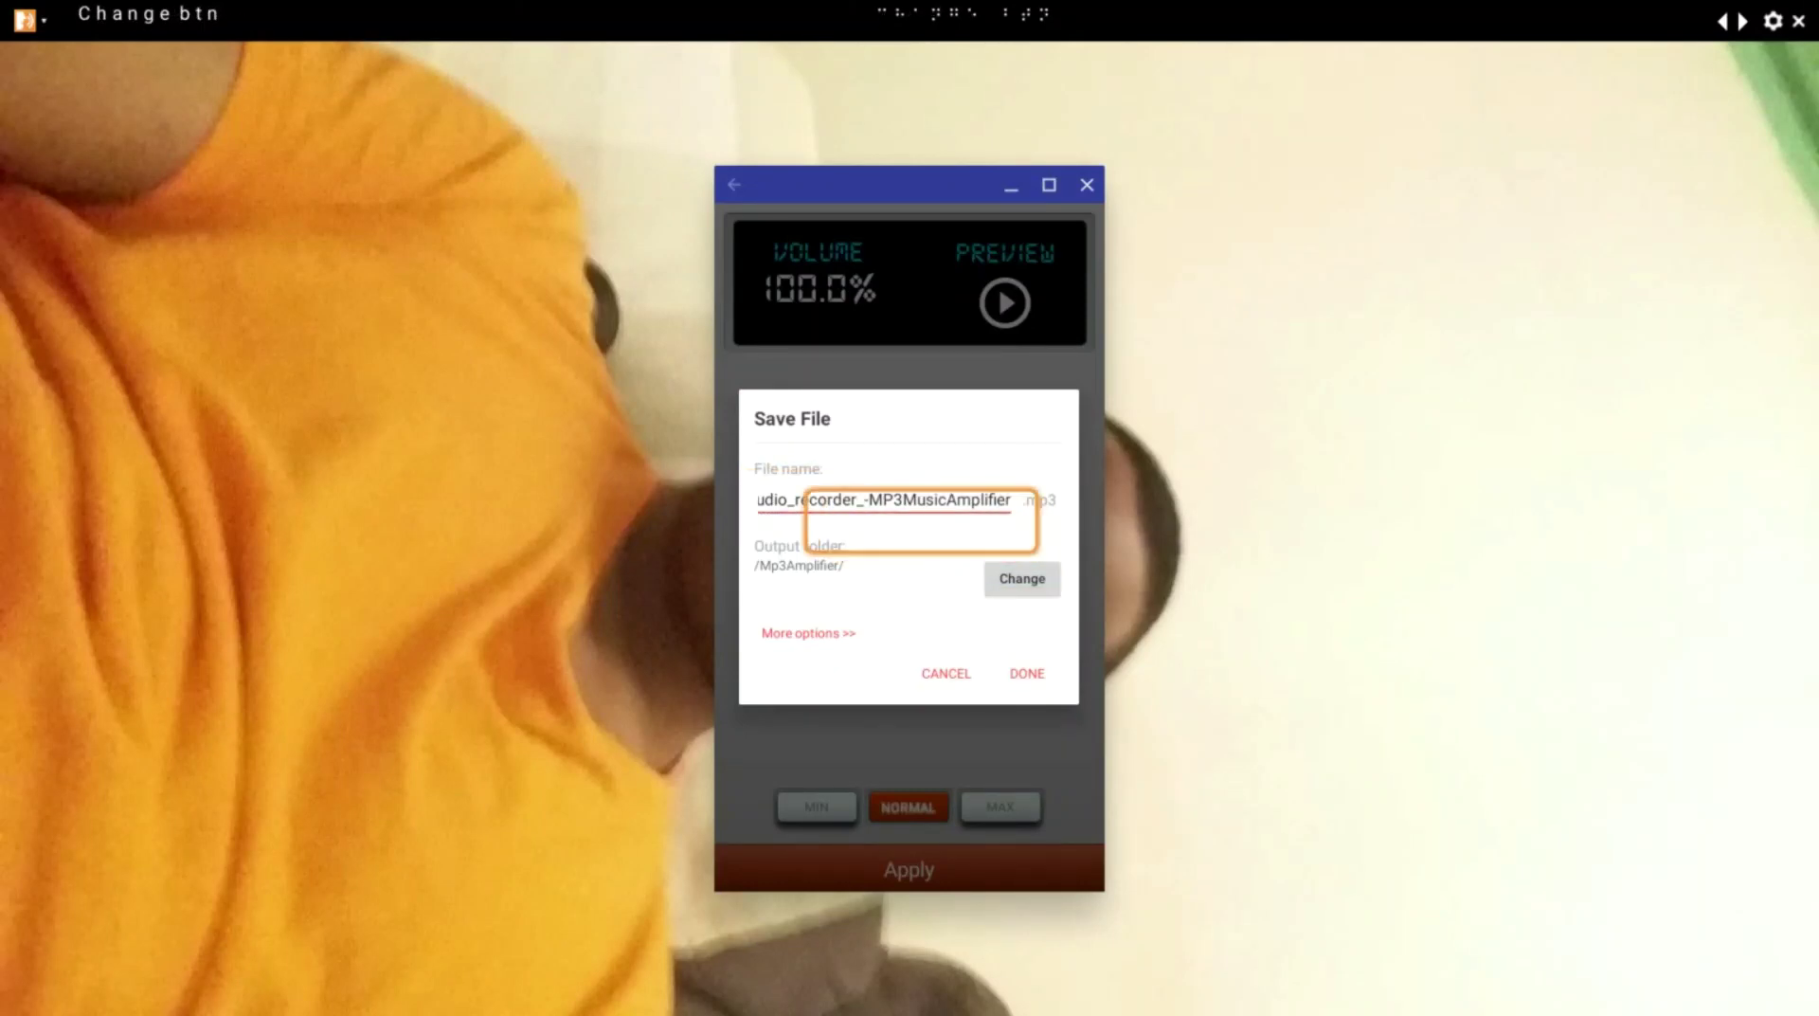
key(shift+Tab)
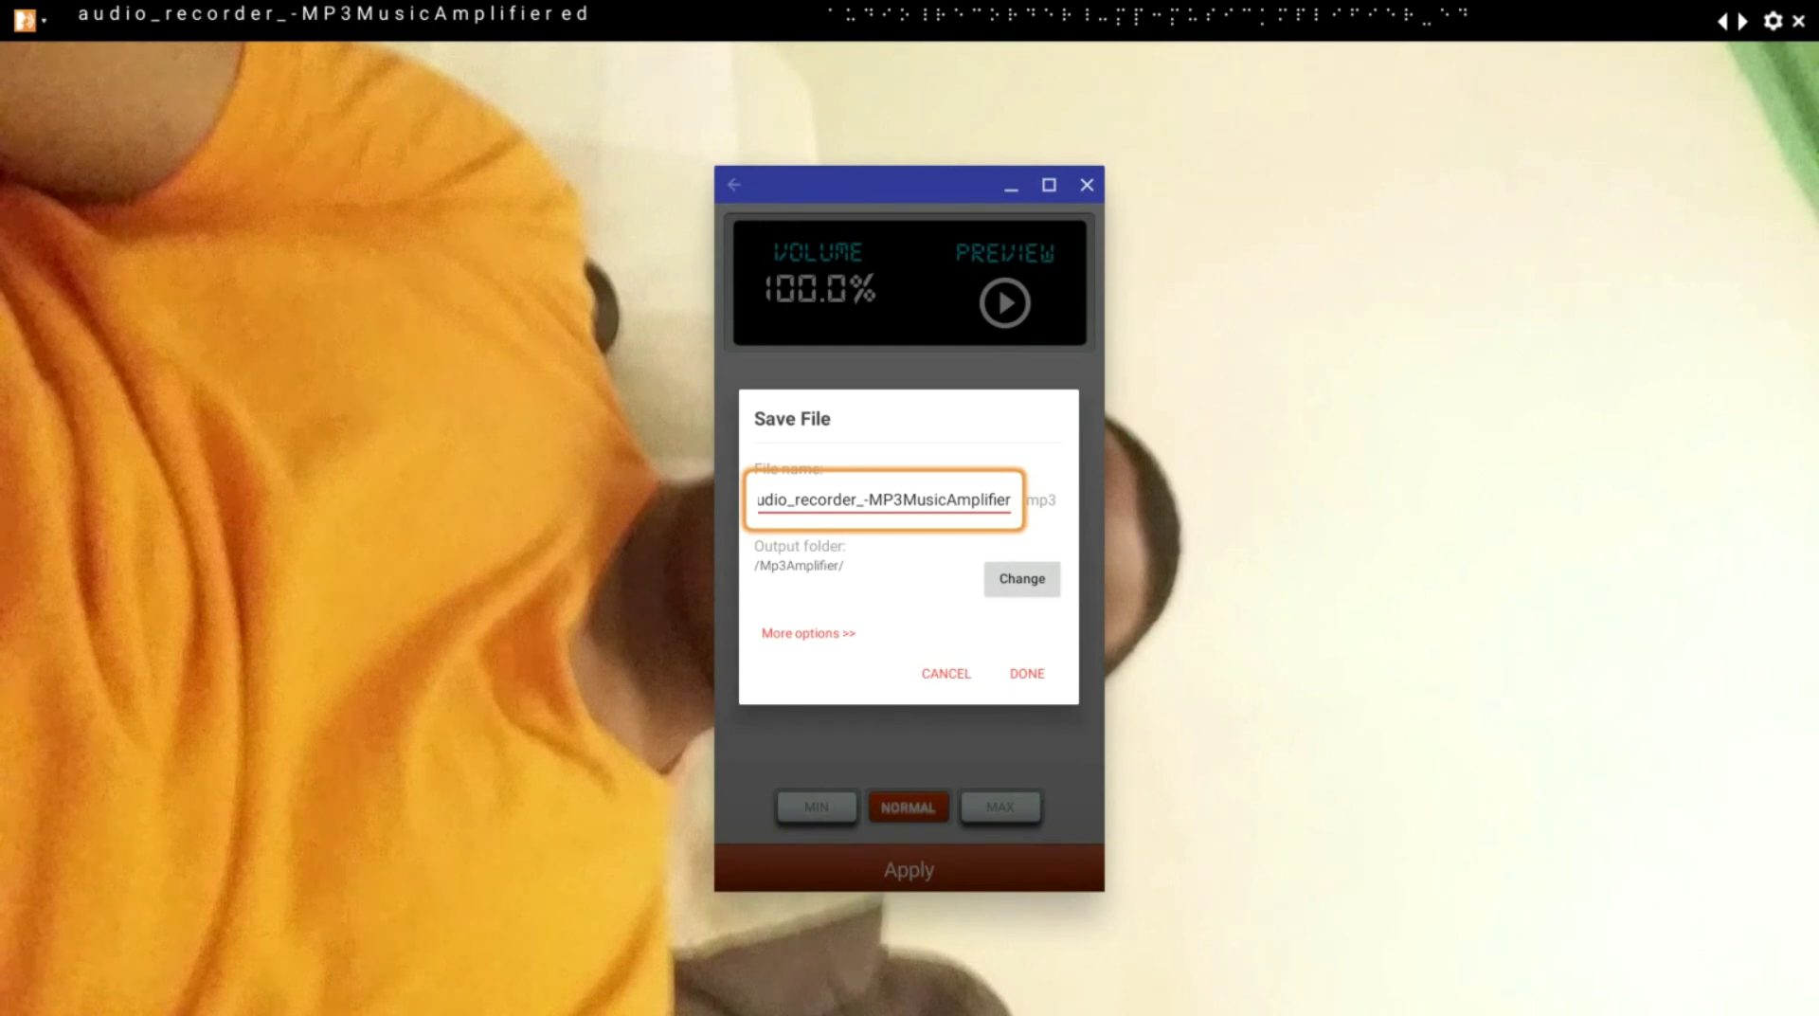
key(ctrl+a)
key(BackSpace)
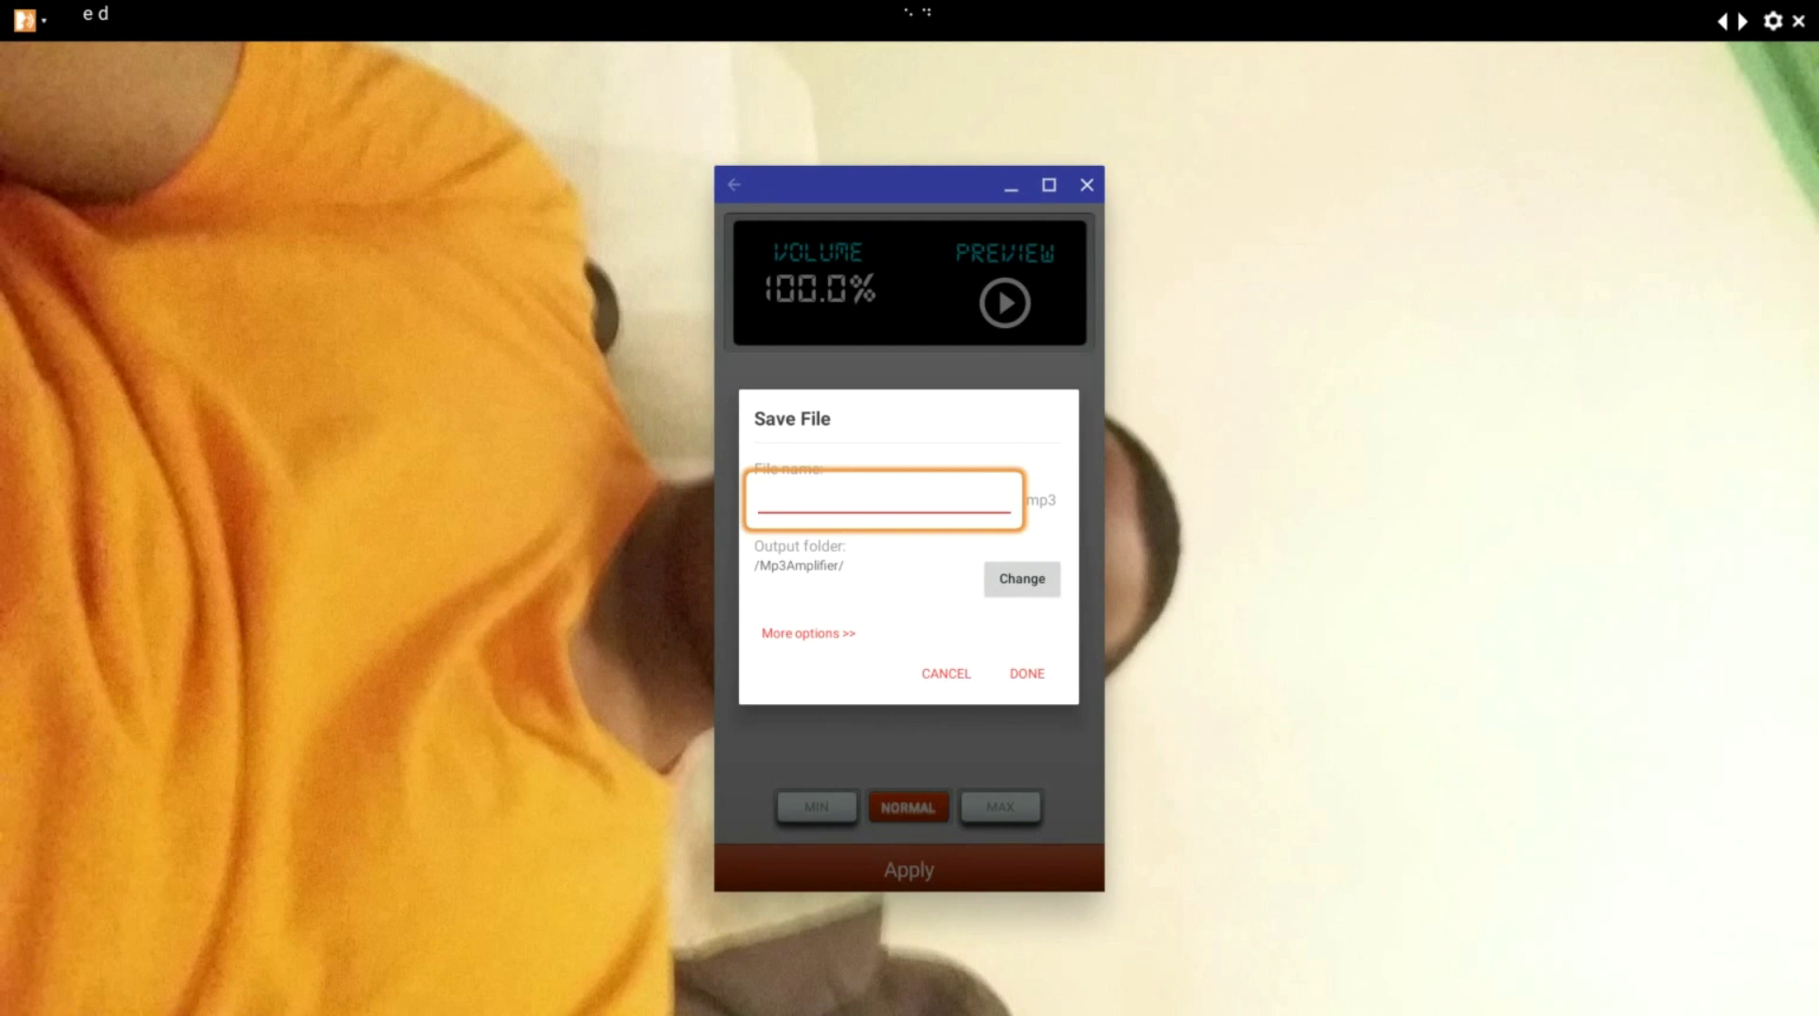
text(audio_)
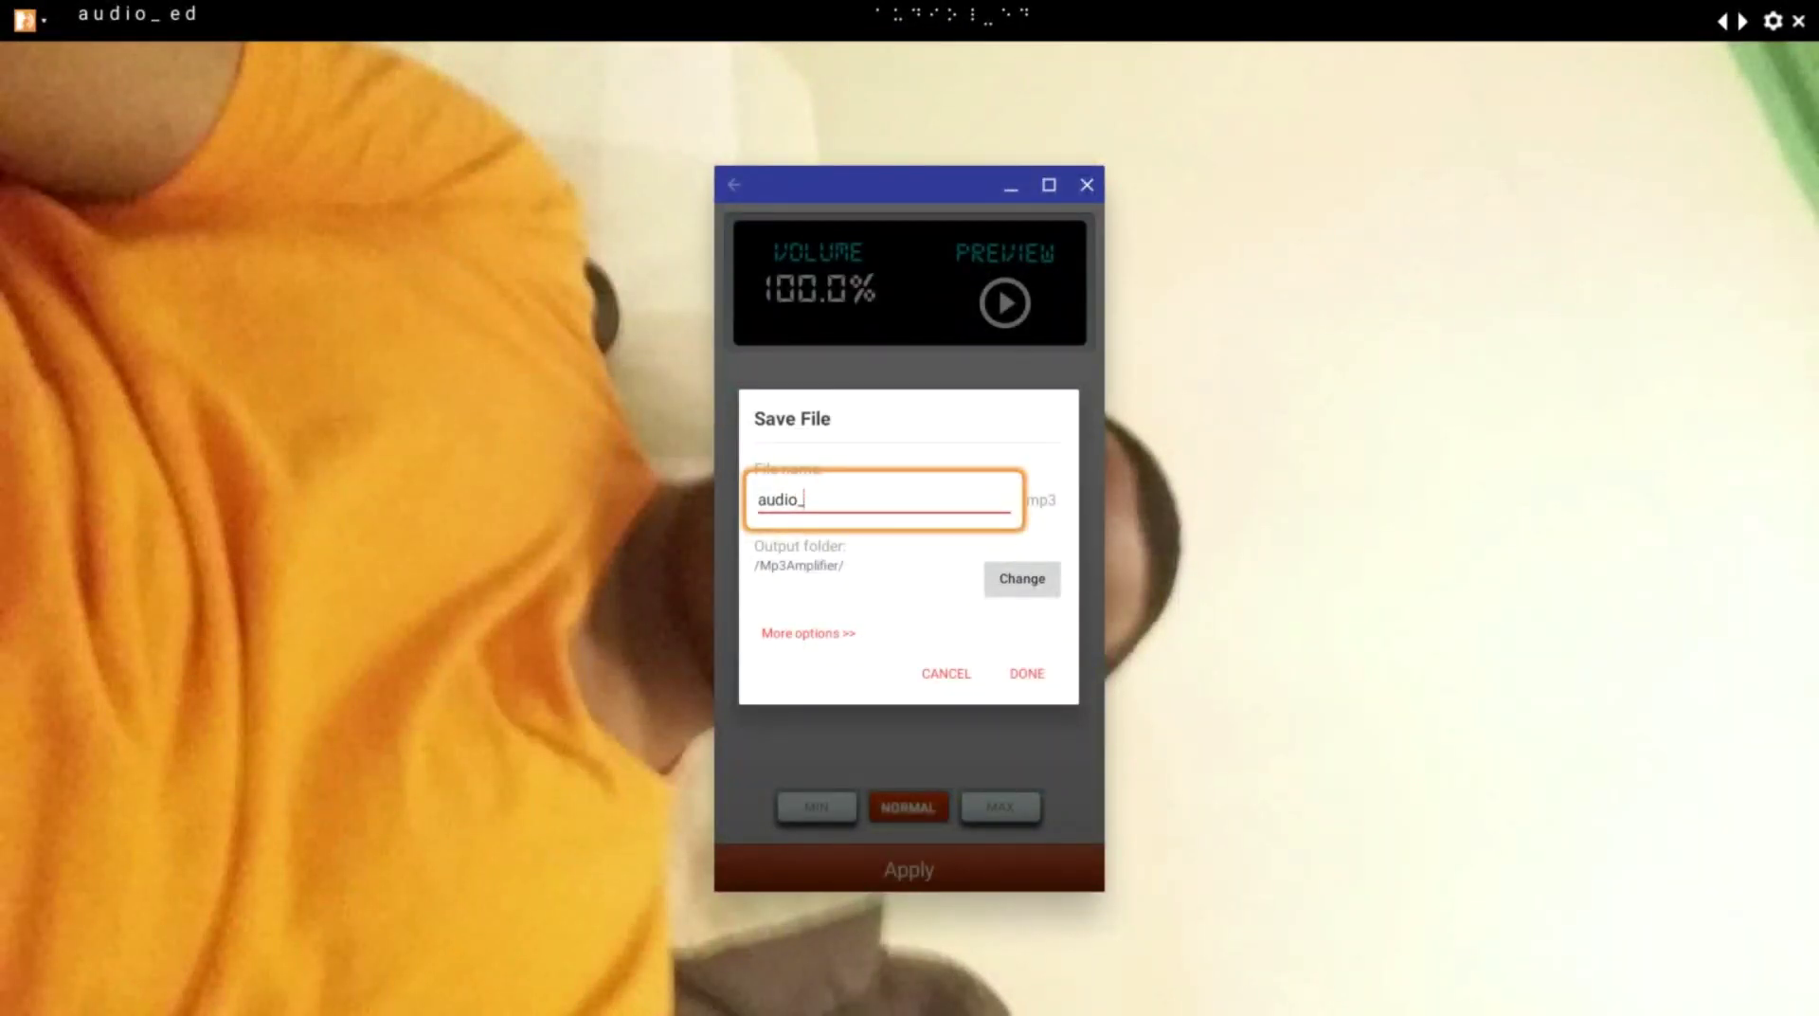
text(reco)
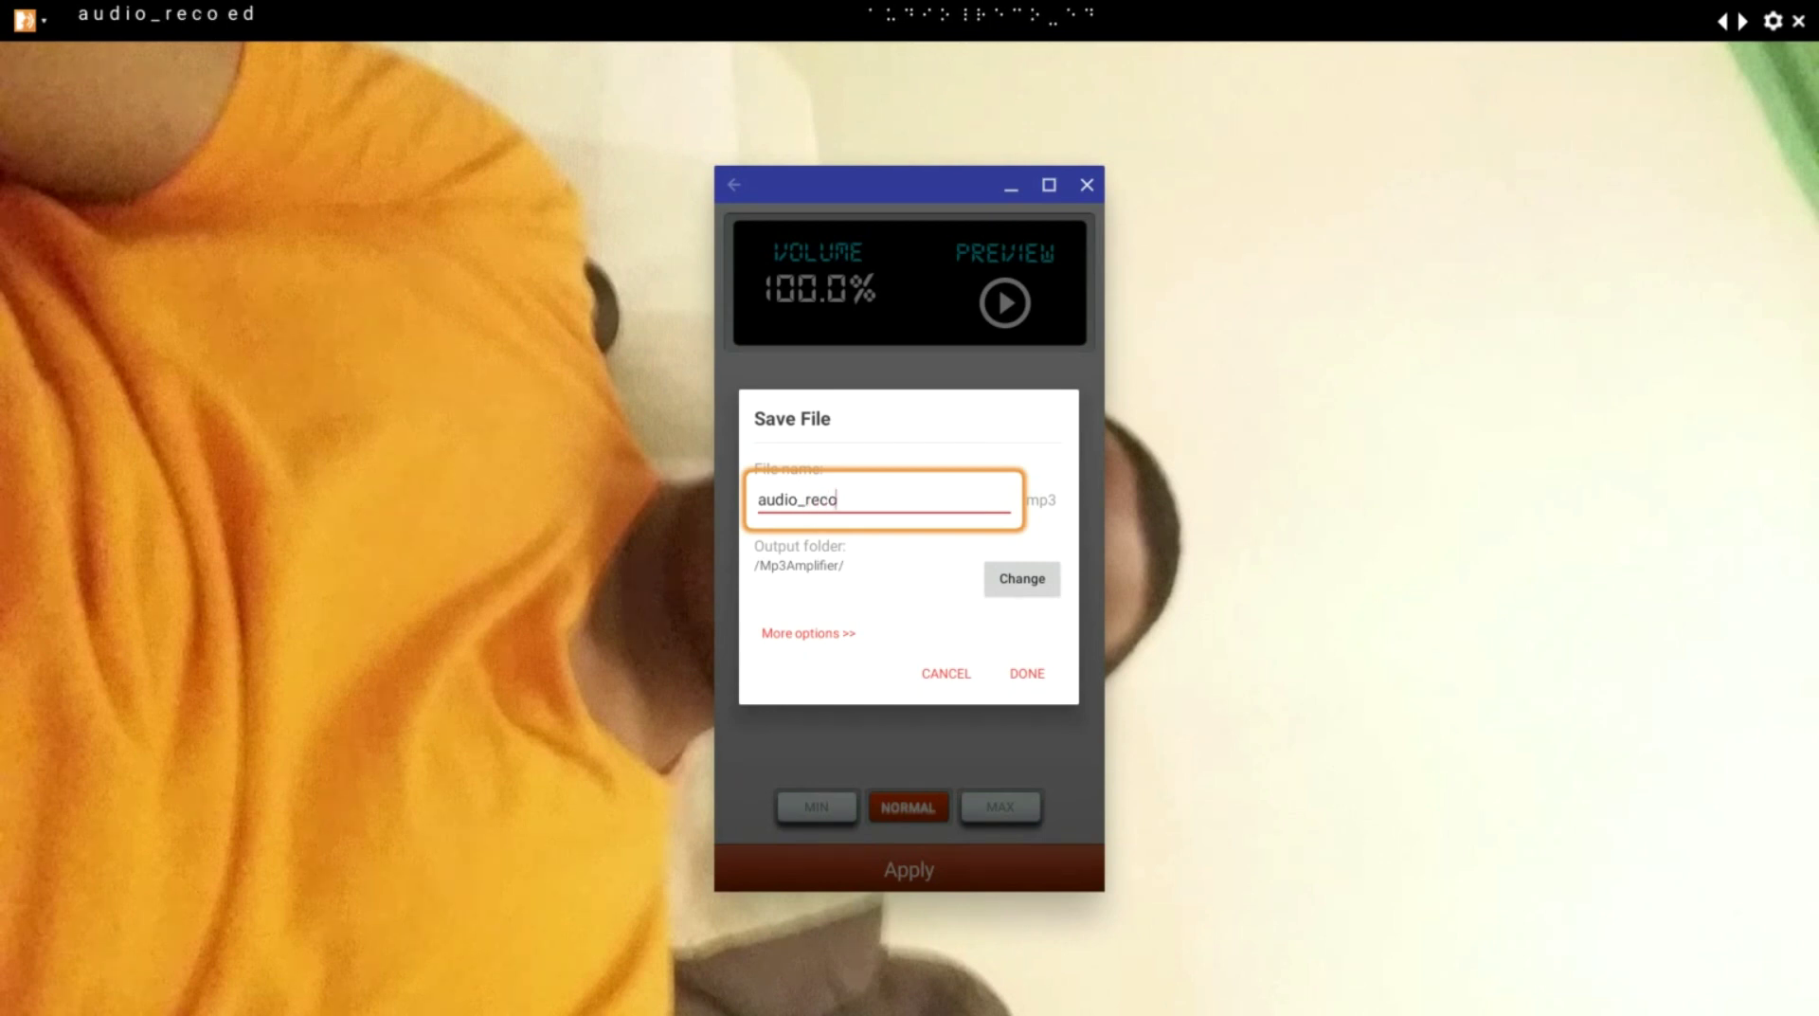
text(rd_)
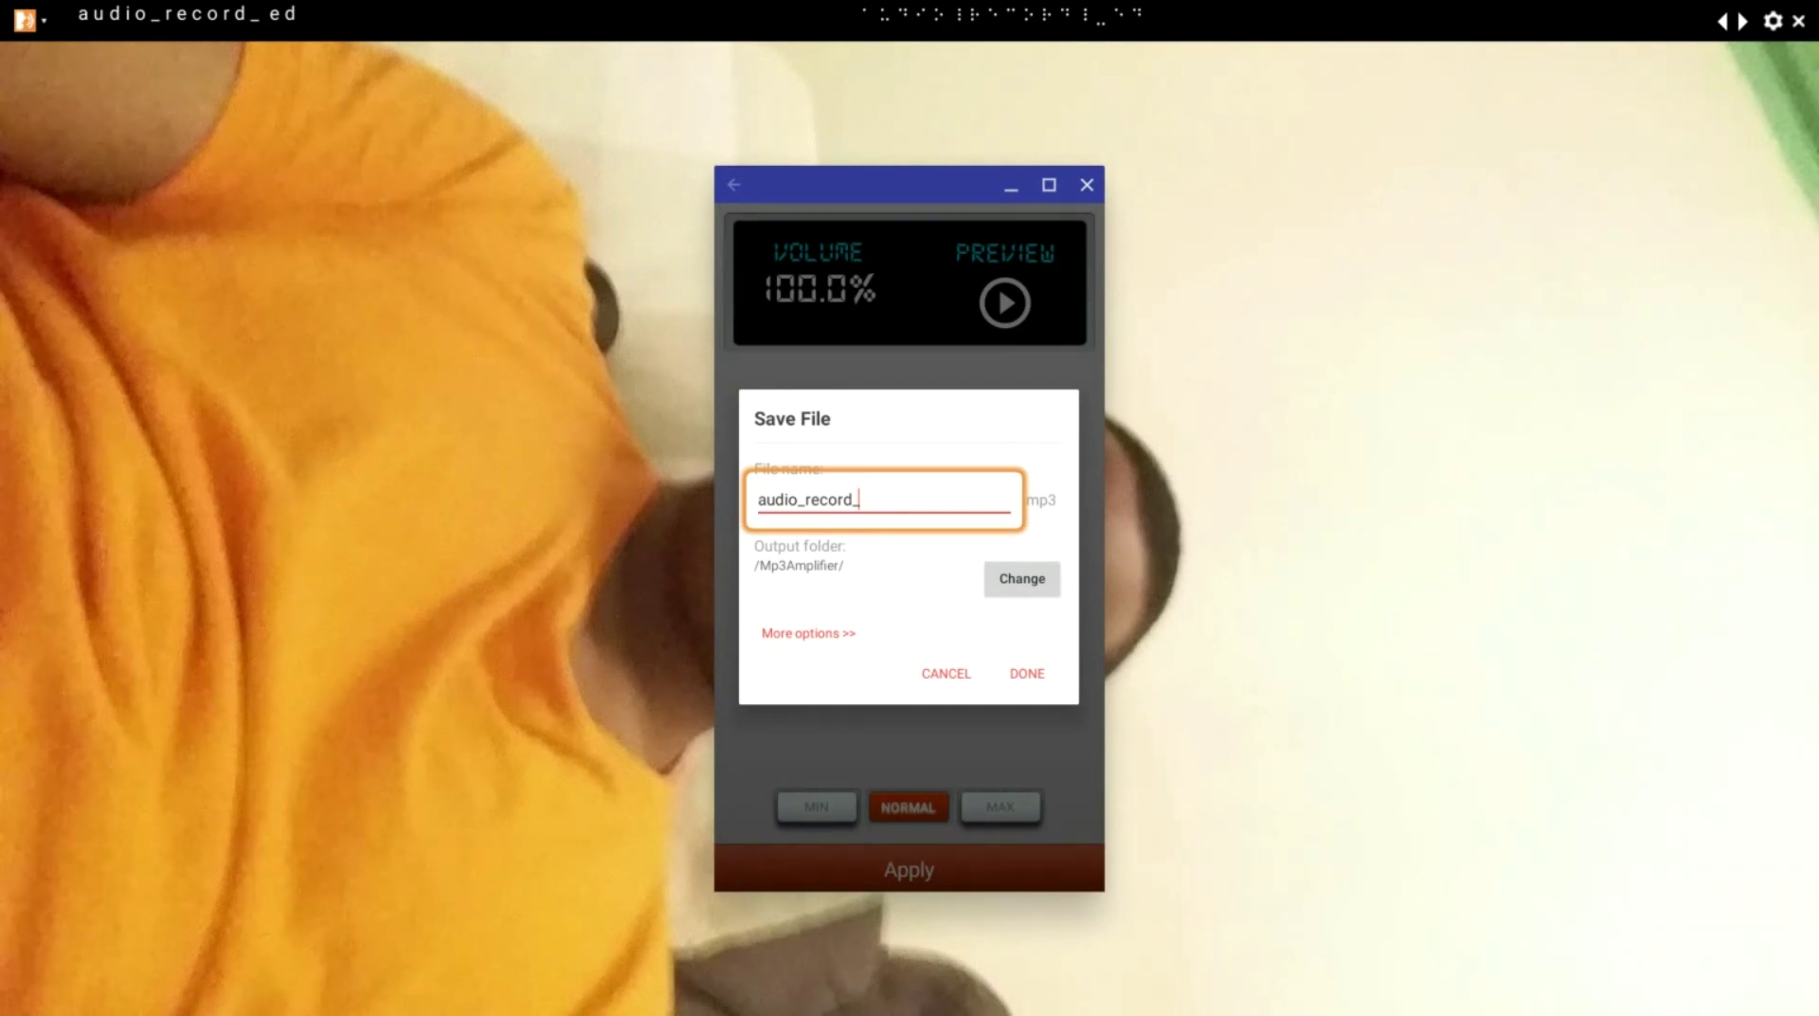
key(ctrl+a)
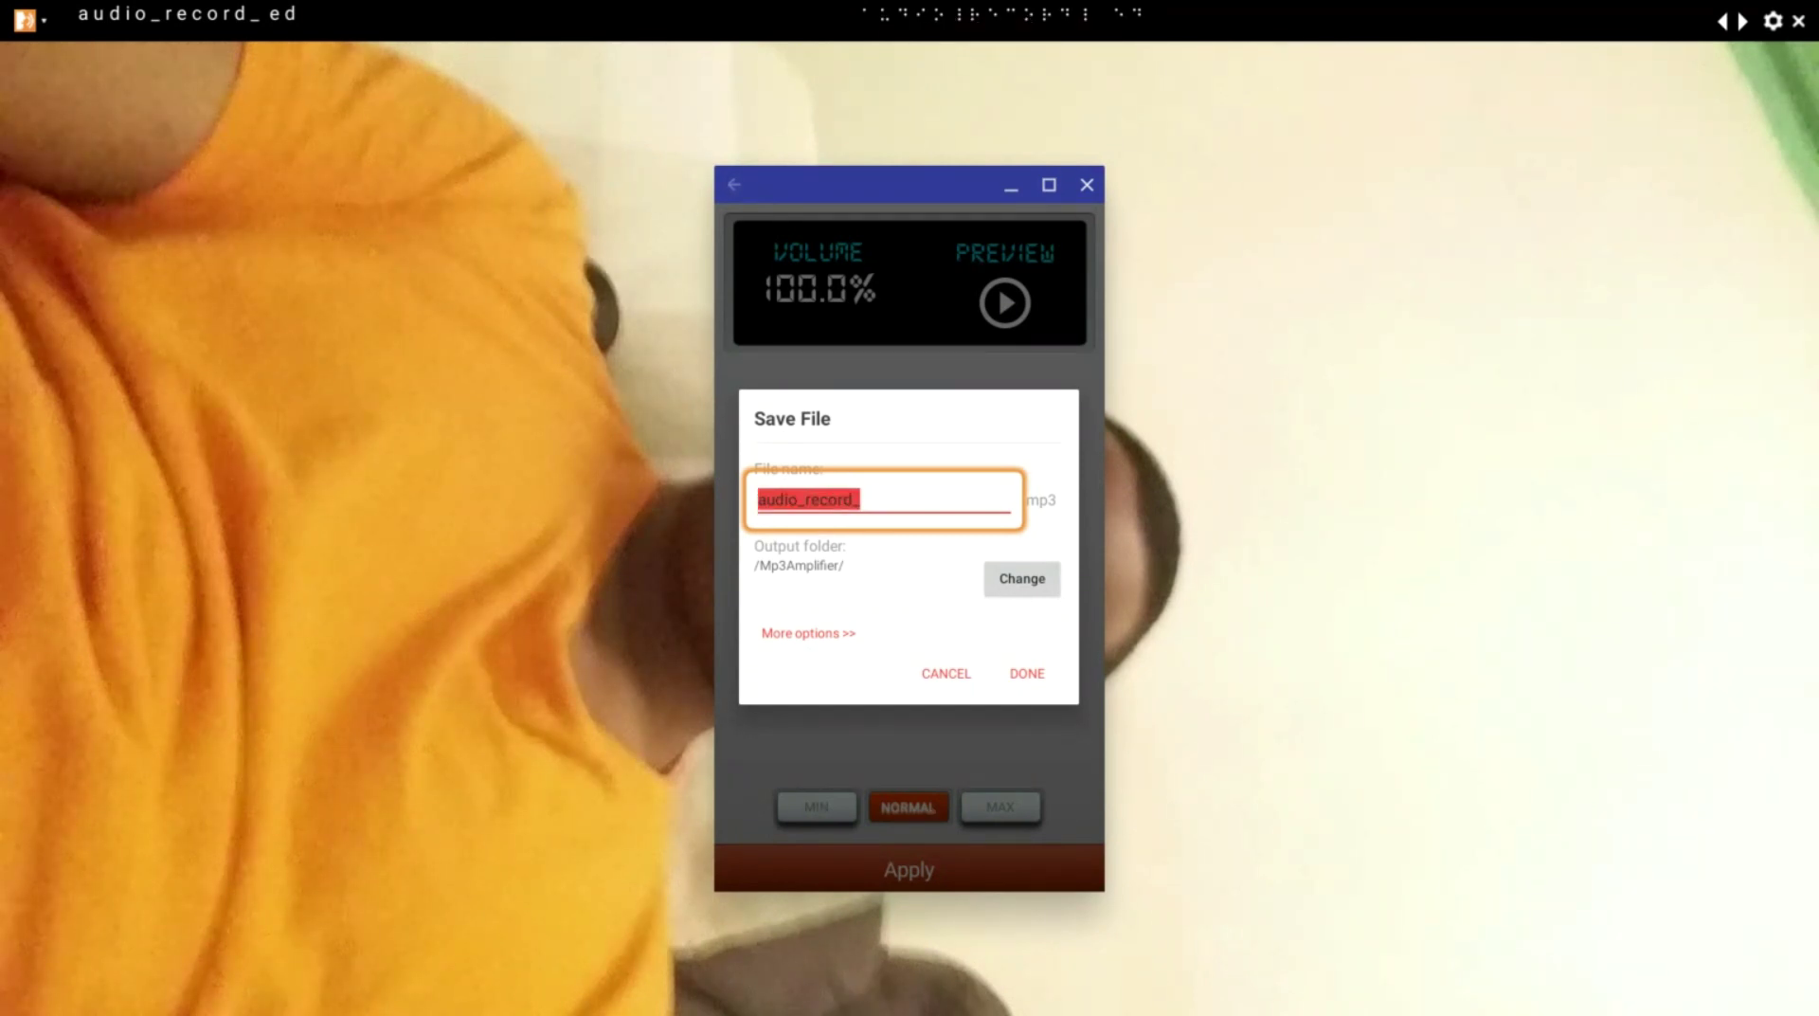
click(760, 499)
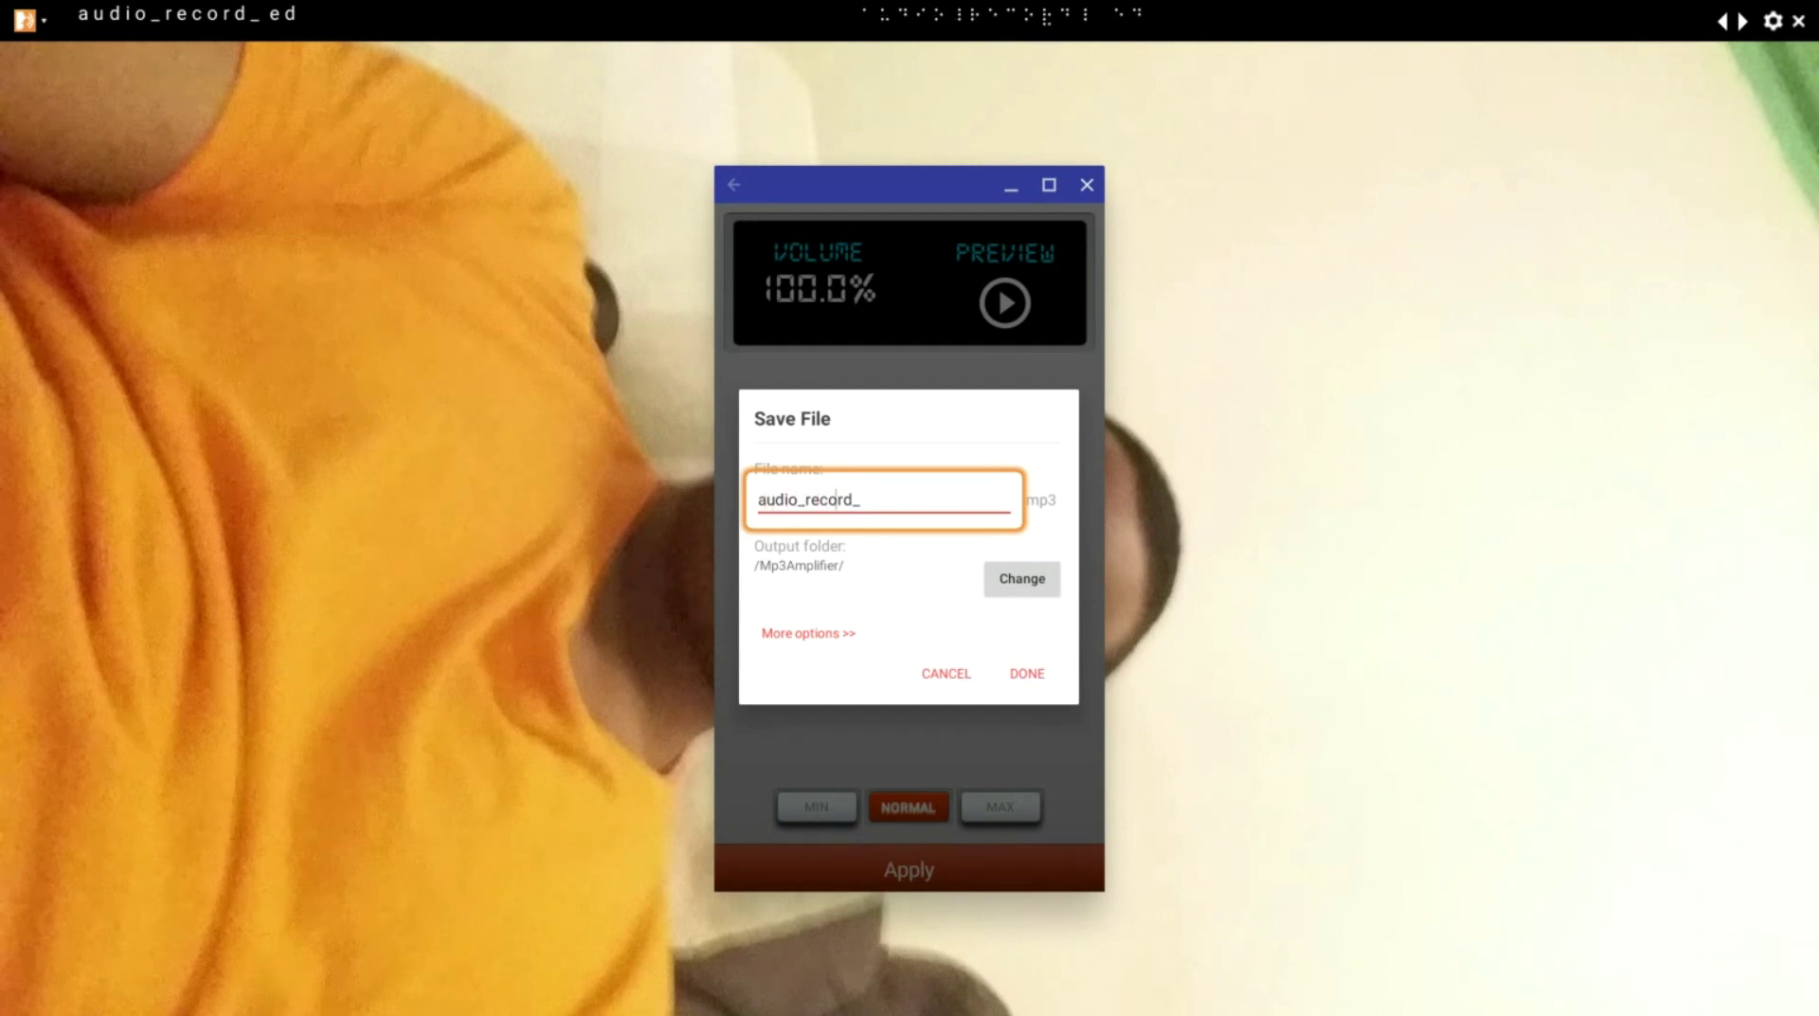
click(857, 499)
Step: Switch to the Files app and open the AudioRecorder folder inside MyMovie in Play files
click(1021, 578)
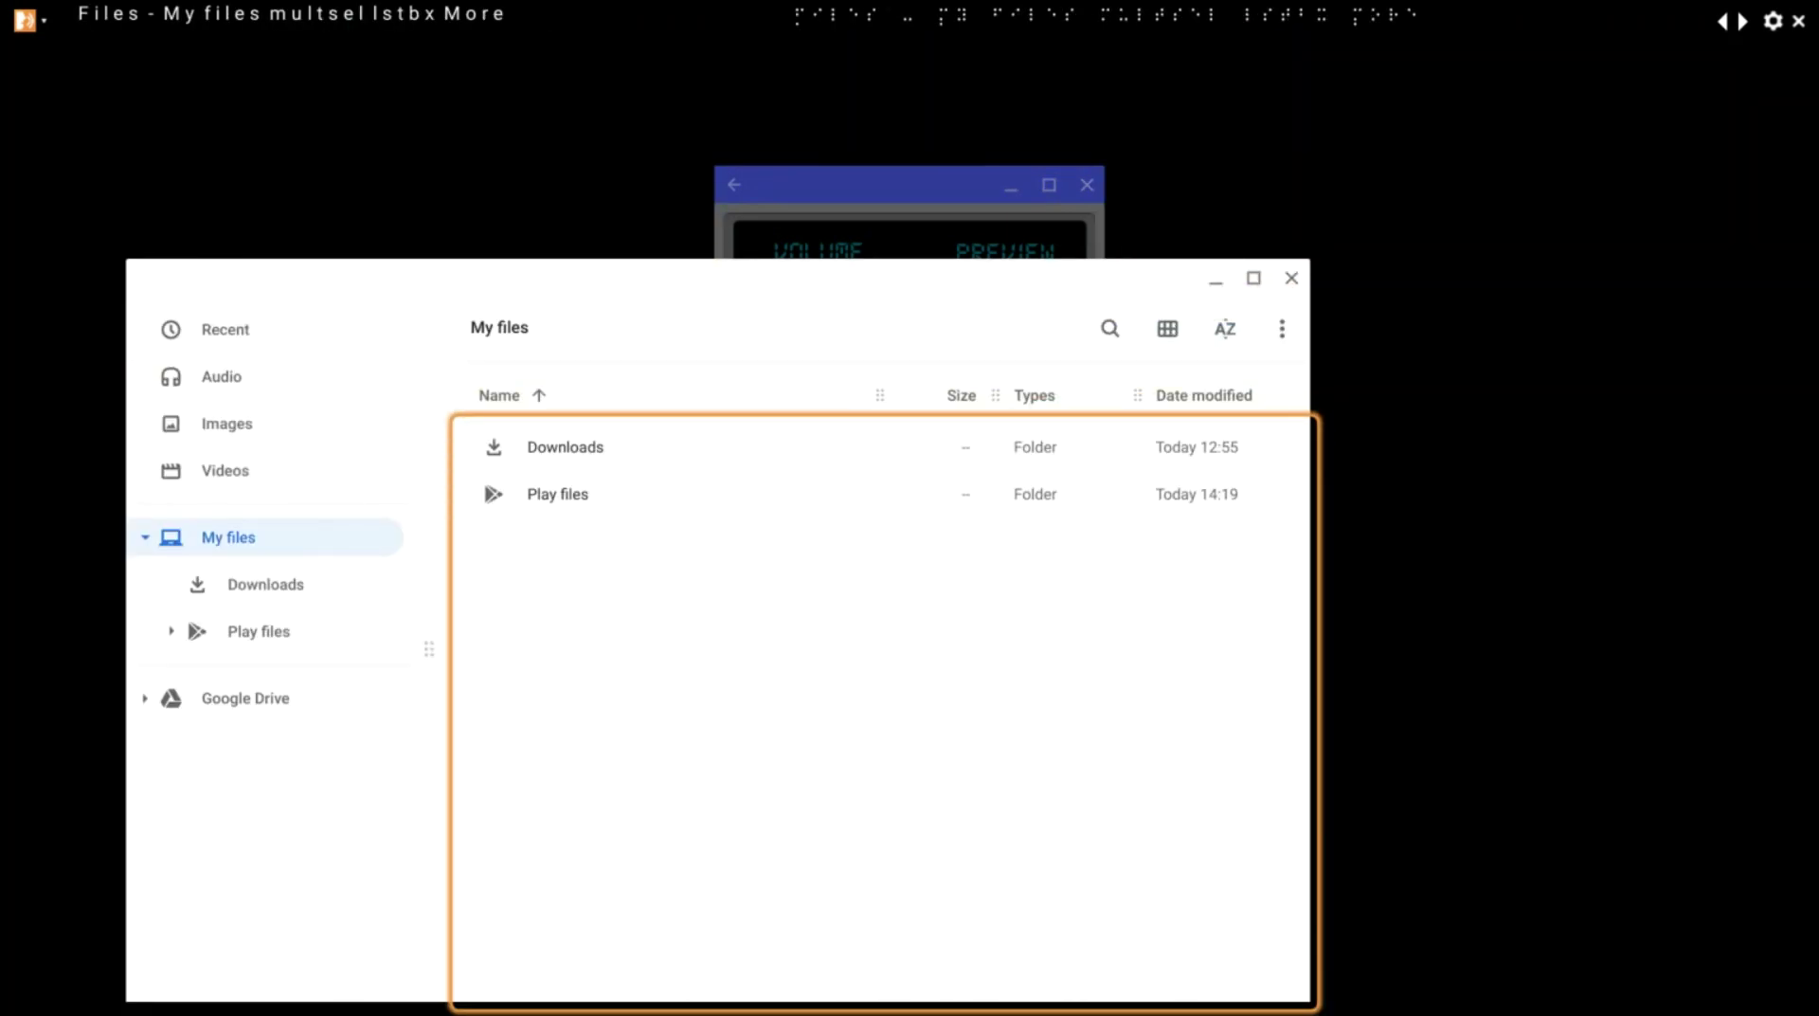
click(557, 494)
key(Return)
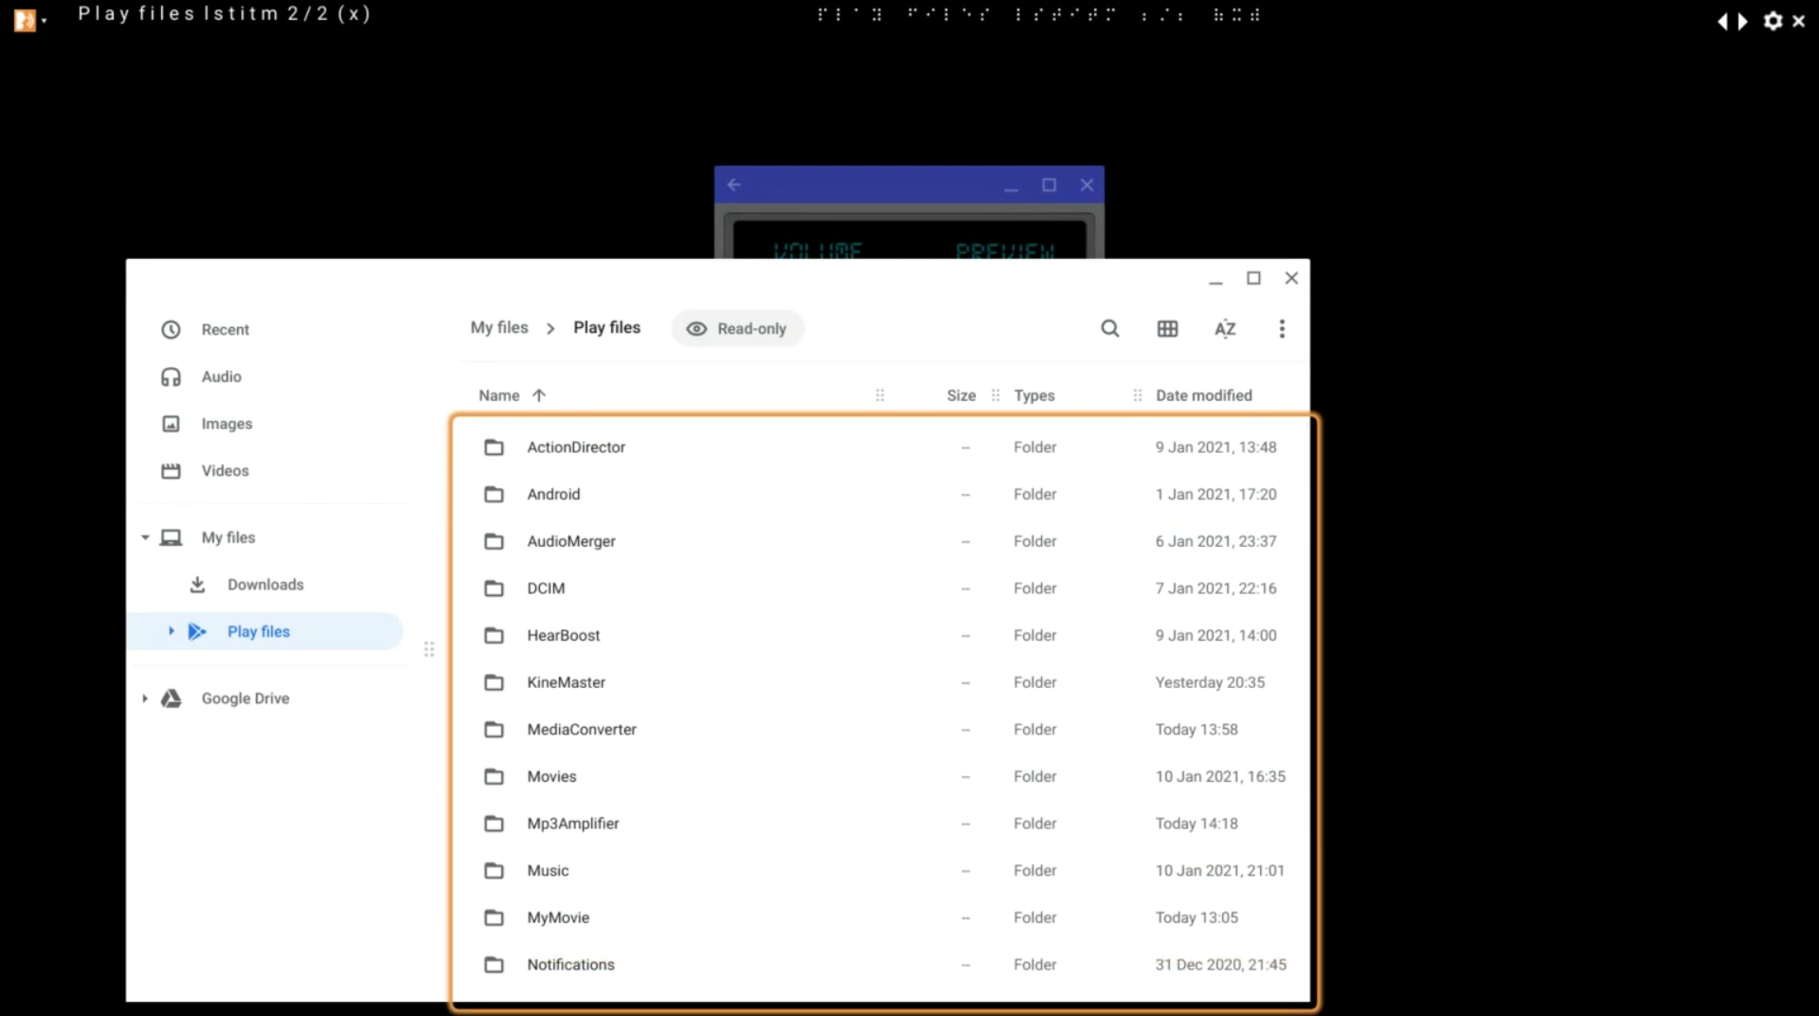
key(m)
key(y)
key(Return)
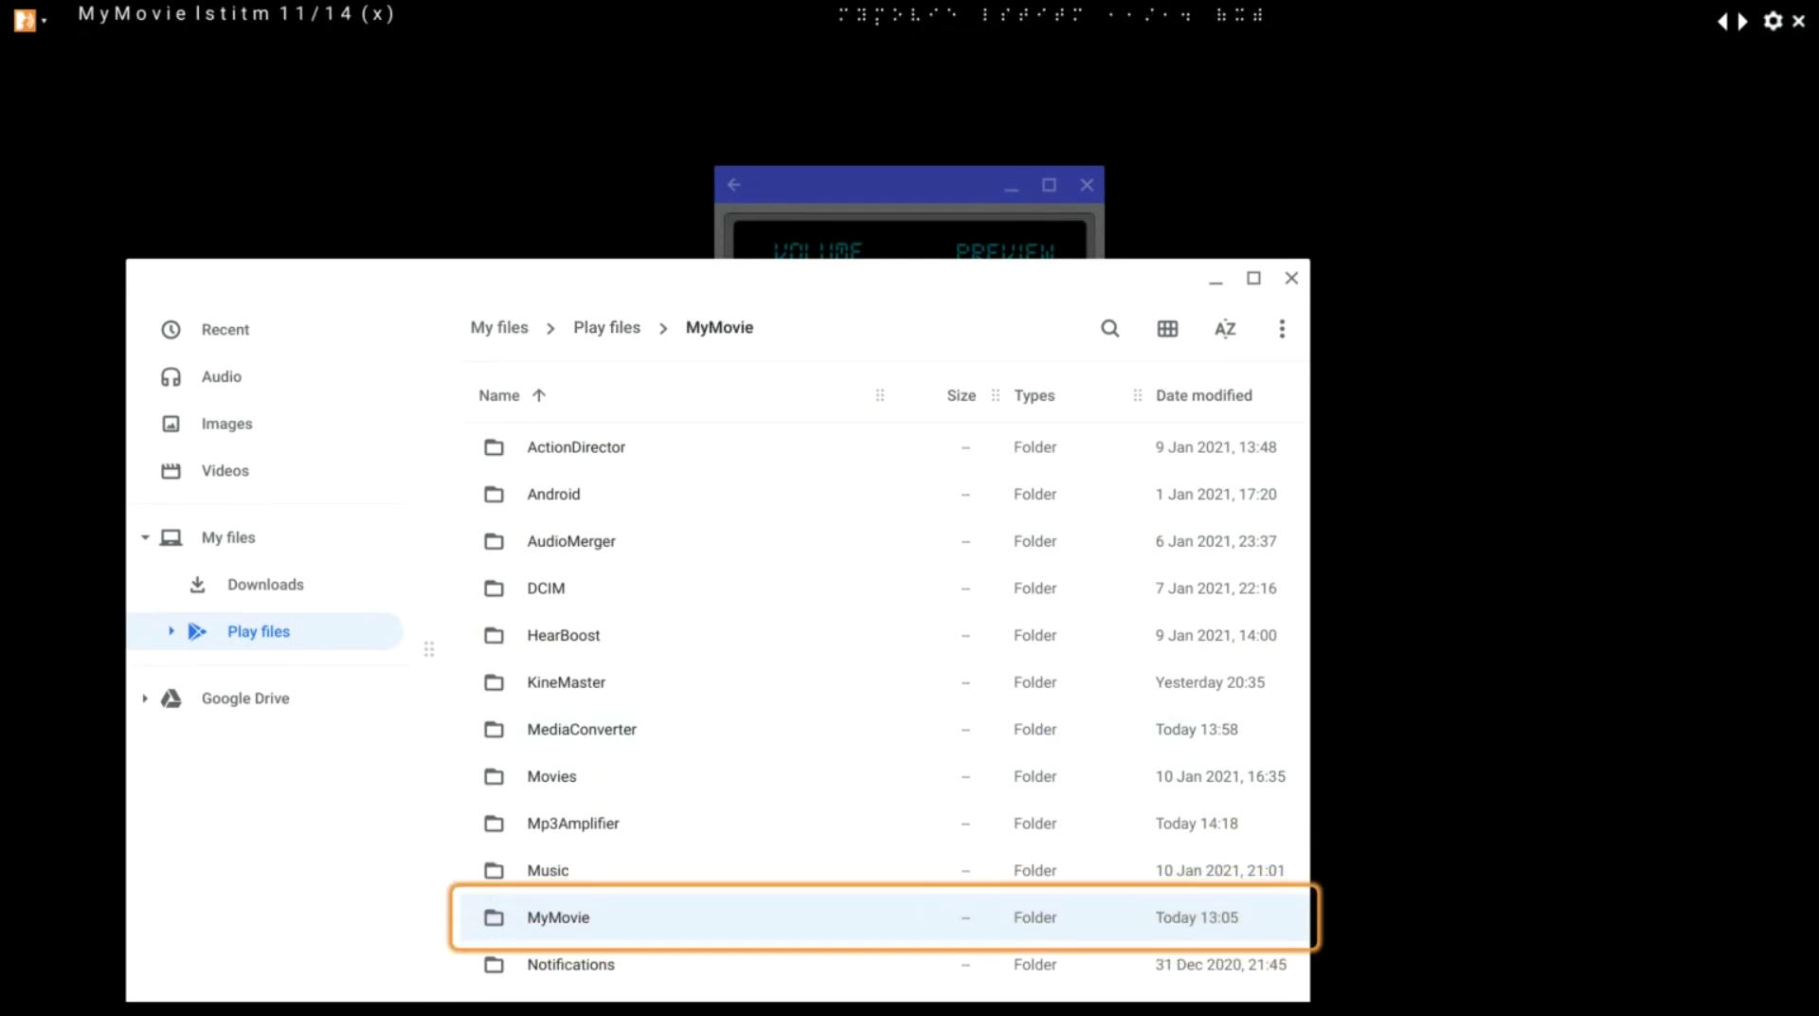
key(Return)
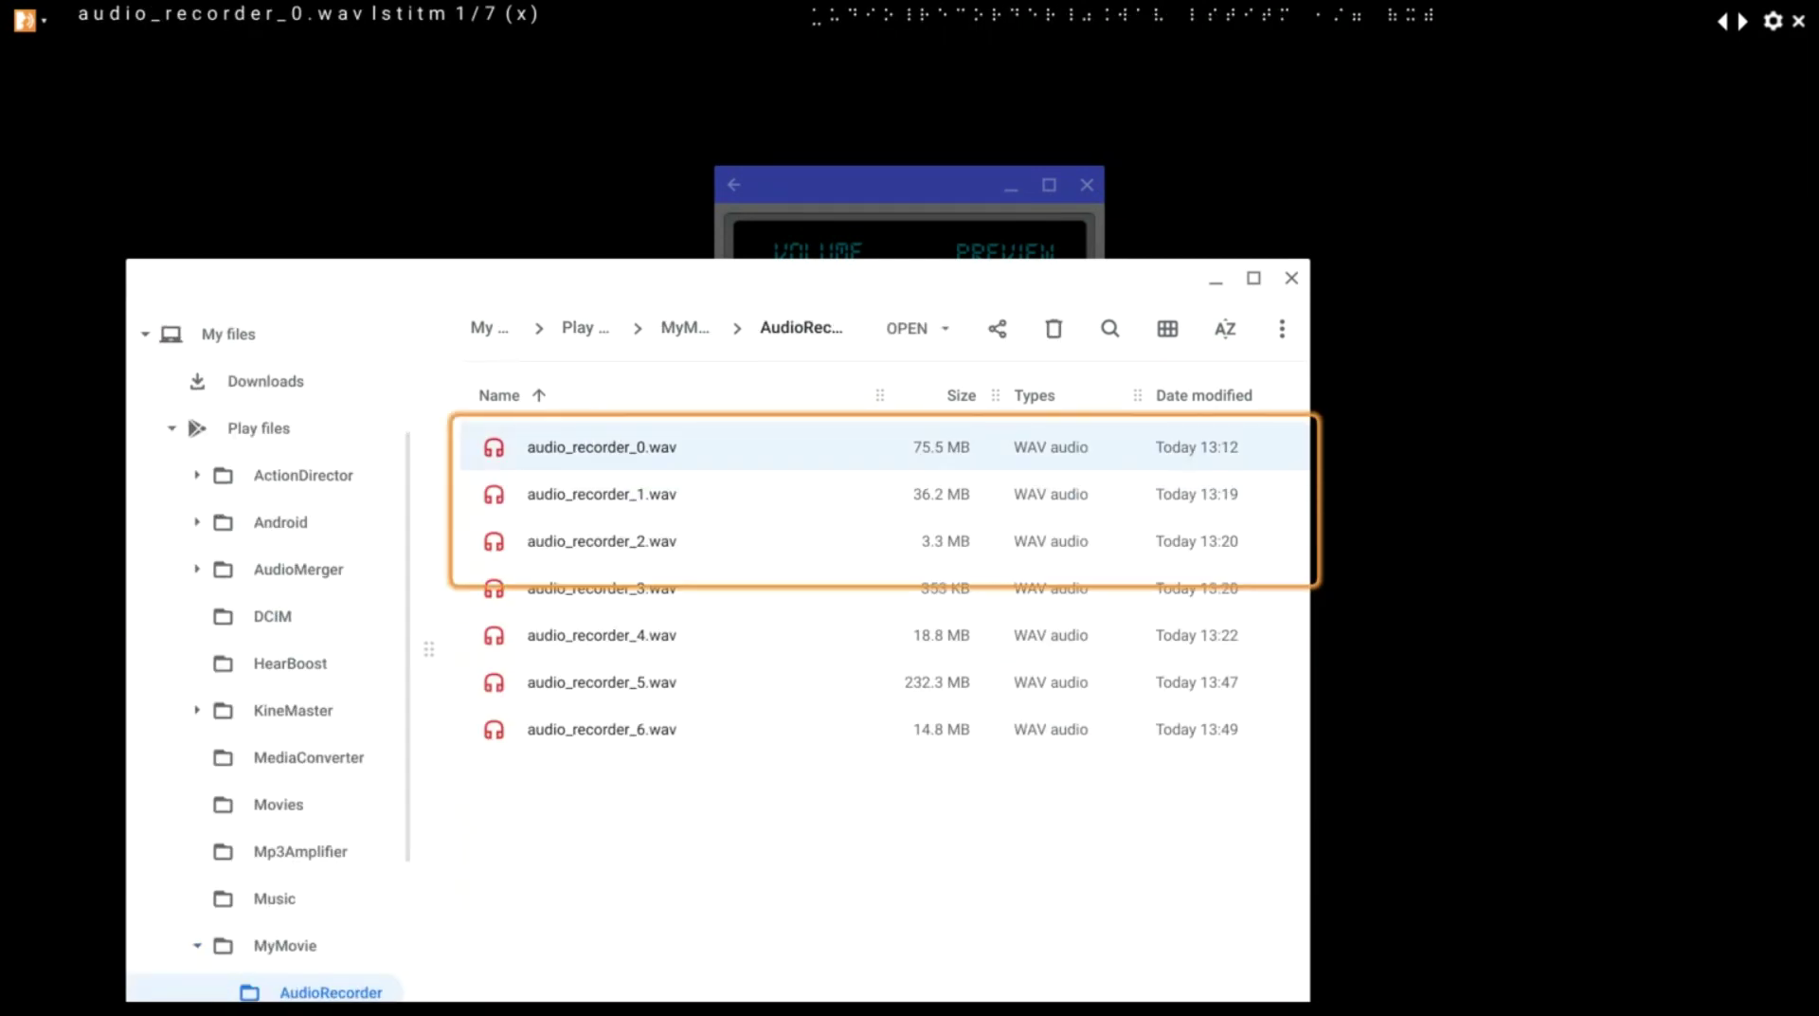
Step: Open audio_recorder_1.wav's name for renaming, read its spelling character by character, and cancel the edit
key(Down)
key(ctrl+Return)
key(Left)
key(Right)
key(Right)
key(Right)
key(Right)
key(Right)
key(Right)
key(Right)
key(Right)
key(Right)
key(Right)
key(Right)
key(Right)
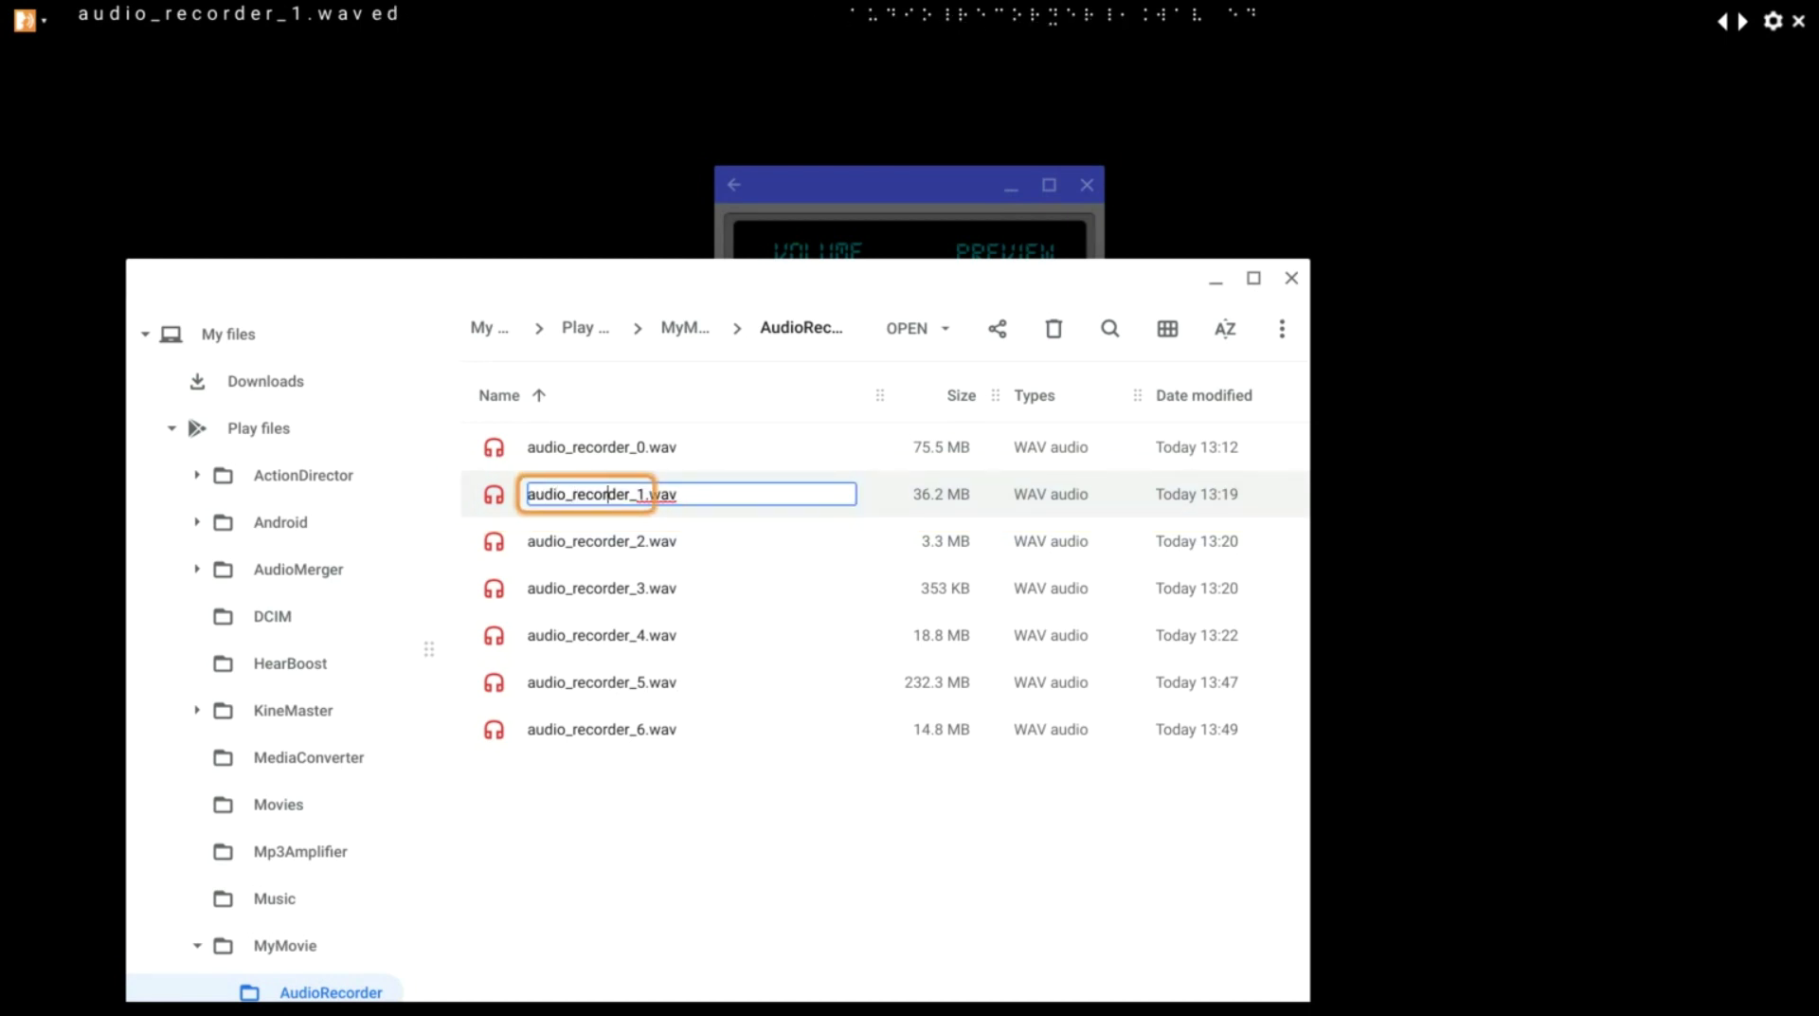
key(Escape)
Step: Switch back to MP3 Music Amplifier & Booster and replace the output file name with audio_recorder_
key(alt+Tab)
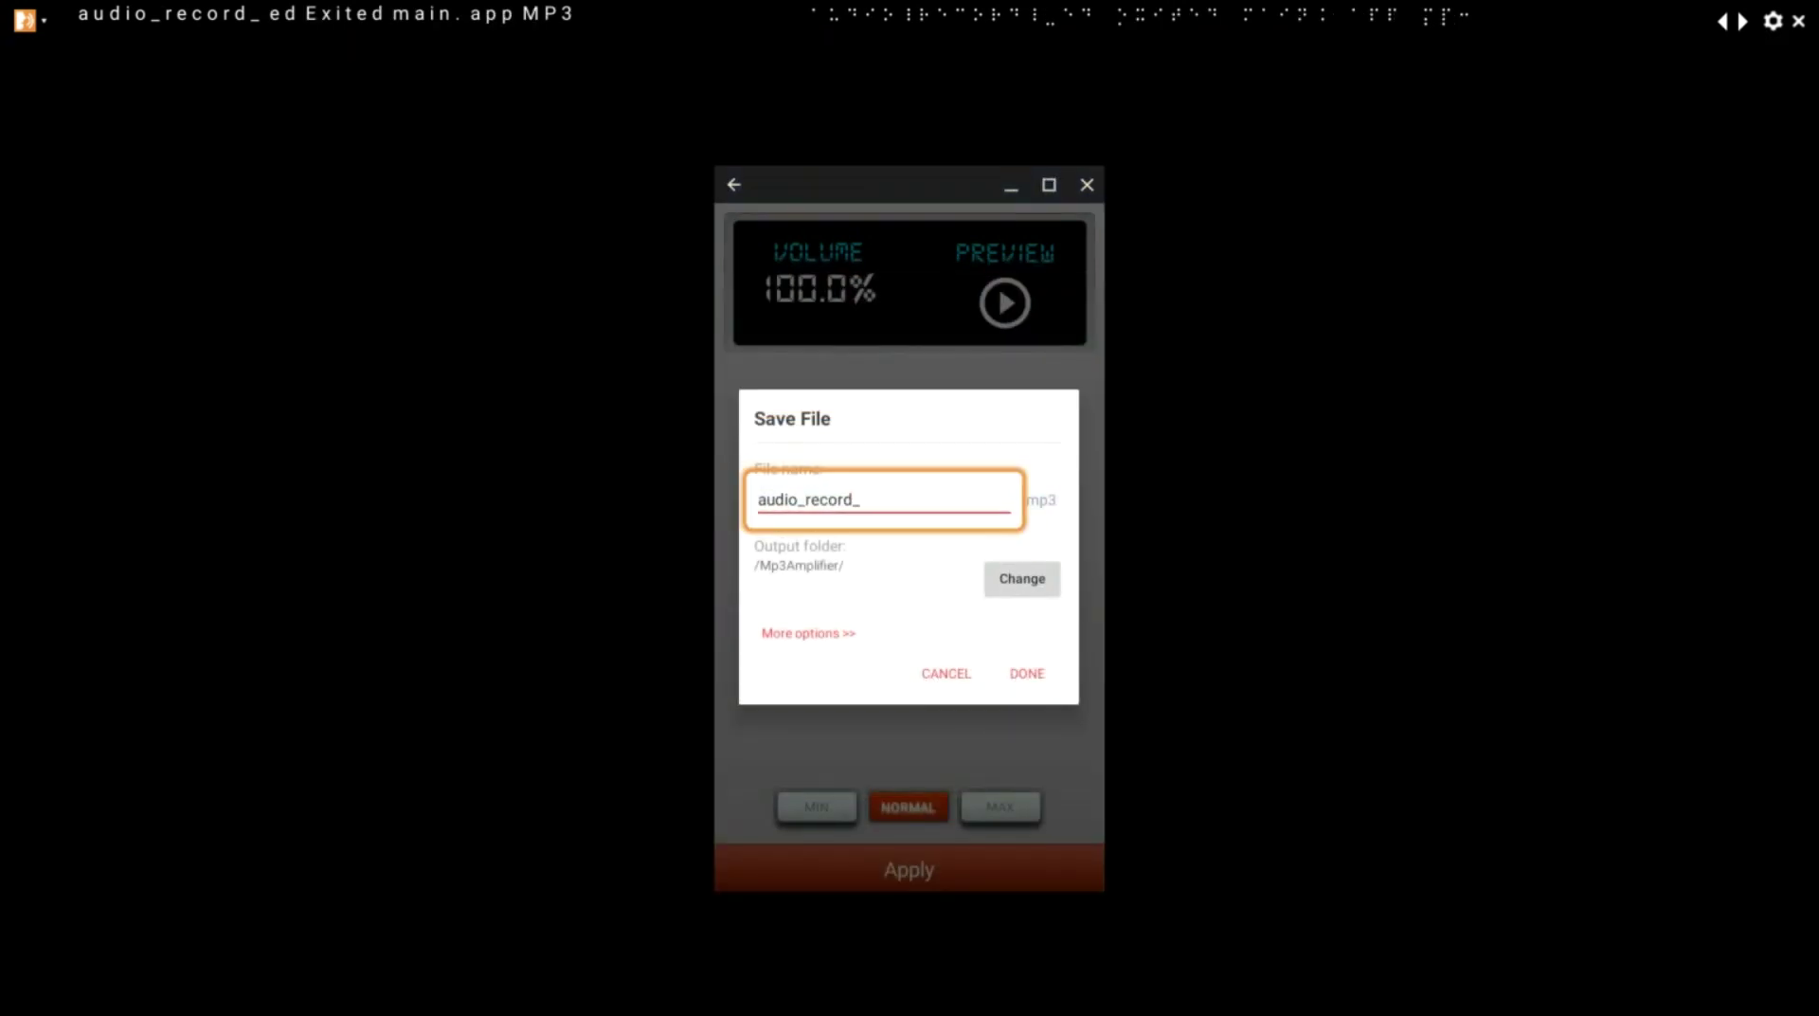
key(ctrl+a)
key(BackSpace)
text(audio_recorder_)
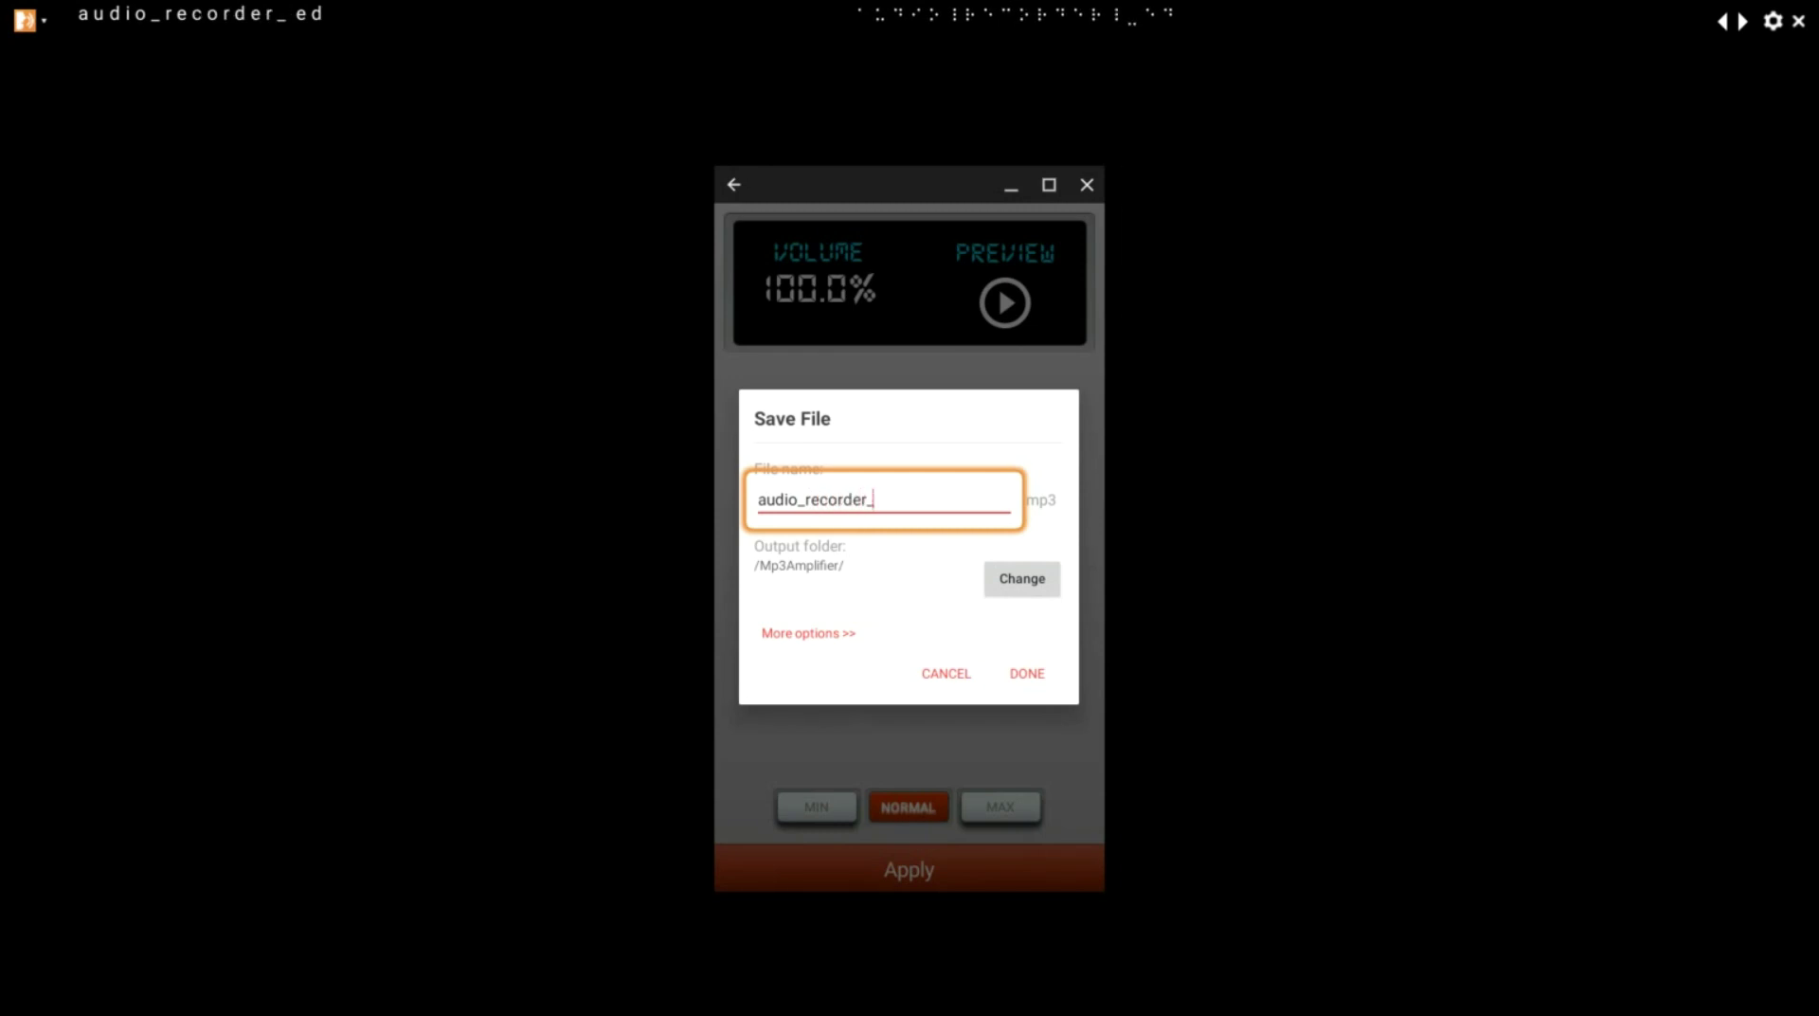
key(ctrl+a)
click(851, 499)
click(873, 499)
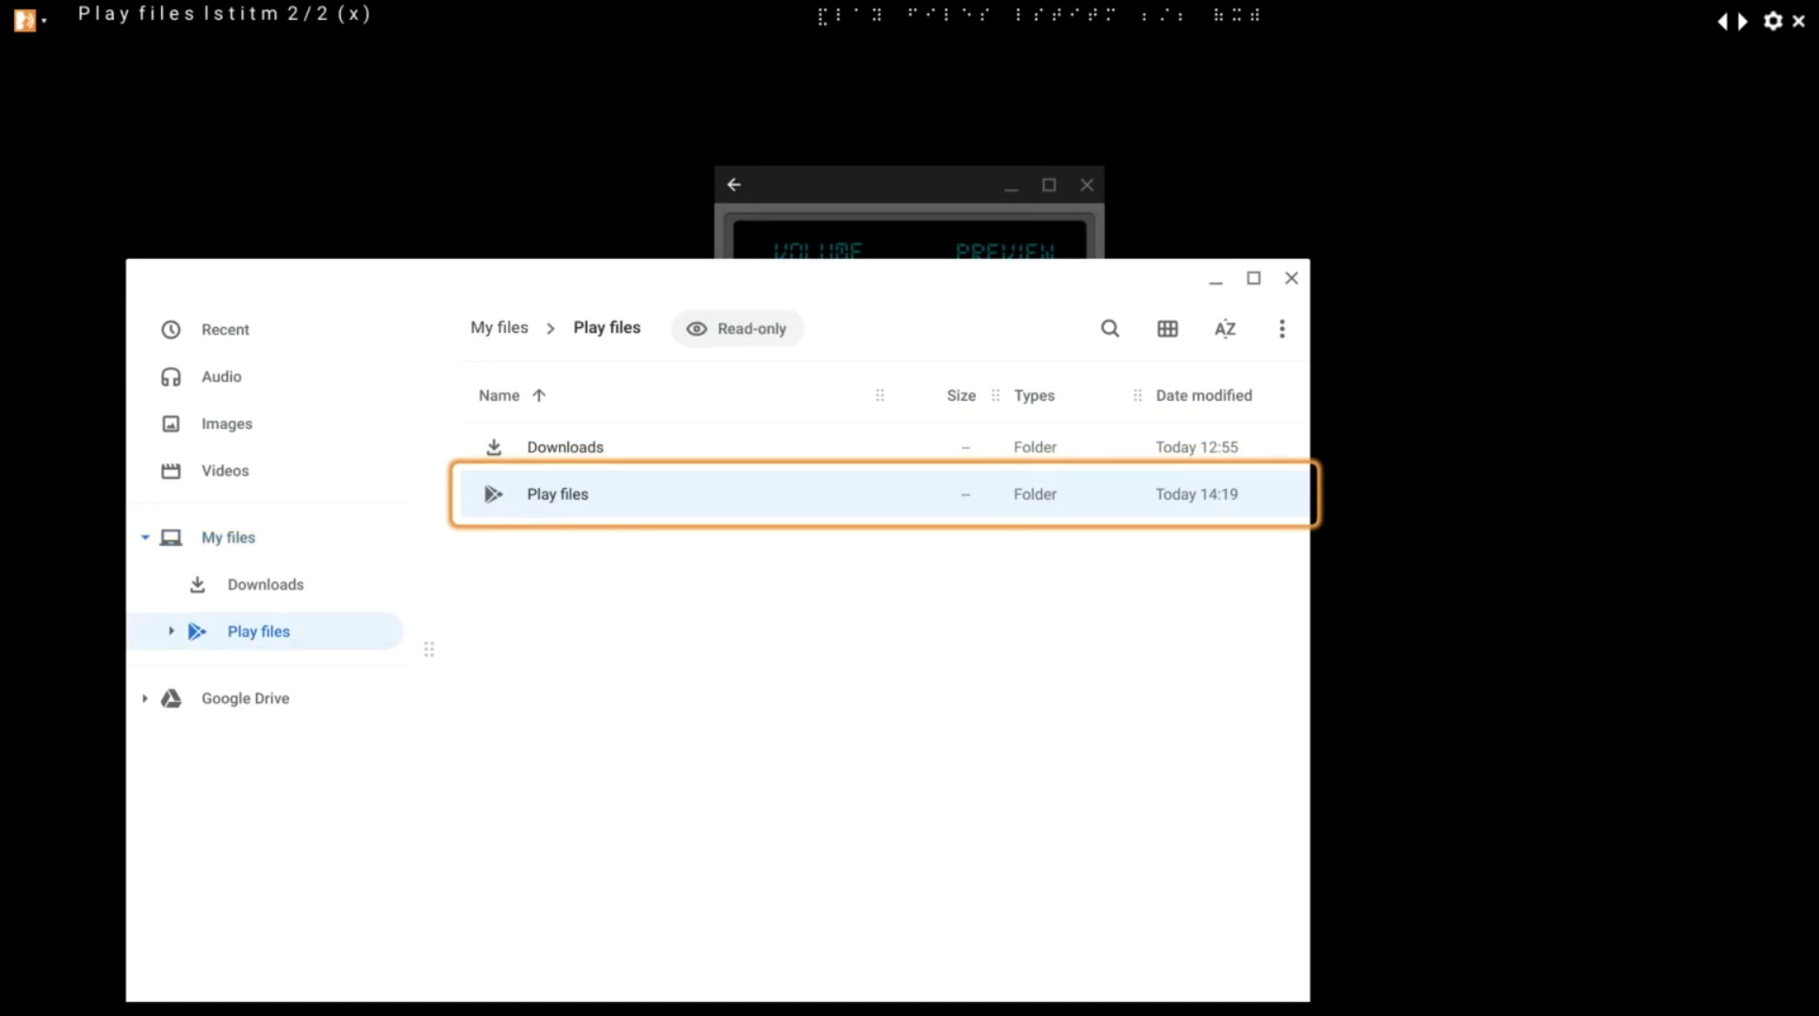
Step: Open the Mp3Amplifier folder in Play files and check the names of its recordings down to the last one
text(mp)
key(Return)
key(Down)
key(Down)
key(Down)
key(Down)
key(Down)
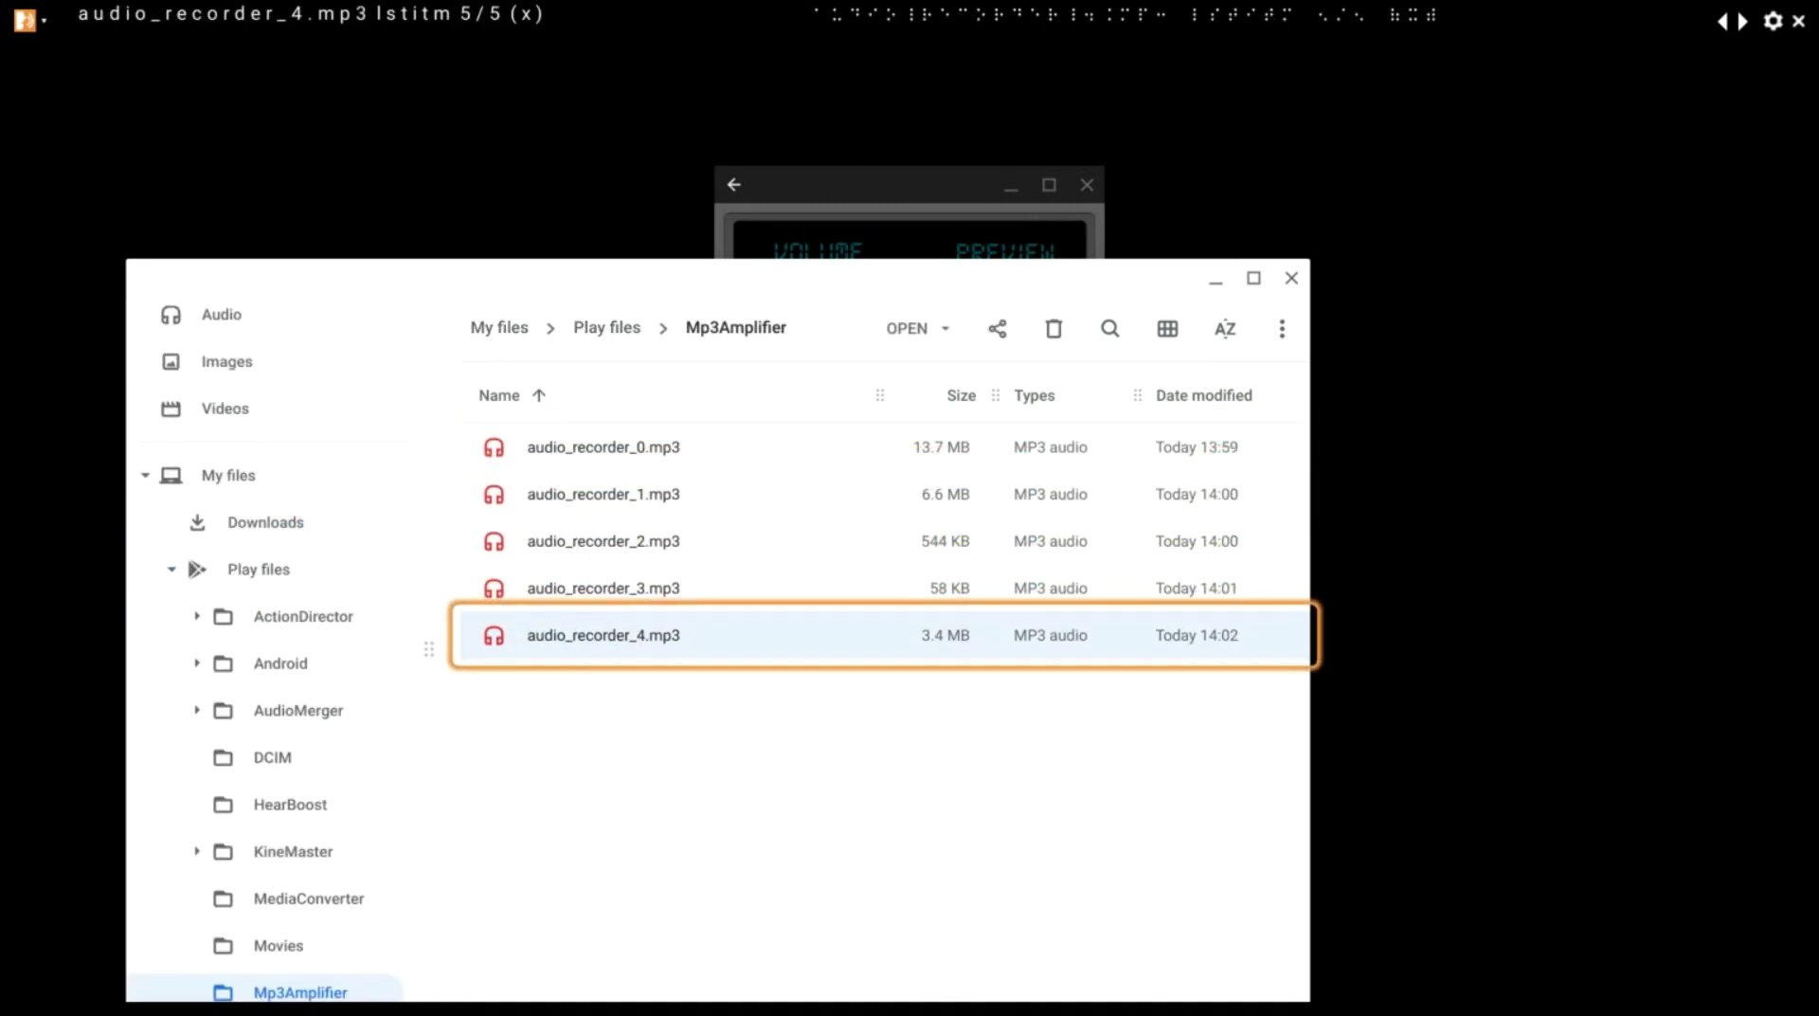
Step: Switch back to MP3 Music Amplifier & Booster, complete the output file name as audio_recorder_5 and save it
key(Return)
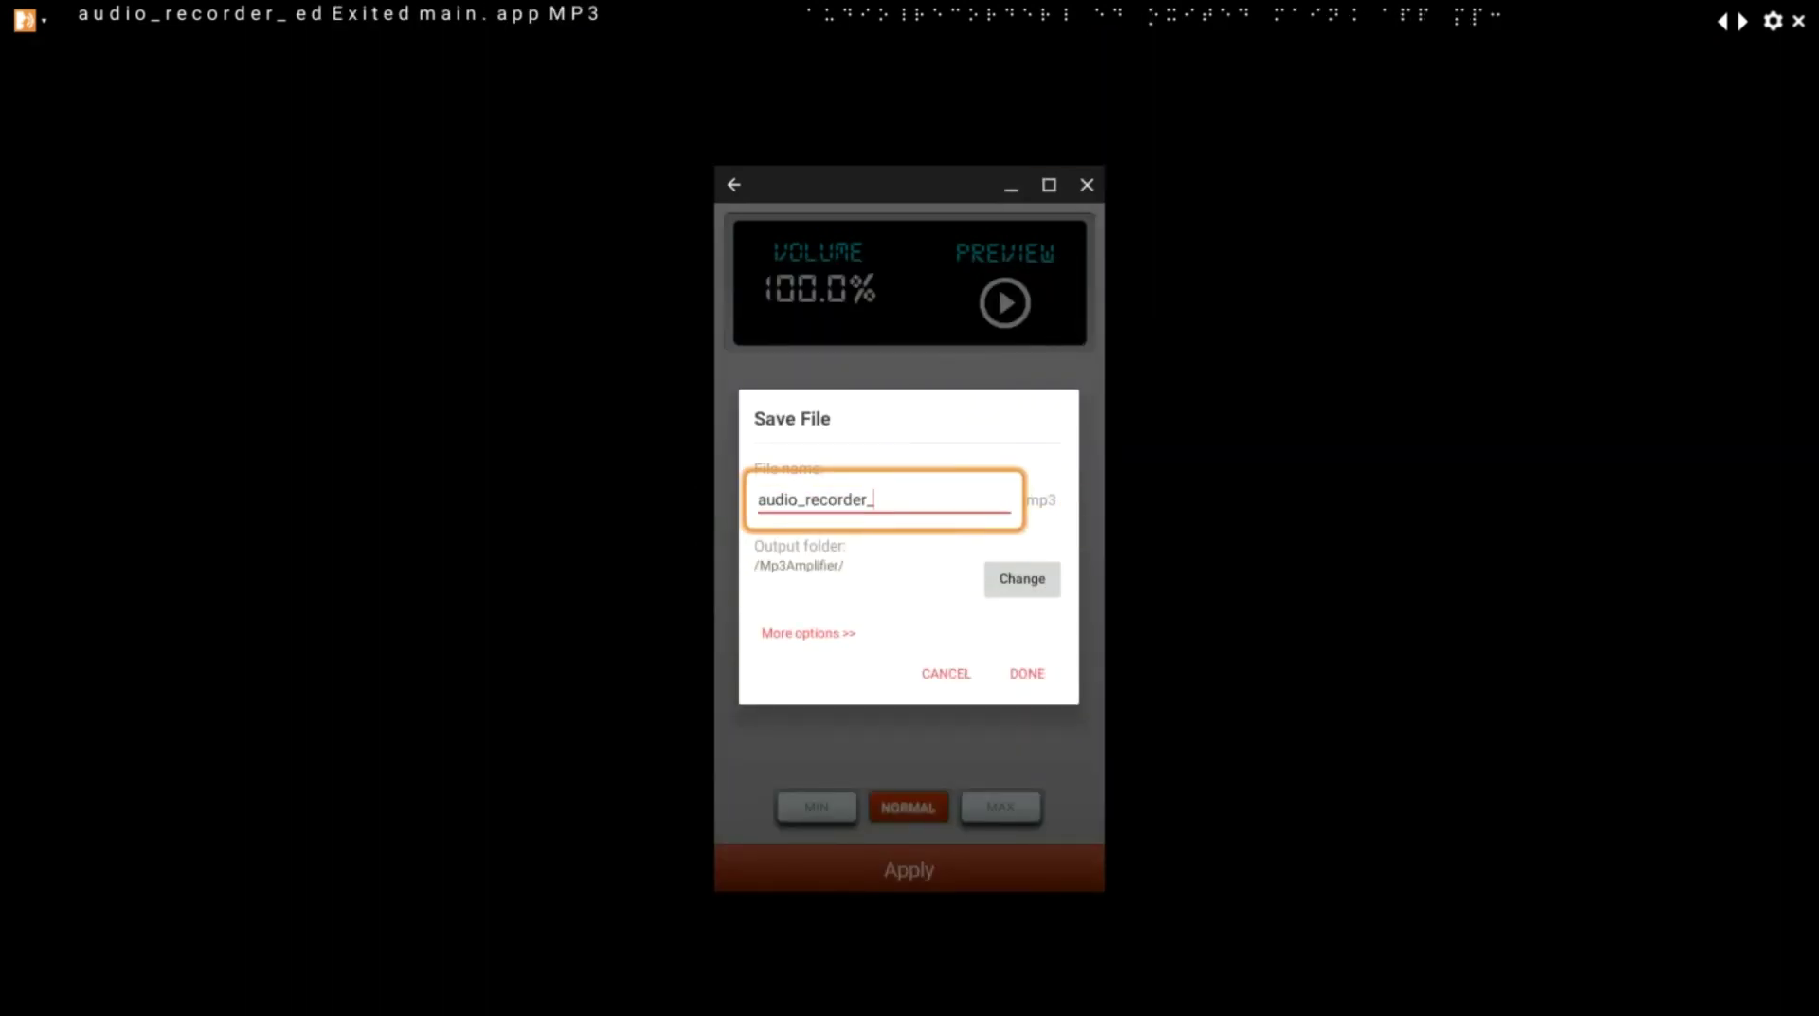
key(Left)
text(5)
key(Tab)
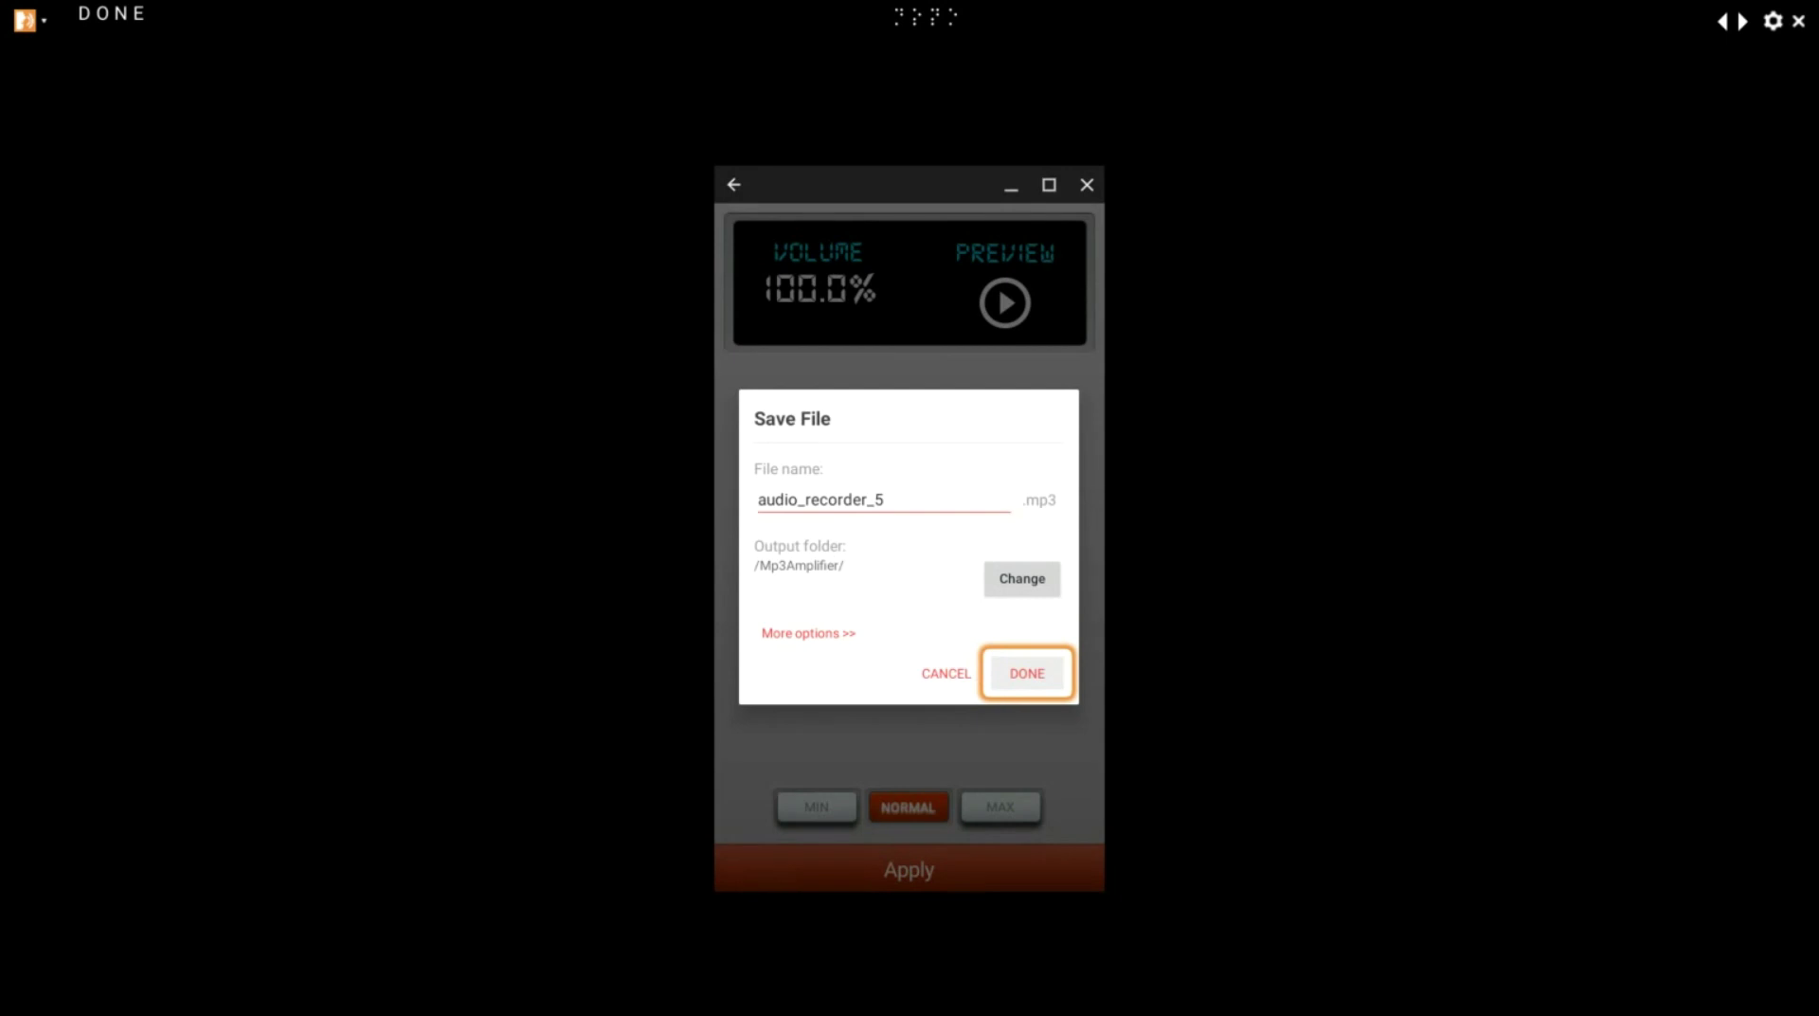
key(Return)
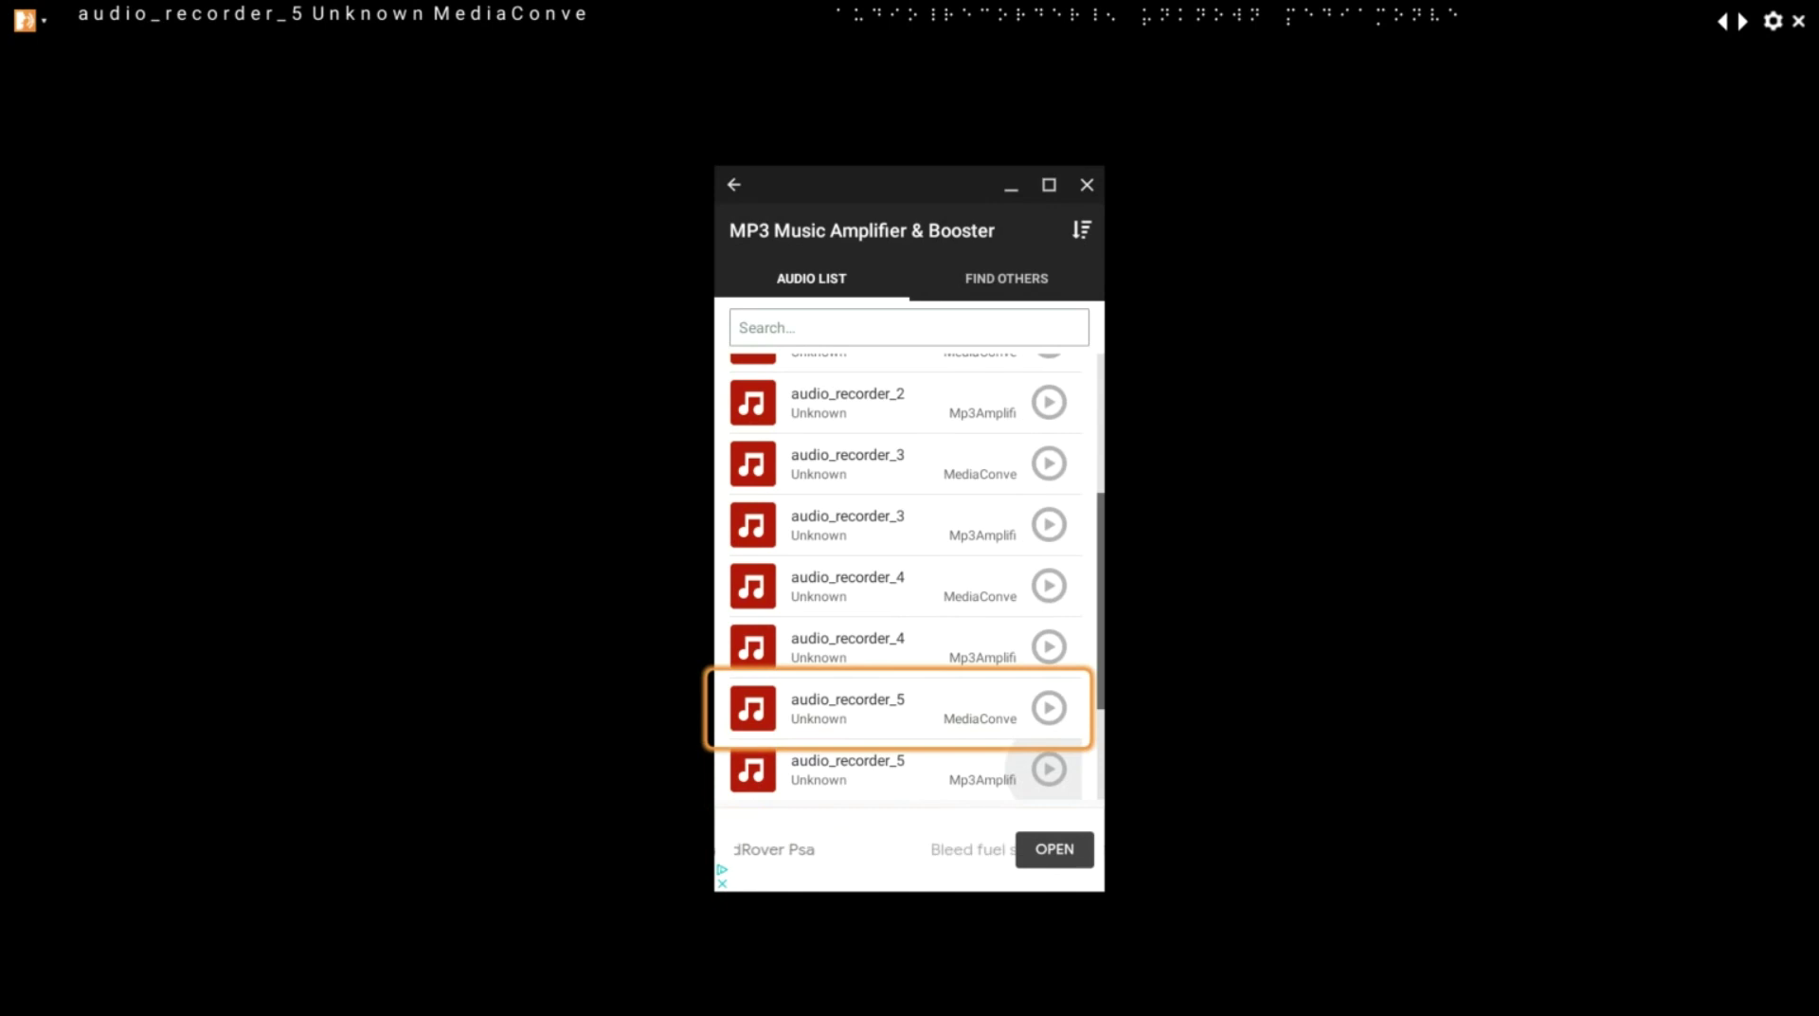
Step: Select the audio_recorder_6 recording from the MediaConve folder for amplification
key(Down)
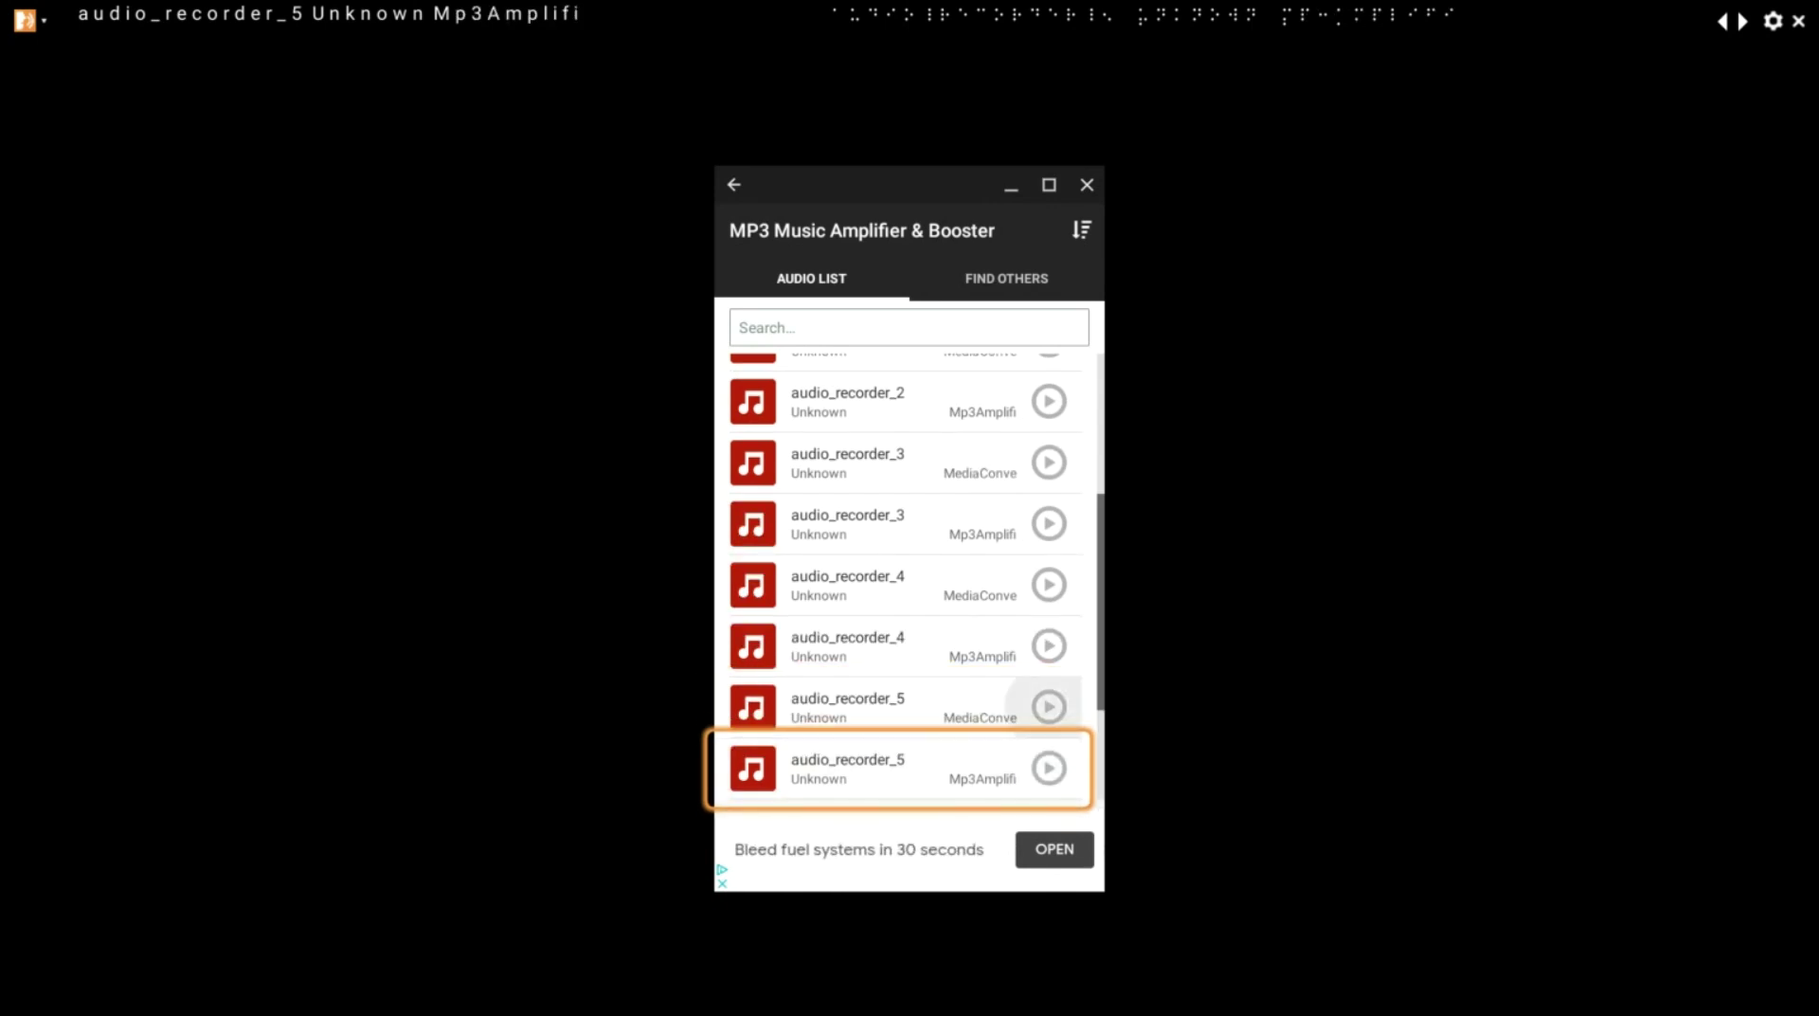
key(Down)
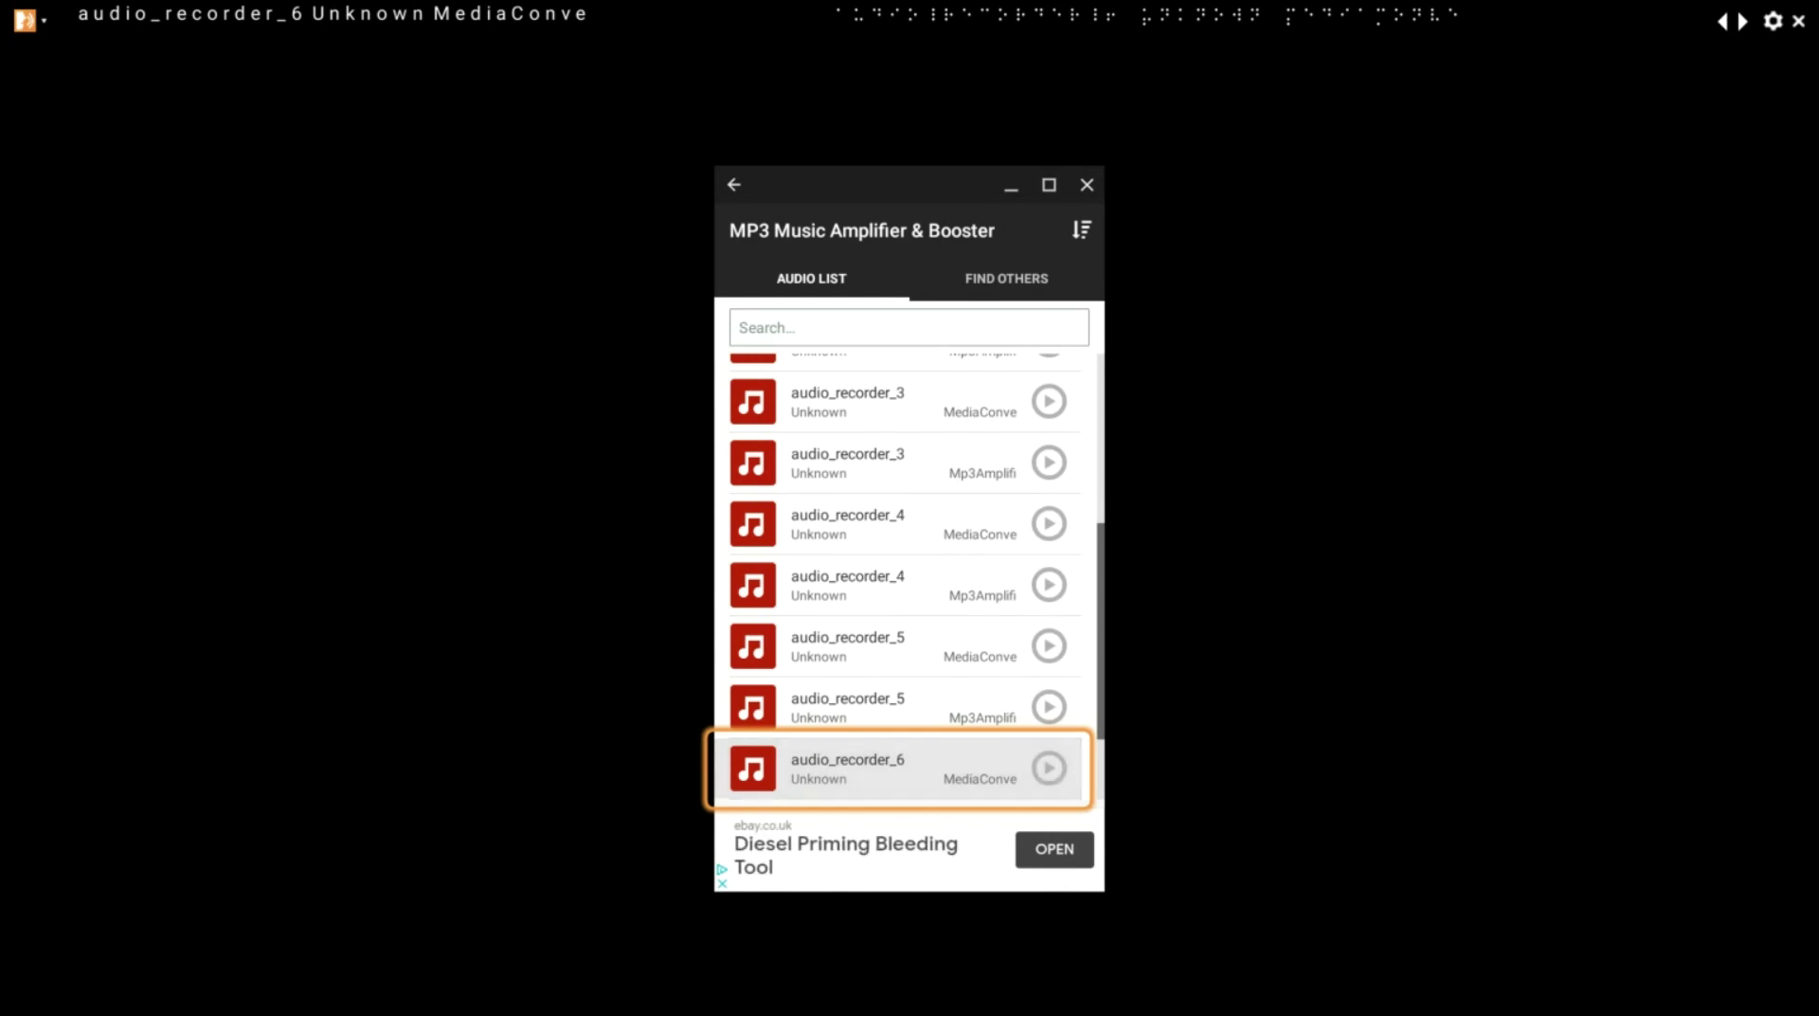
key(Return)
Step: Set the recording's volume to the Max preset of 800%
key(Tab)
key(Tab)
key(Tab)
key(Return)
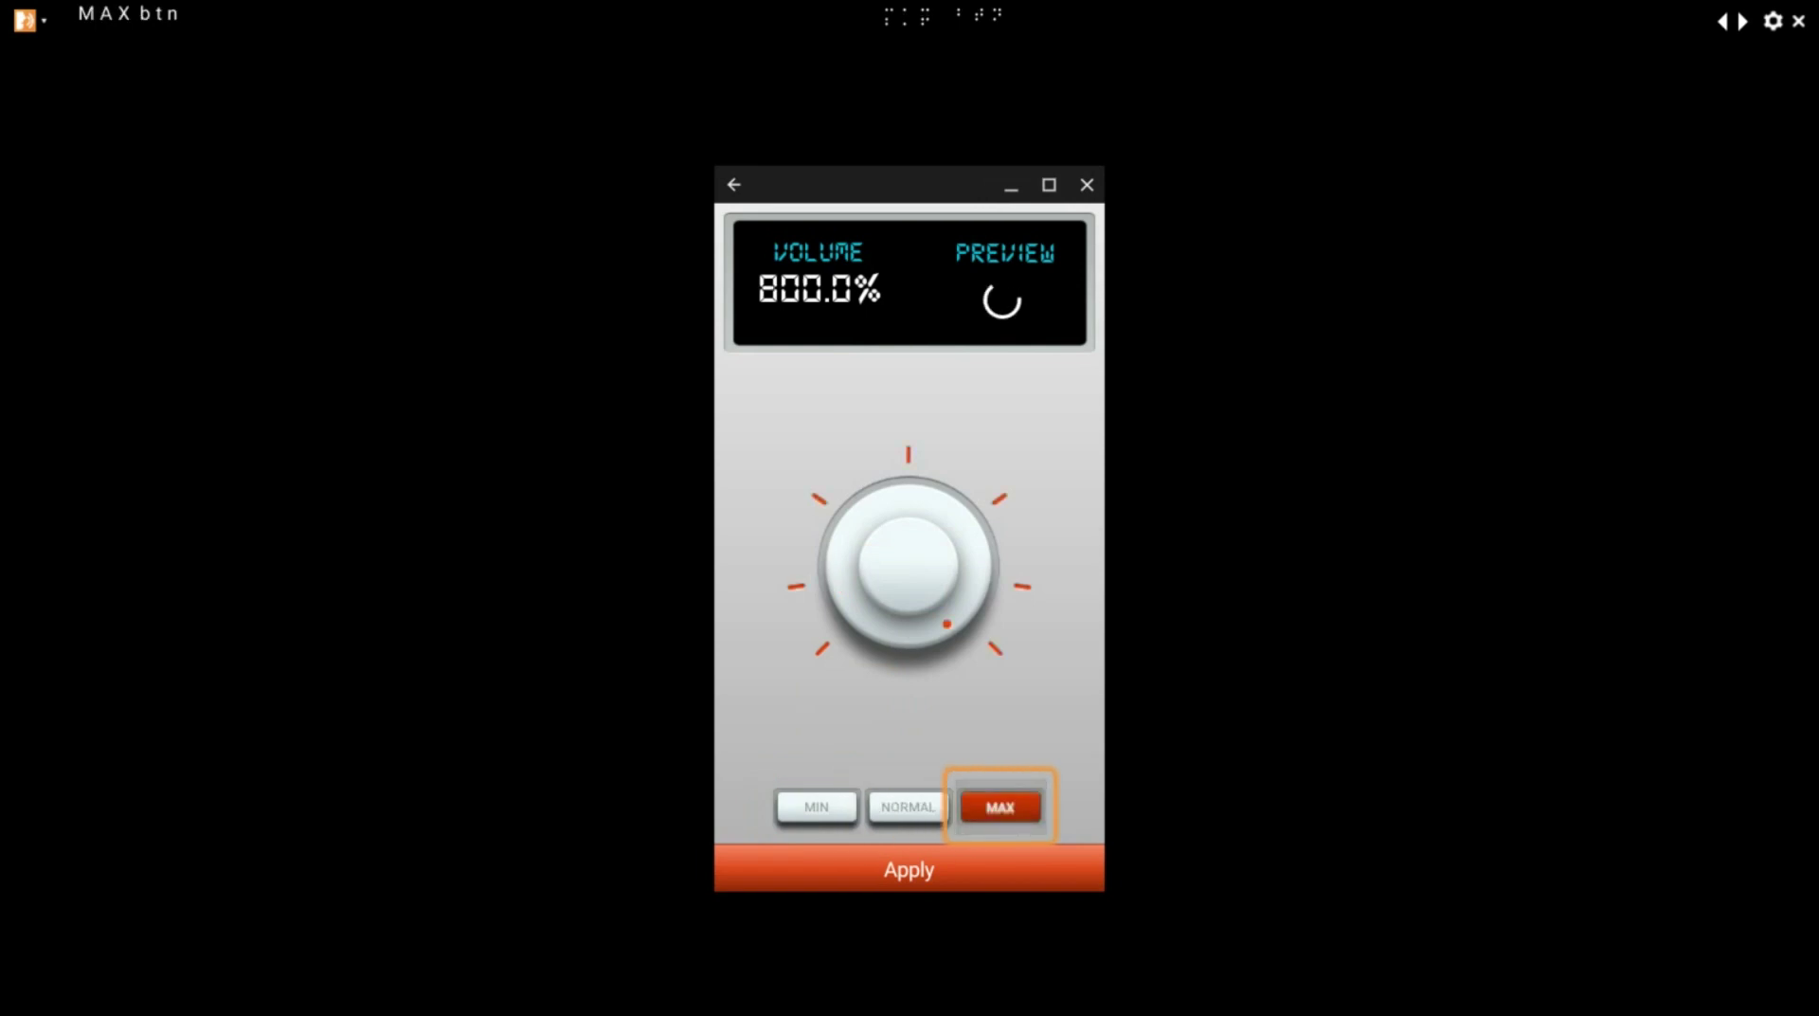
Step: Apply the amplification and save the output under the file name audio_recorder_6 in the Mp3Amplifier folder
key(Tab)
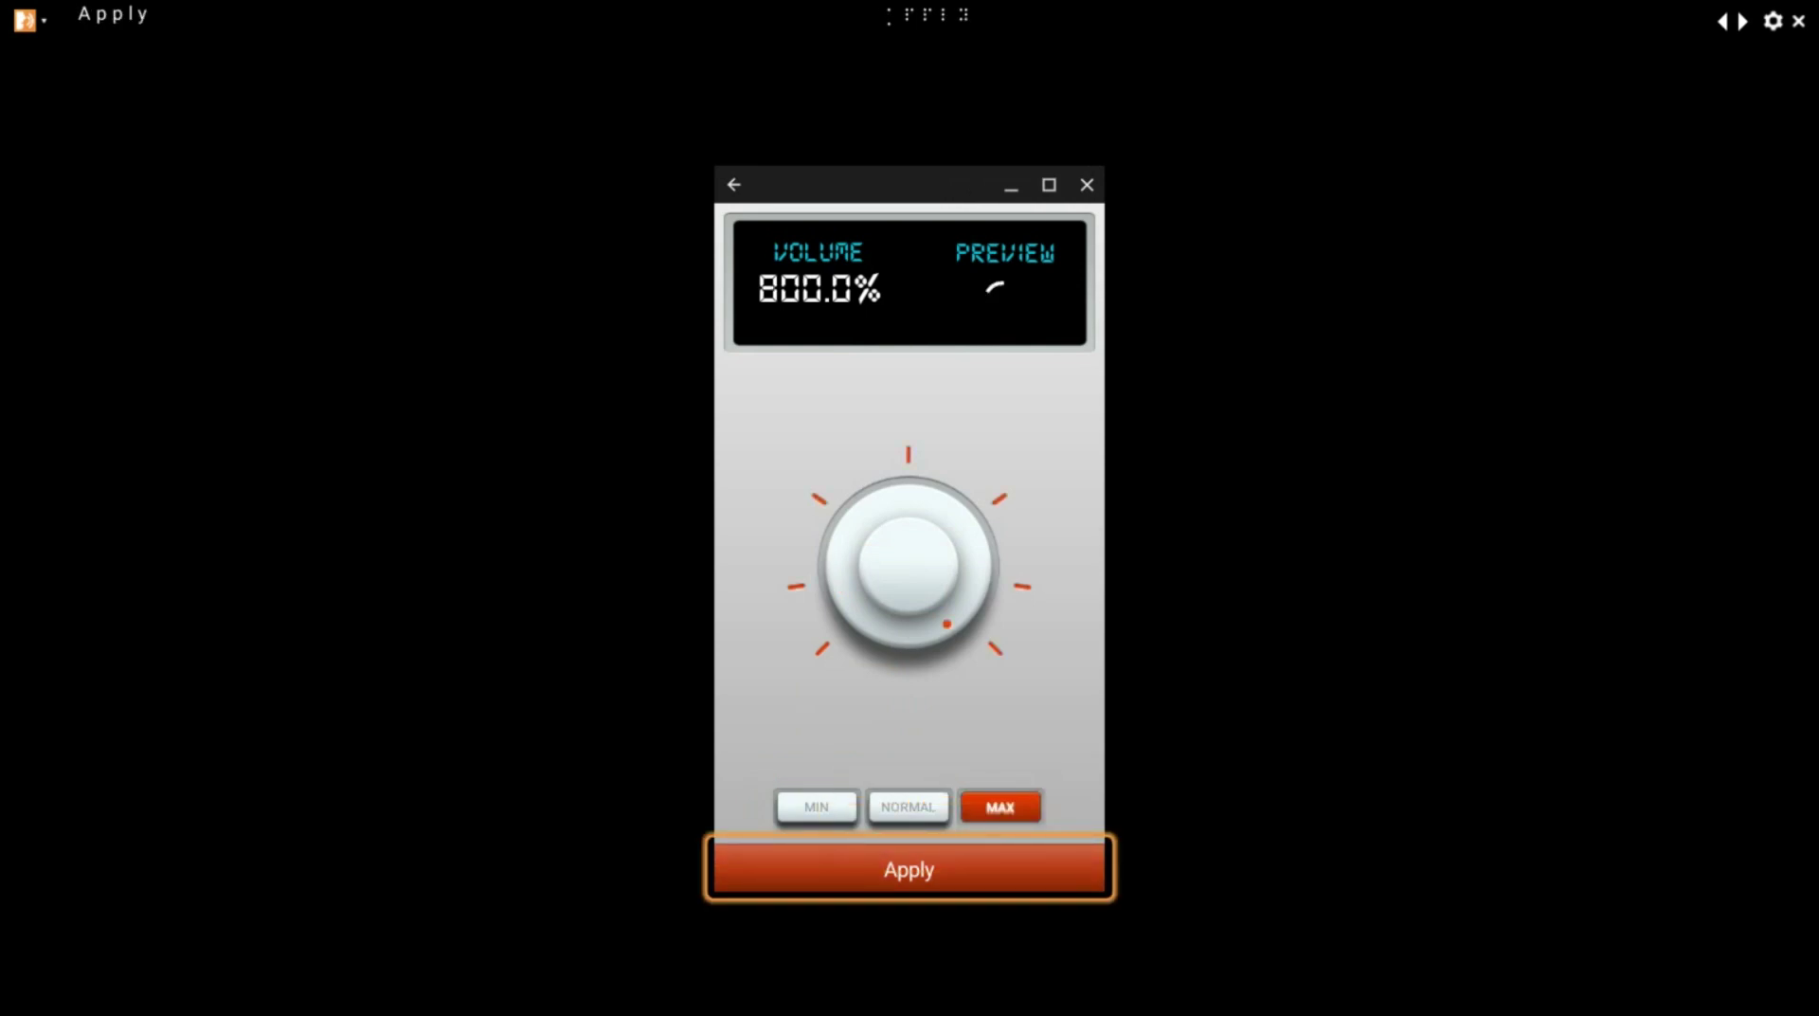
key(Return)
key(Tab)
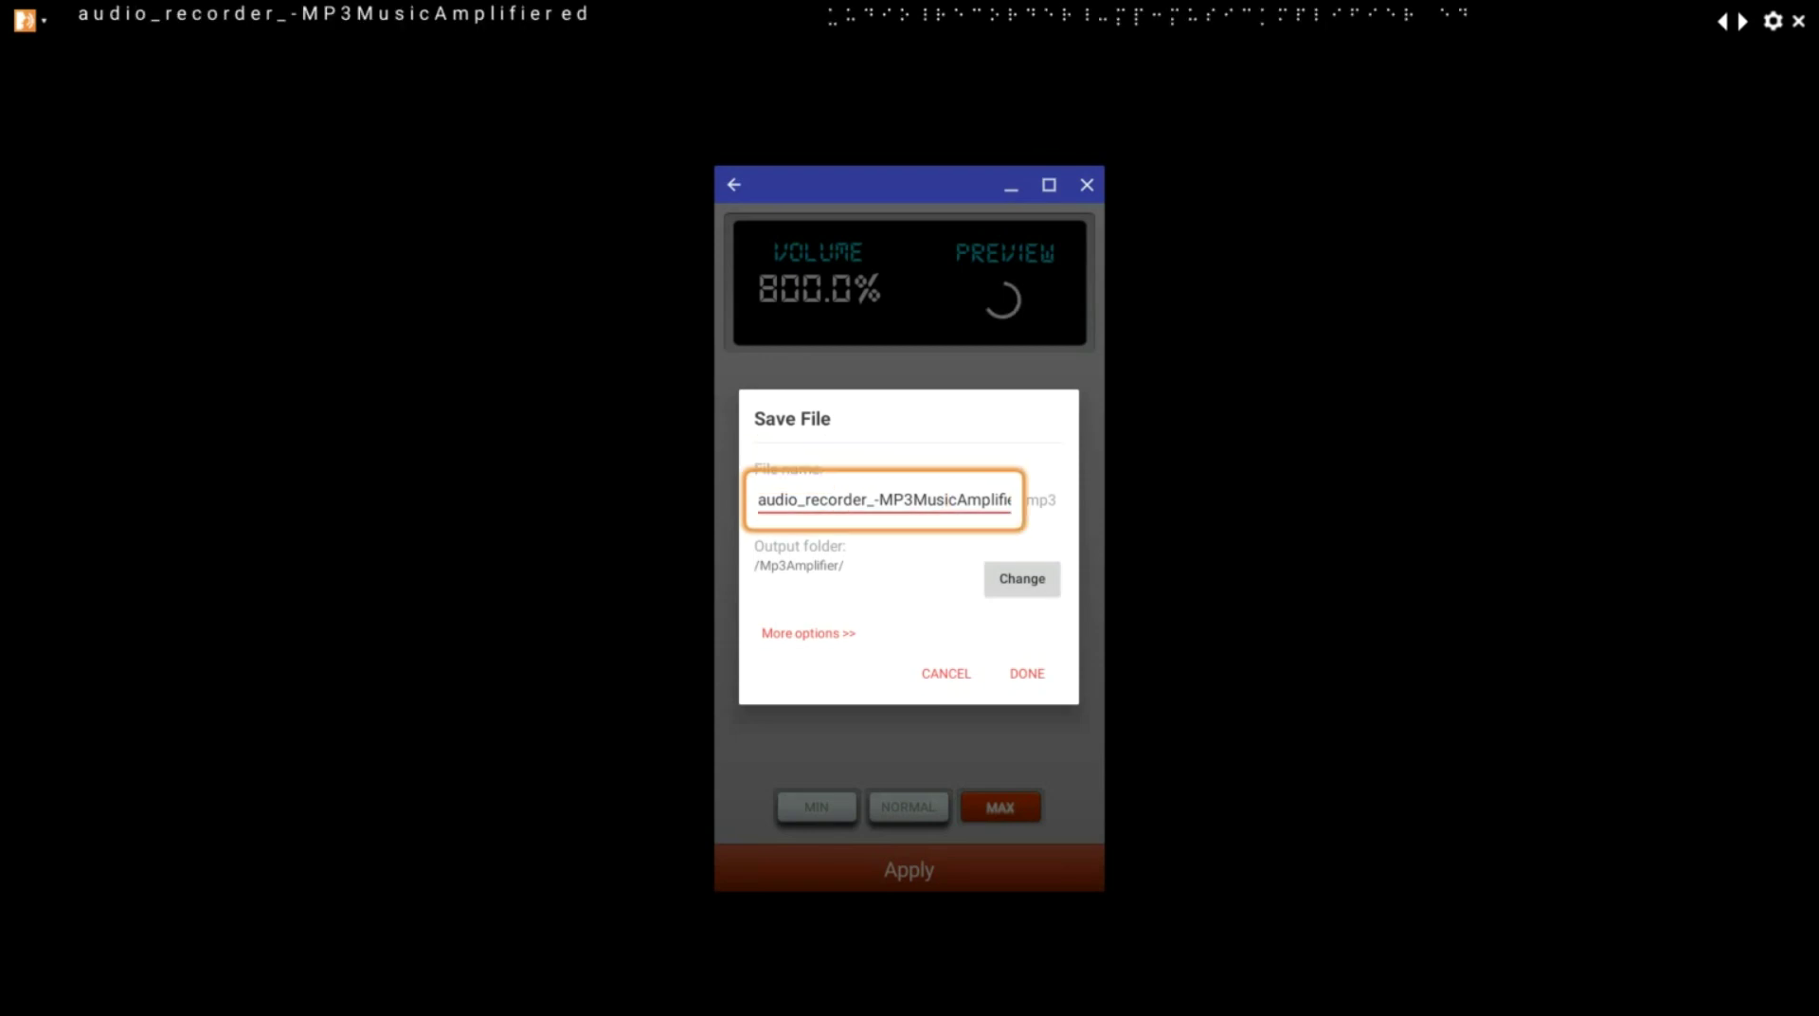
key(ctrl+a)
key(BackSpace)
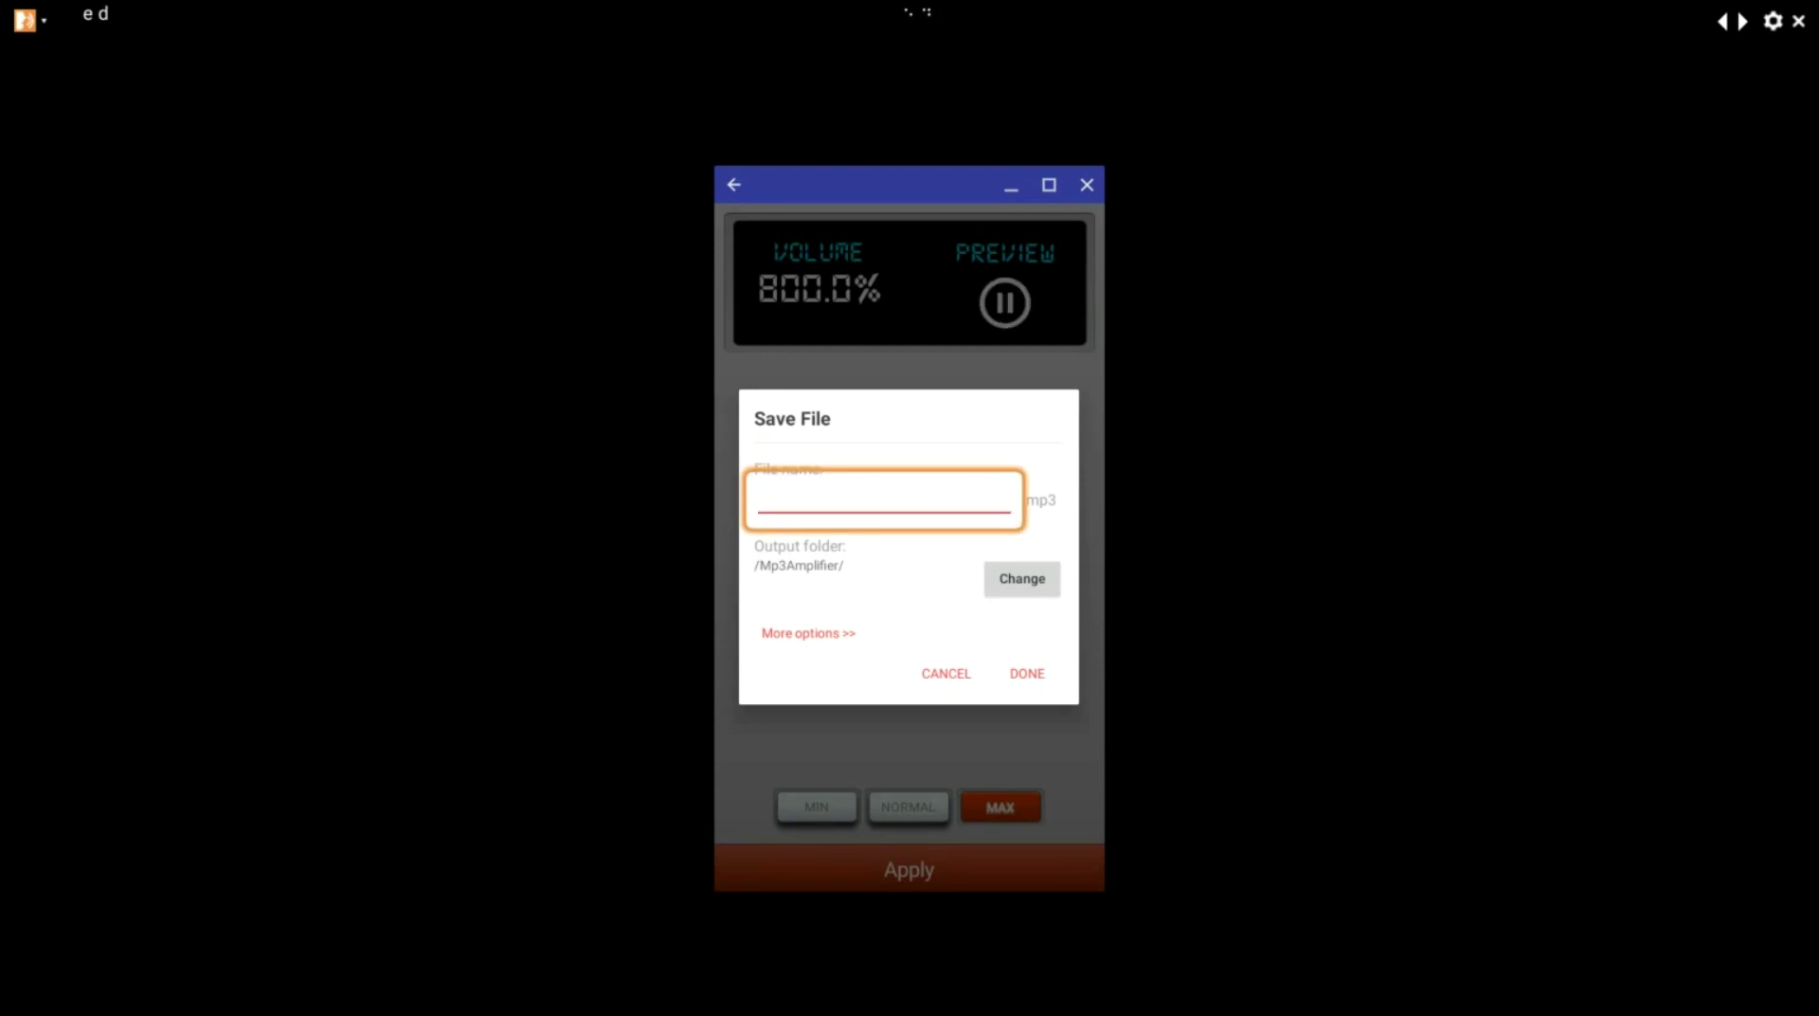
text(audio_recorder_6)
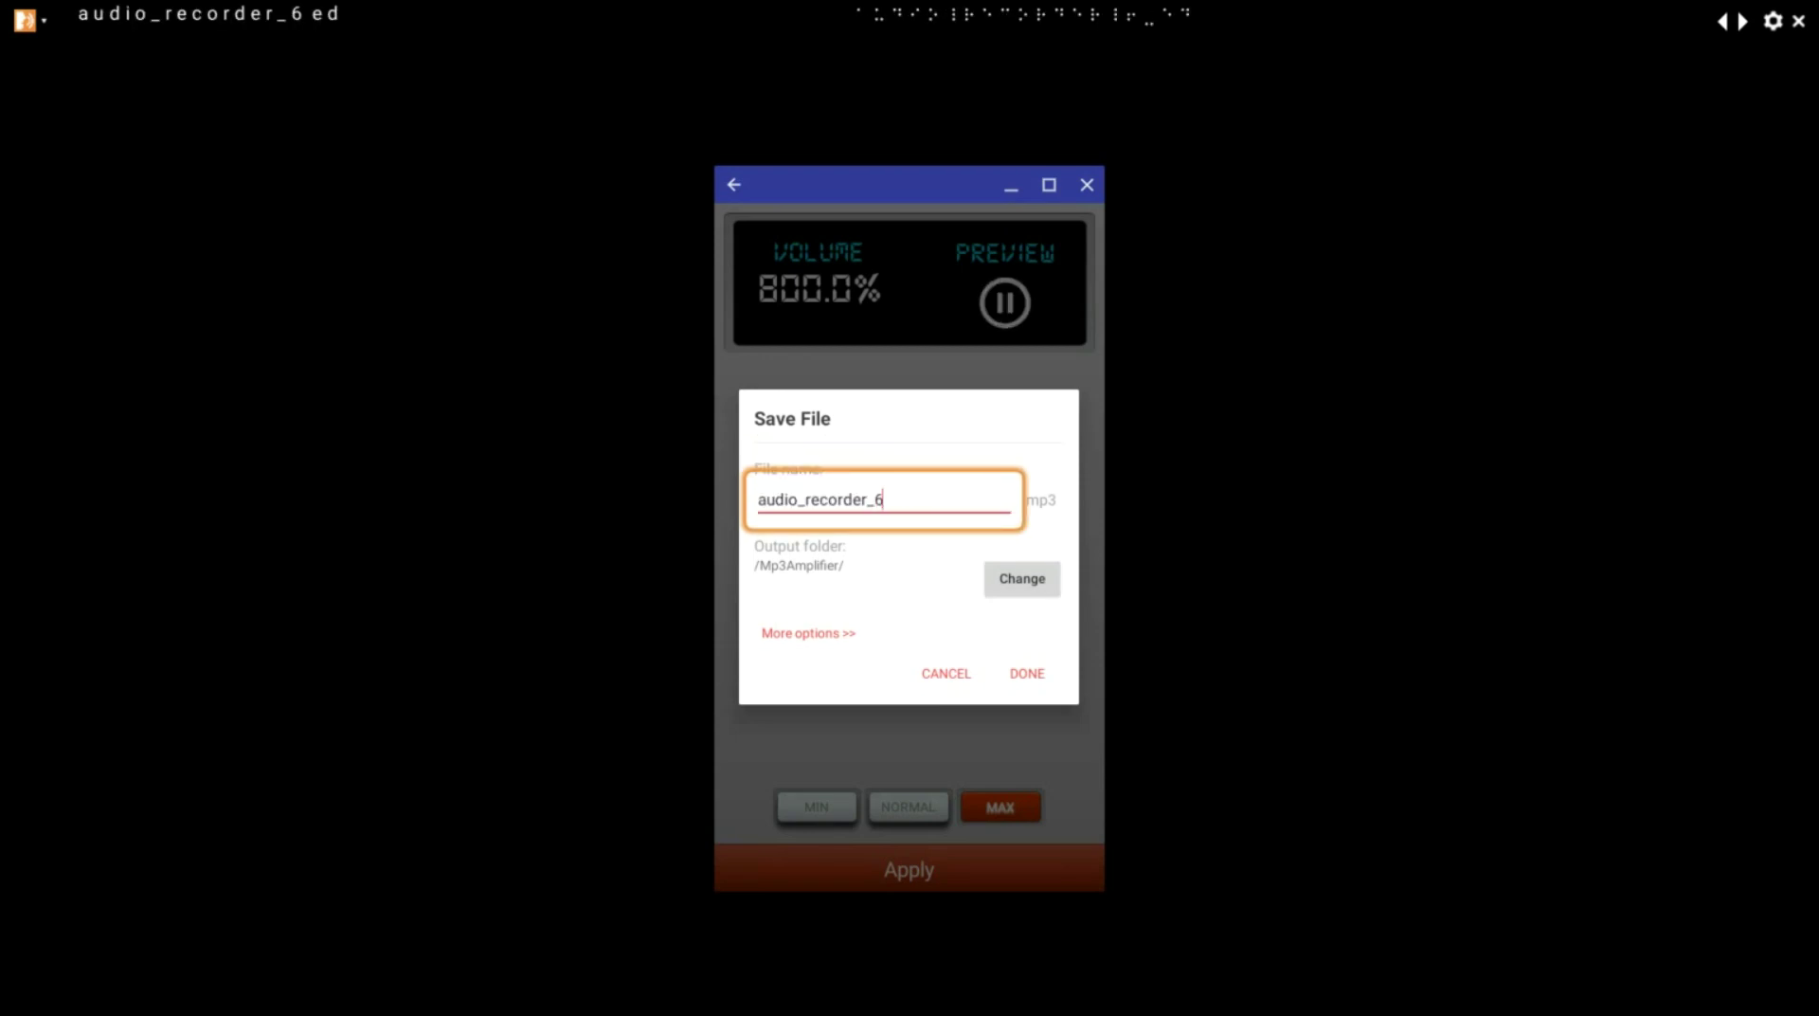
click(1027, 673)
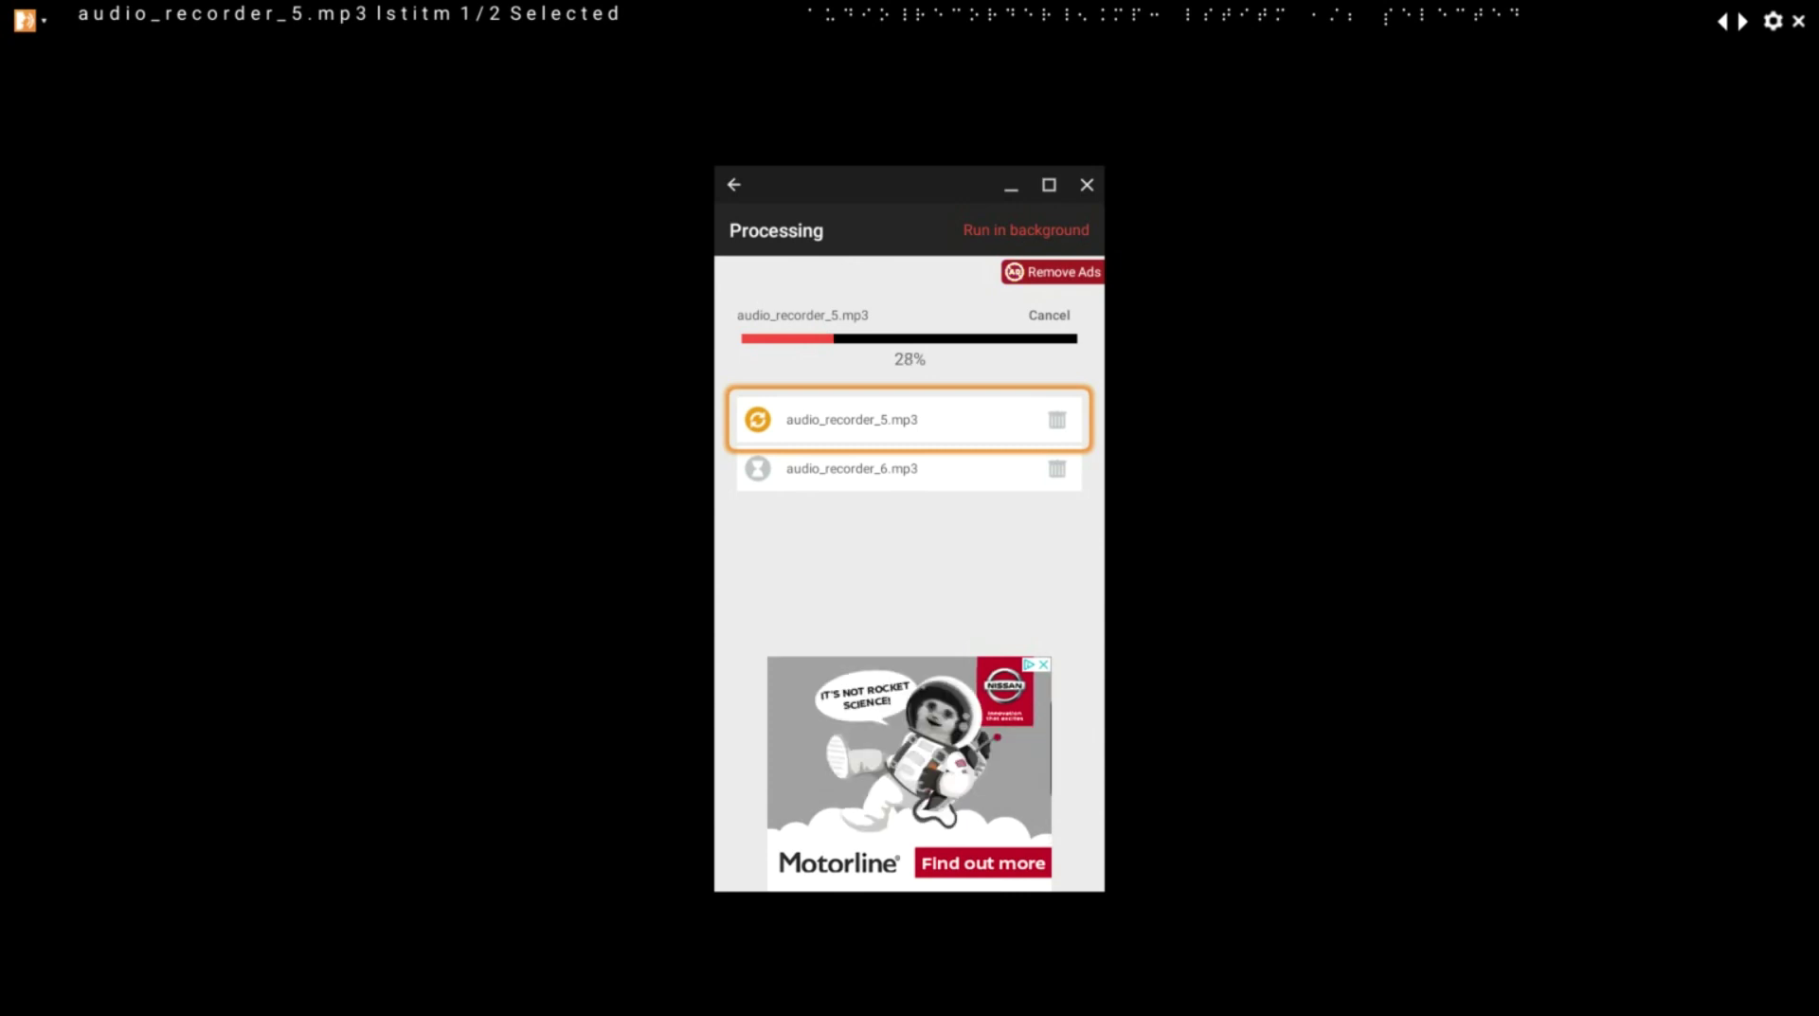
Step: Switch to the Files app and open the Mp3Amplifier folder inside Play files
key(alt+shift+m)
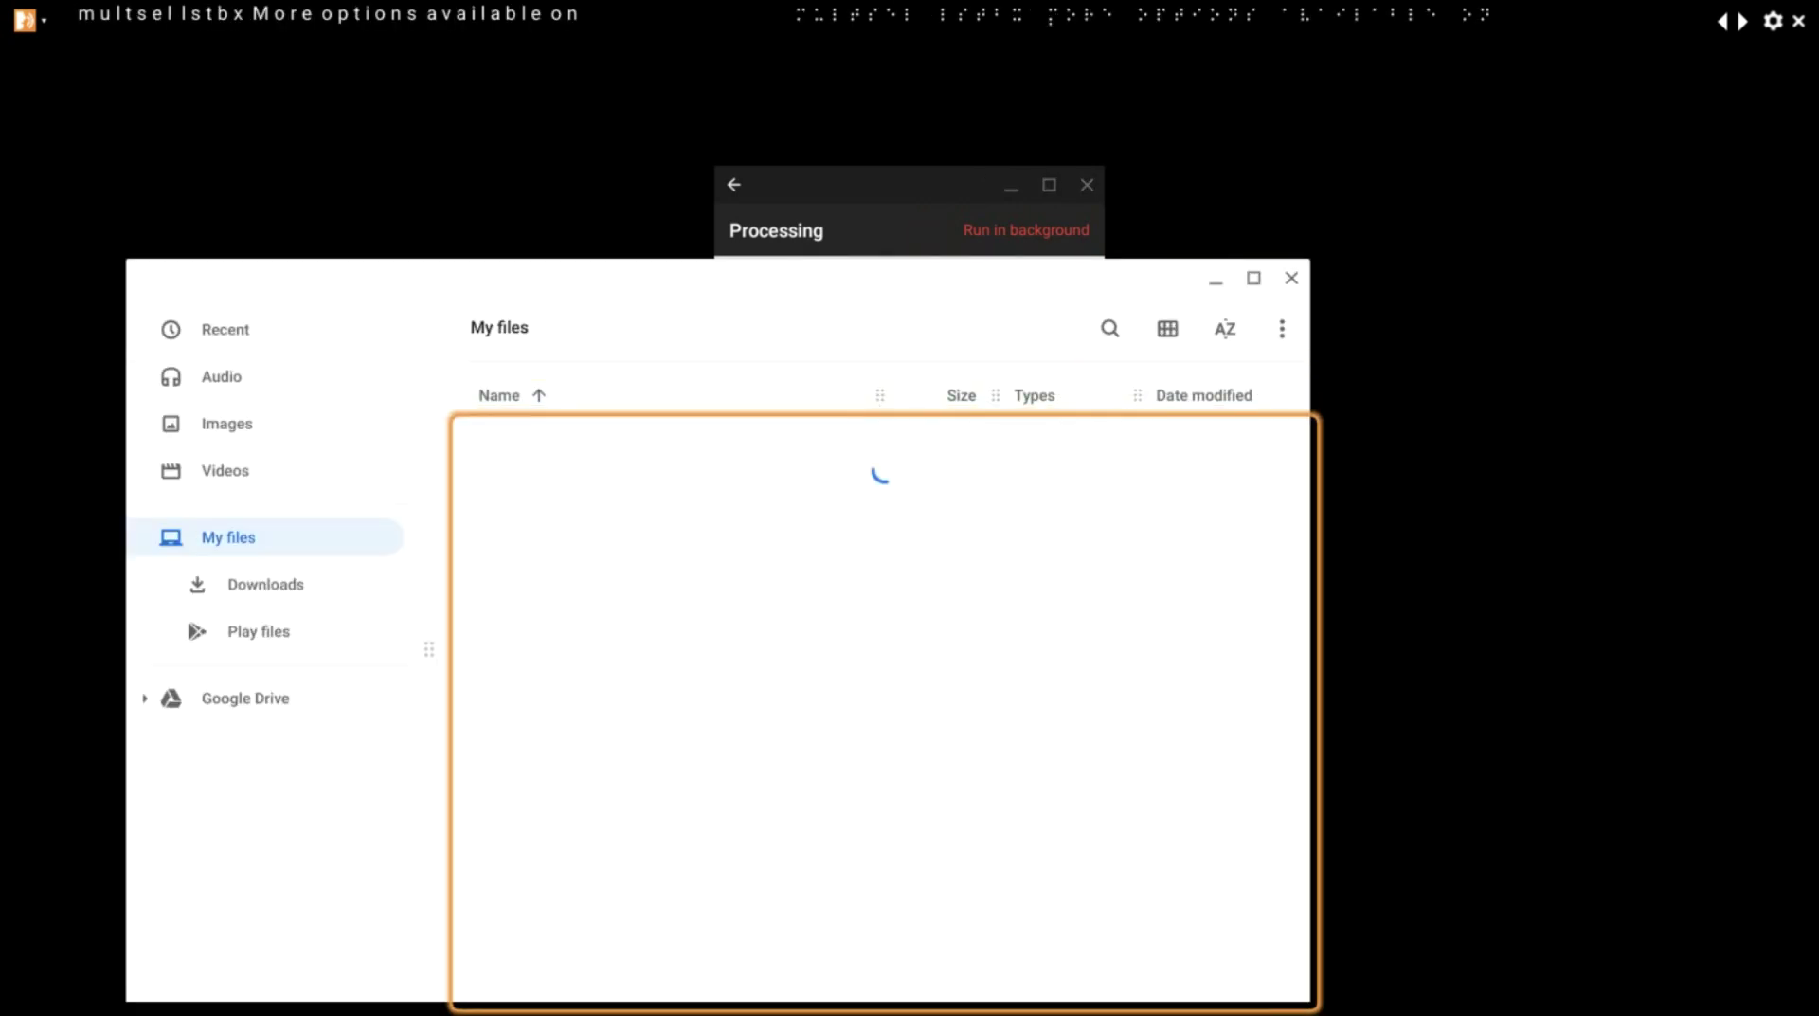
key(Return)
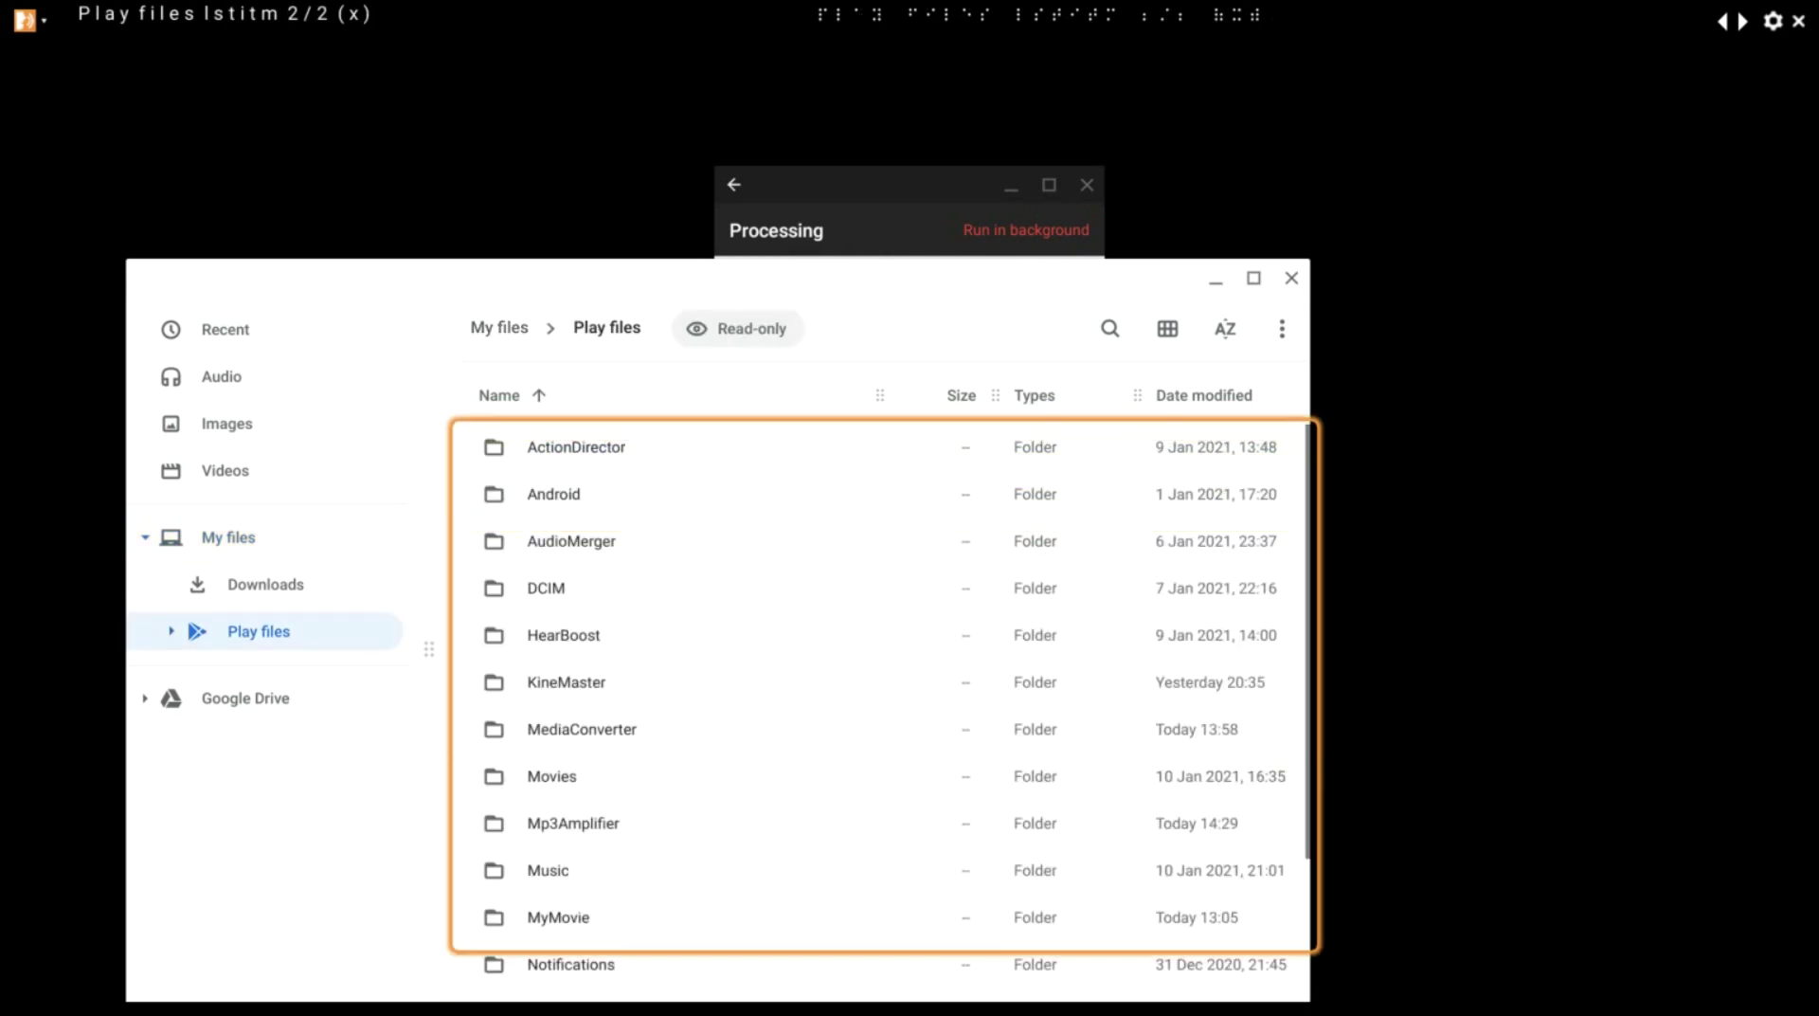
text(mp)
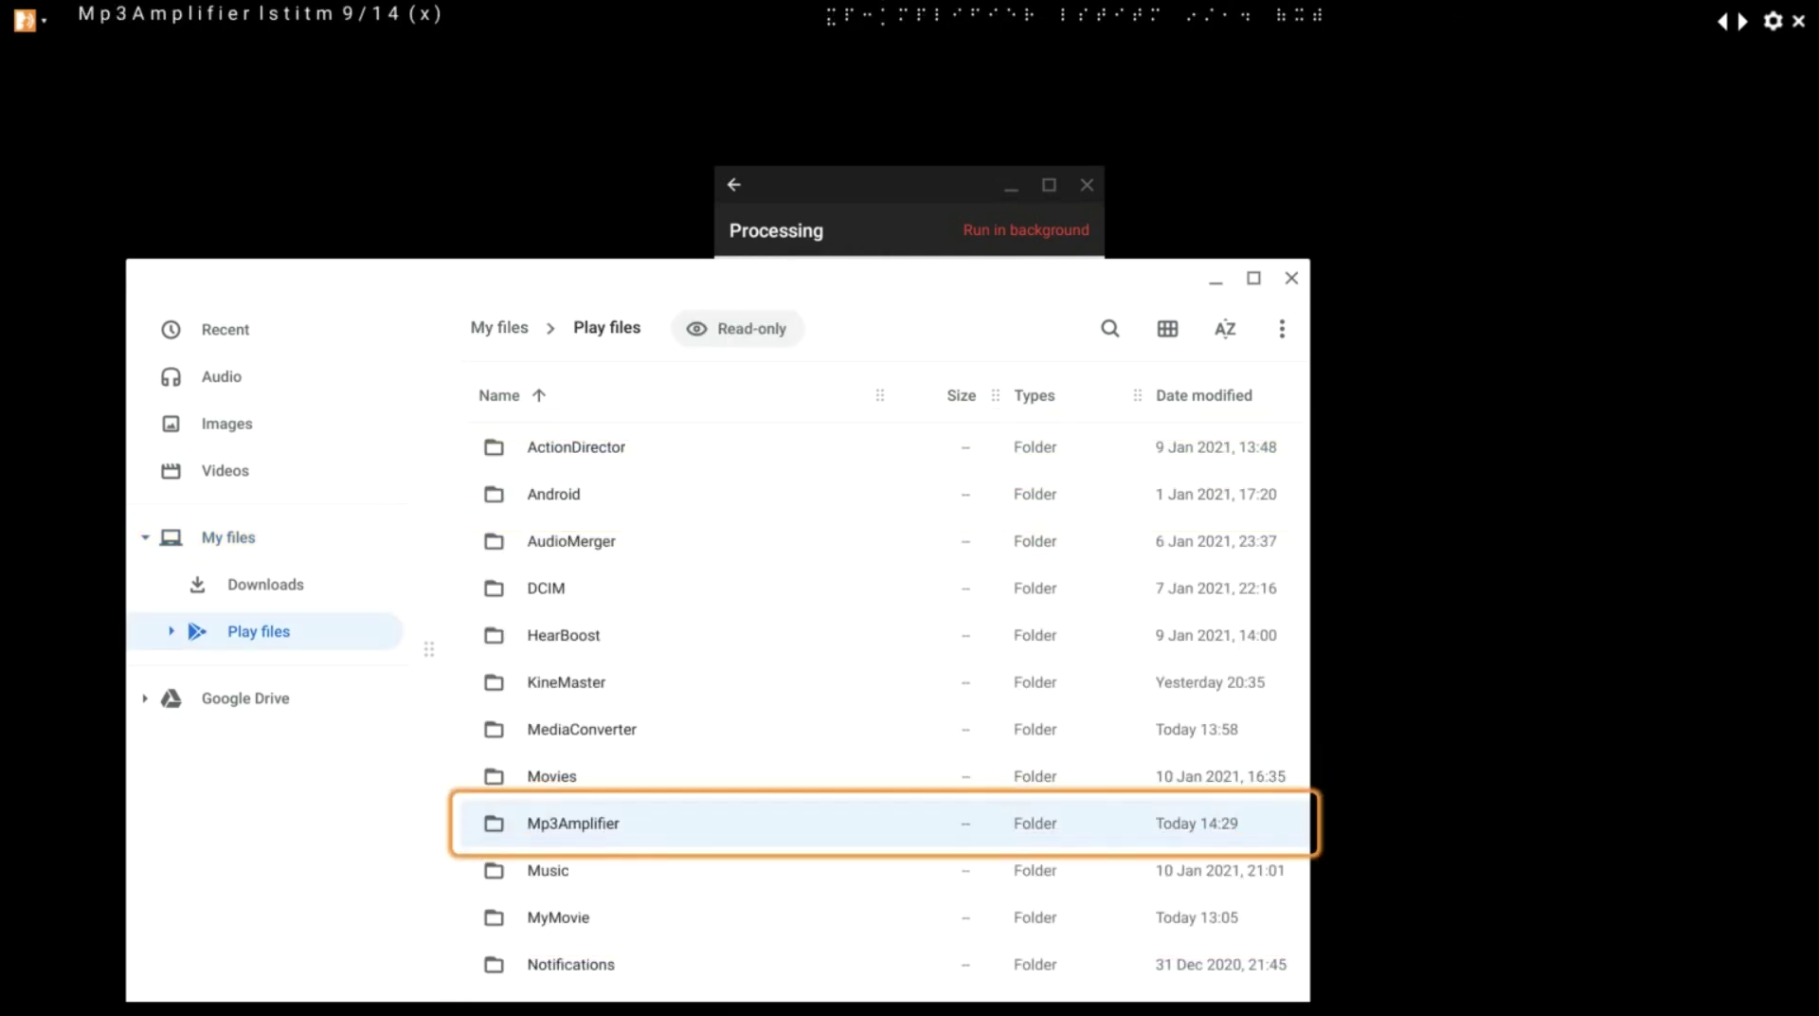
key(Return)
Step: Play the amplified recording audio_recorder_3.mp3 from the Mp3Amplifier folder
key(Down)
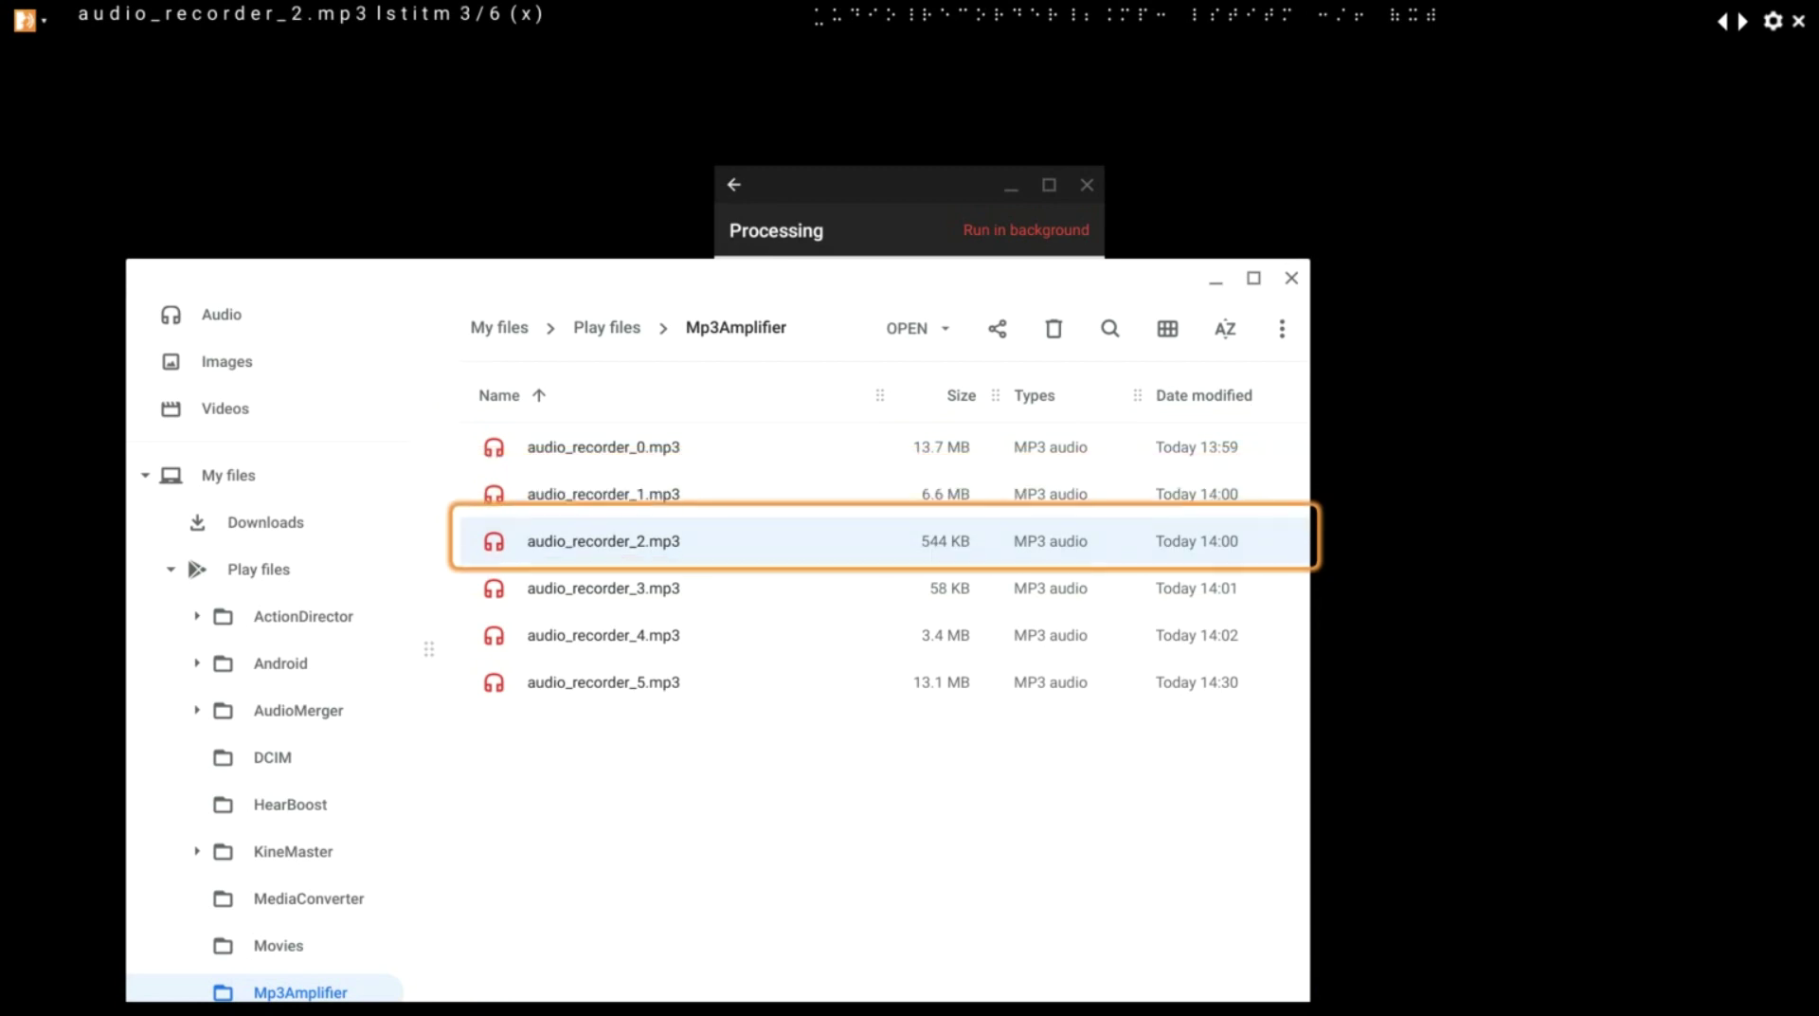
key(Down)
key(Down)
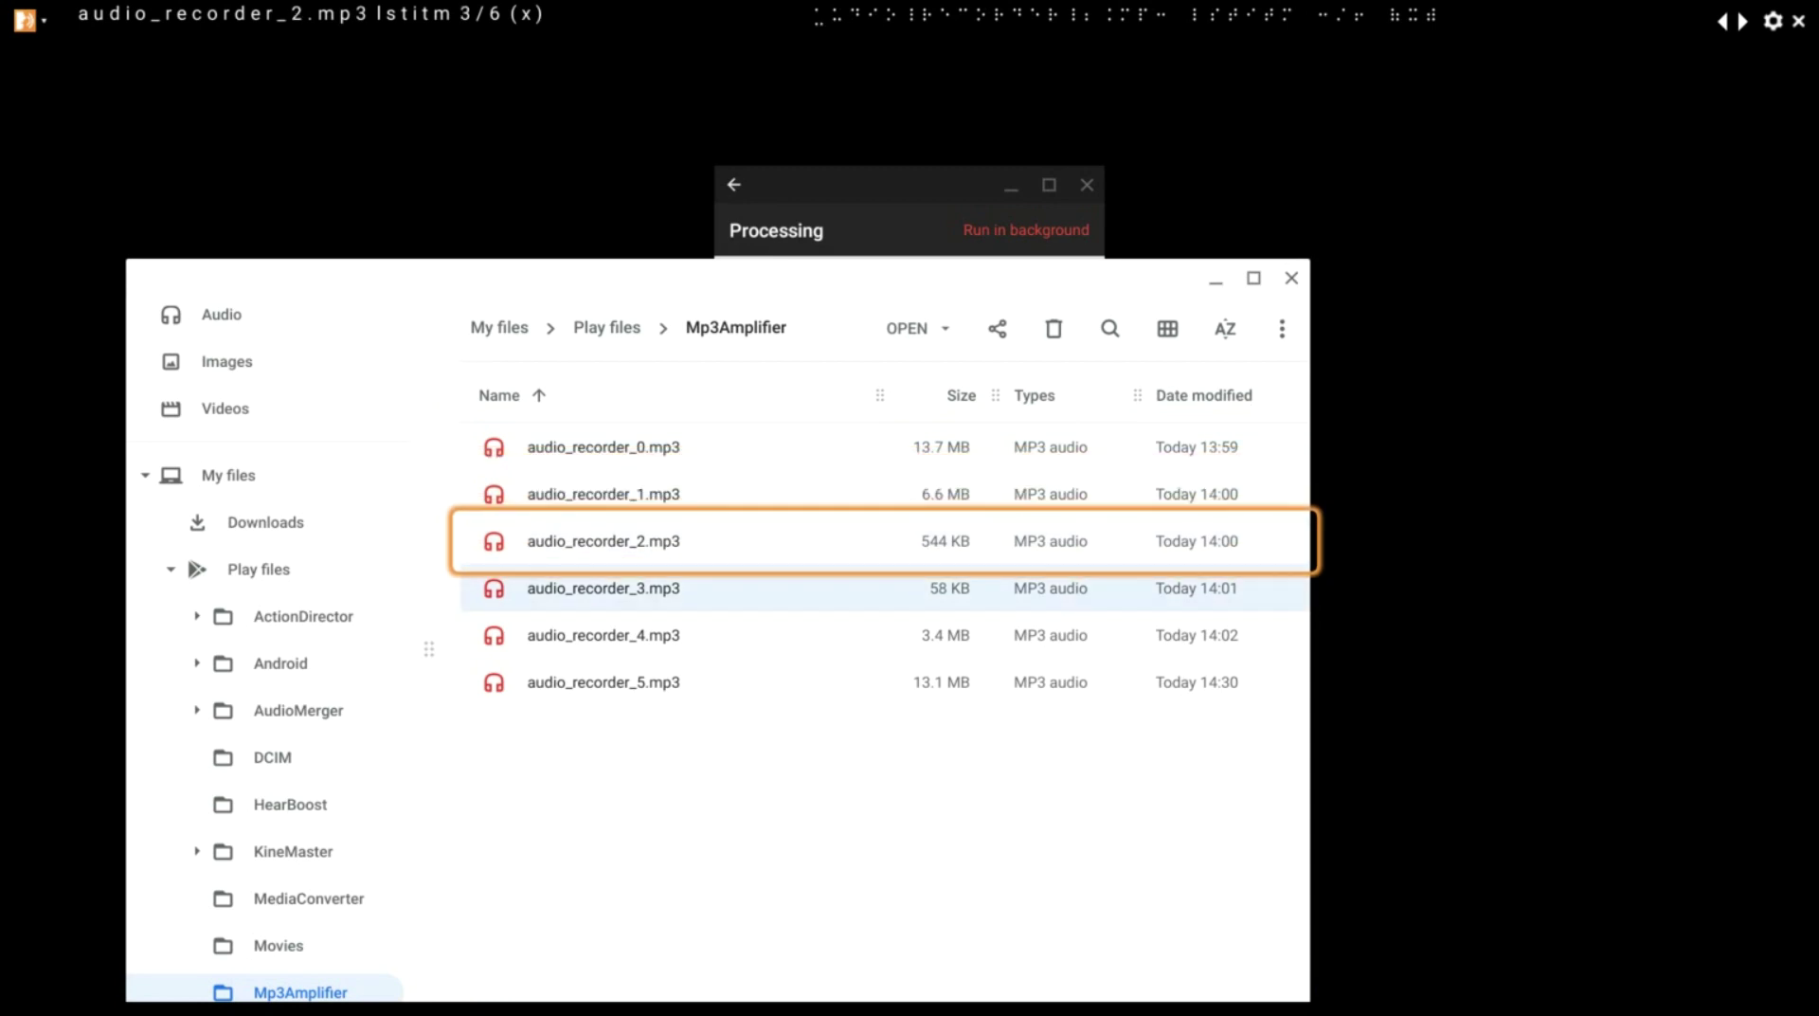
key(Up)
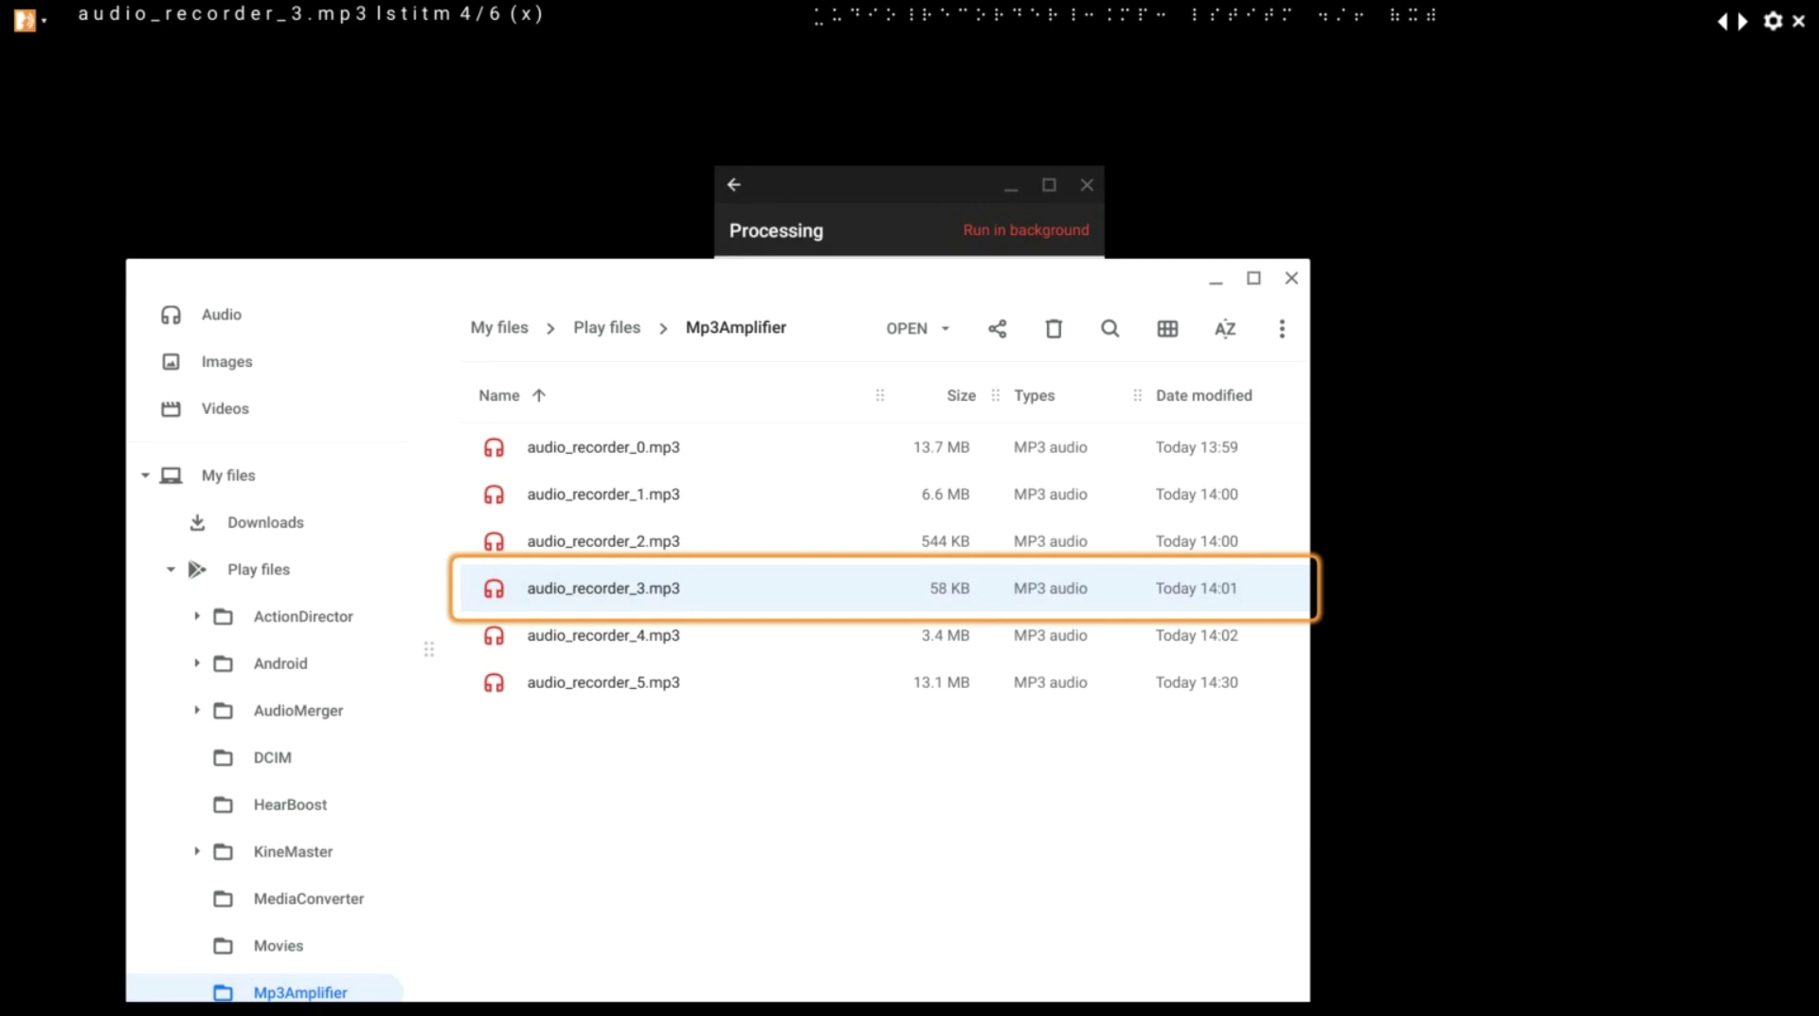
key(Return)
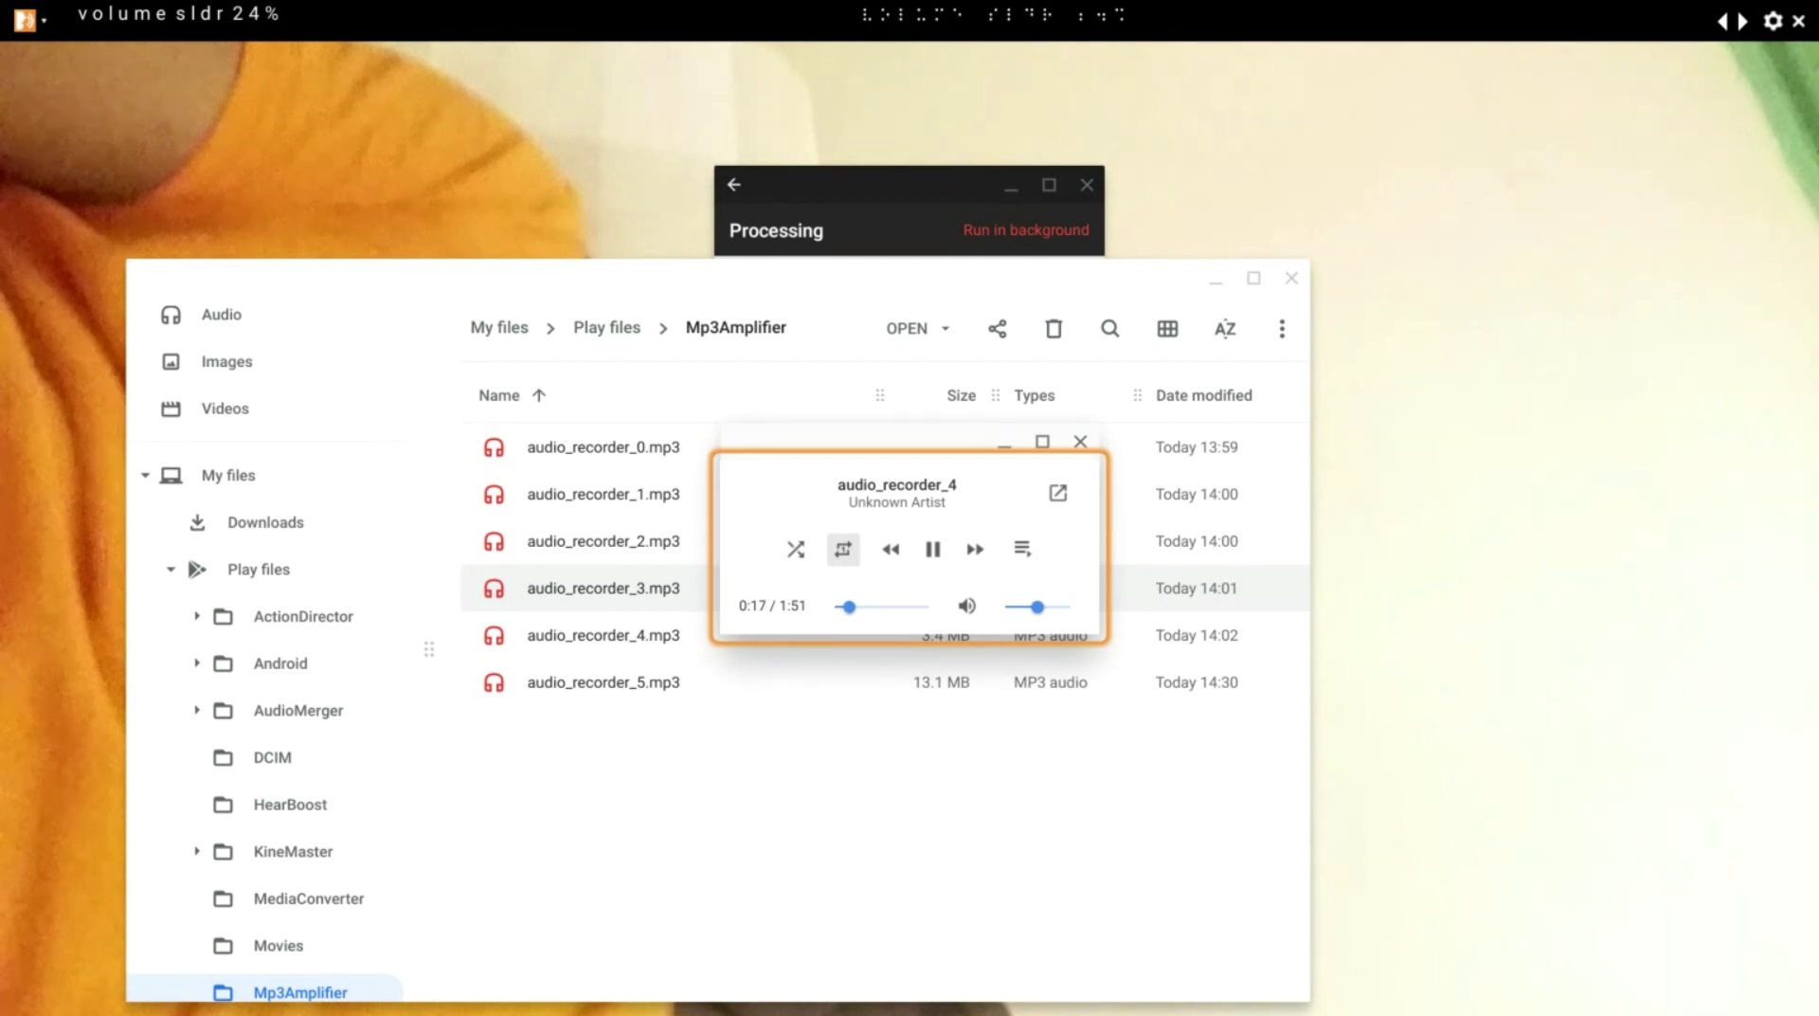
Step: Raise the system volume to 40% during playback, and lower it again to below 32%
key(XF86AudioRaiseVolume)
key(XF86AudioRaiseVolume)
key(XF86AudioRaiseVolume)
key(XF86AudioRaiseVolume)
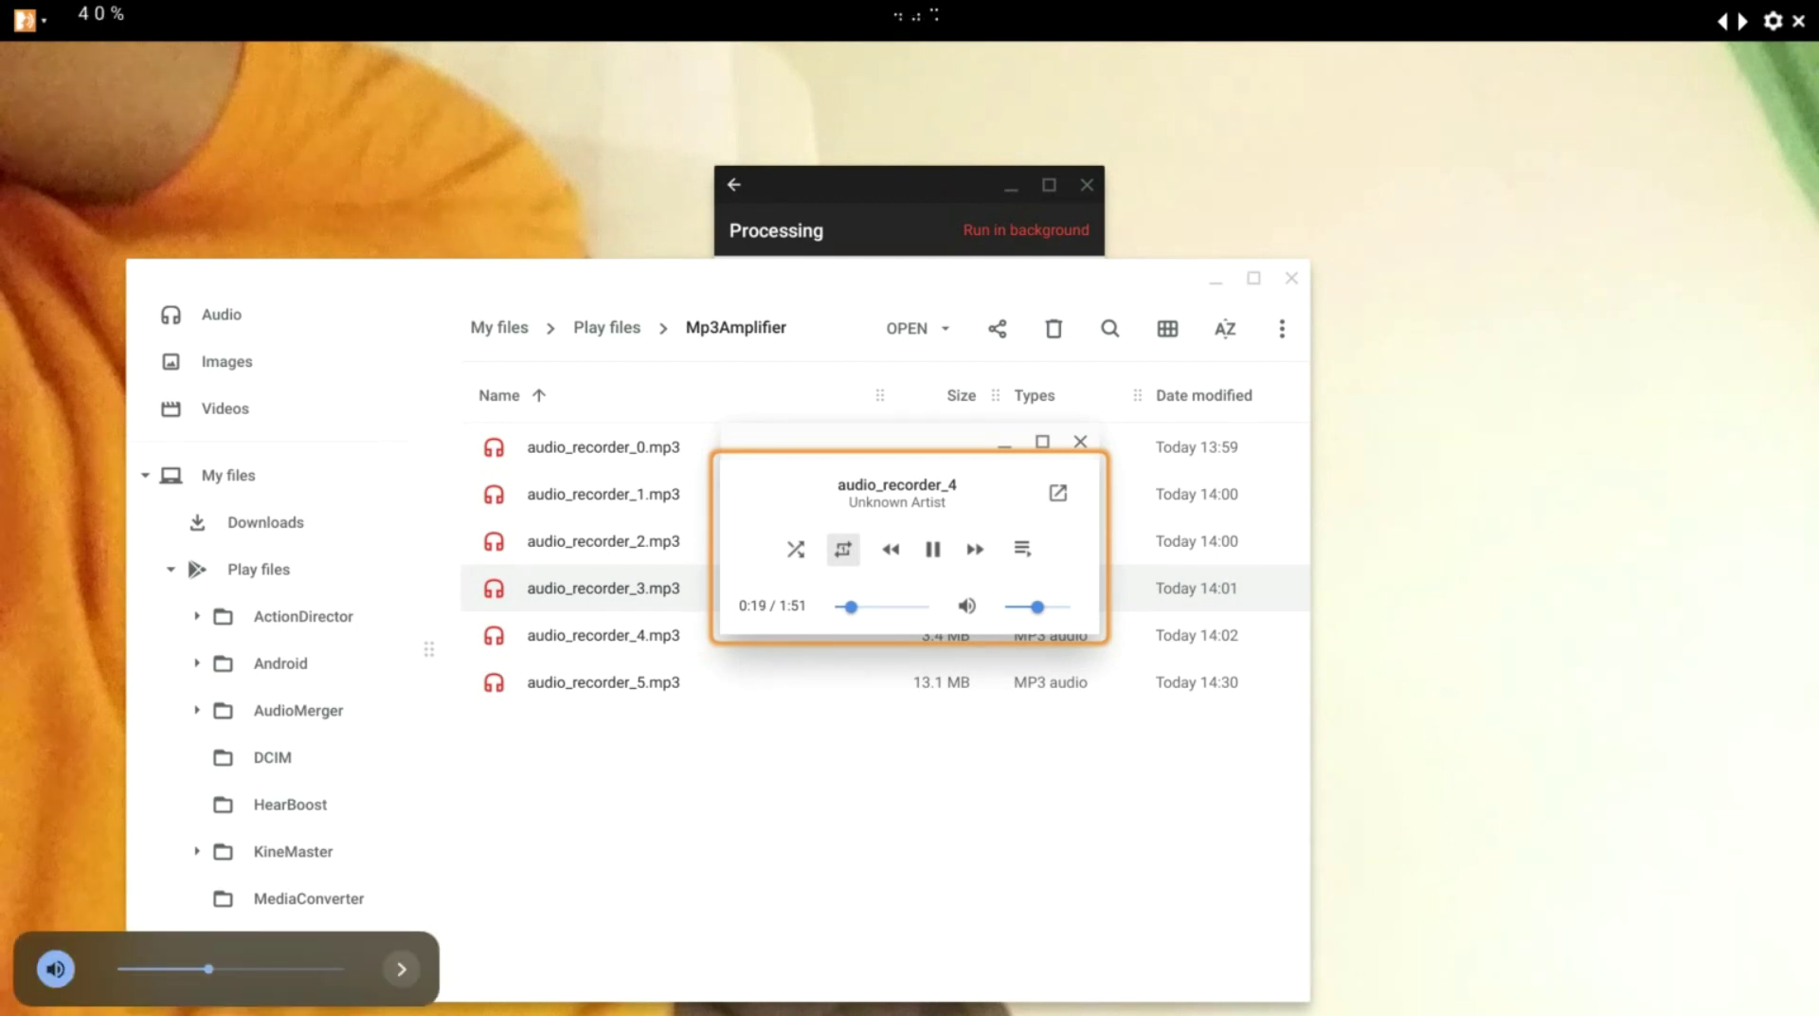
key(XF86AudioLowerVolume)
key(XF86AudioLowerVolume)
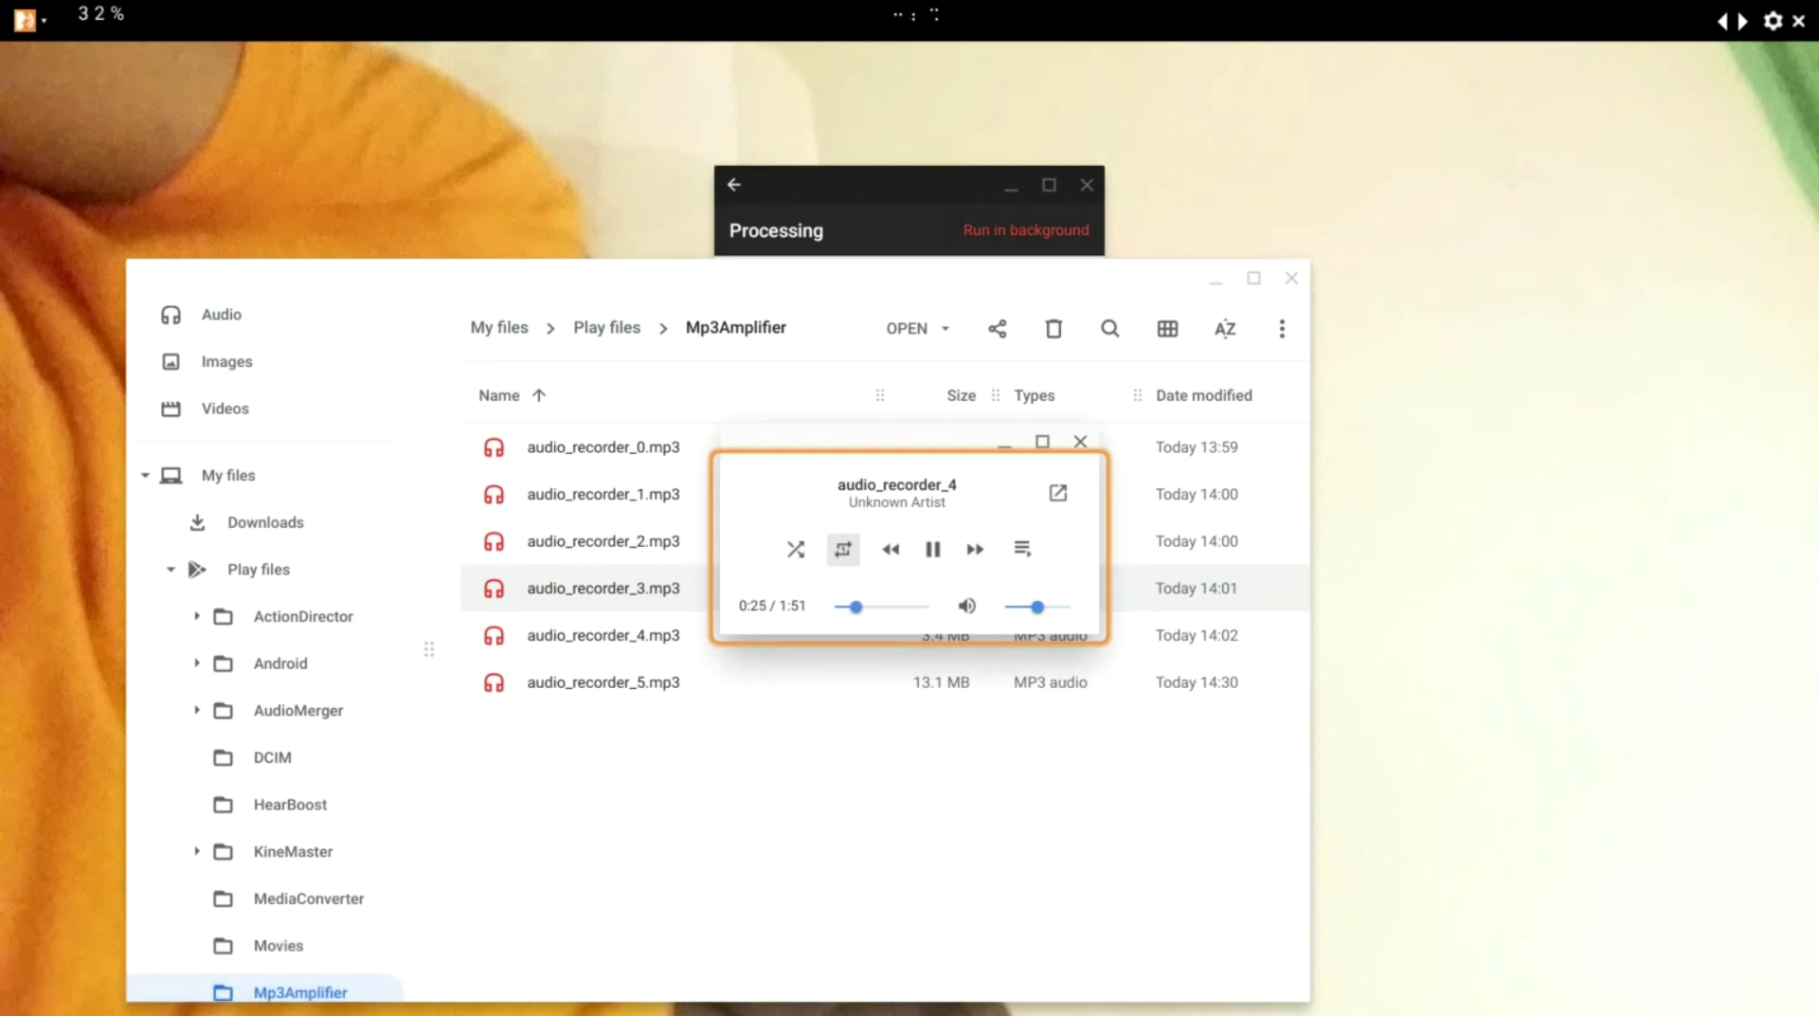
key(XF86AudioLowerVolume)
Step: Return from the audio player to the Files window and select audio_recorder_5.mp3
key(alt+Tab)
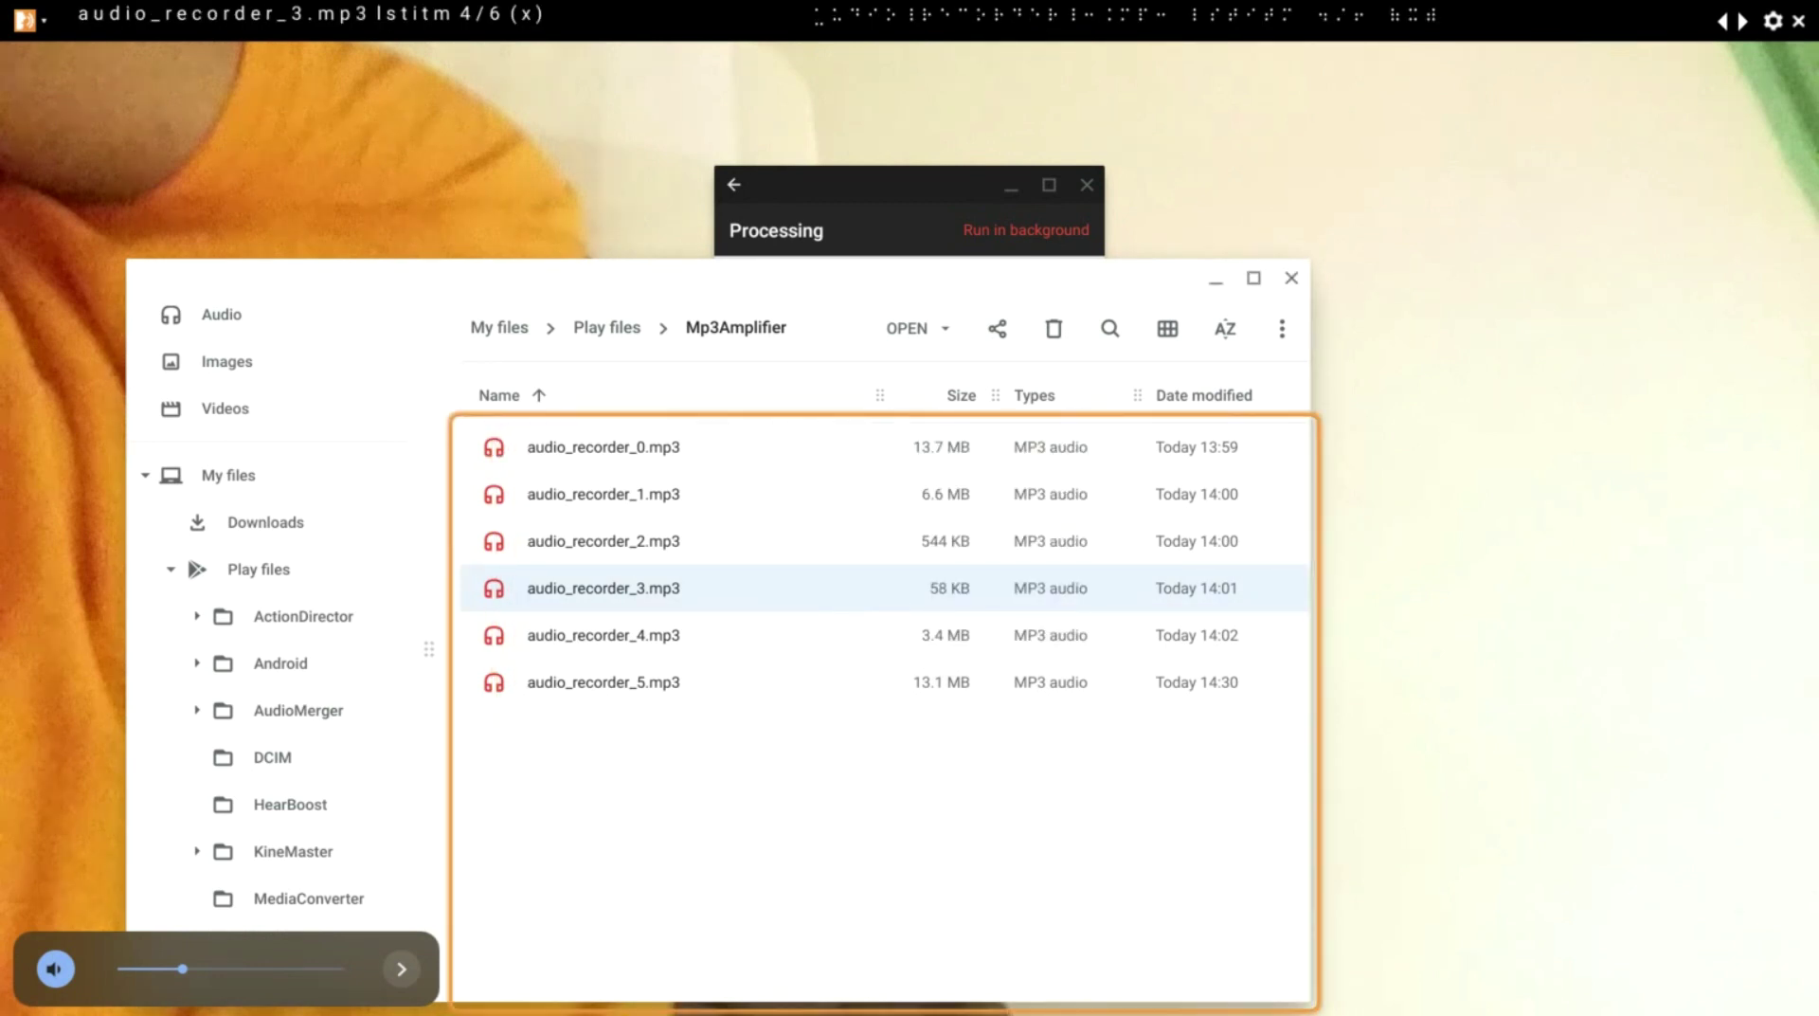
key(Down)
key(Down)
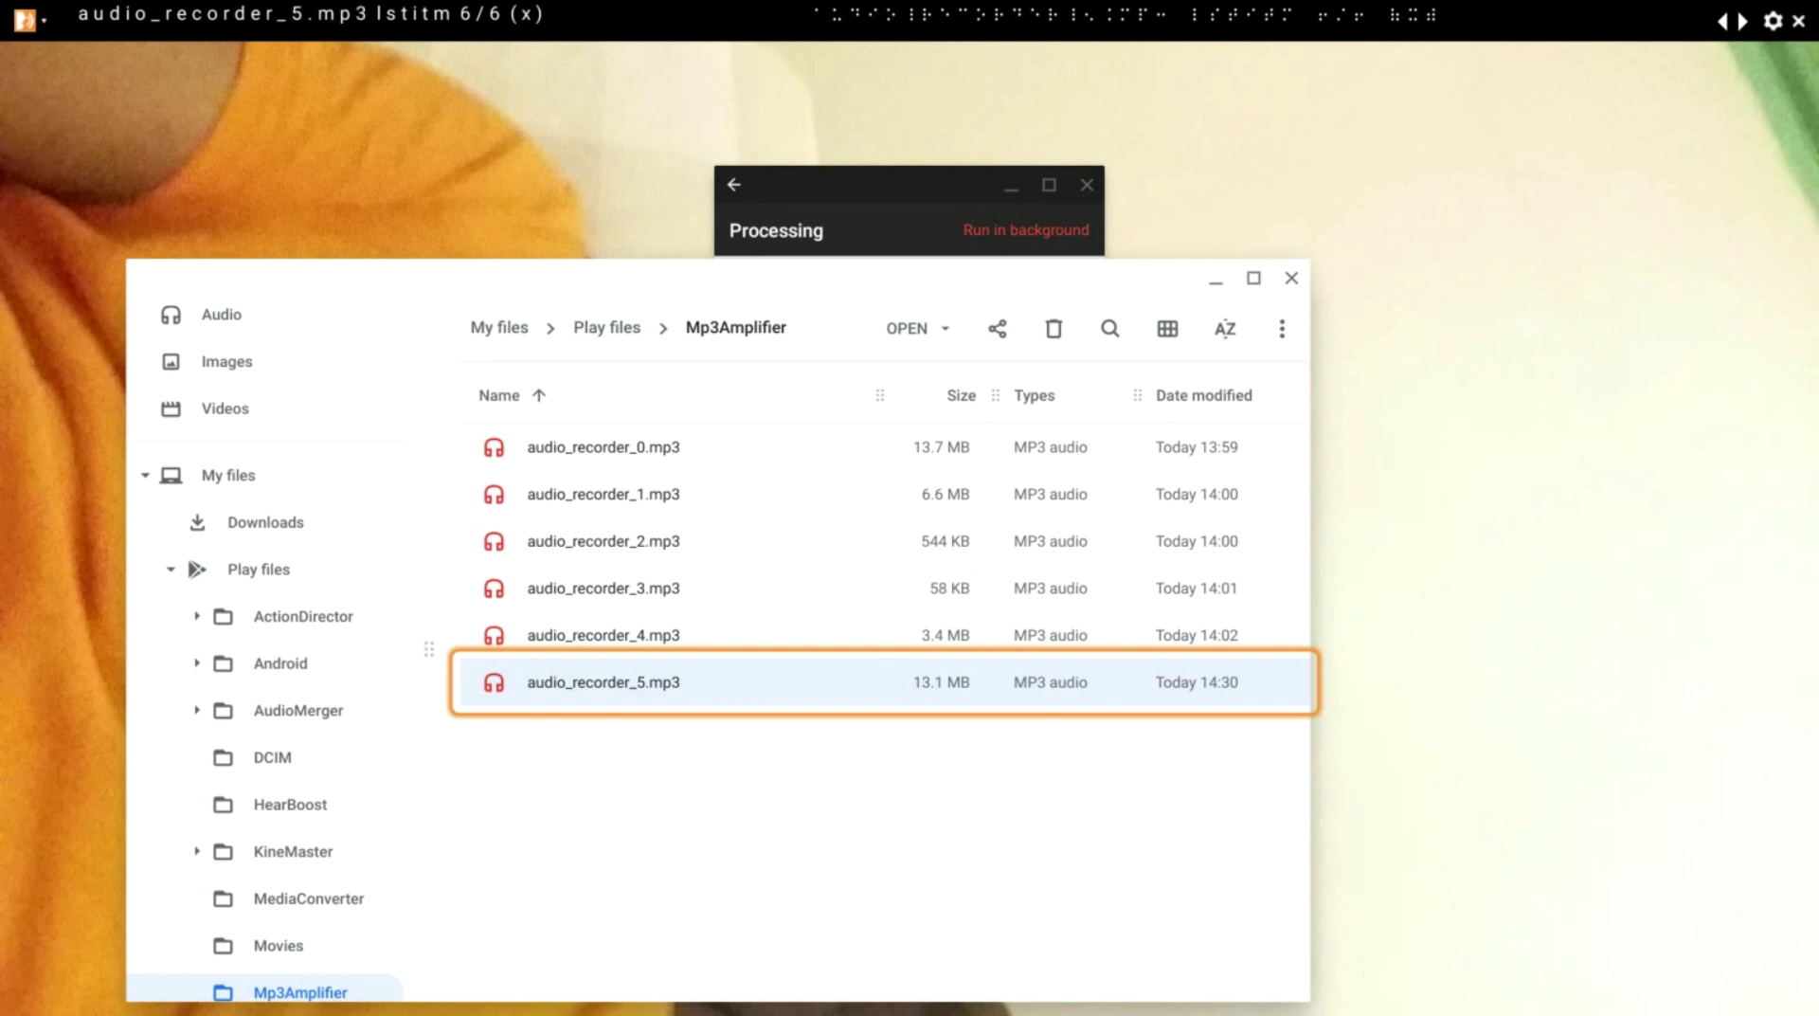
key(alt+1)
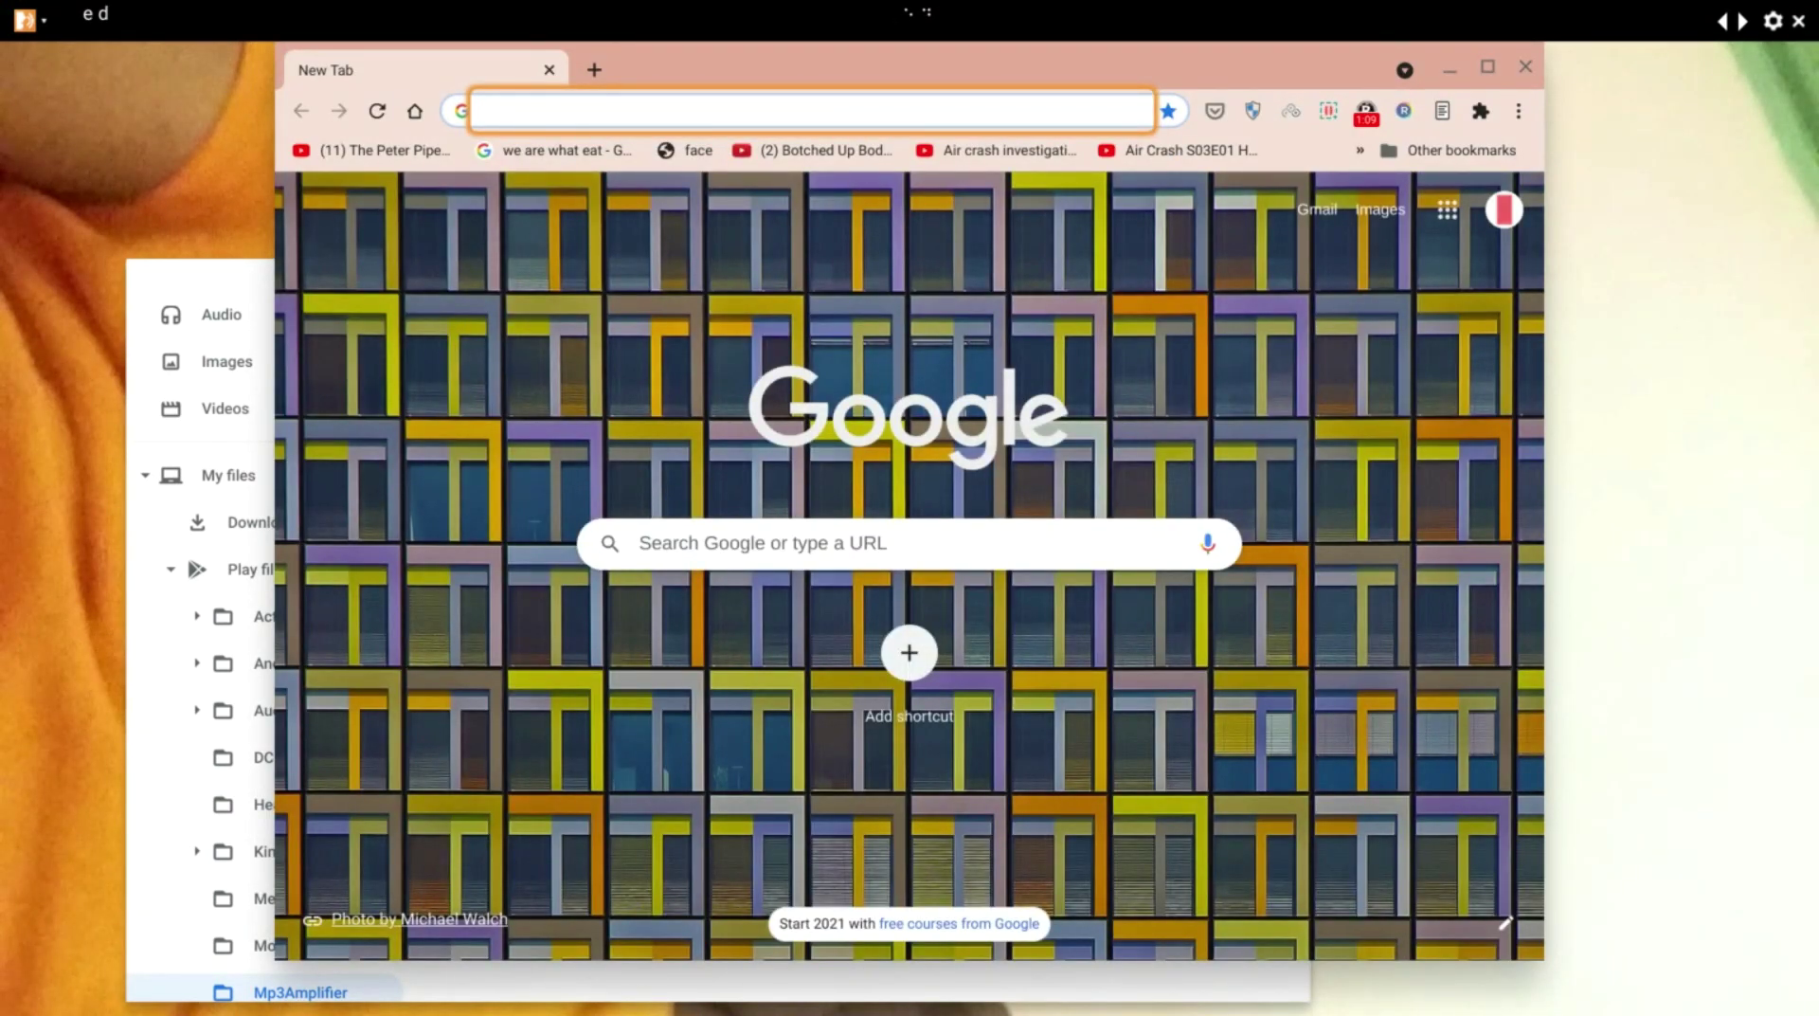
key(ctrl+w)
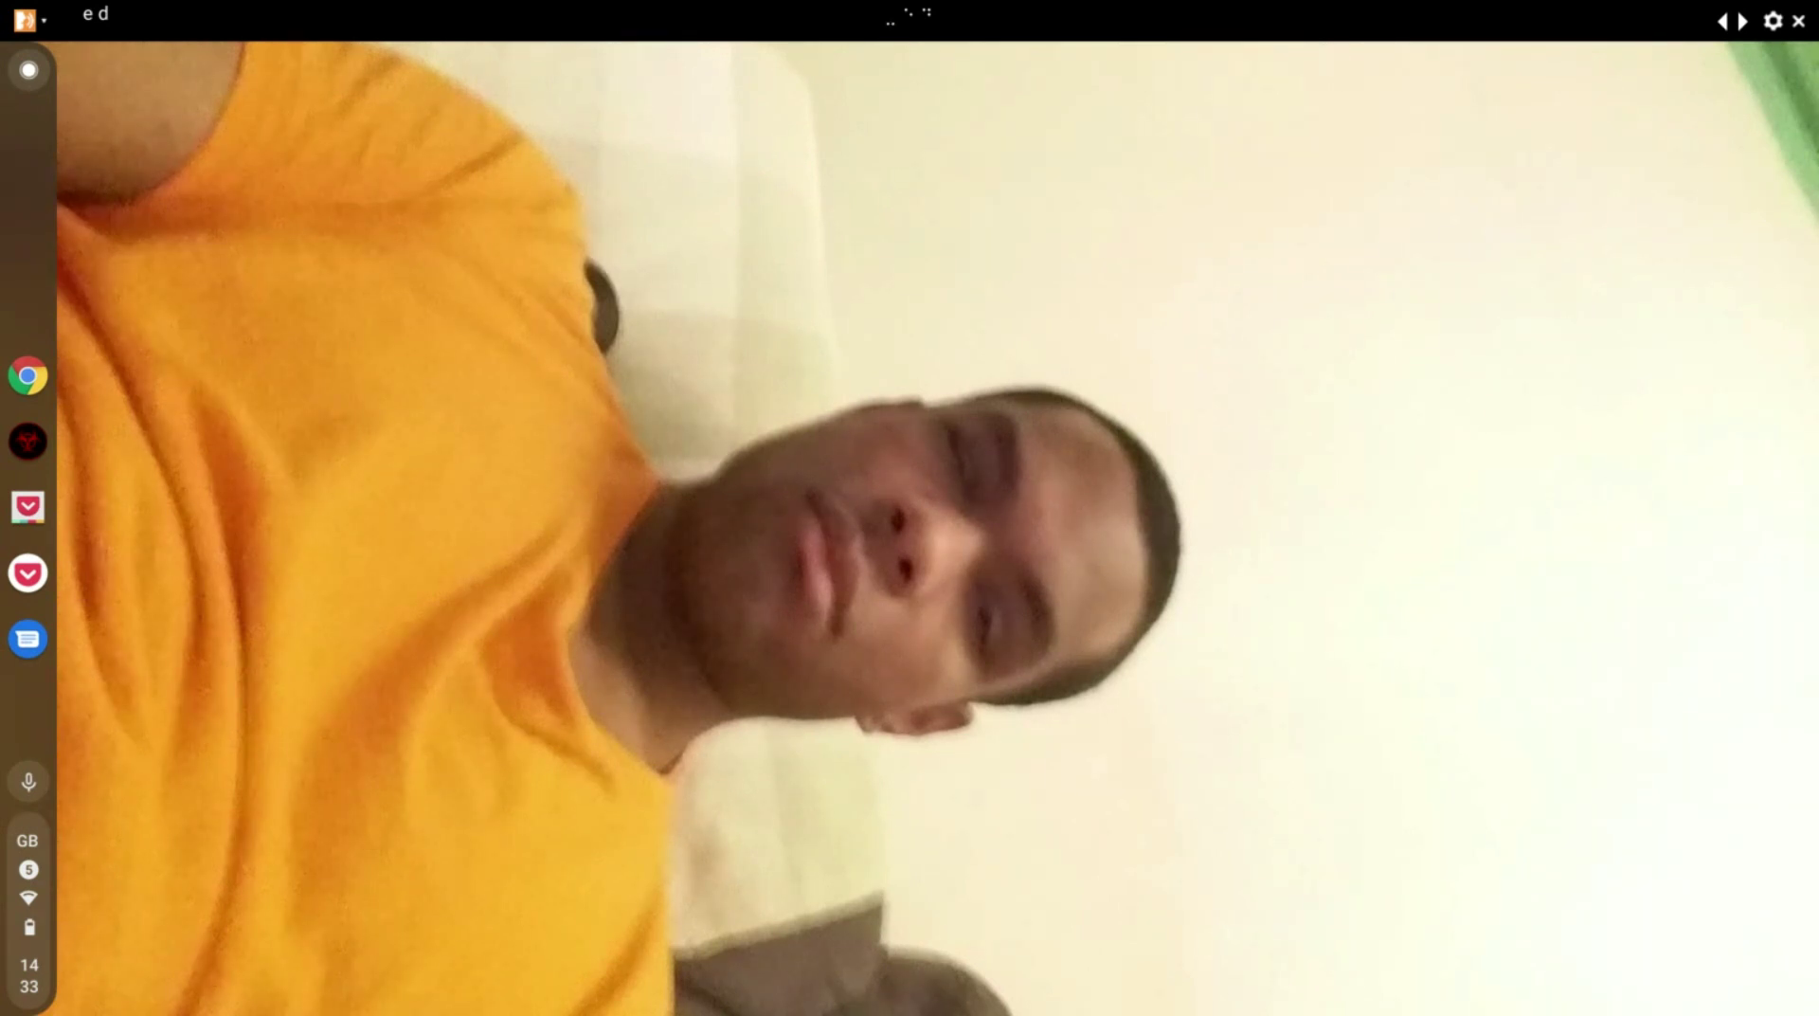
Step: Open the AudioRecorder folder inside Play files > MyMovie in a new Files window
key(alt+shift+m)
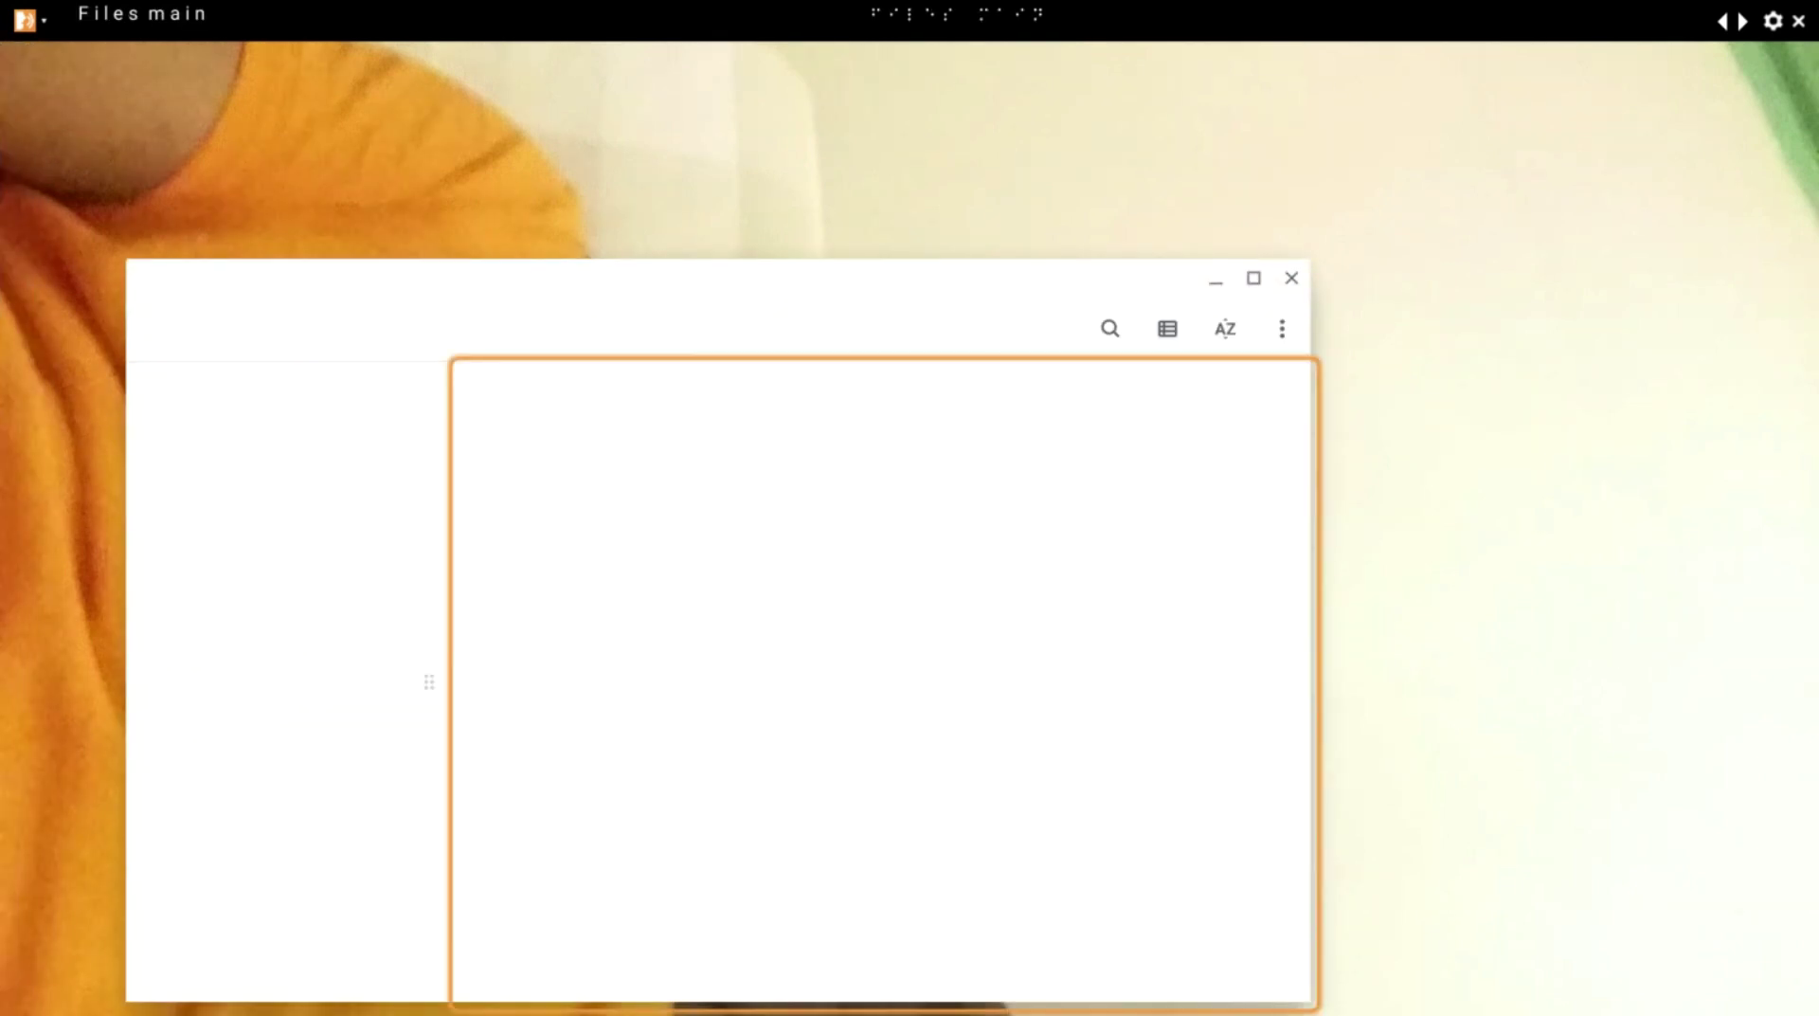
key(Up)
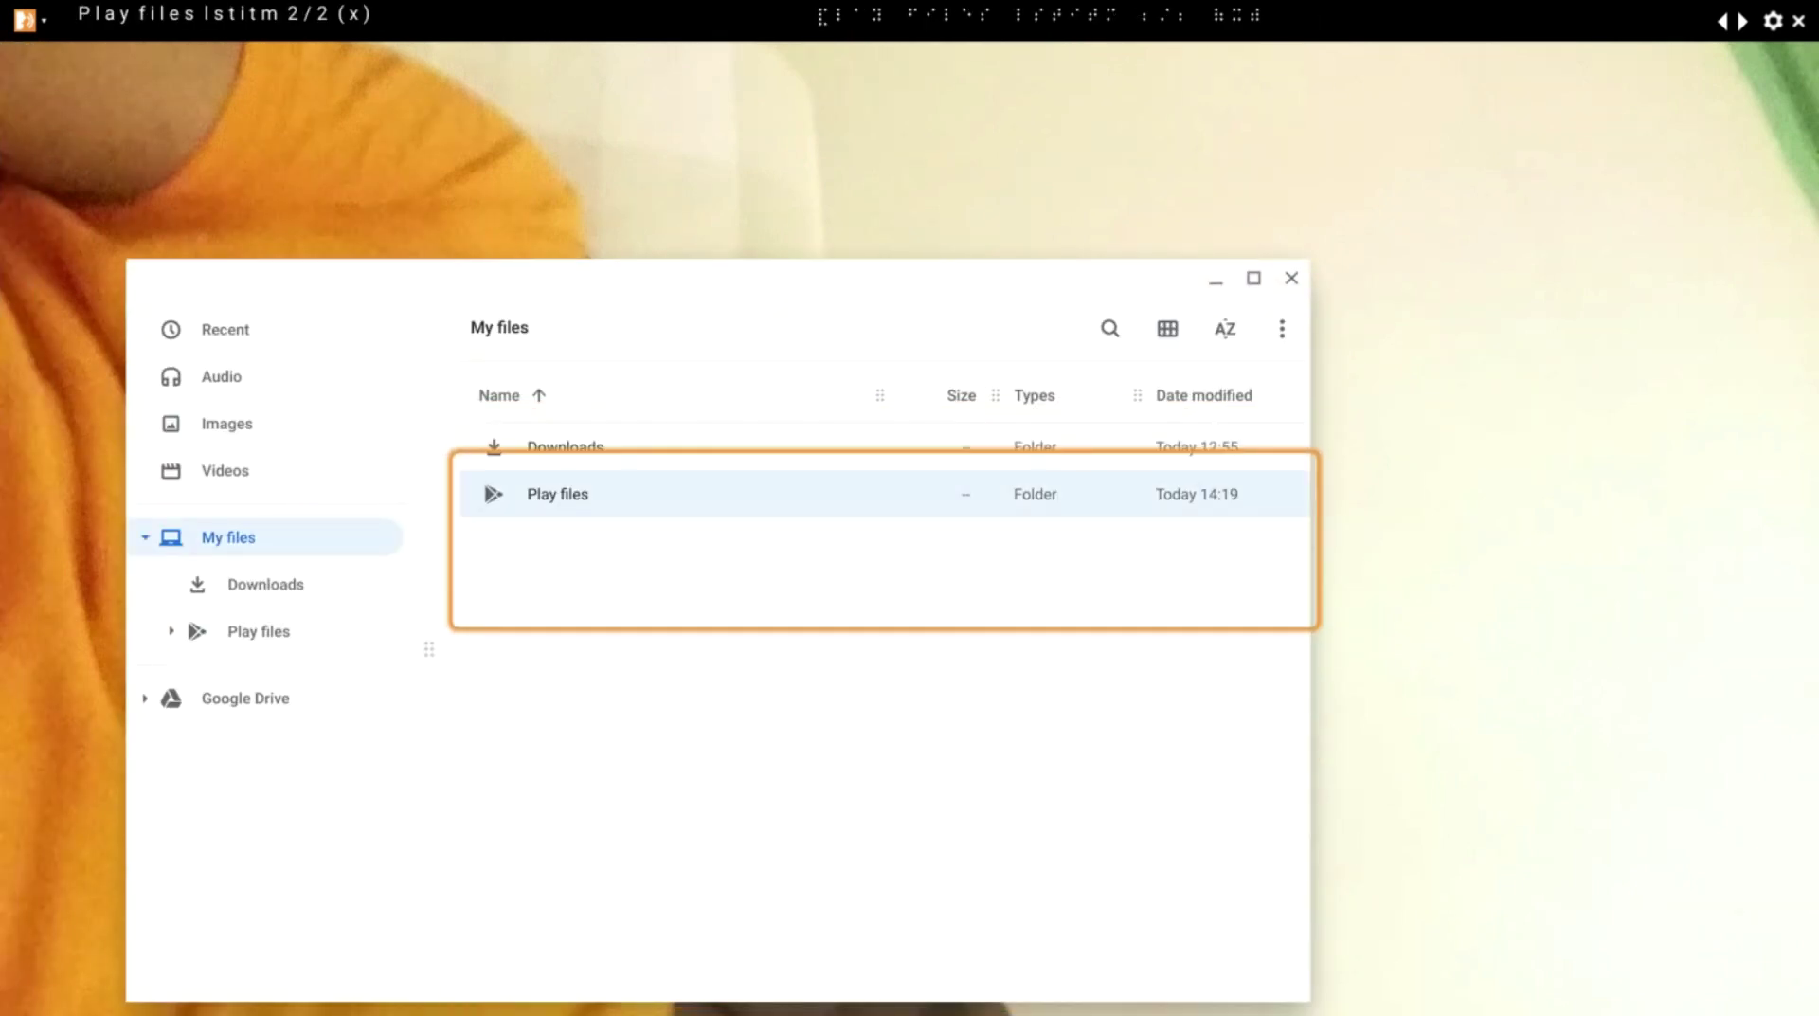
key(Return)
text(my)
key(Return)
key(Down)
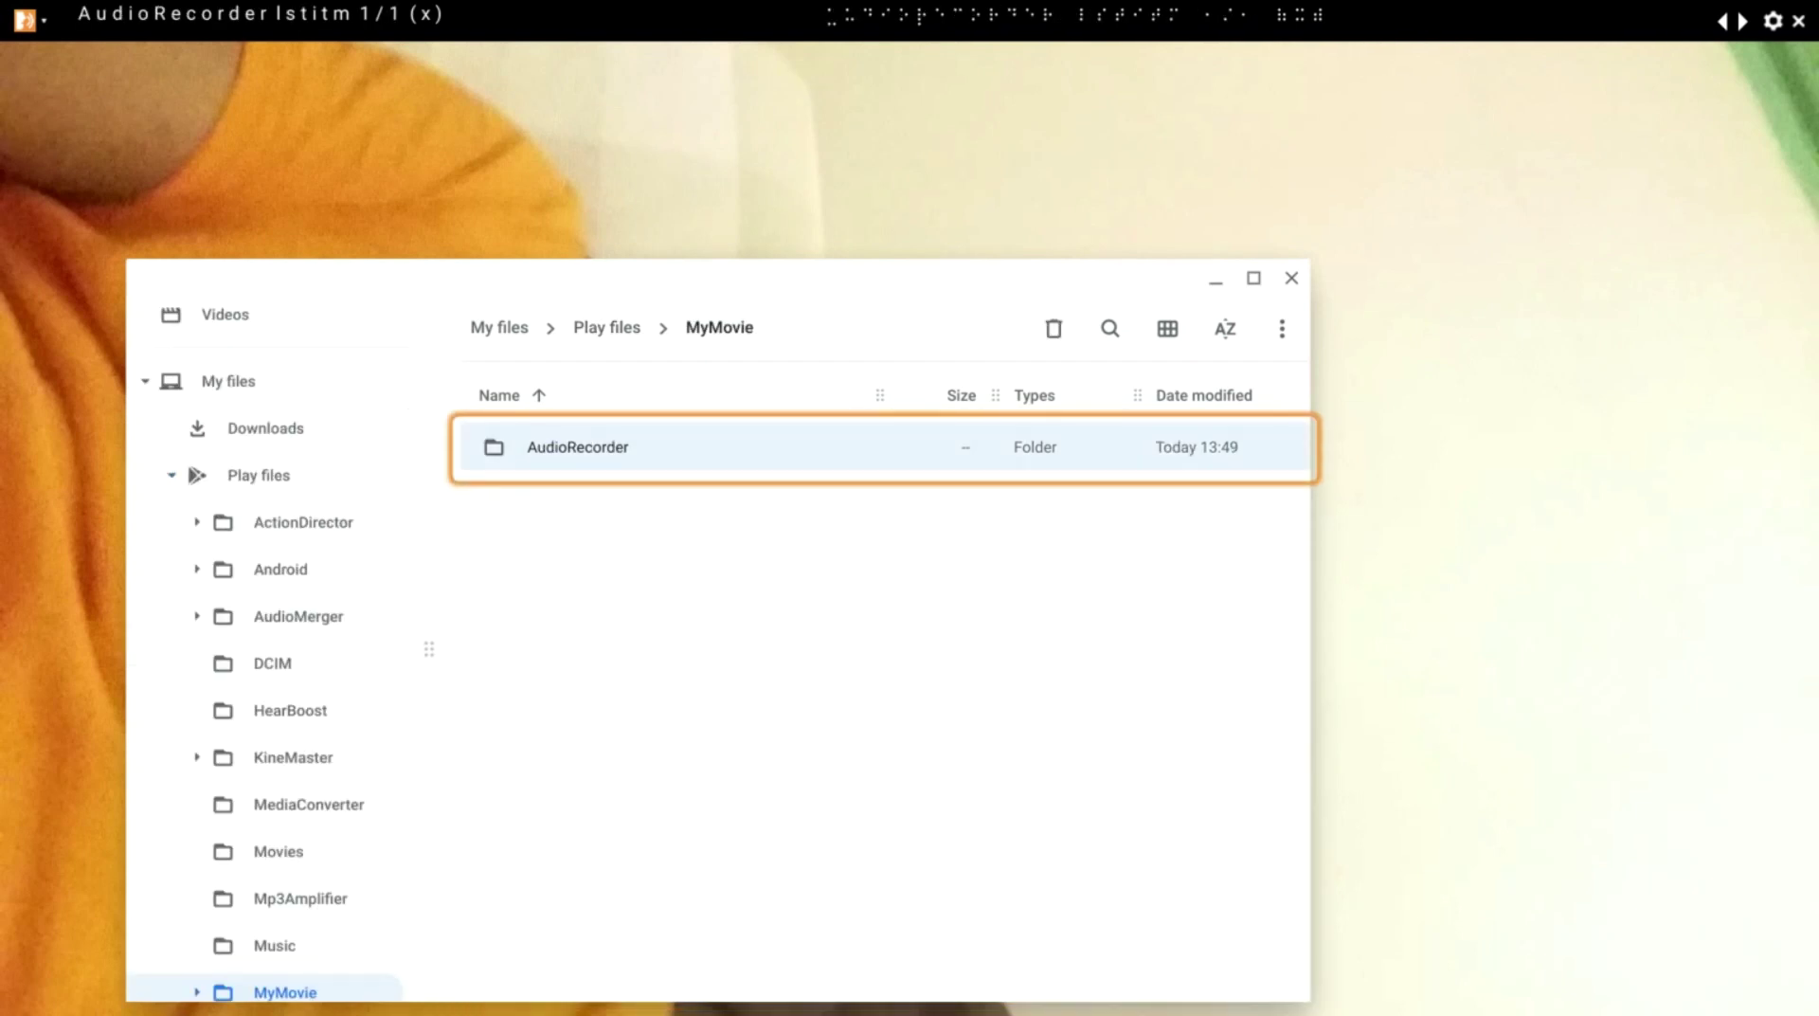
key(Return)
Step: Delete all of the original WAV recordings, audio_recorder_0 to audio_recorder_6, from the AudioRecorder folder
key(Down)
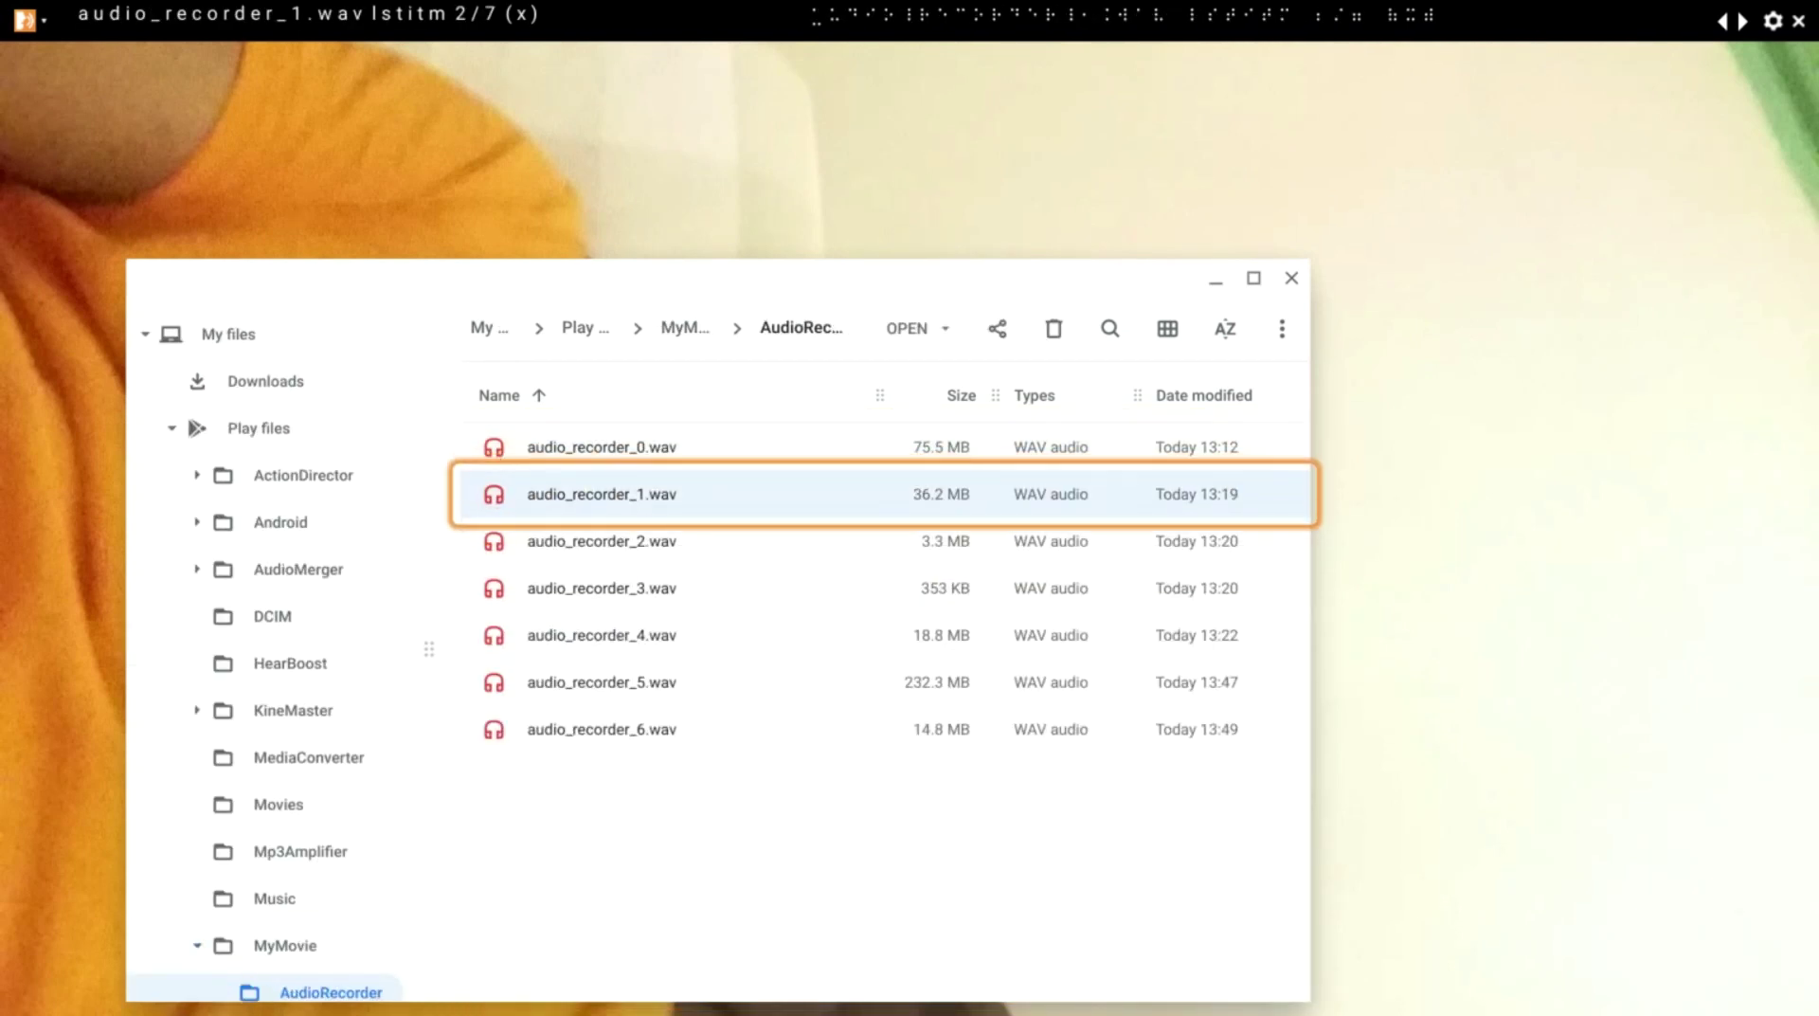
key(ctrl+a)
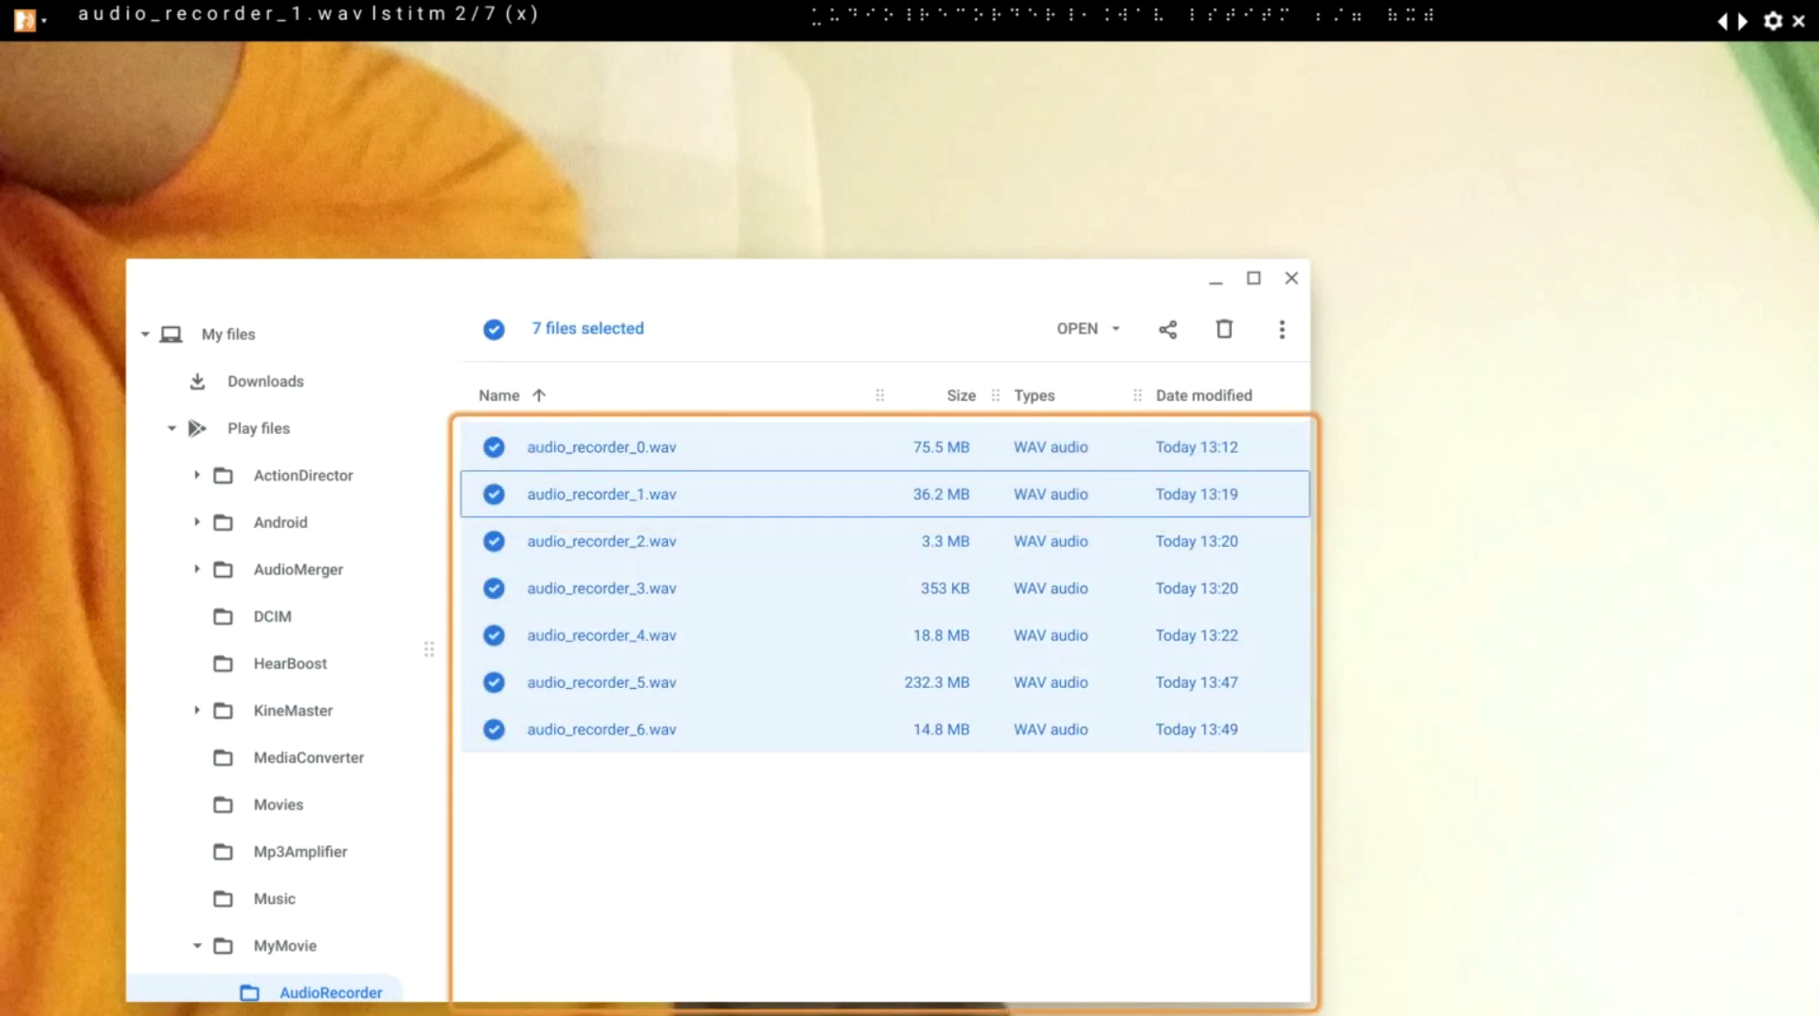
key(Delete)
key(Return)
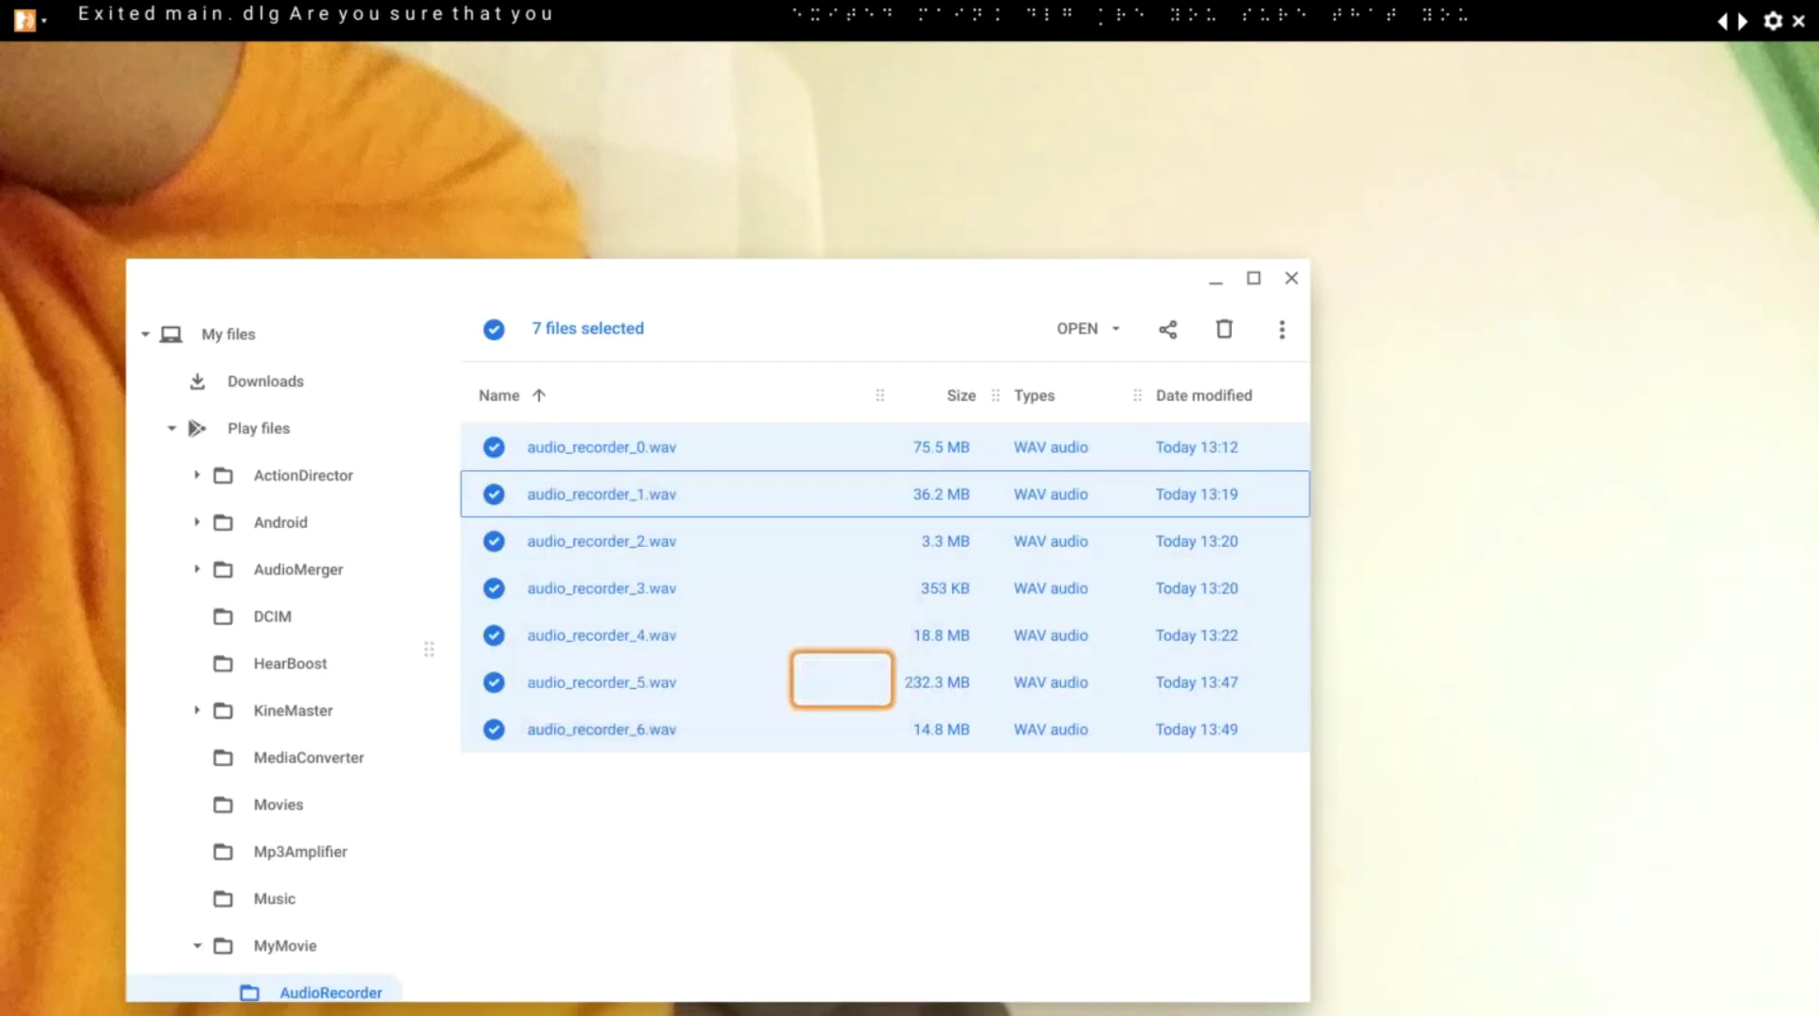
Step: Lower the system volume to below 20% and close the Files window
key(XF86AudioLowerVolume)
key(XF86AudioLowerVolume)
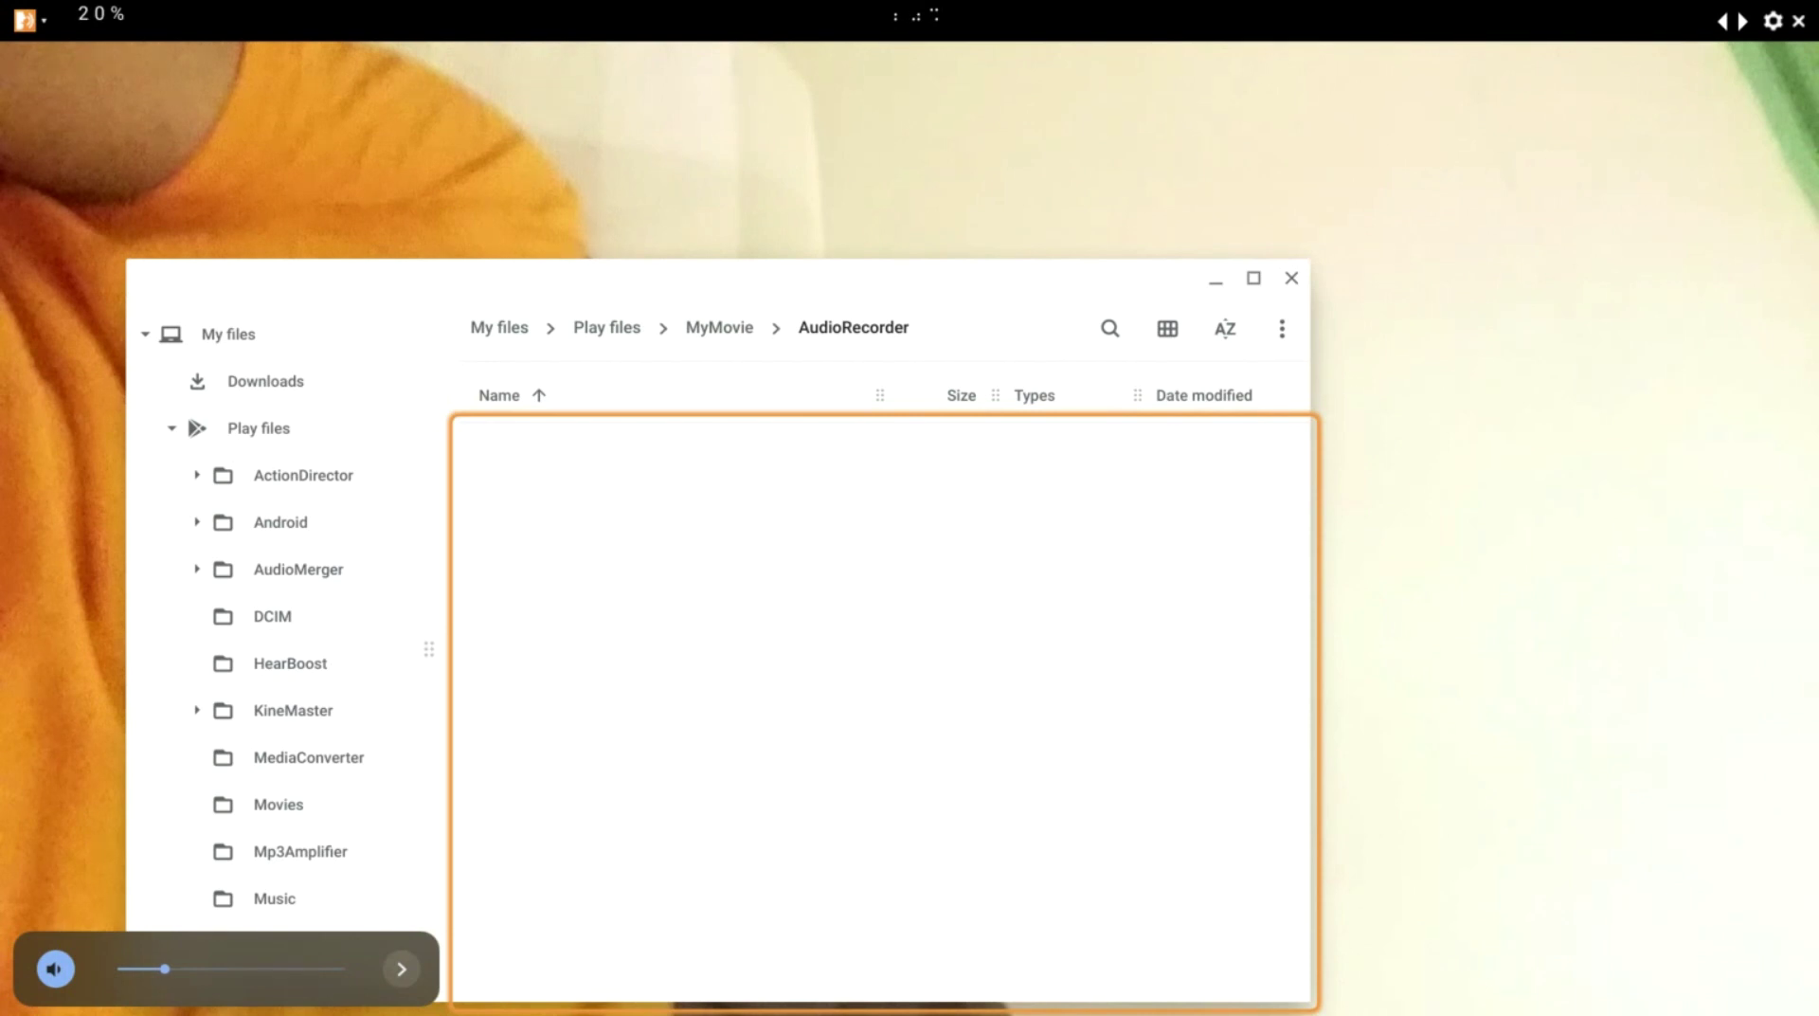
key(XF86AudioLowerVolume)
key(ctrl+w)
key(alt+shift+l)
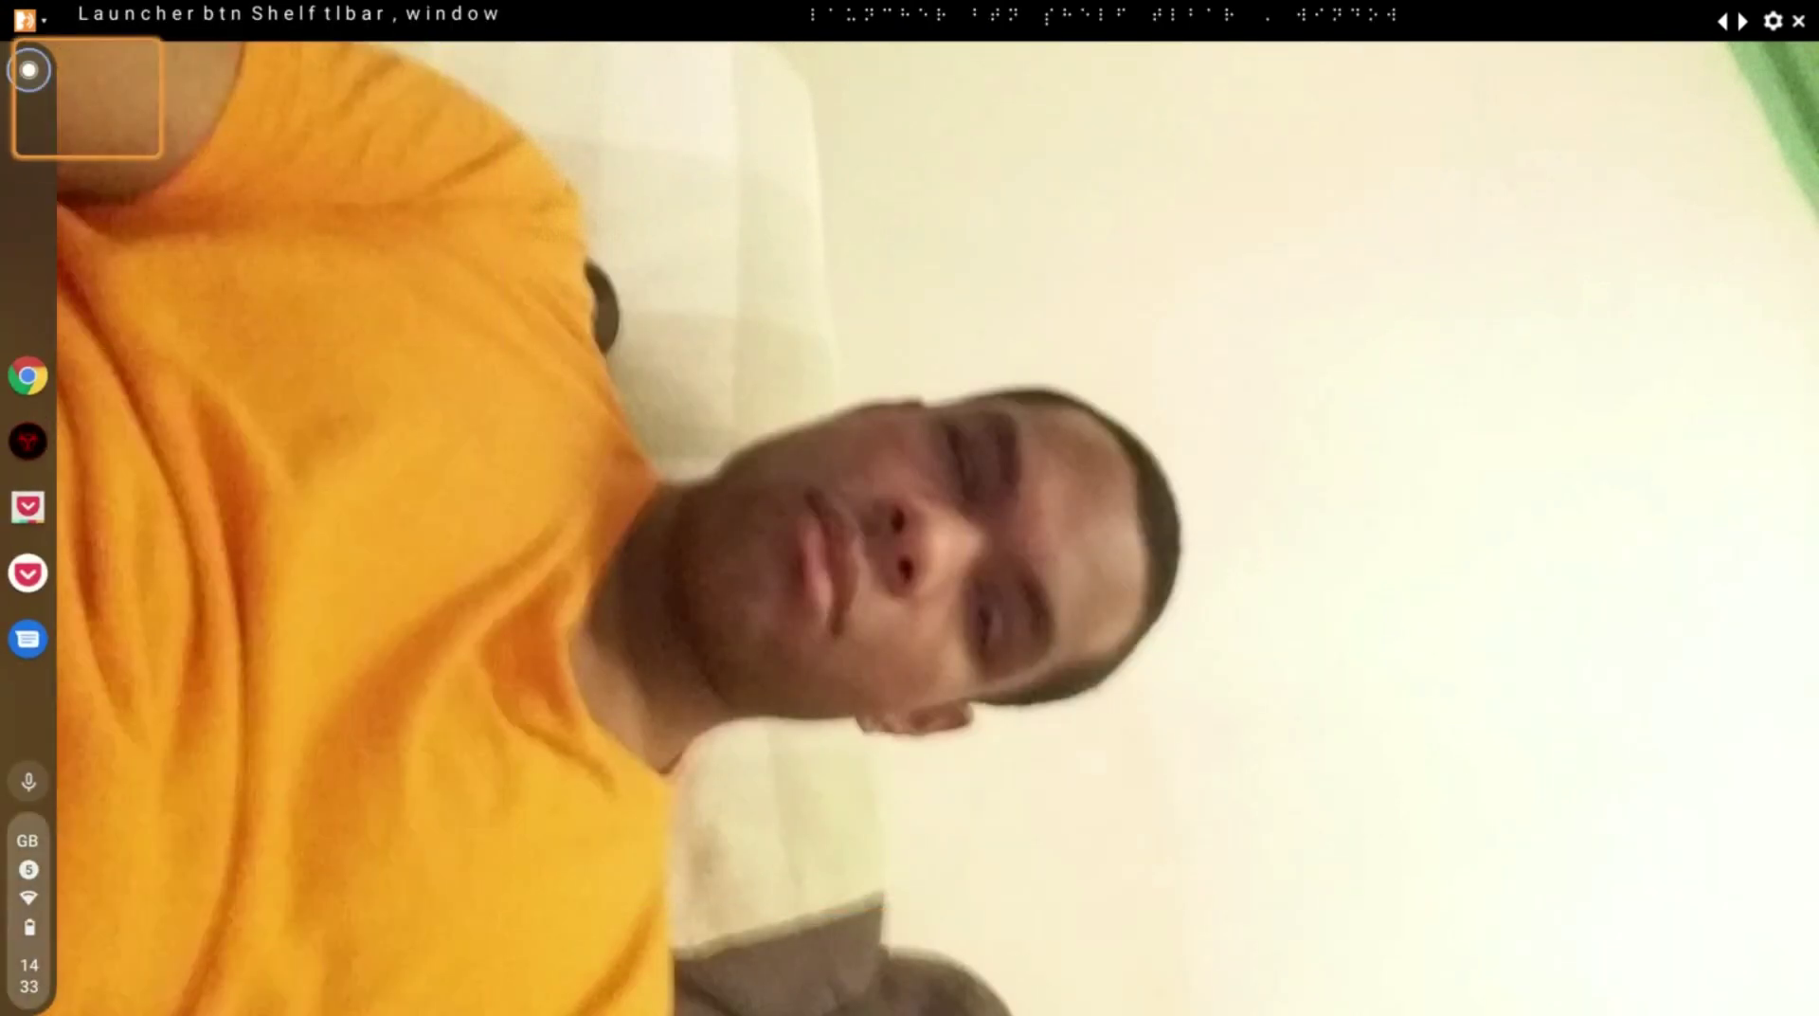
key(Return)
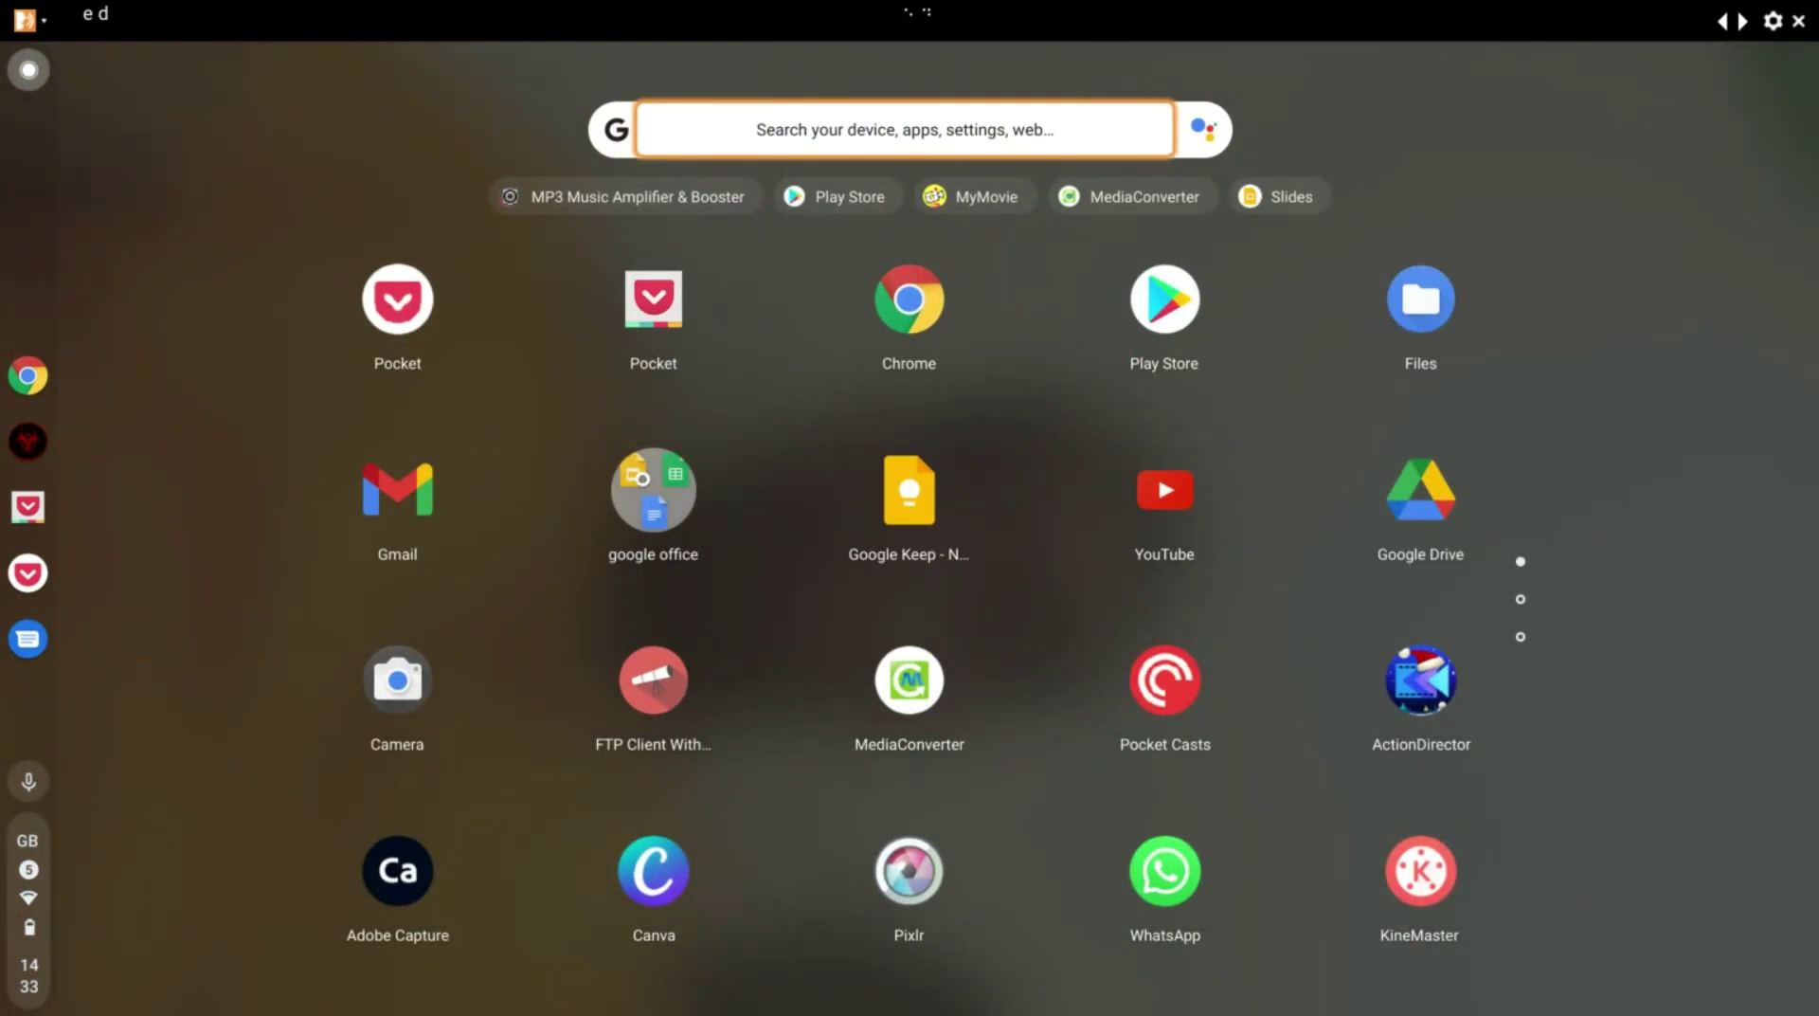
key(Tab)
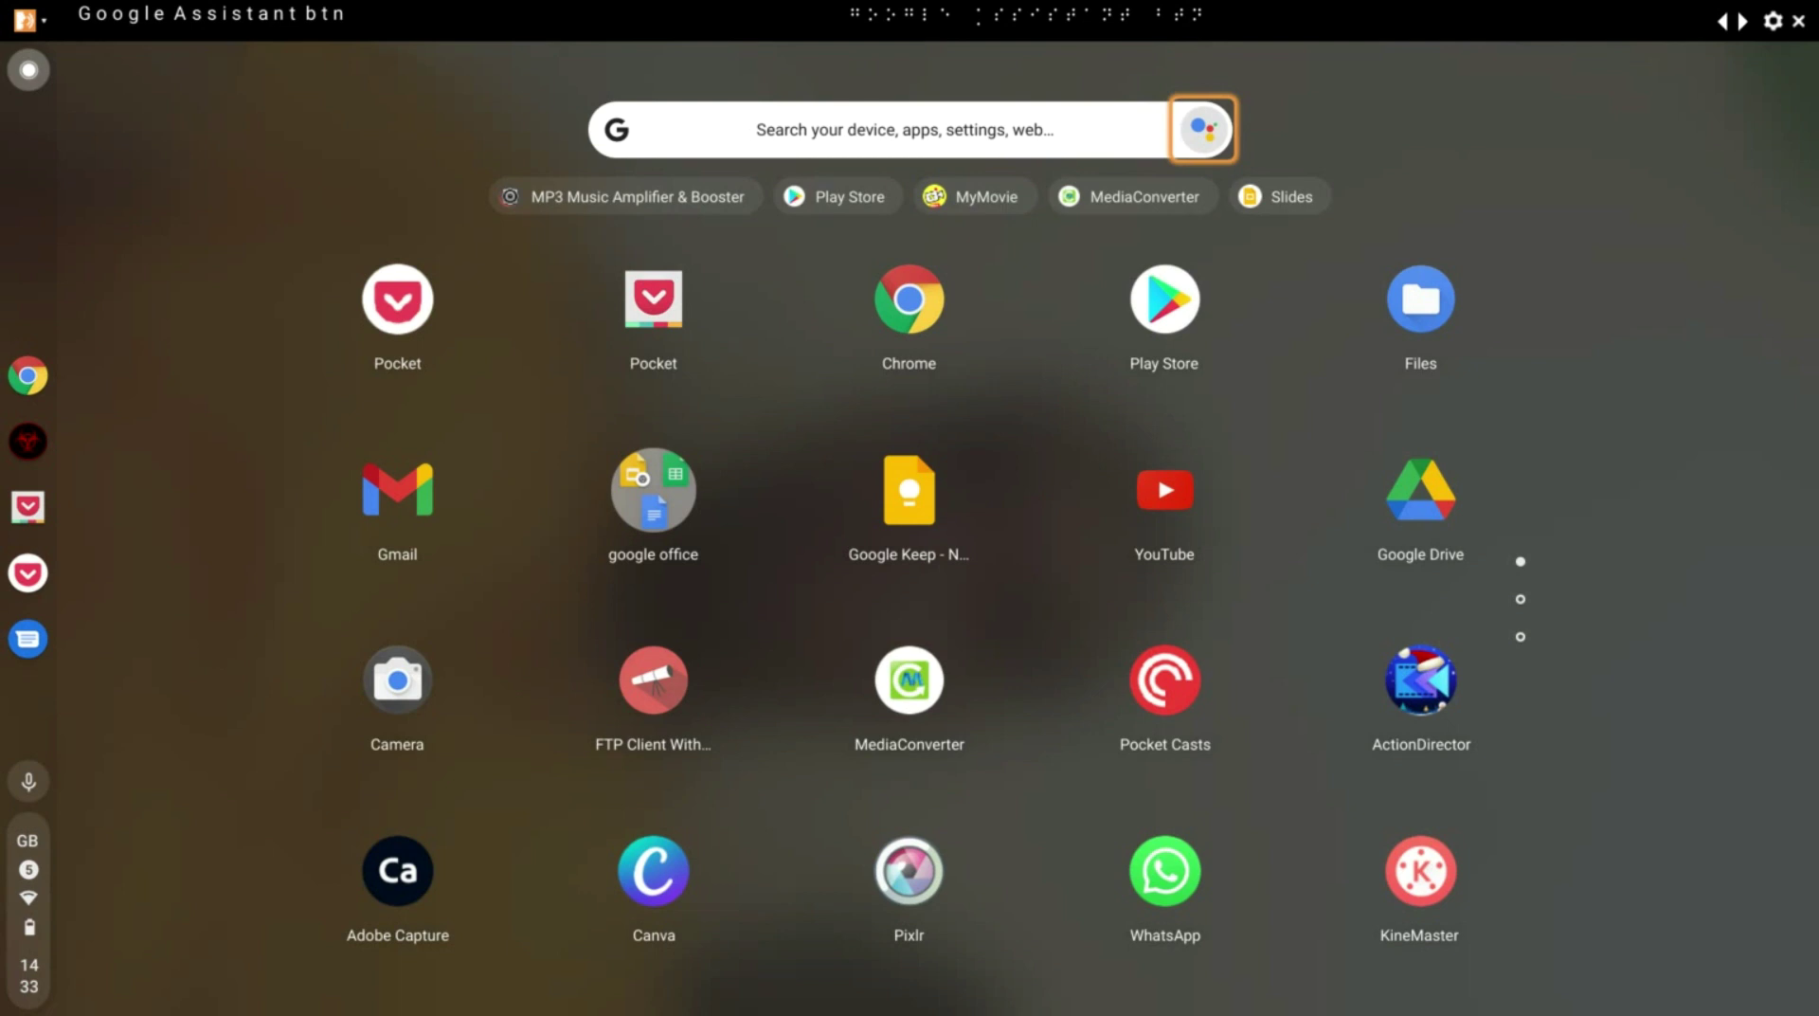
key(Tab)
key(Tab)
key(Tab)
key(Tab)
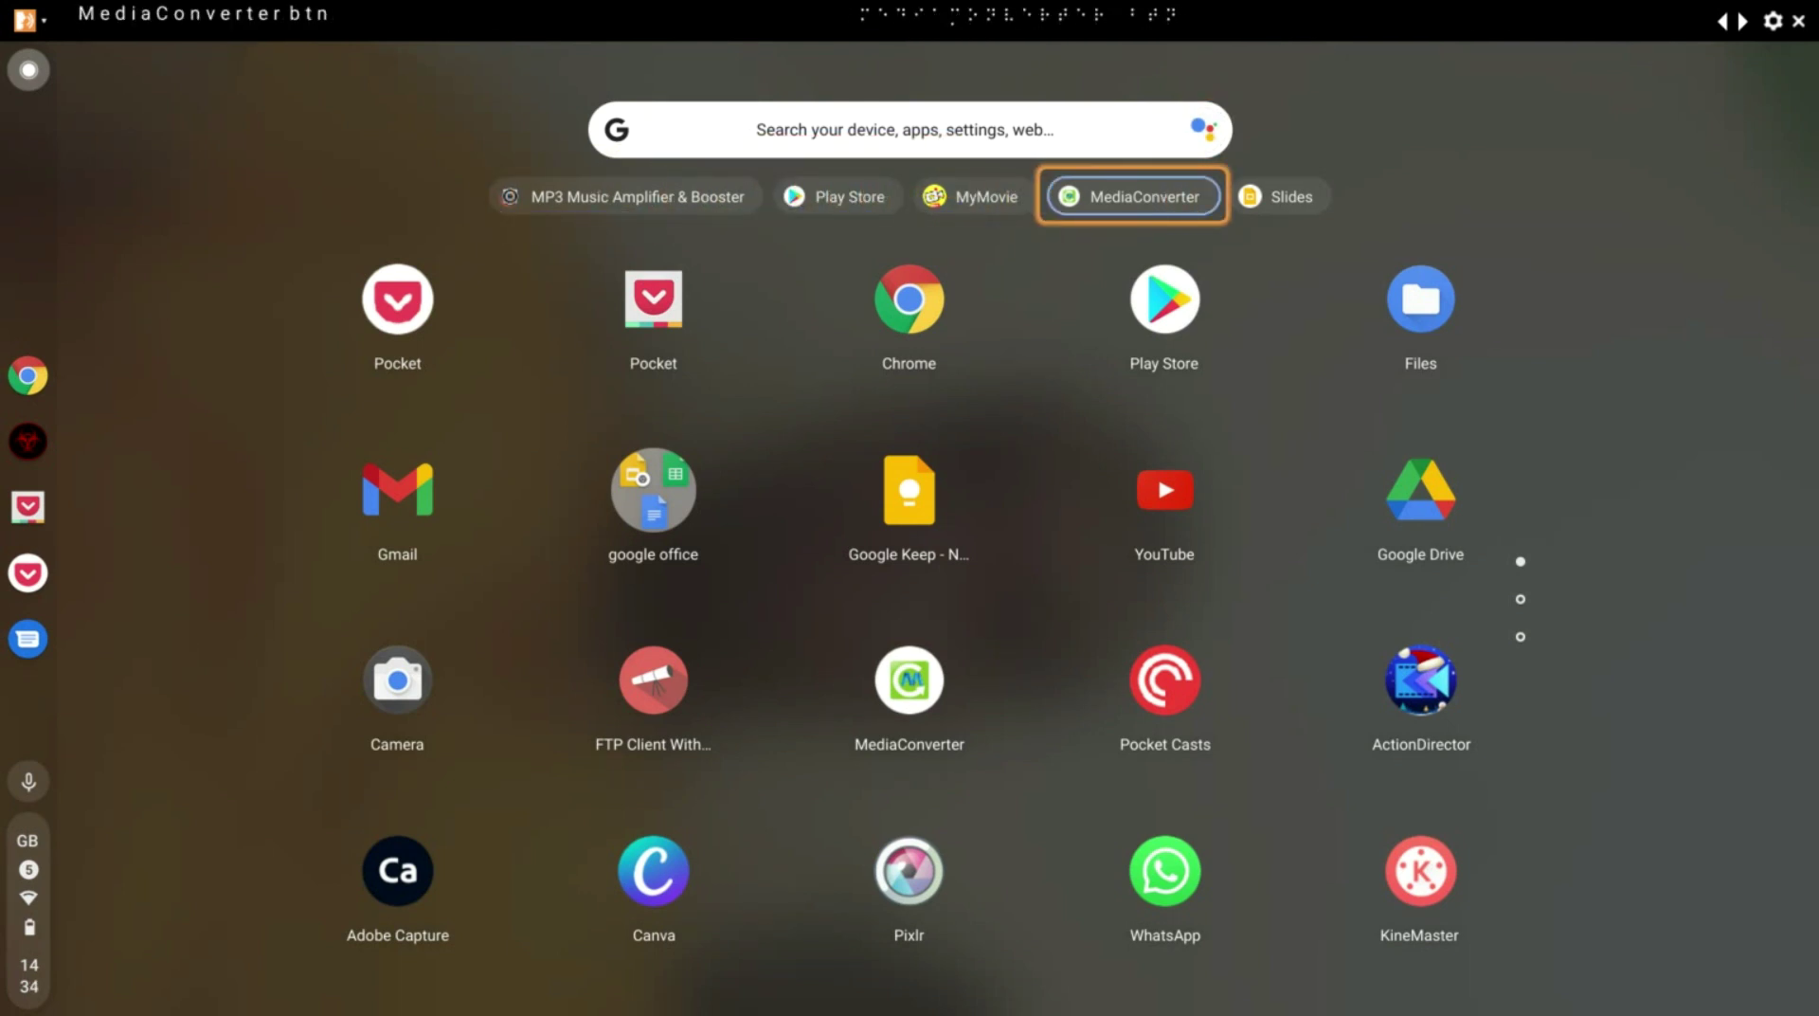
Step: Open the MediaConverter folder inside Play files in a new Files window
key(Return)
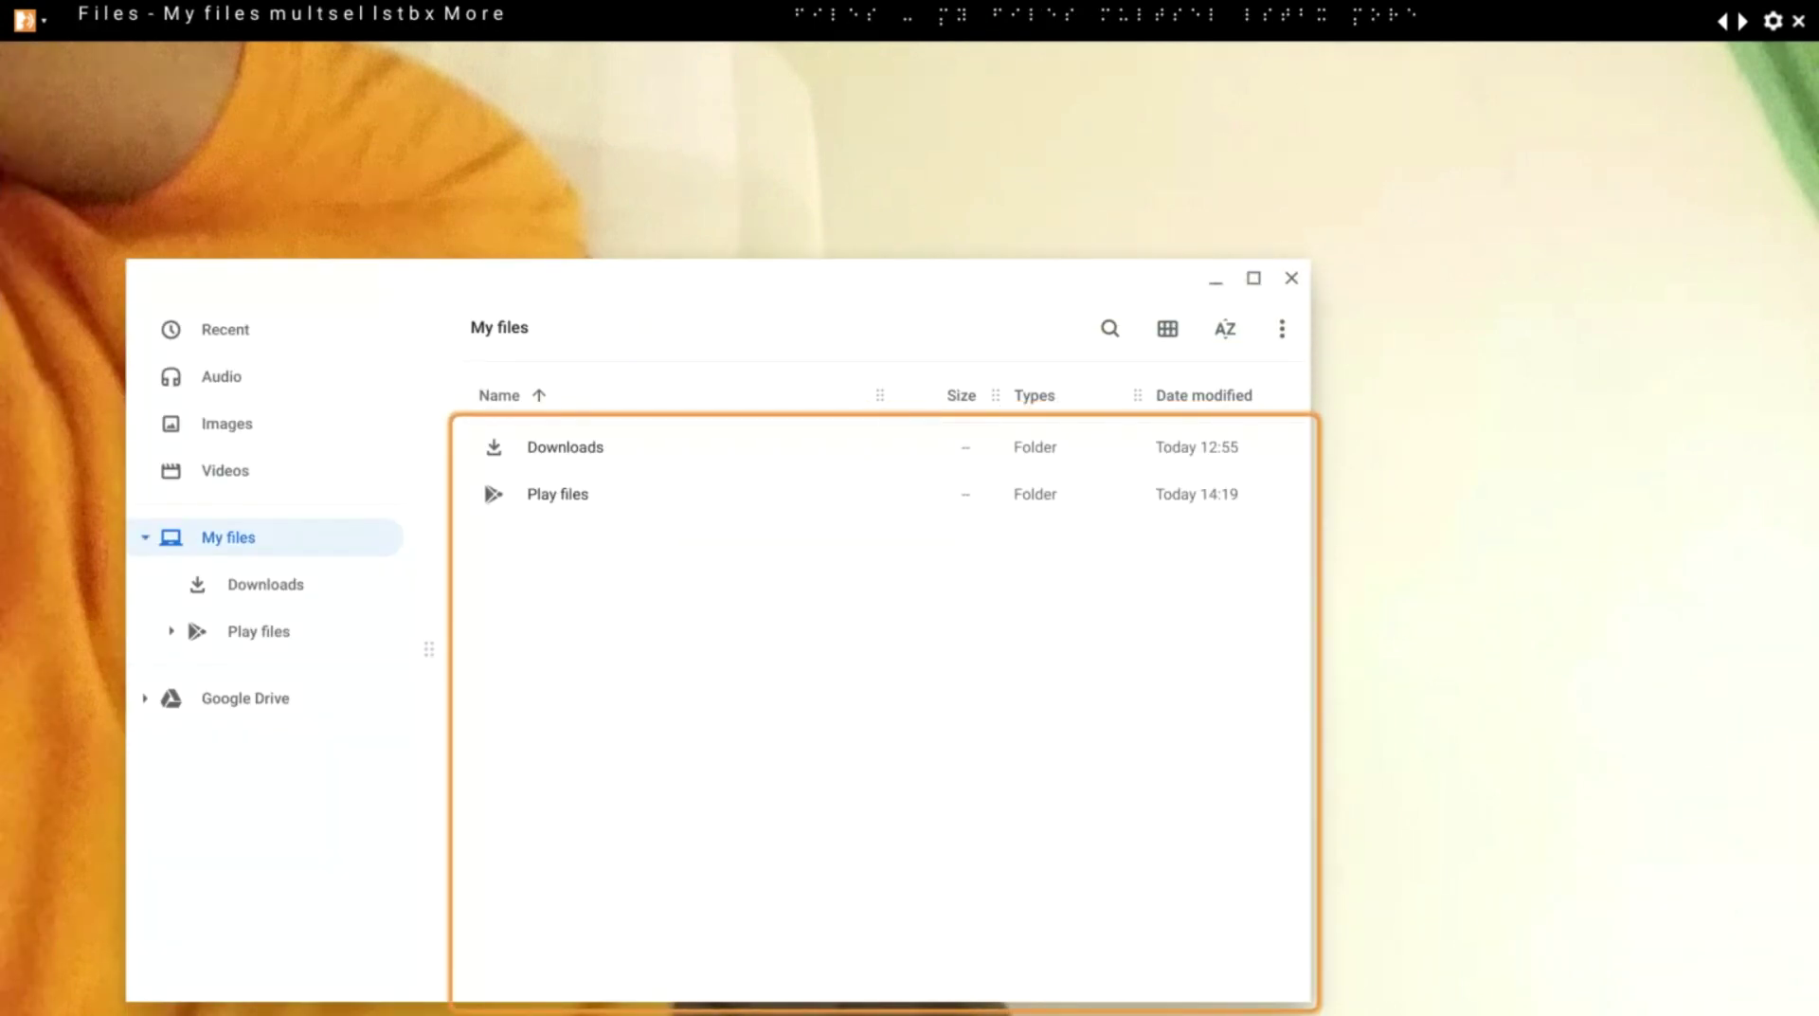
key(Down)
key(Return)
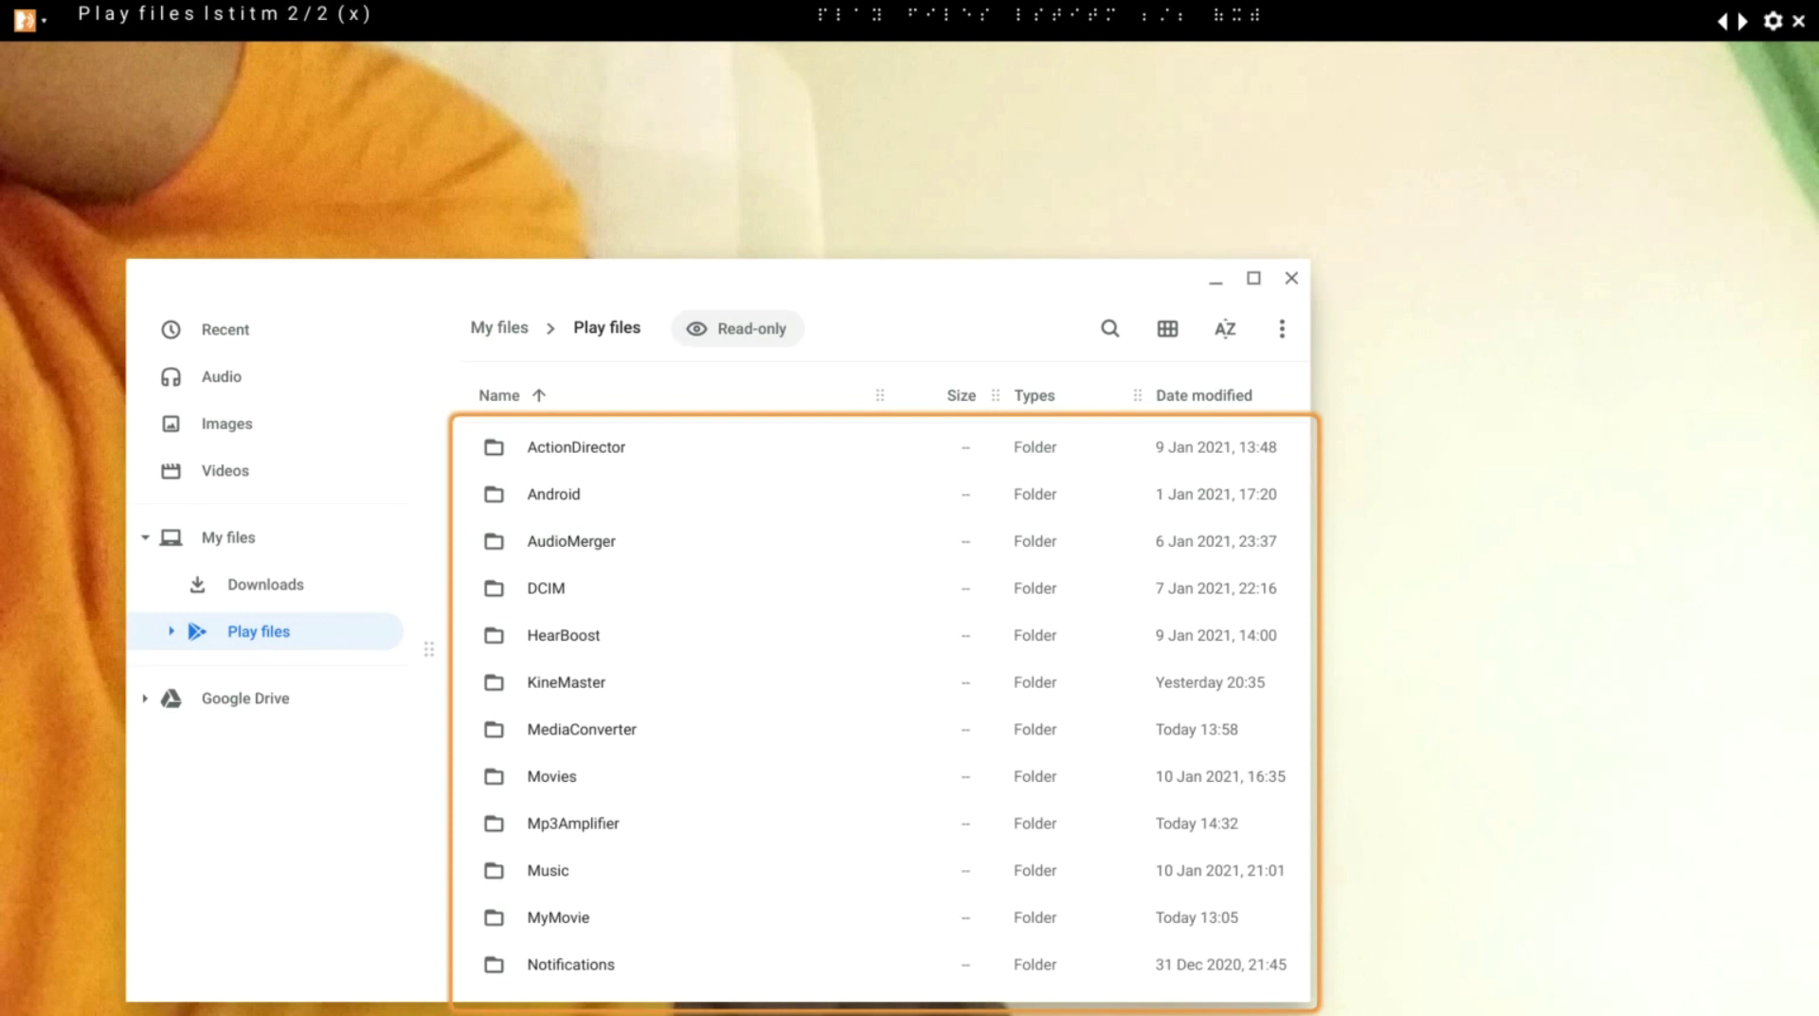
key(m)
key(Return)
Step: Delete the unamplified MP3 files audio_recorder_0 to audio_recorder_6 from the MediaConverter folder and close the Files window
key(Down)
key(Down)
key(Down)
key(Down)
key(Down)
key(Up)
key(Down)
key(shift+Down)
key(shift+Down)
key(shift+Down)
key(shift+Down)
key(shift+Down)
key(shift+Down)
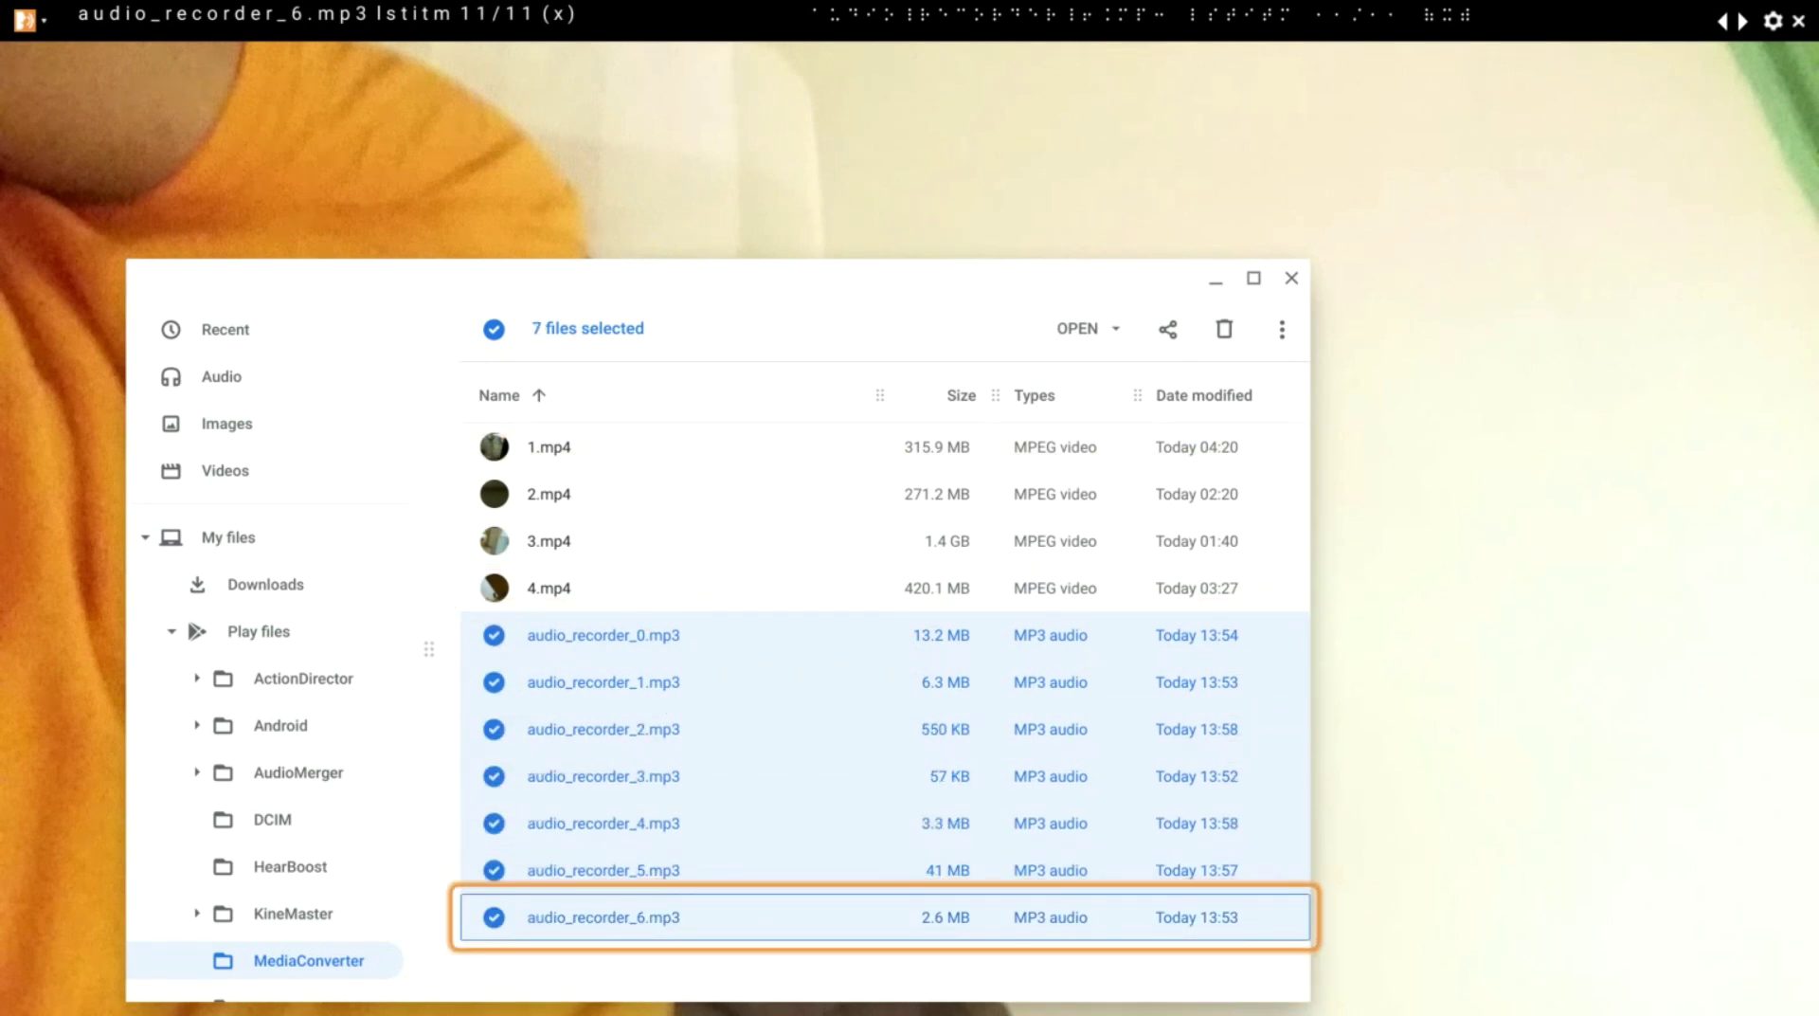
key(Delete)
key(Return)
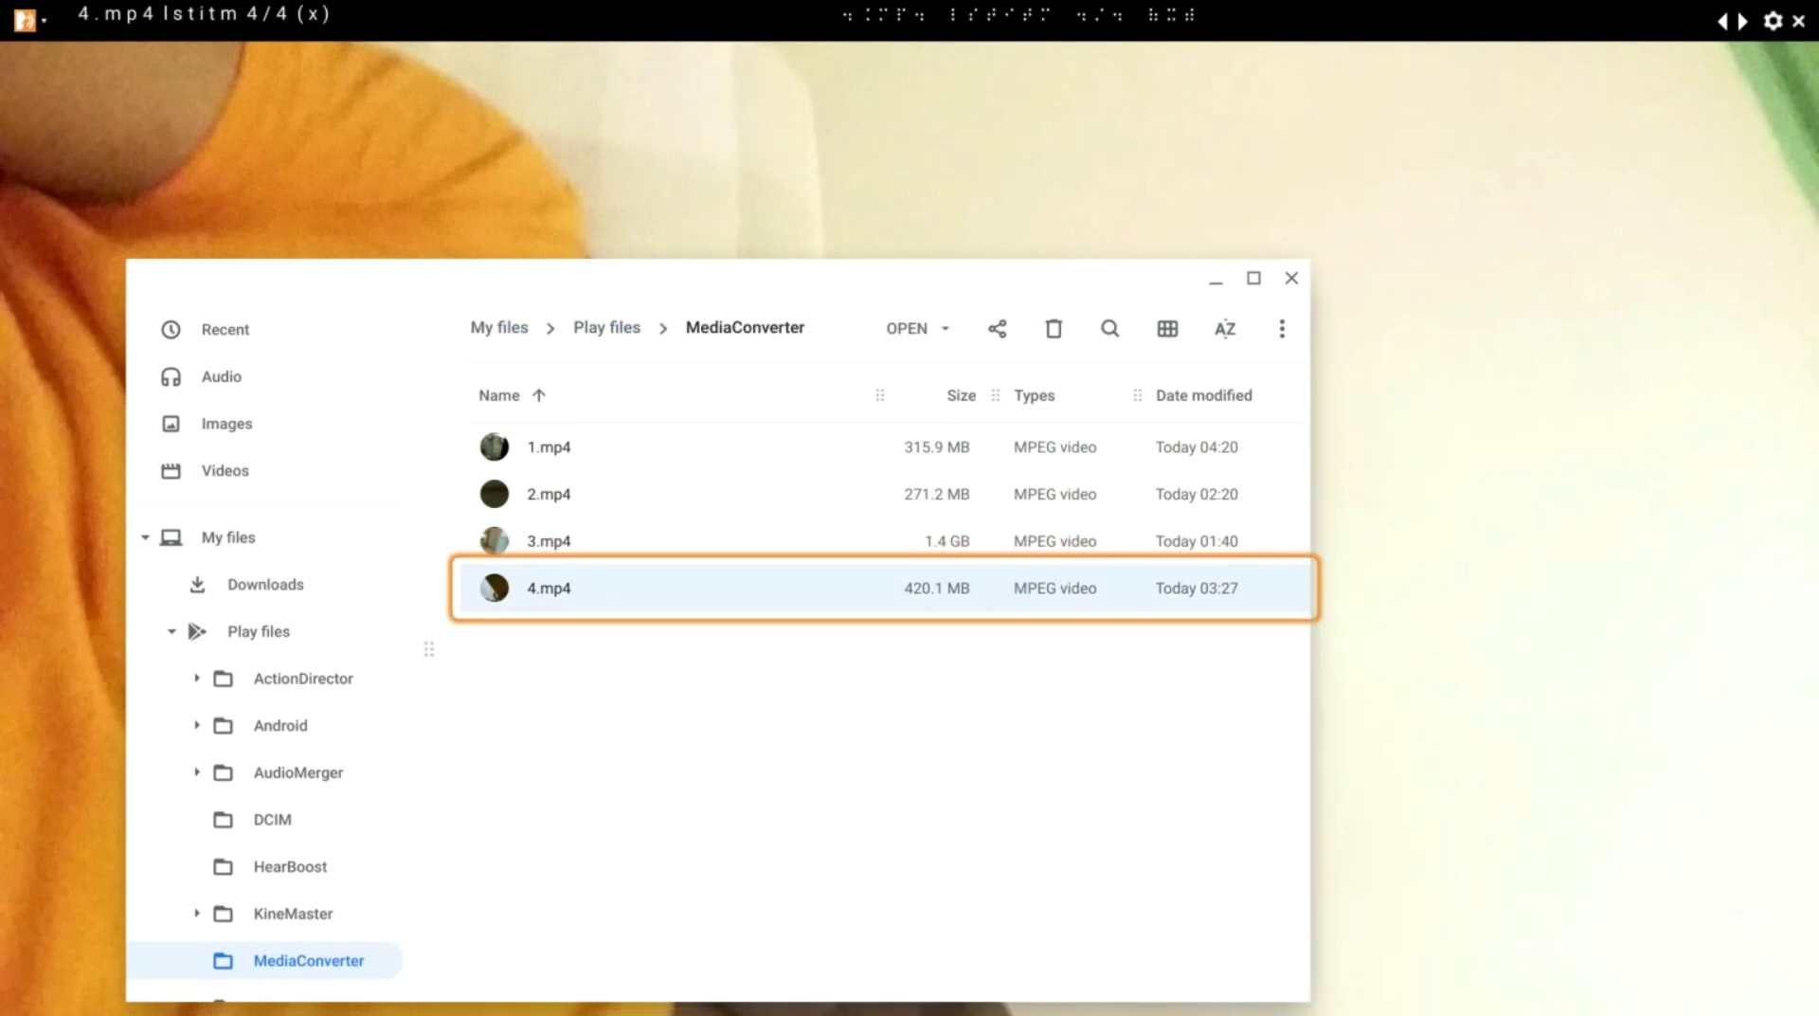
key(ctrl+w)
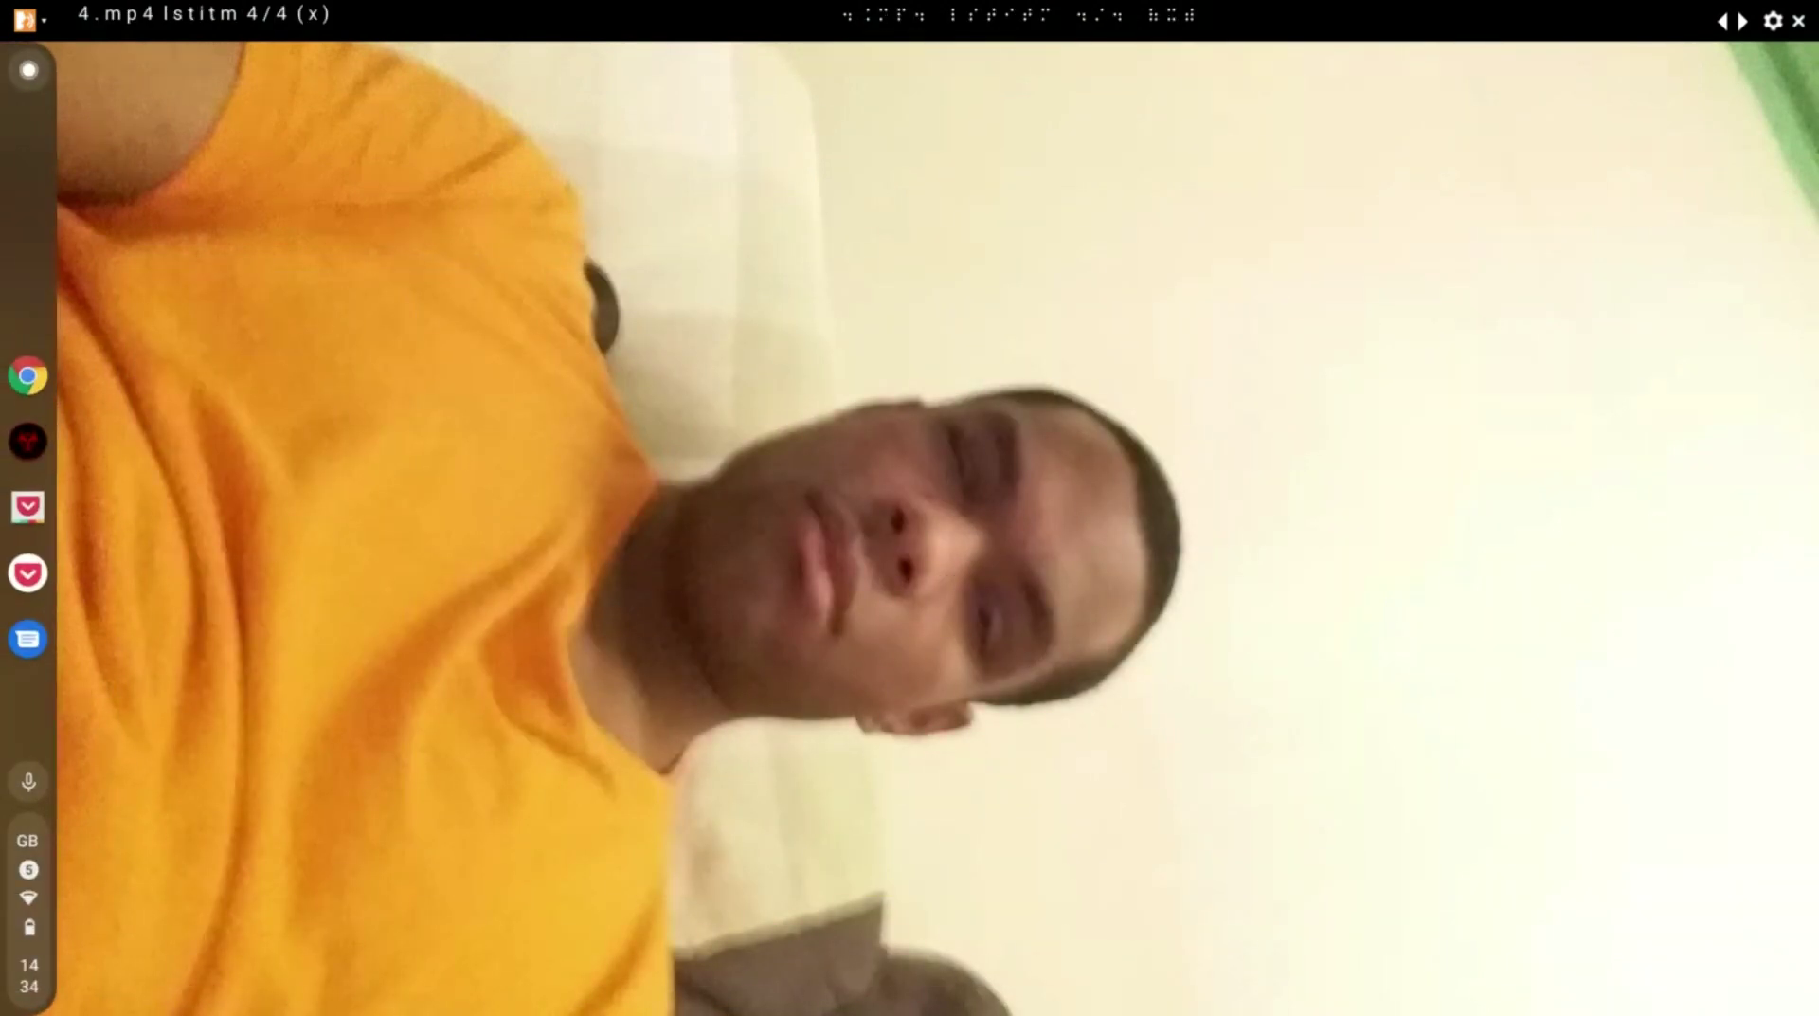
Step: Launch the MediaConverter app from the launcher's suggested apps
key(super)
key(Tab)
key(Tab)
key(Tab)
key(Tab)
key(Tab)
key(Tab)
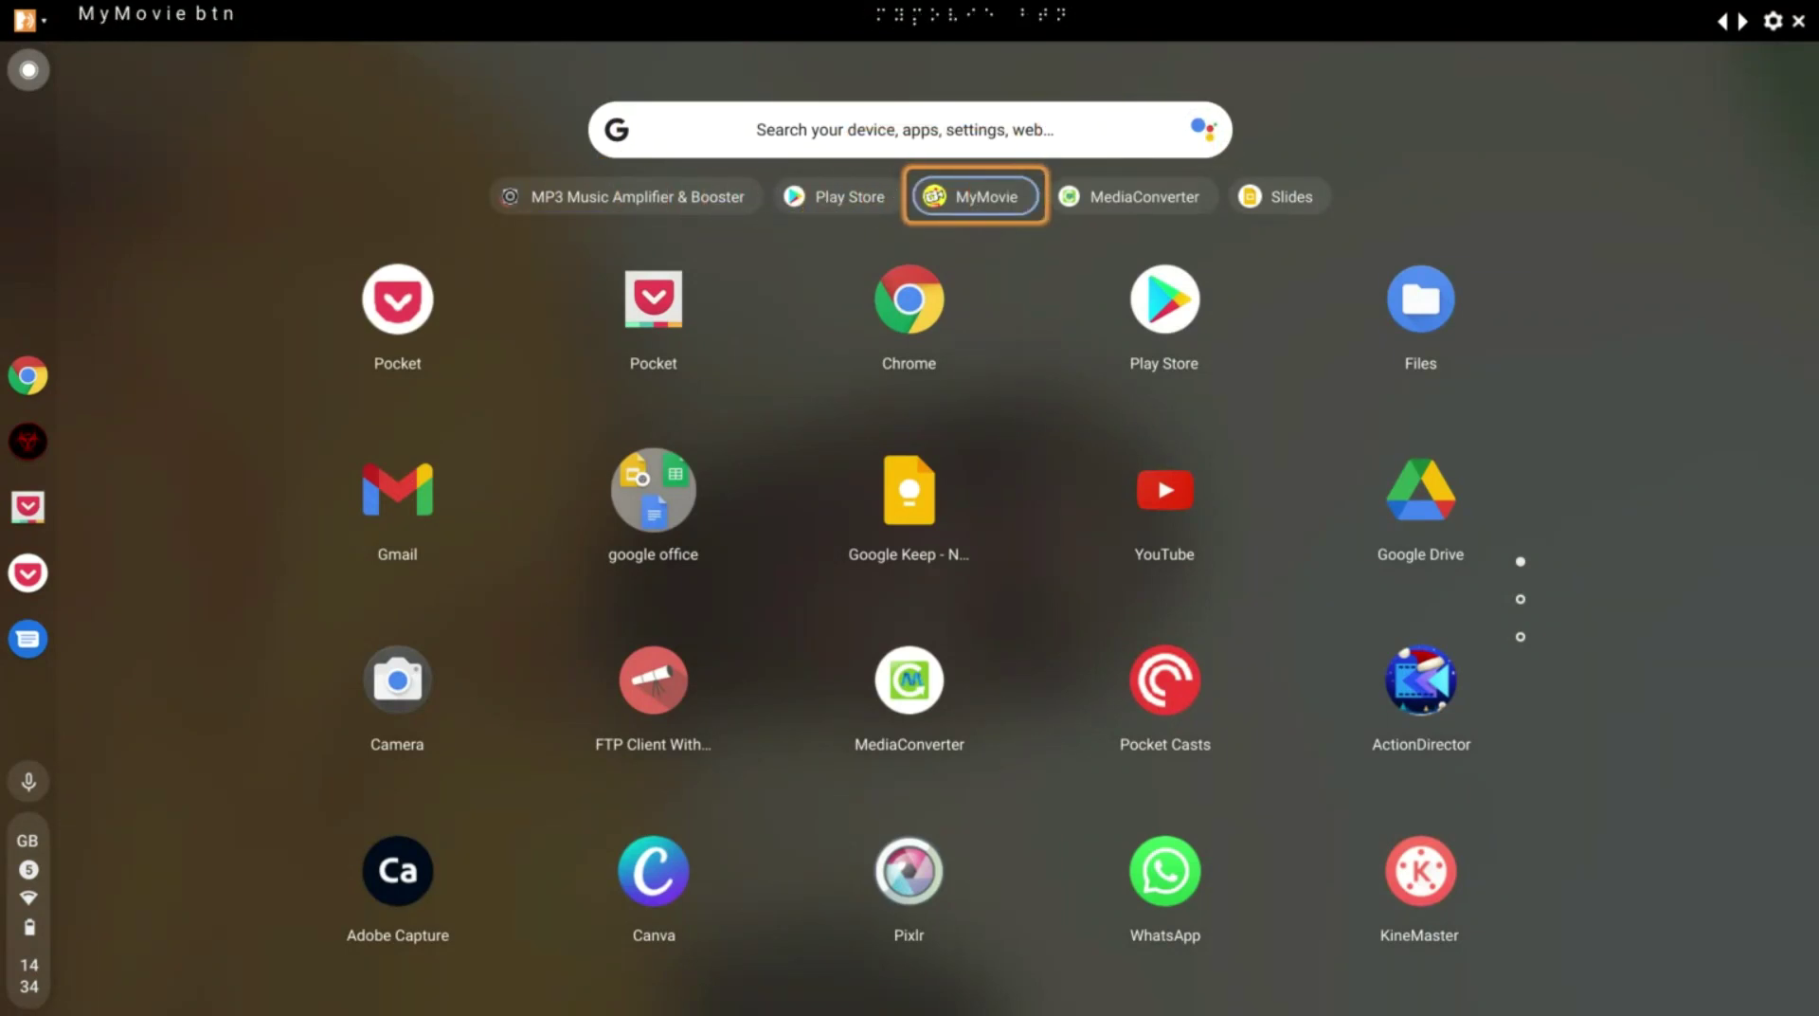
key(shift+Tab)
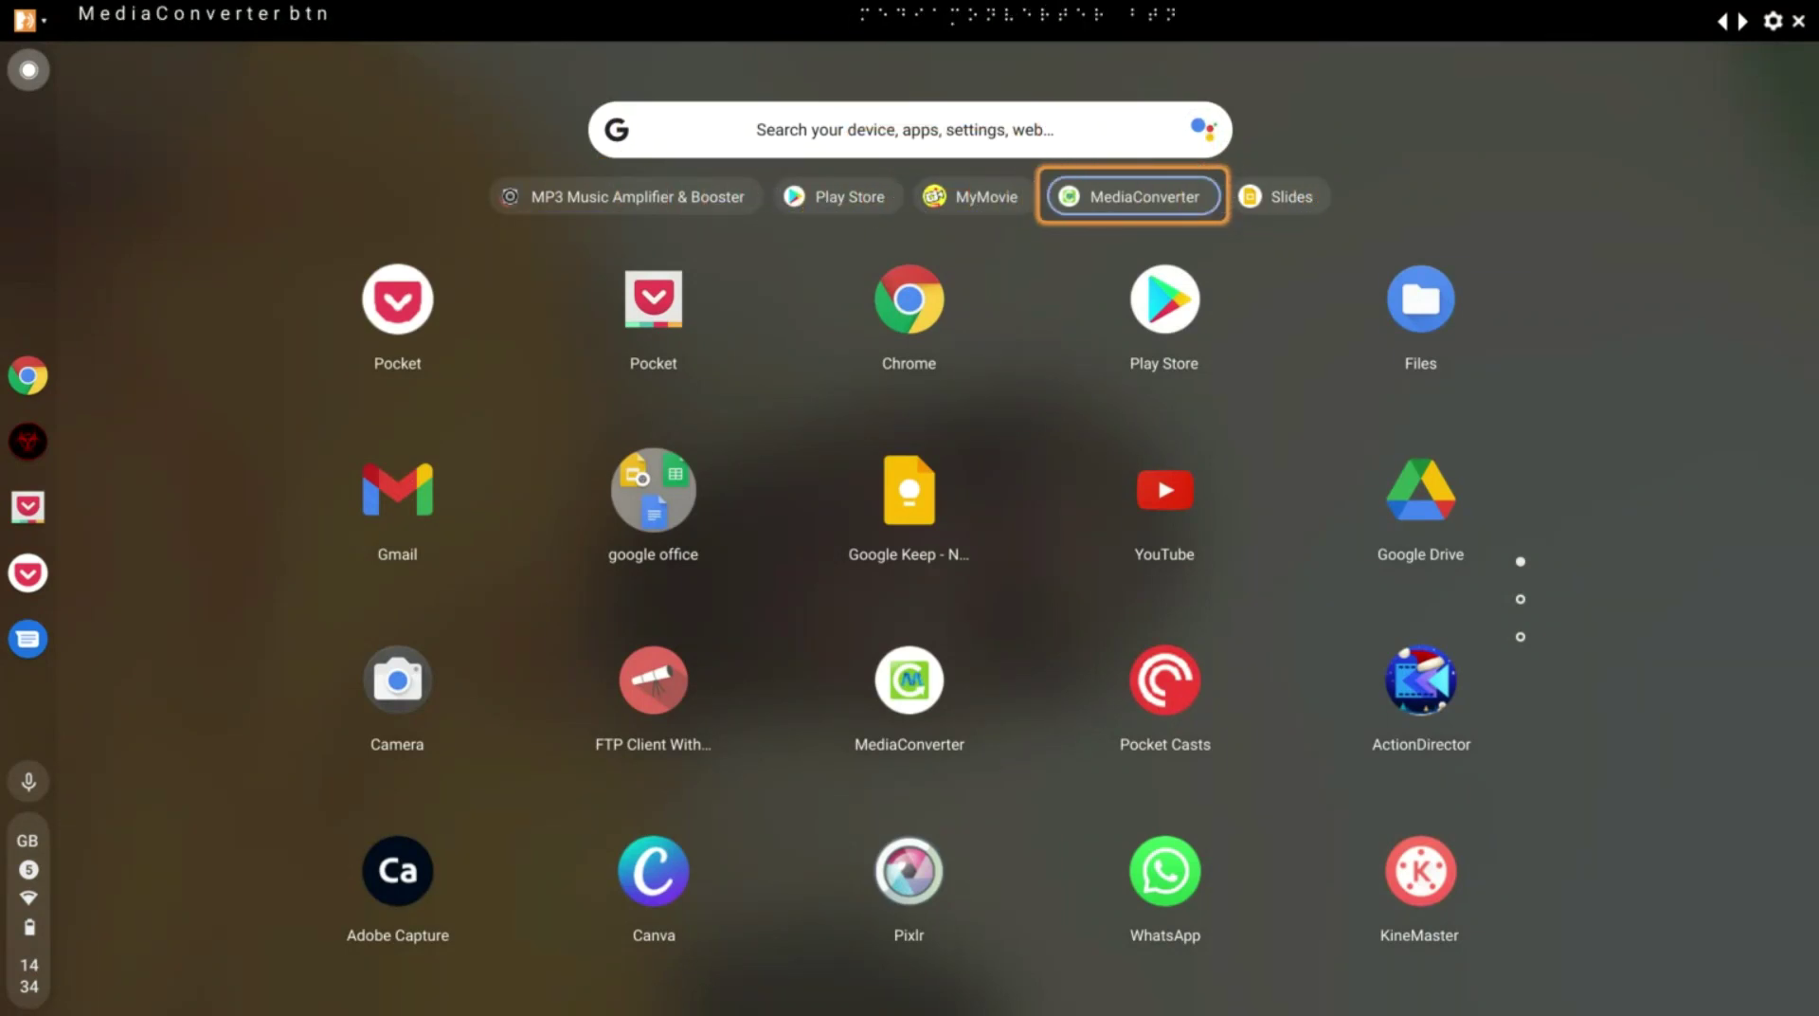
key(Return)
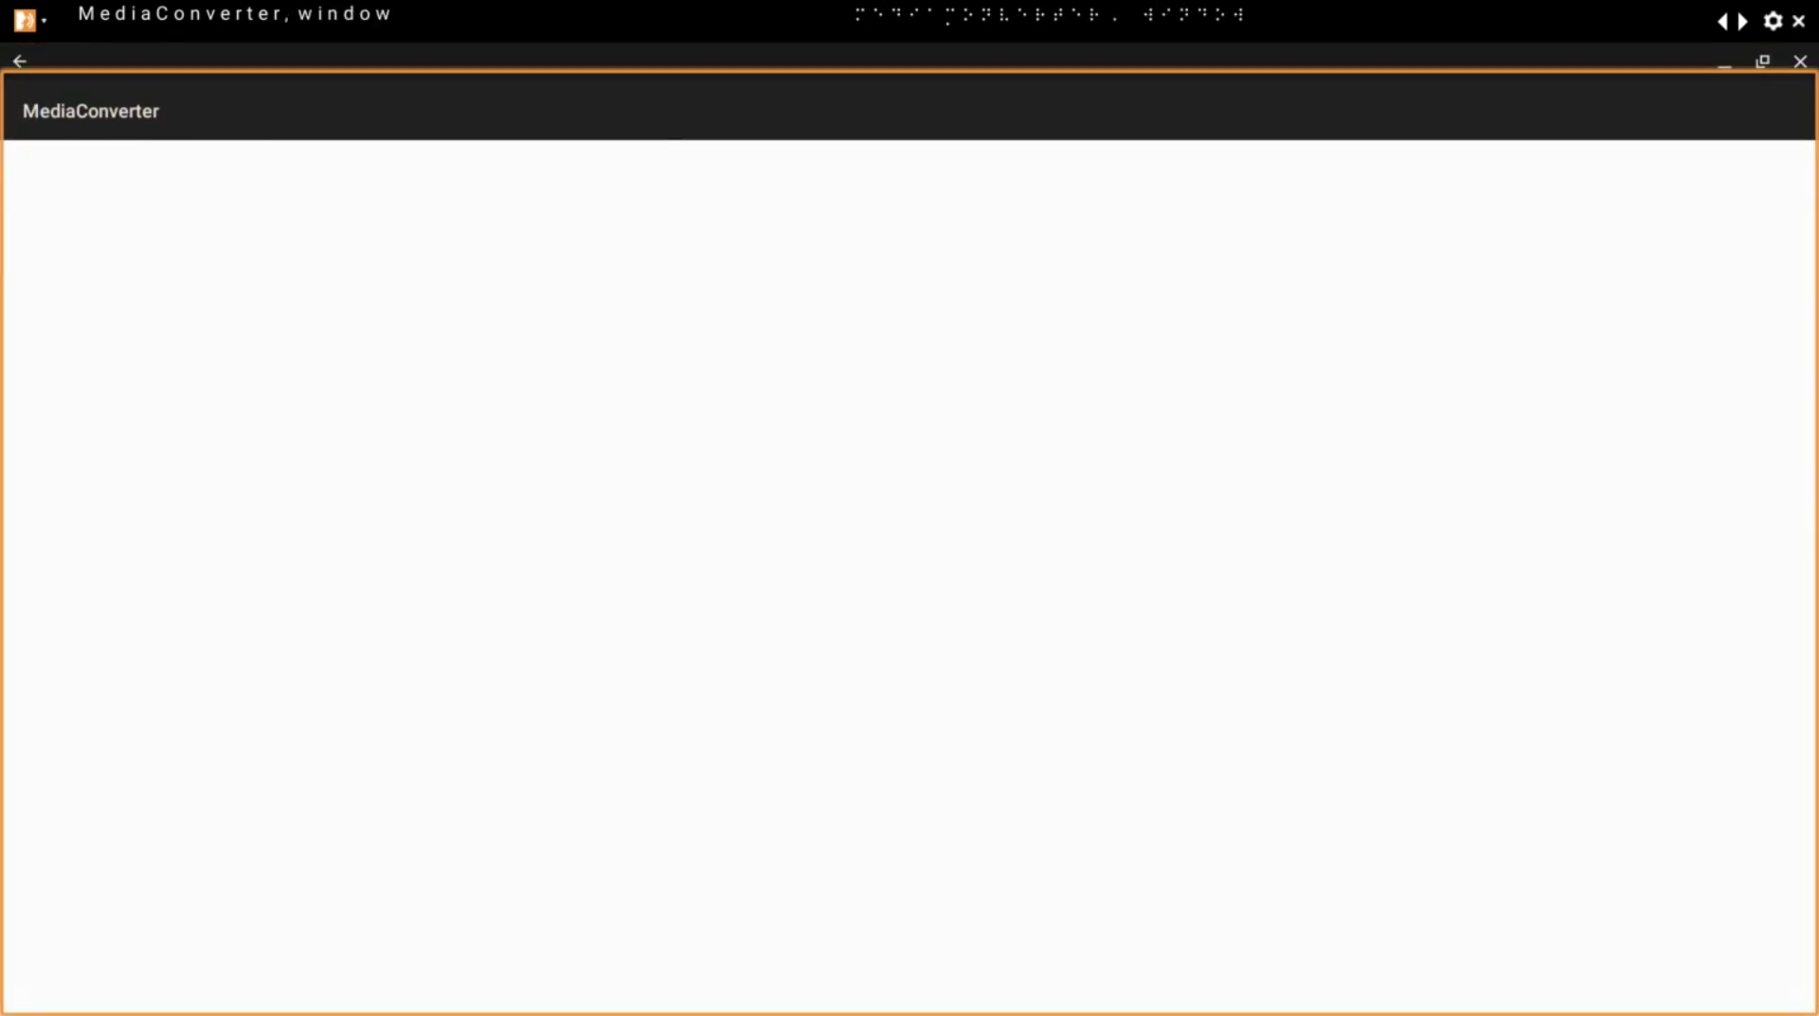
Step: Open the Mp3Amplifier folder in the MediaConverter folder list
key(Tab)
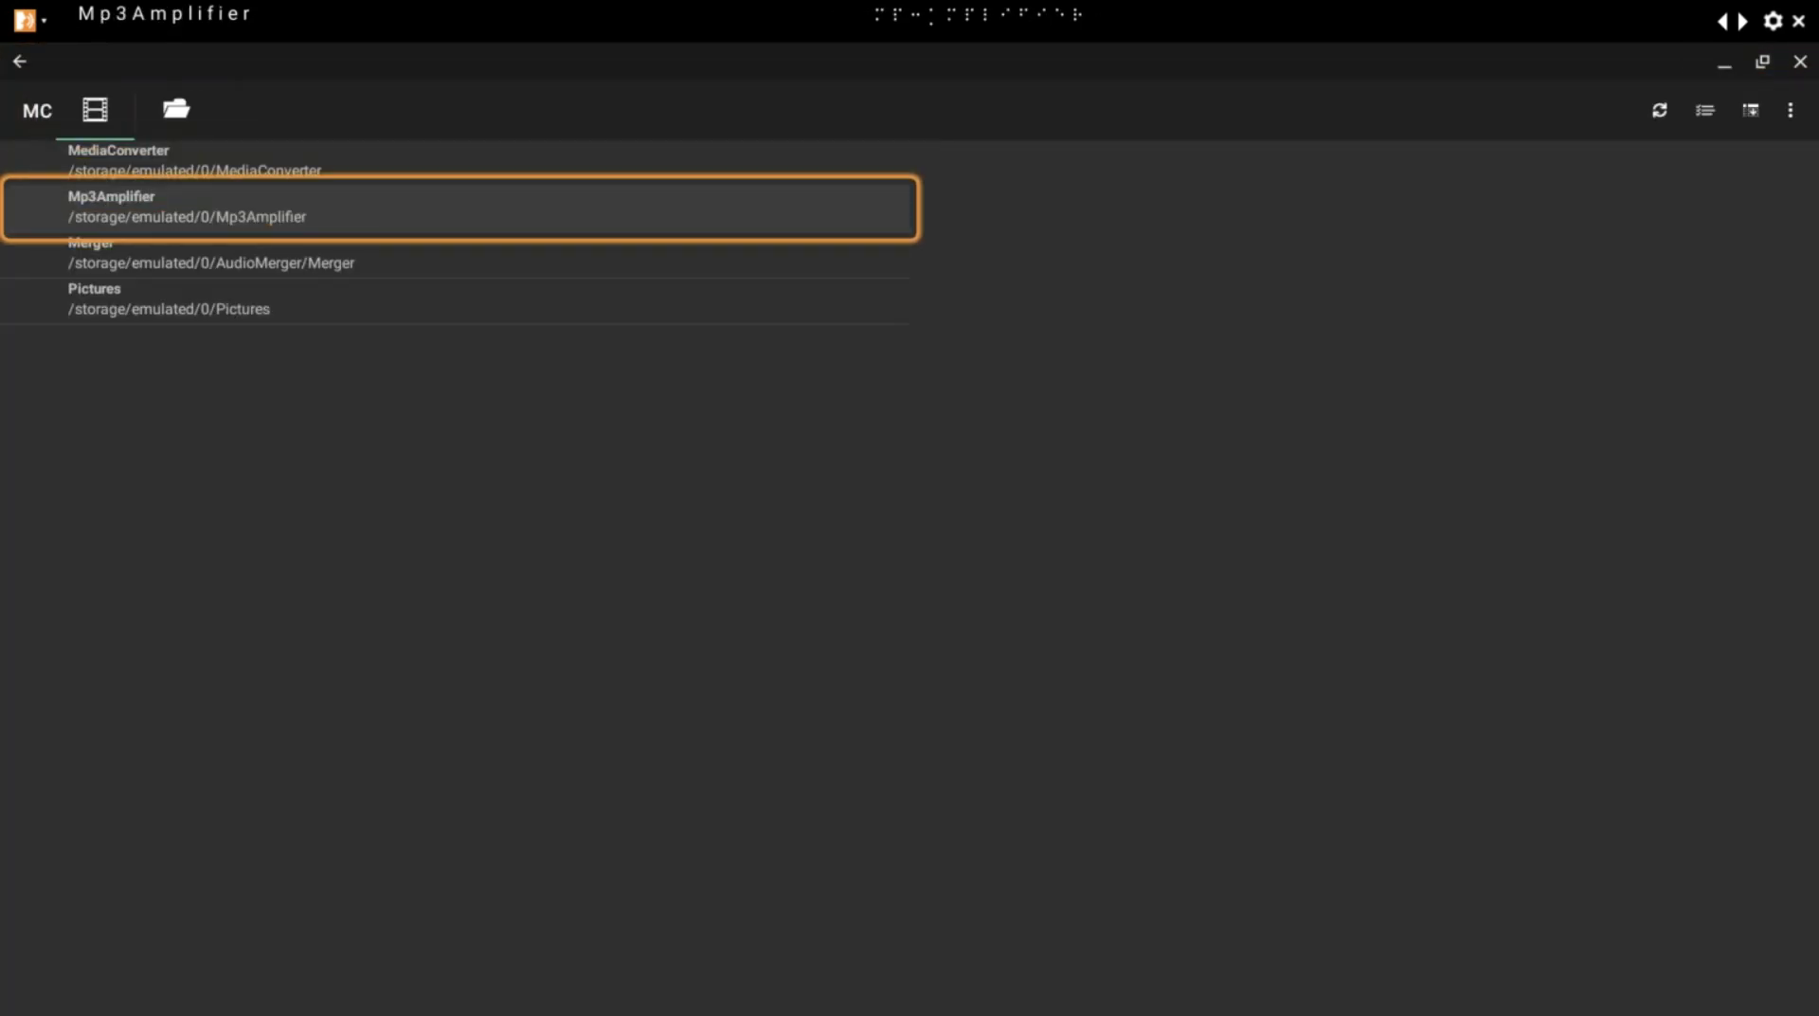
key(Tab)
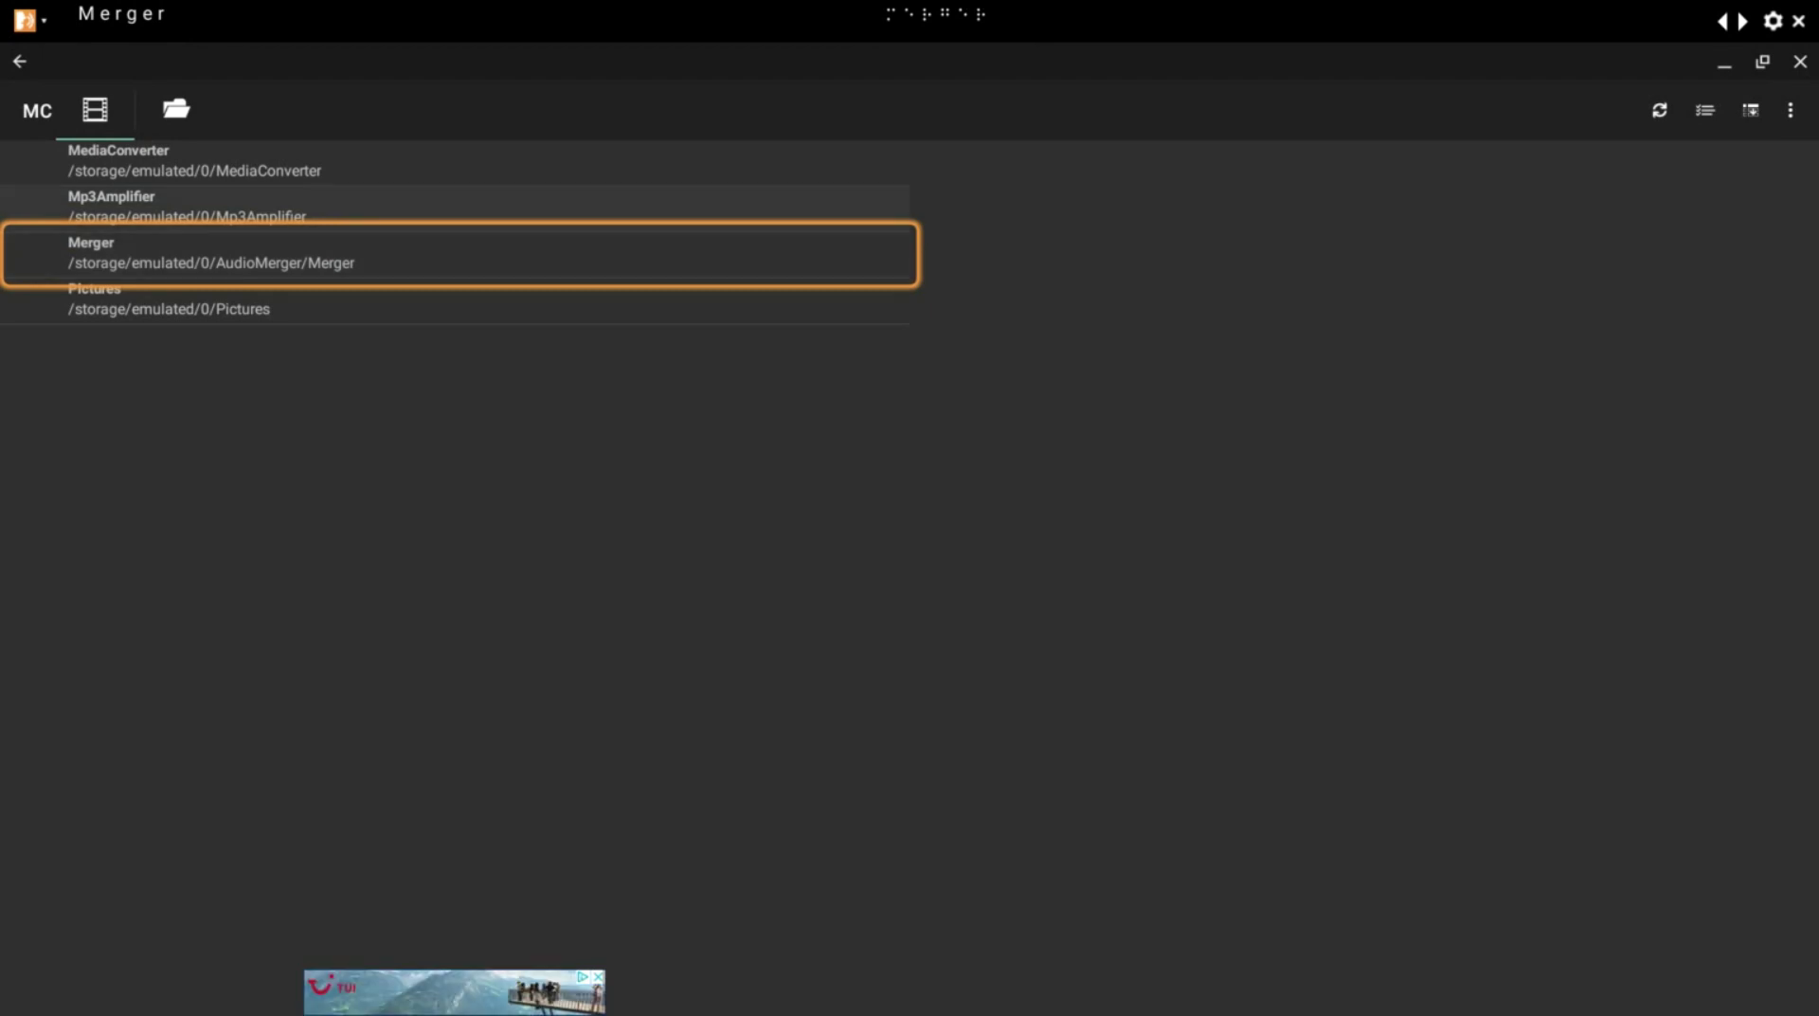
key(shift+Tab)
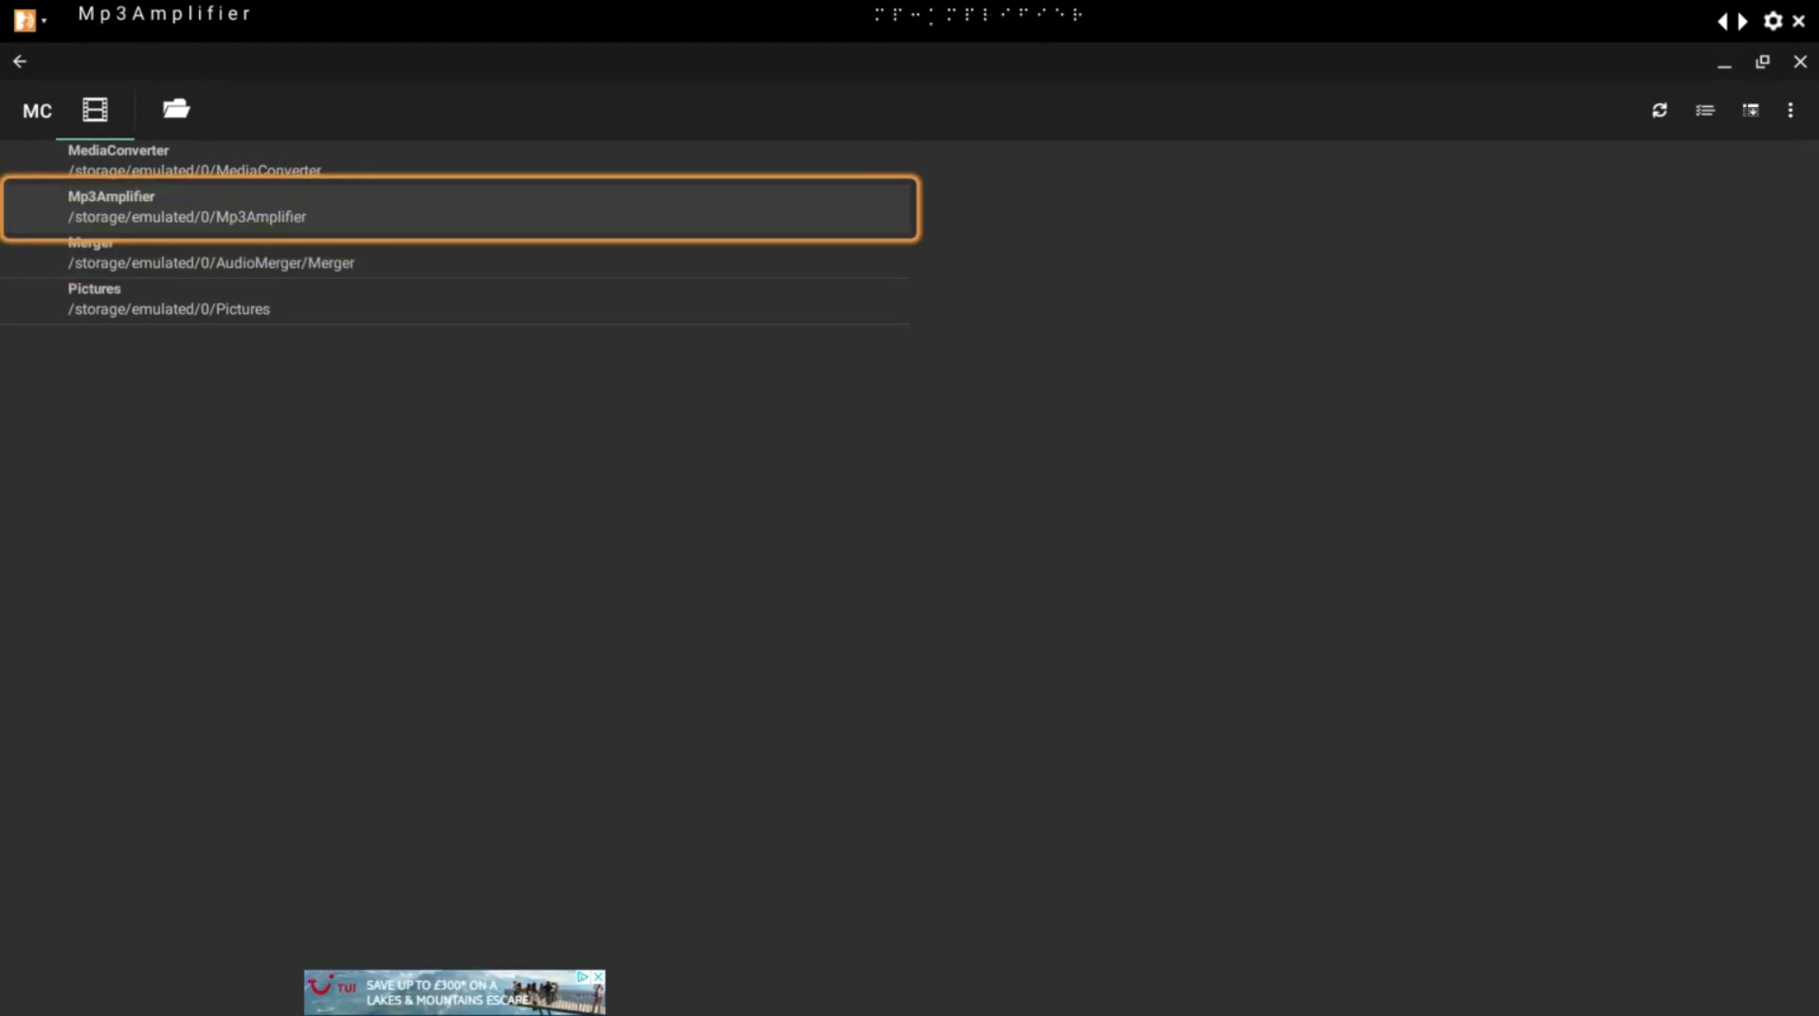
key(Return)
key(Right)
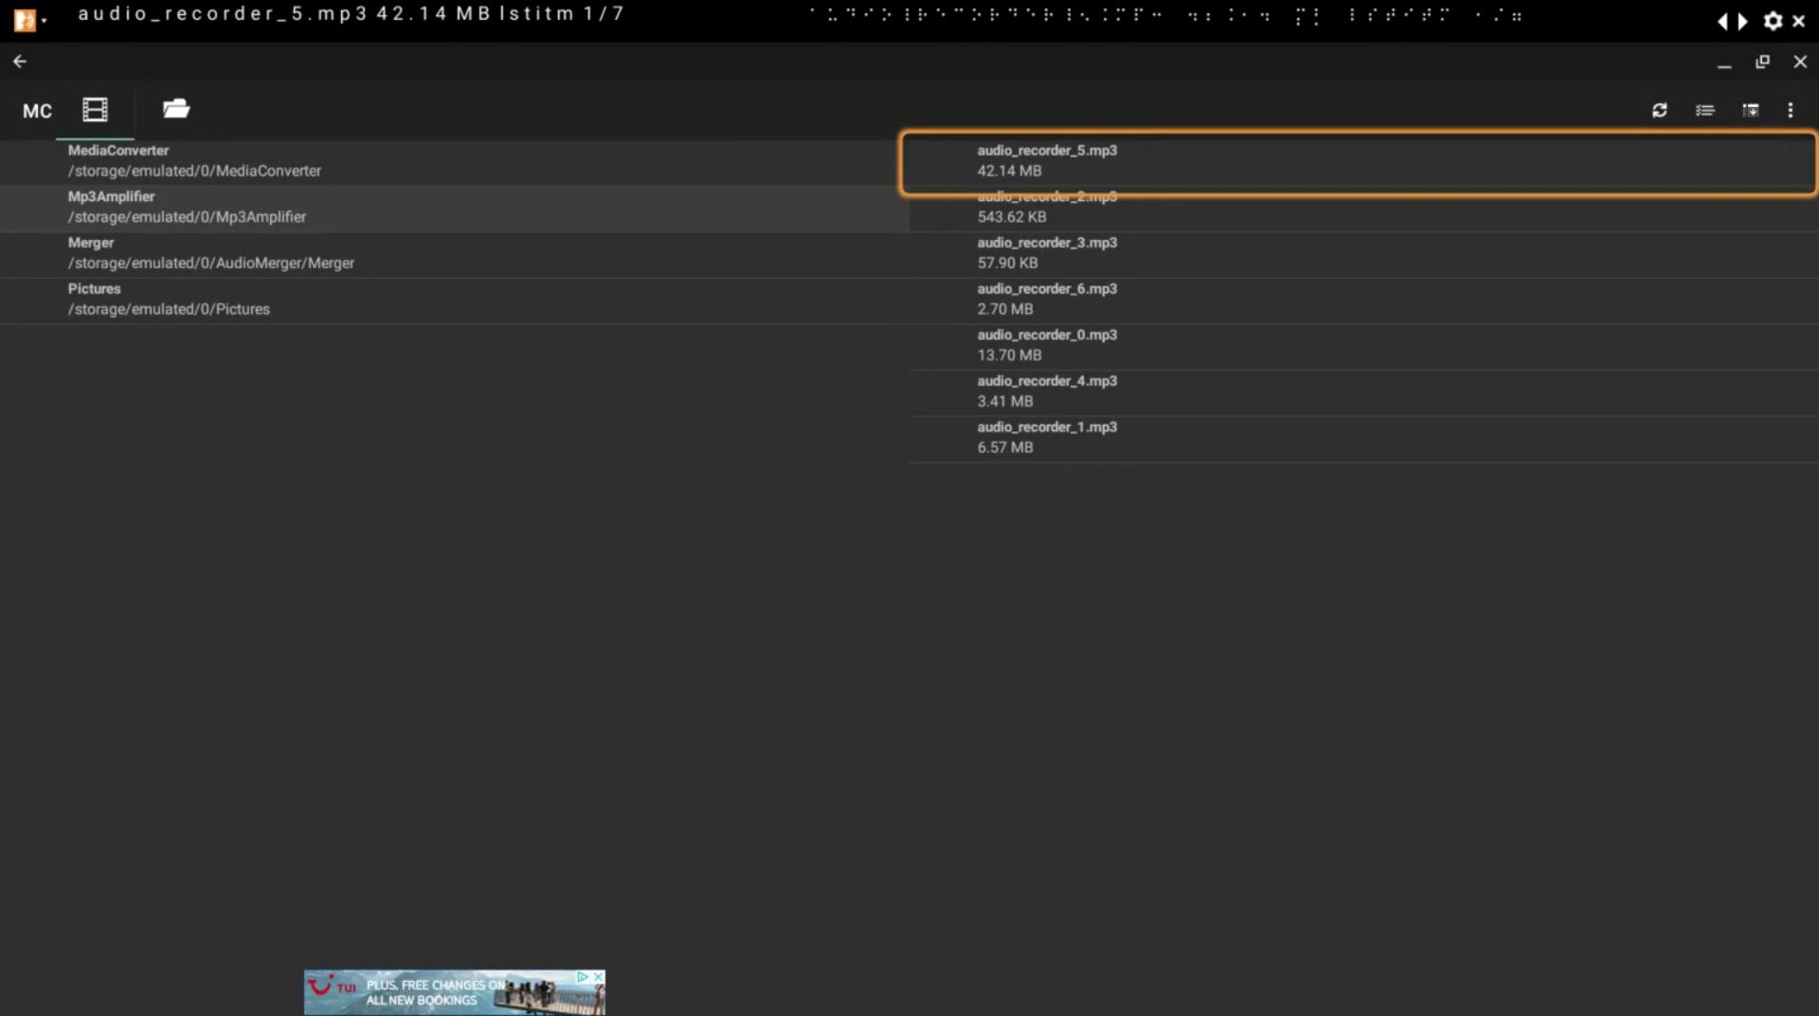
Step: Select all seven audio_recorder MP3 files in the Mp3Amplifier folder and open them for batch conversion
key(Up)
key(Left)
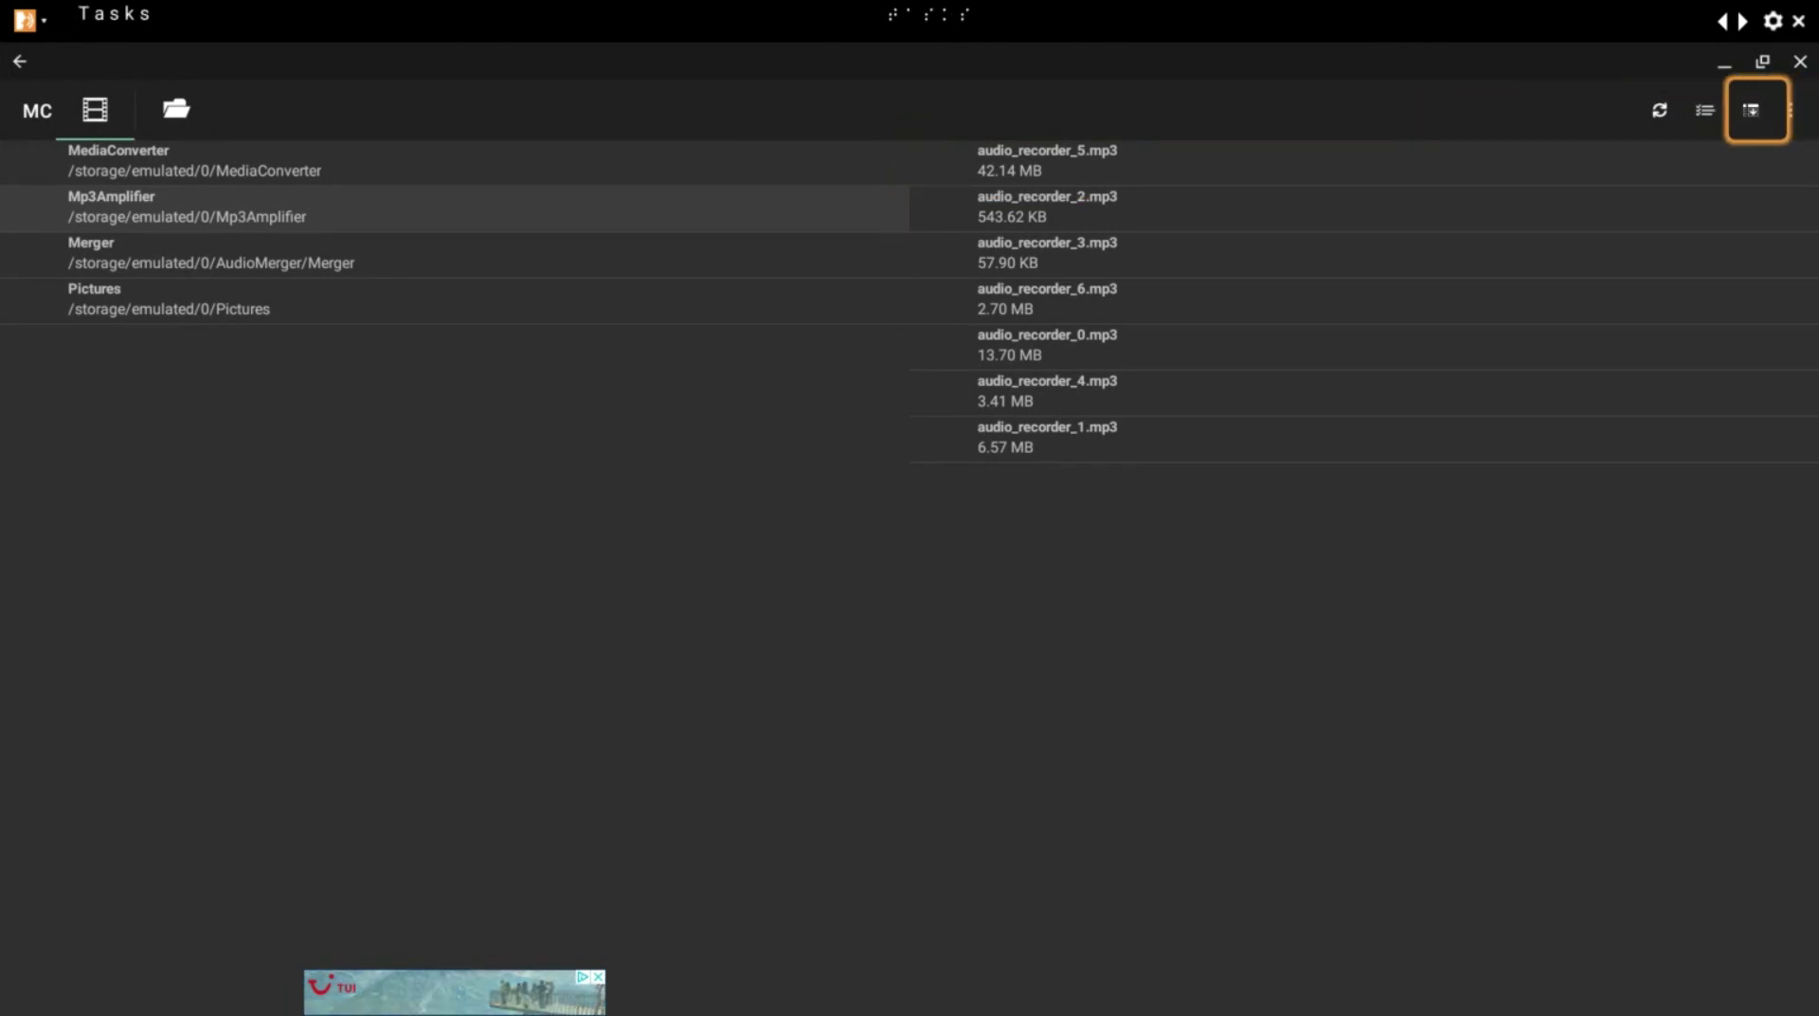
key(Left)
key(Return)
key(Tab)
key(Tab)
key(Tab)
key(Tab)
key(Tab)
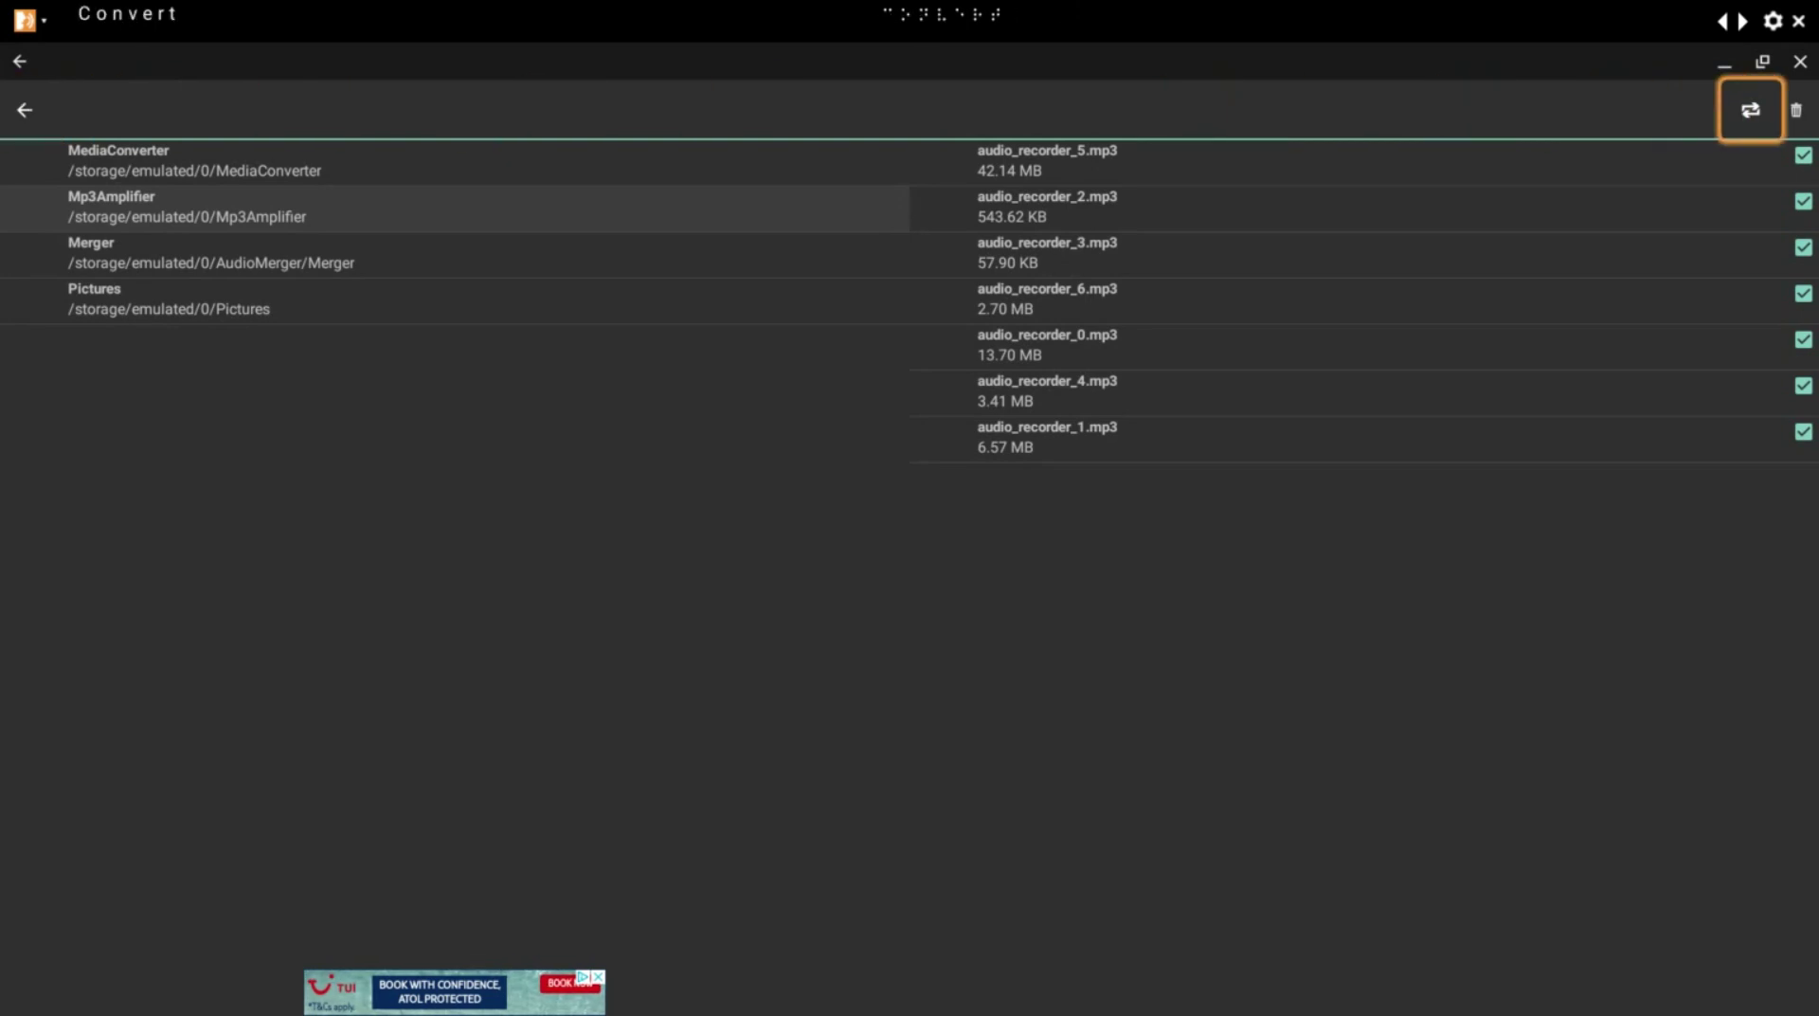
key(Return)
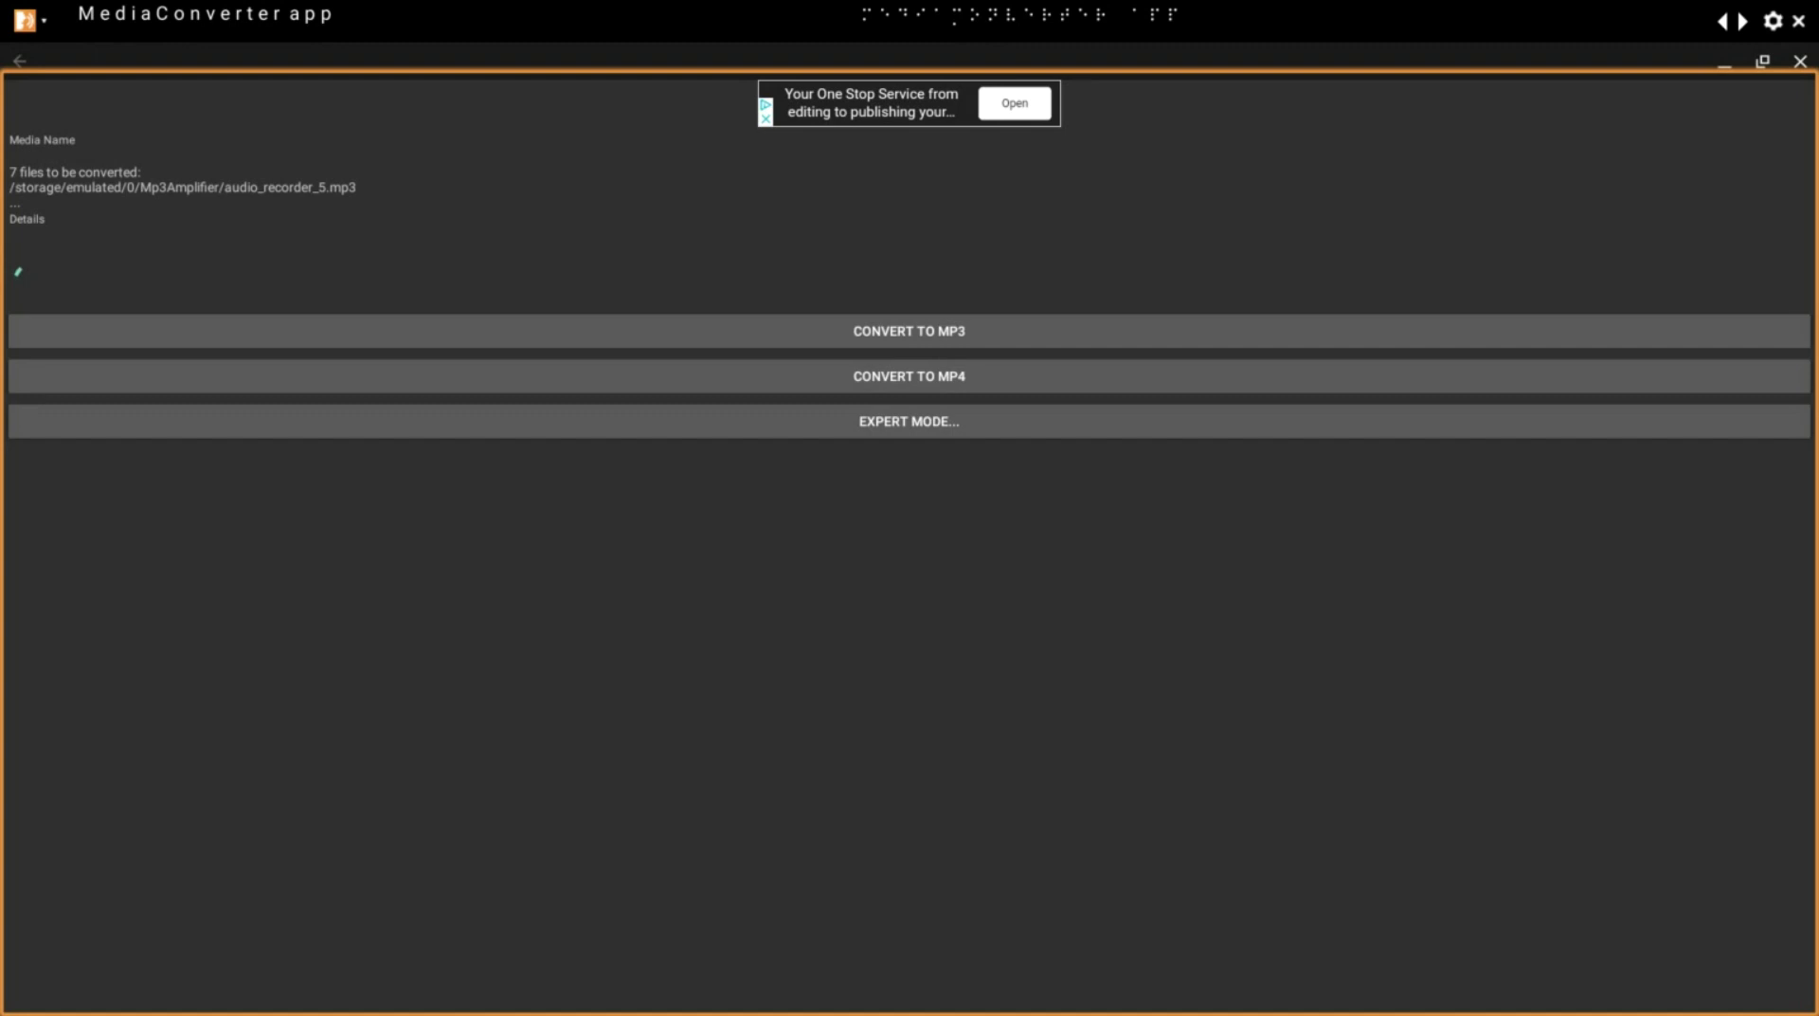
Step: Open the expert mode conversion settings for the seven selected files
key(Tab)
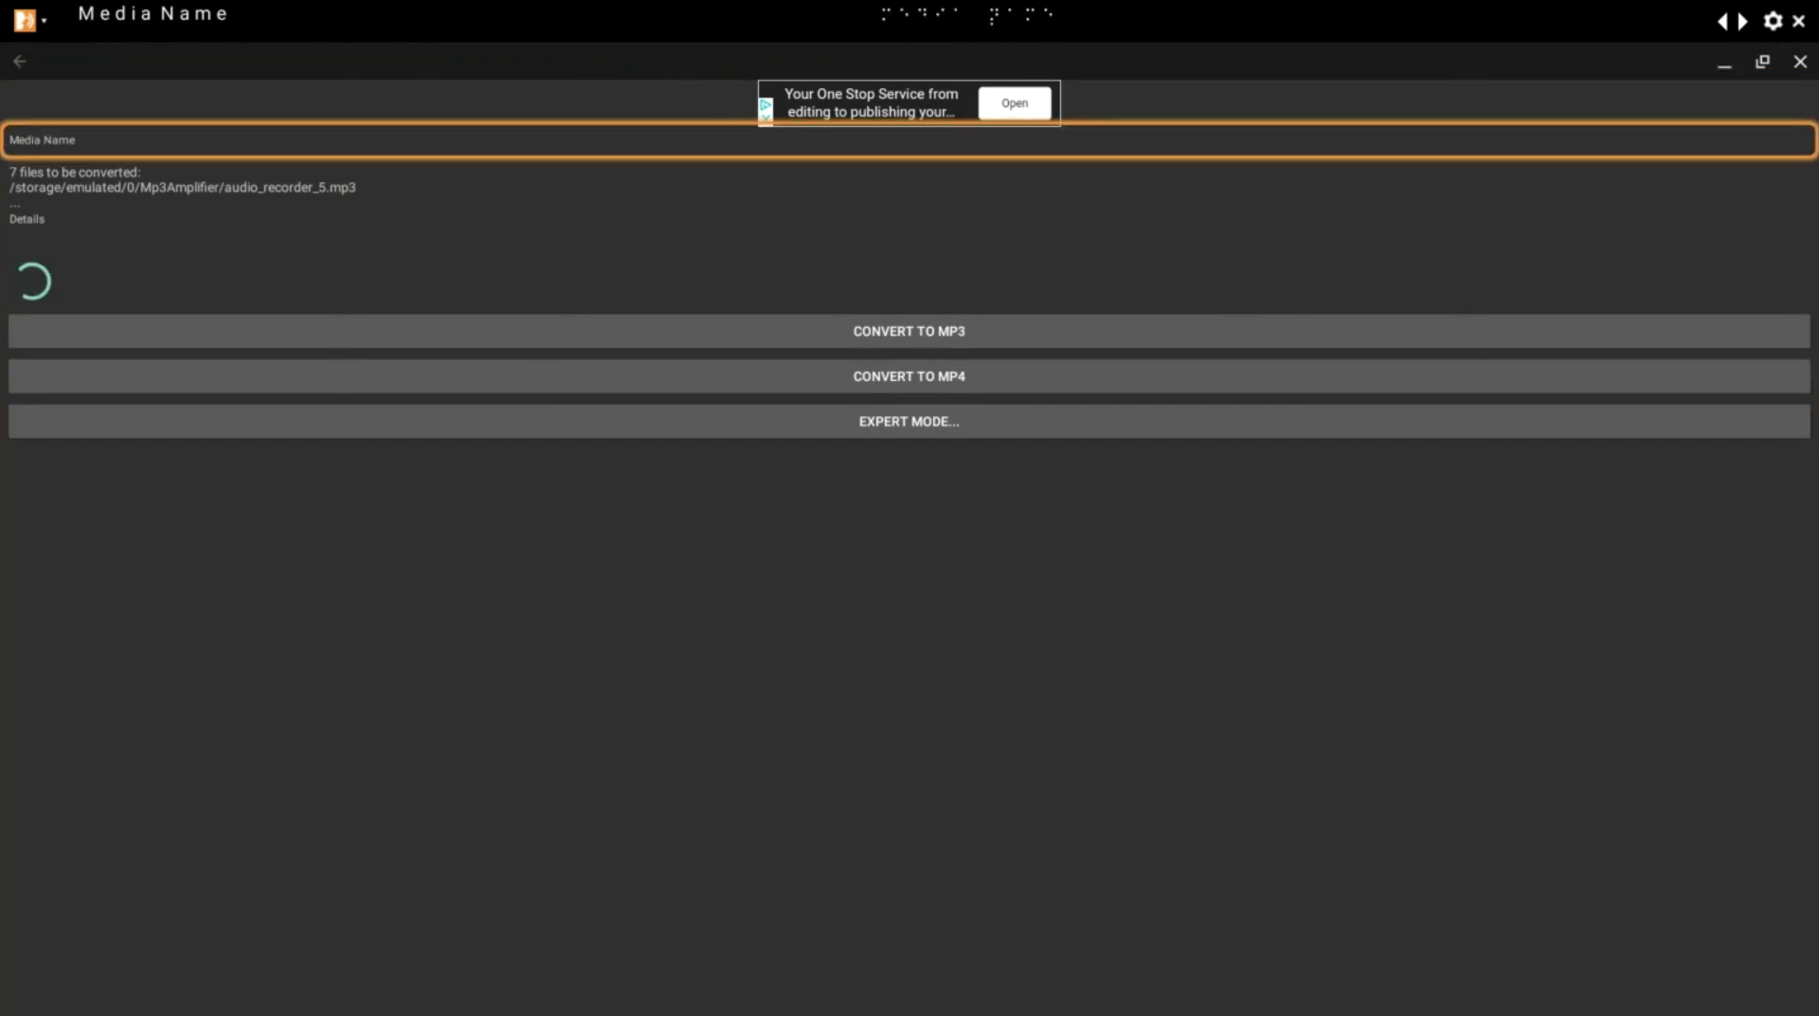
key(Tab)
key(Tab)
key(Tab)
key(Tab)
key(Tab)
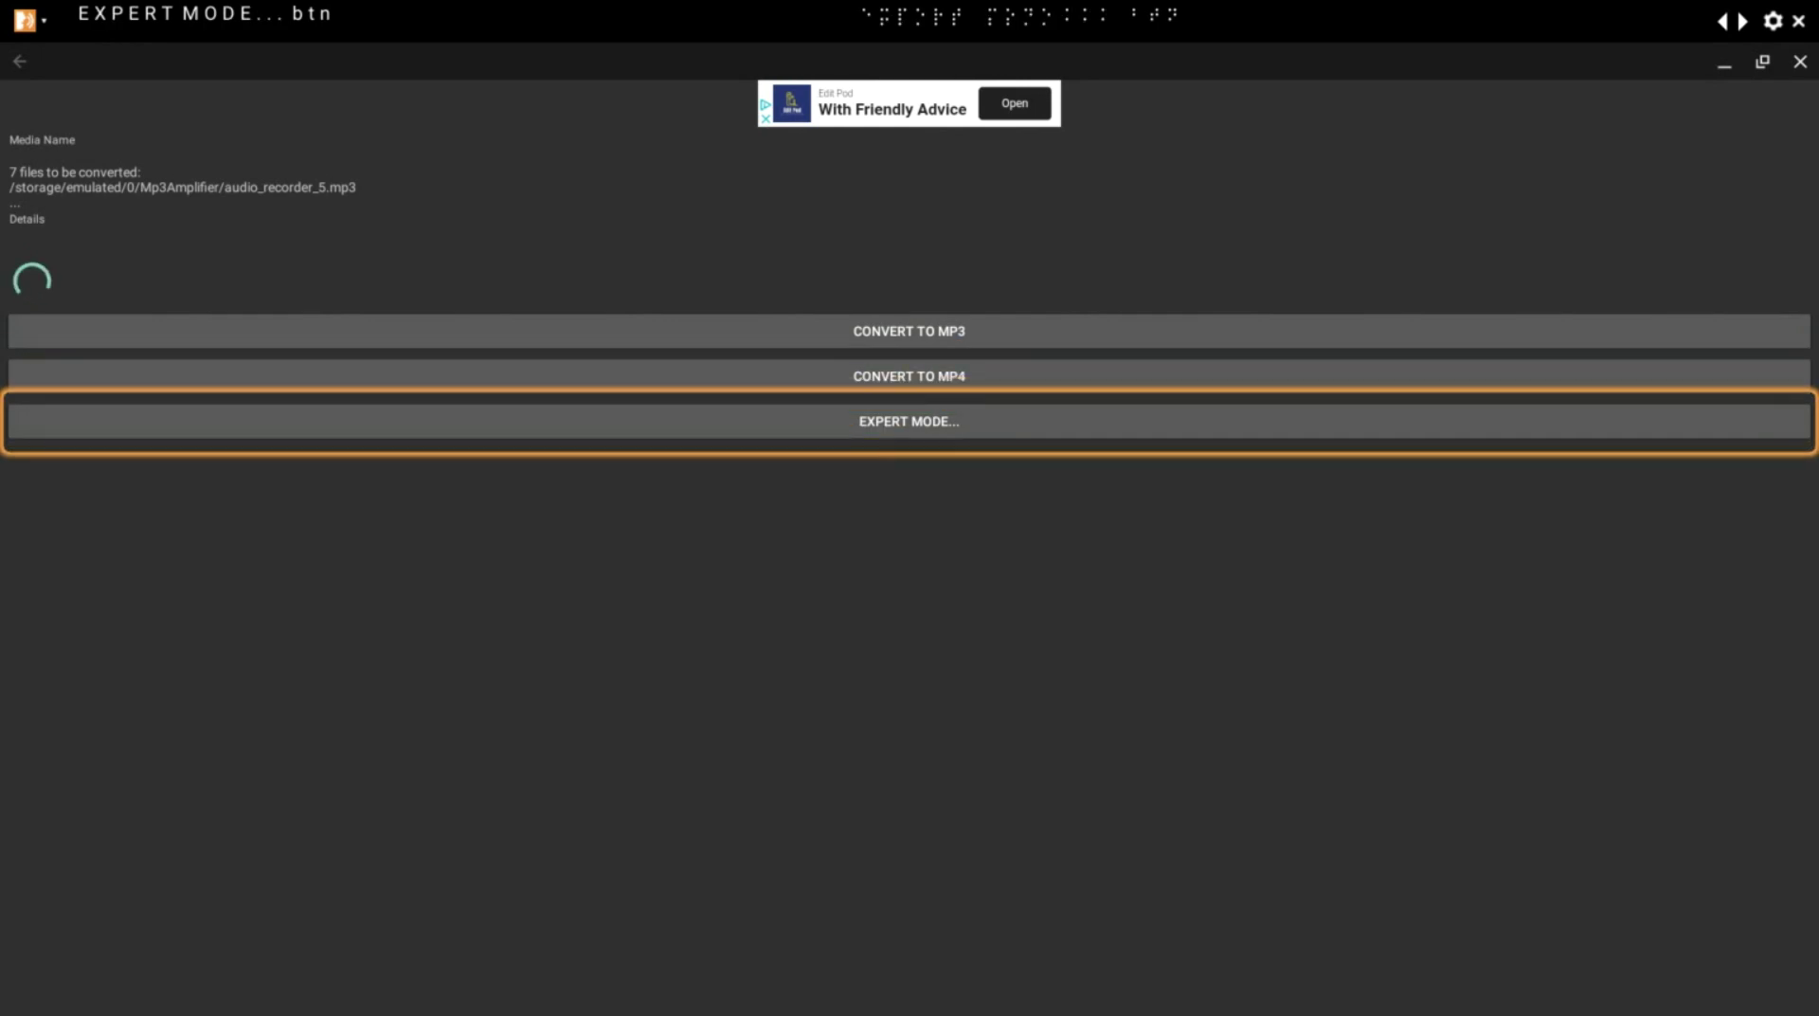
key(Return)
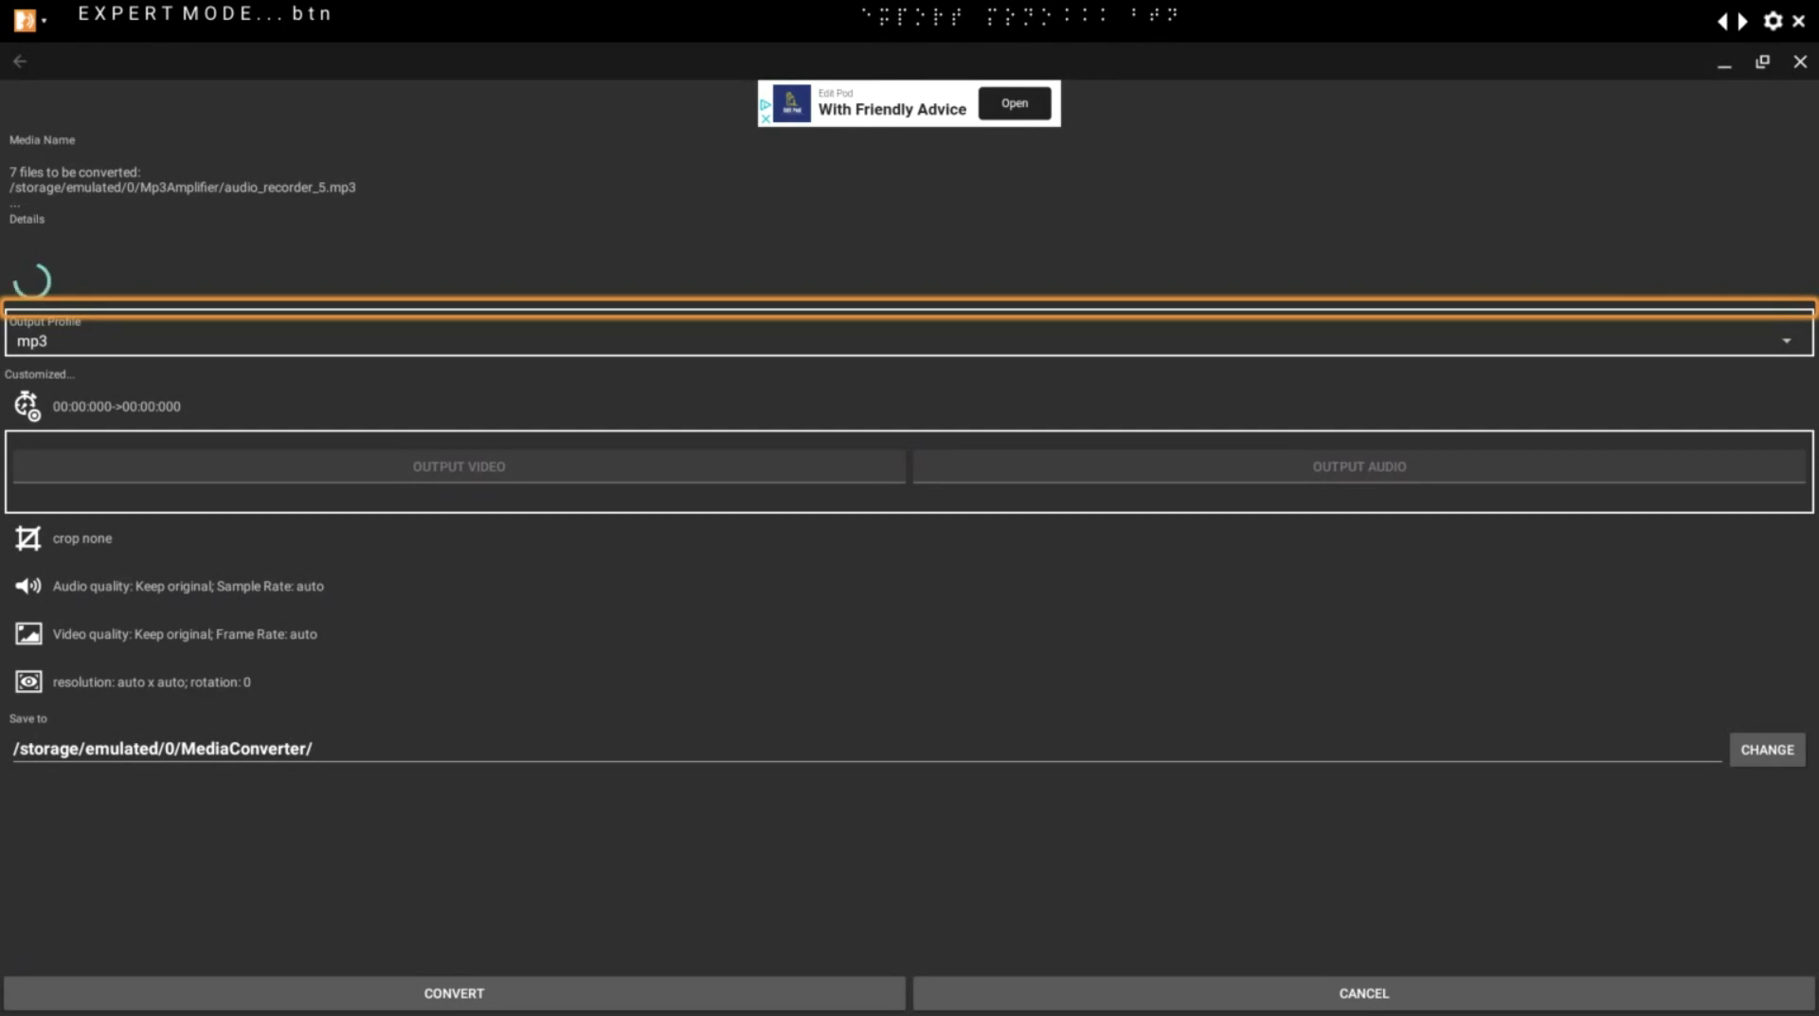
Step: Set the output profile of the conversion to wav
key(Tab)
key(Tab)
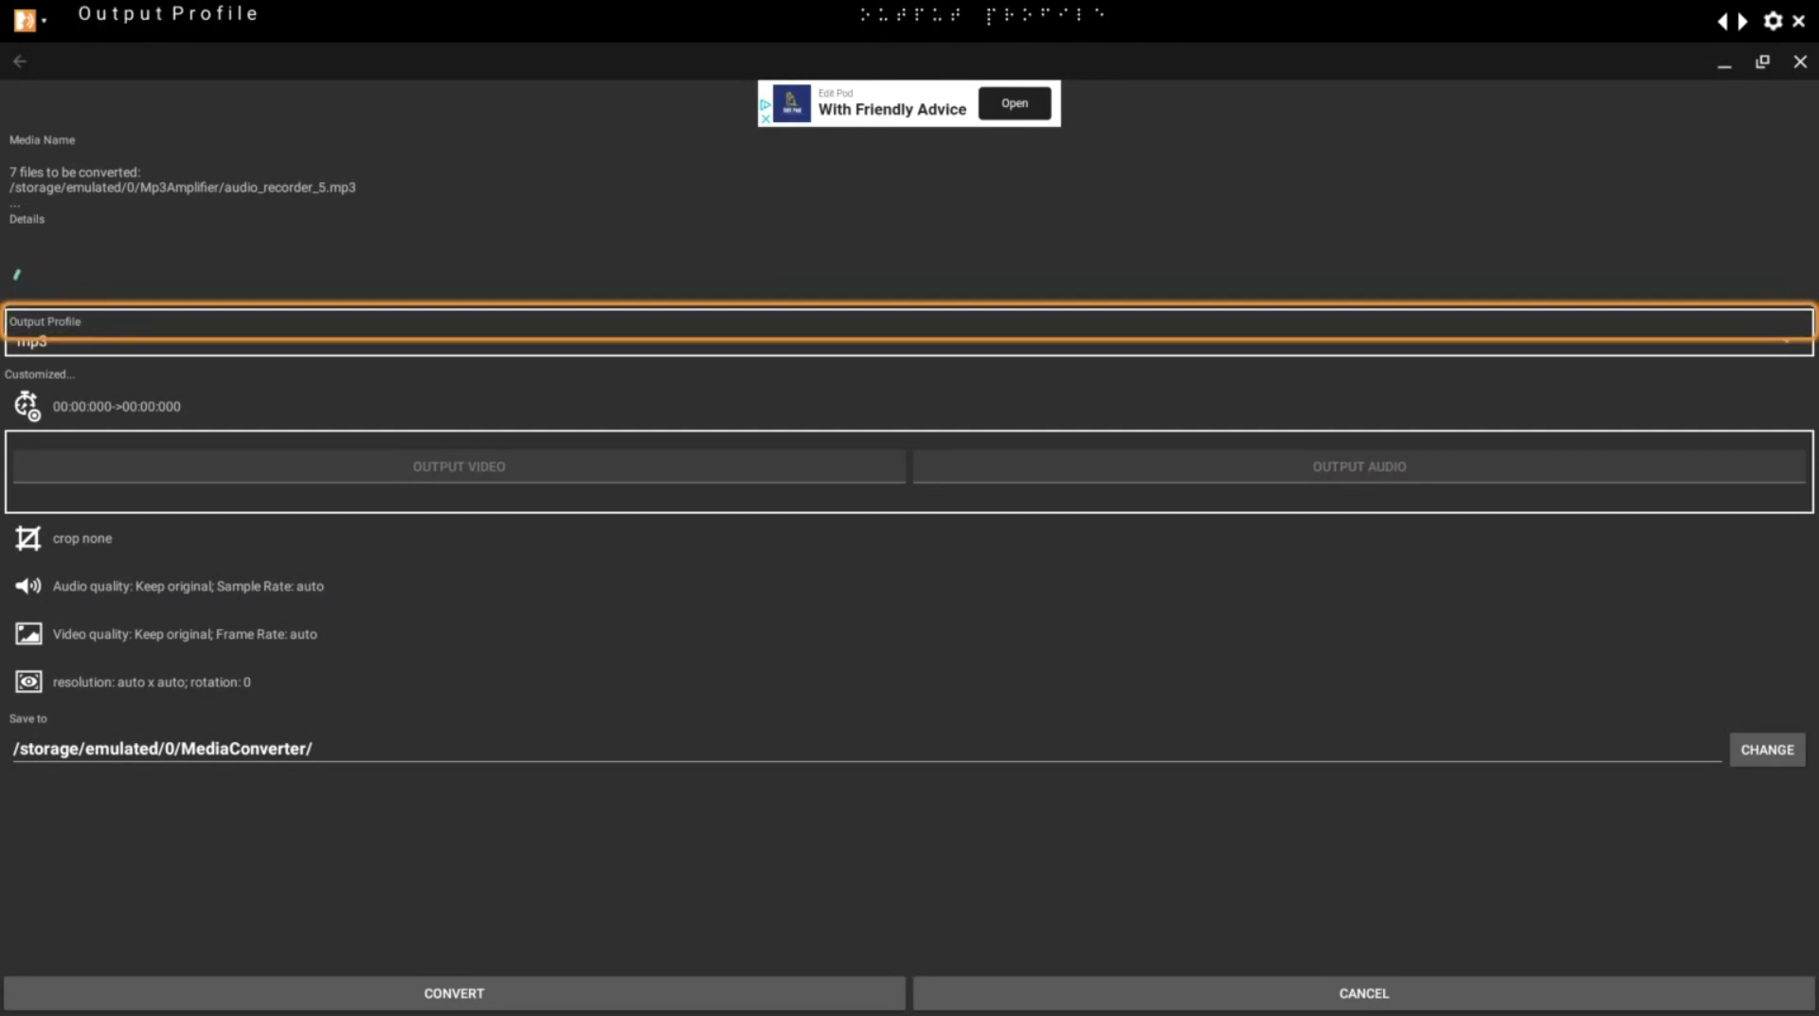
key(Return)
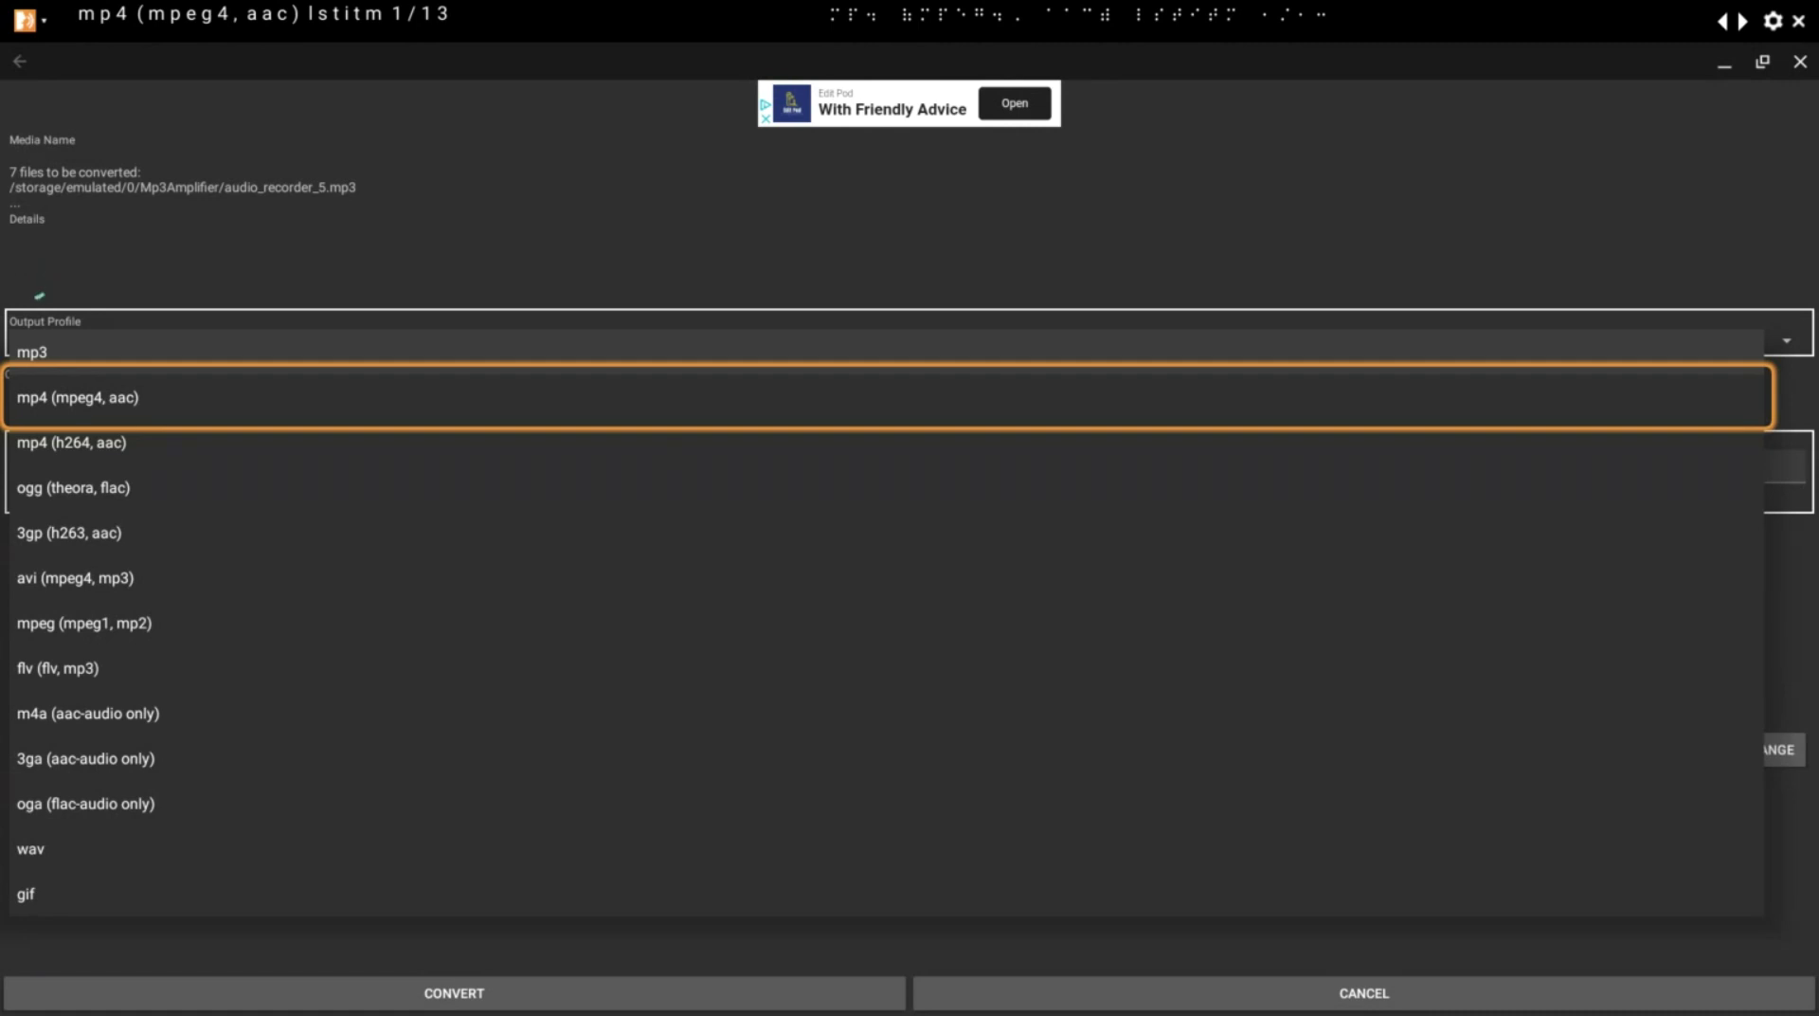
key(Down)
key(Down)
key(Down)
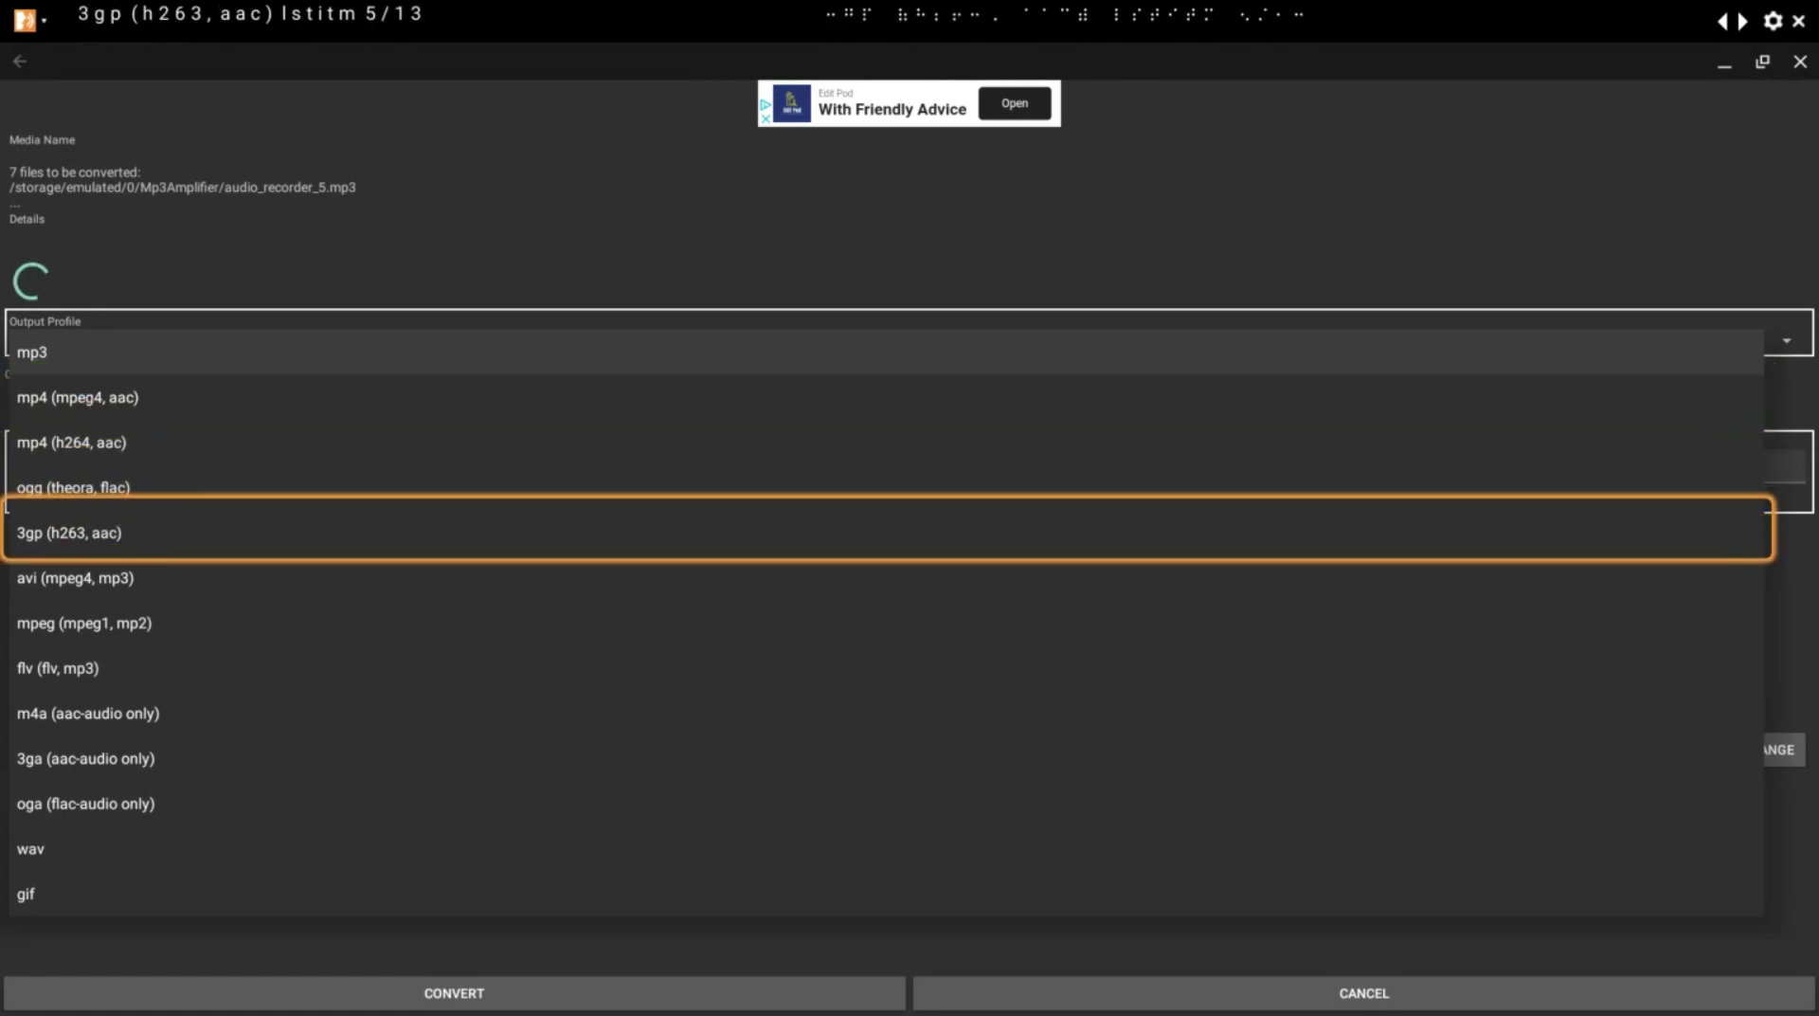
key(Down)
key(Down)
key(Down)
key(Down)
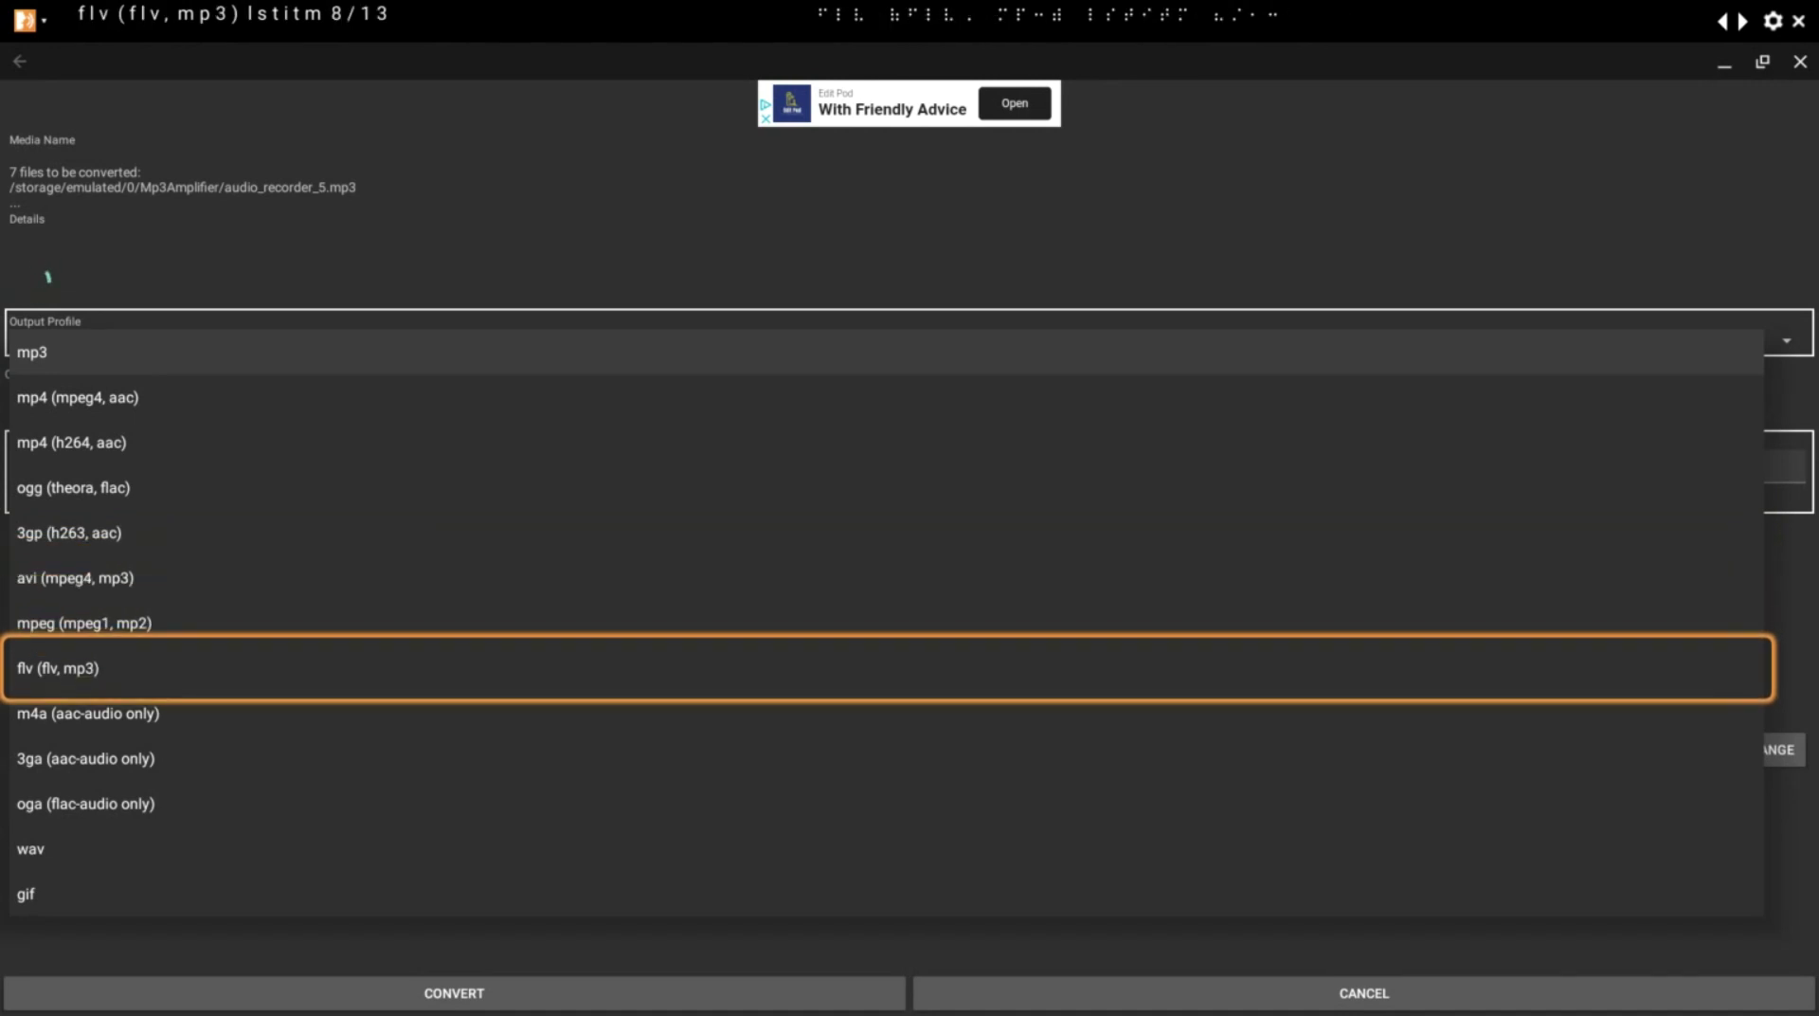
key(Down)
key(Down)
key(Down)
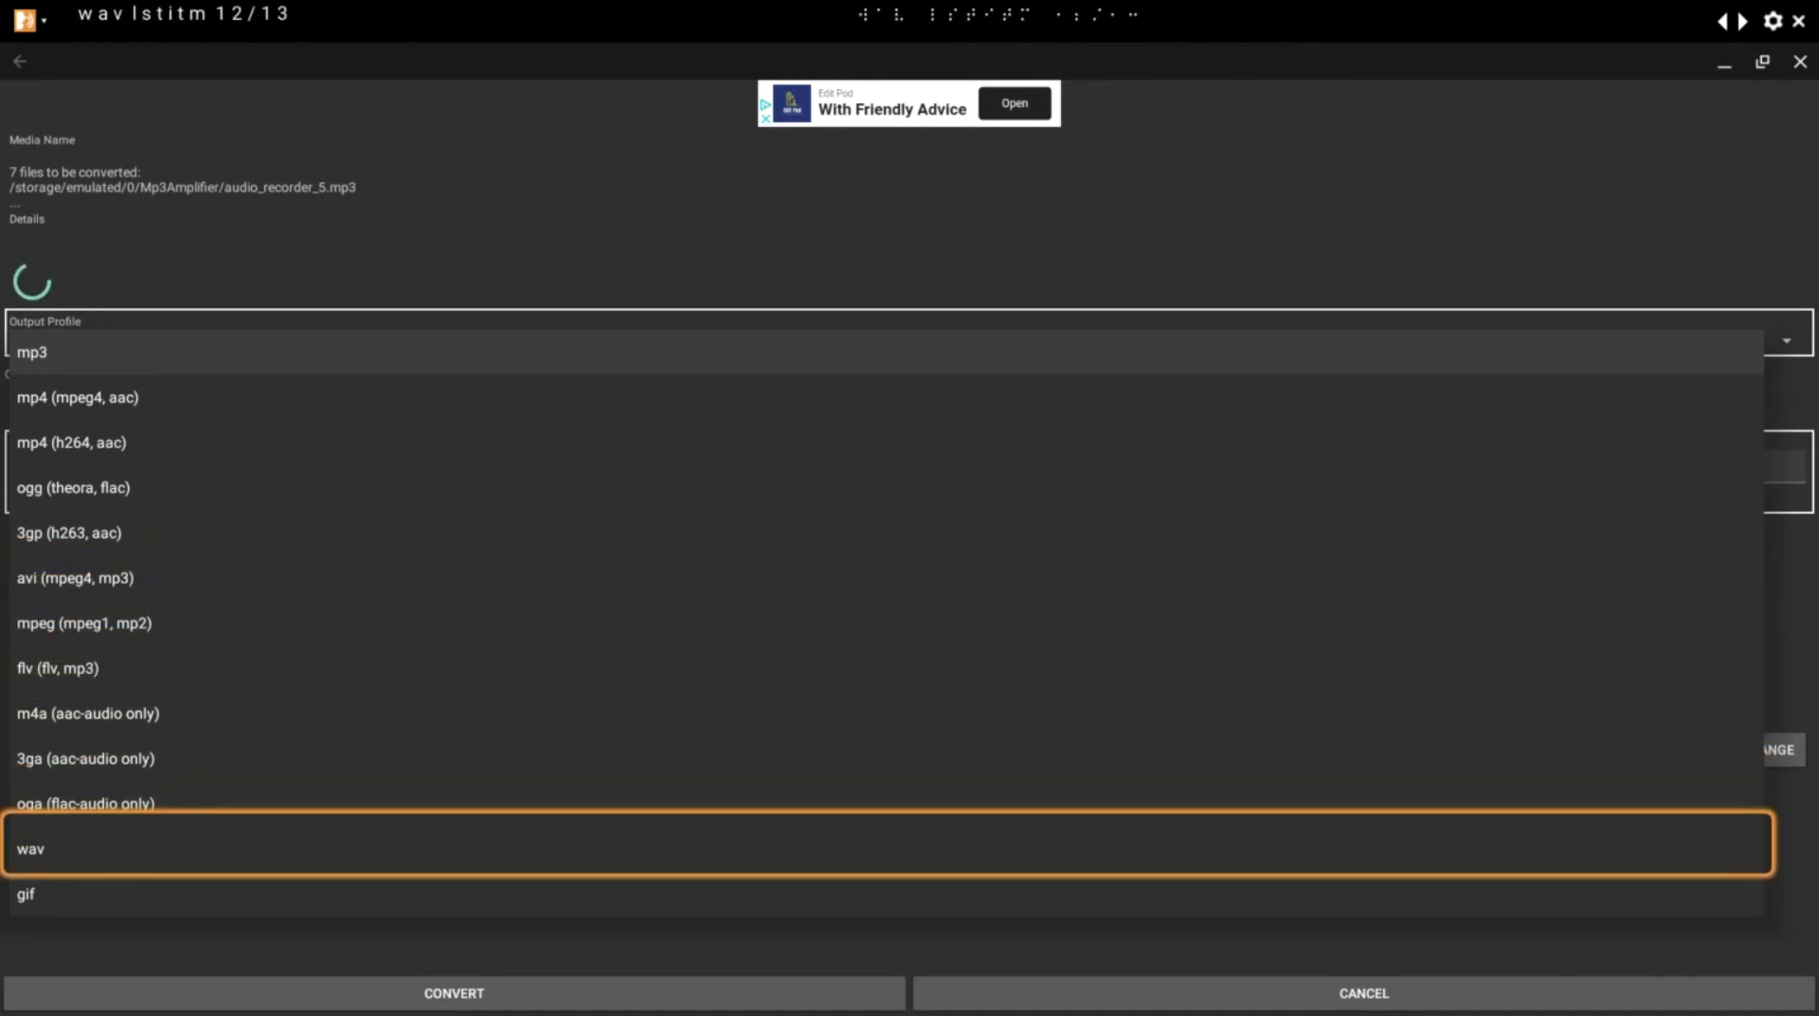
key(Return)
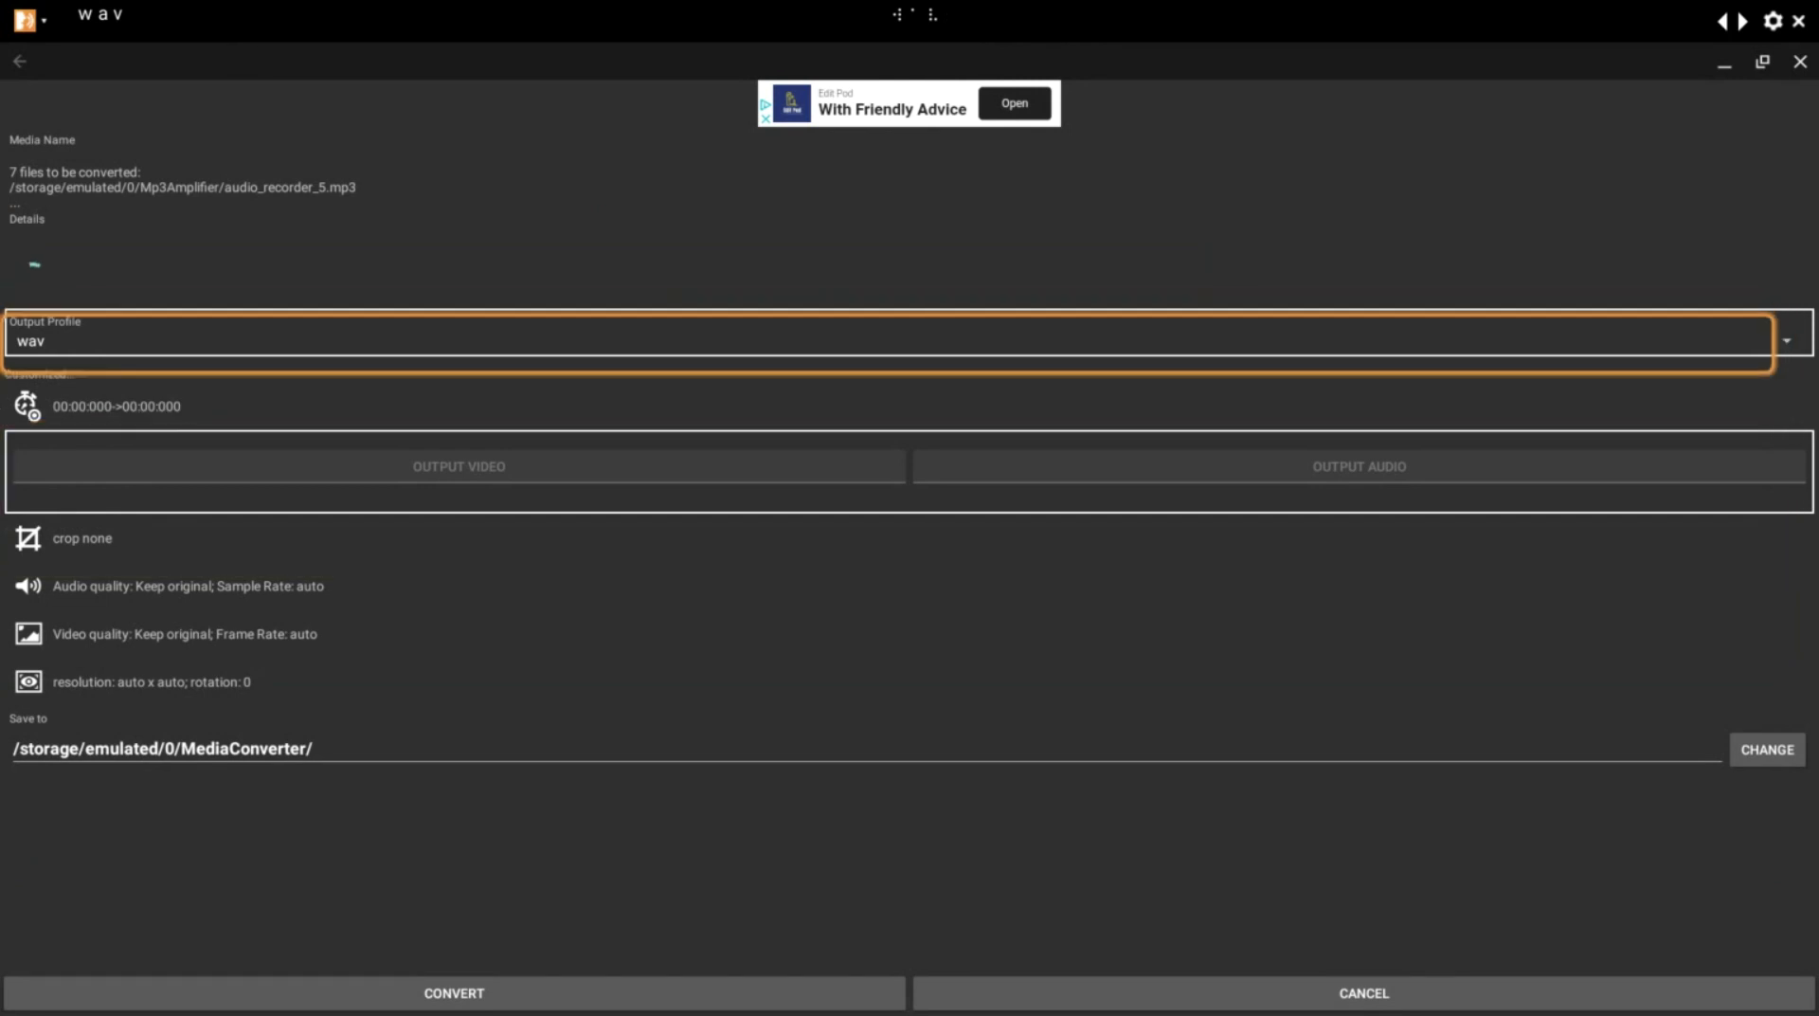
Step: Start the conversion with /storage/emulated/0/MediaConverter/ as the save location and close the MediaConverter window
key(Tab)
key(Tab)
key(Tab)
key(Tab)
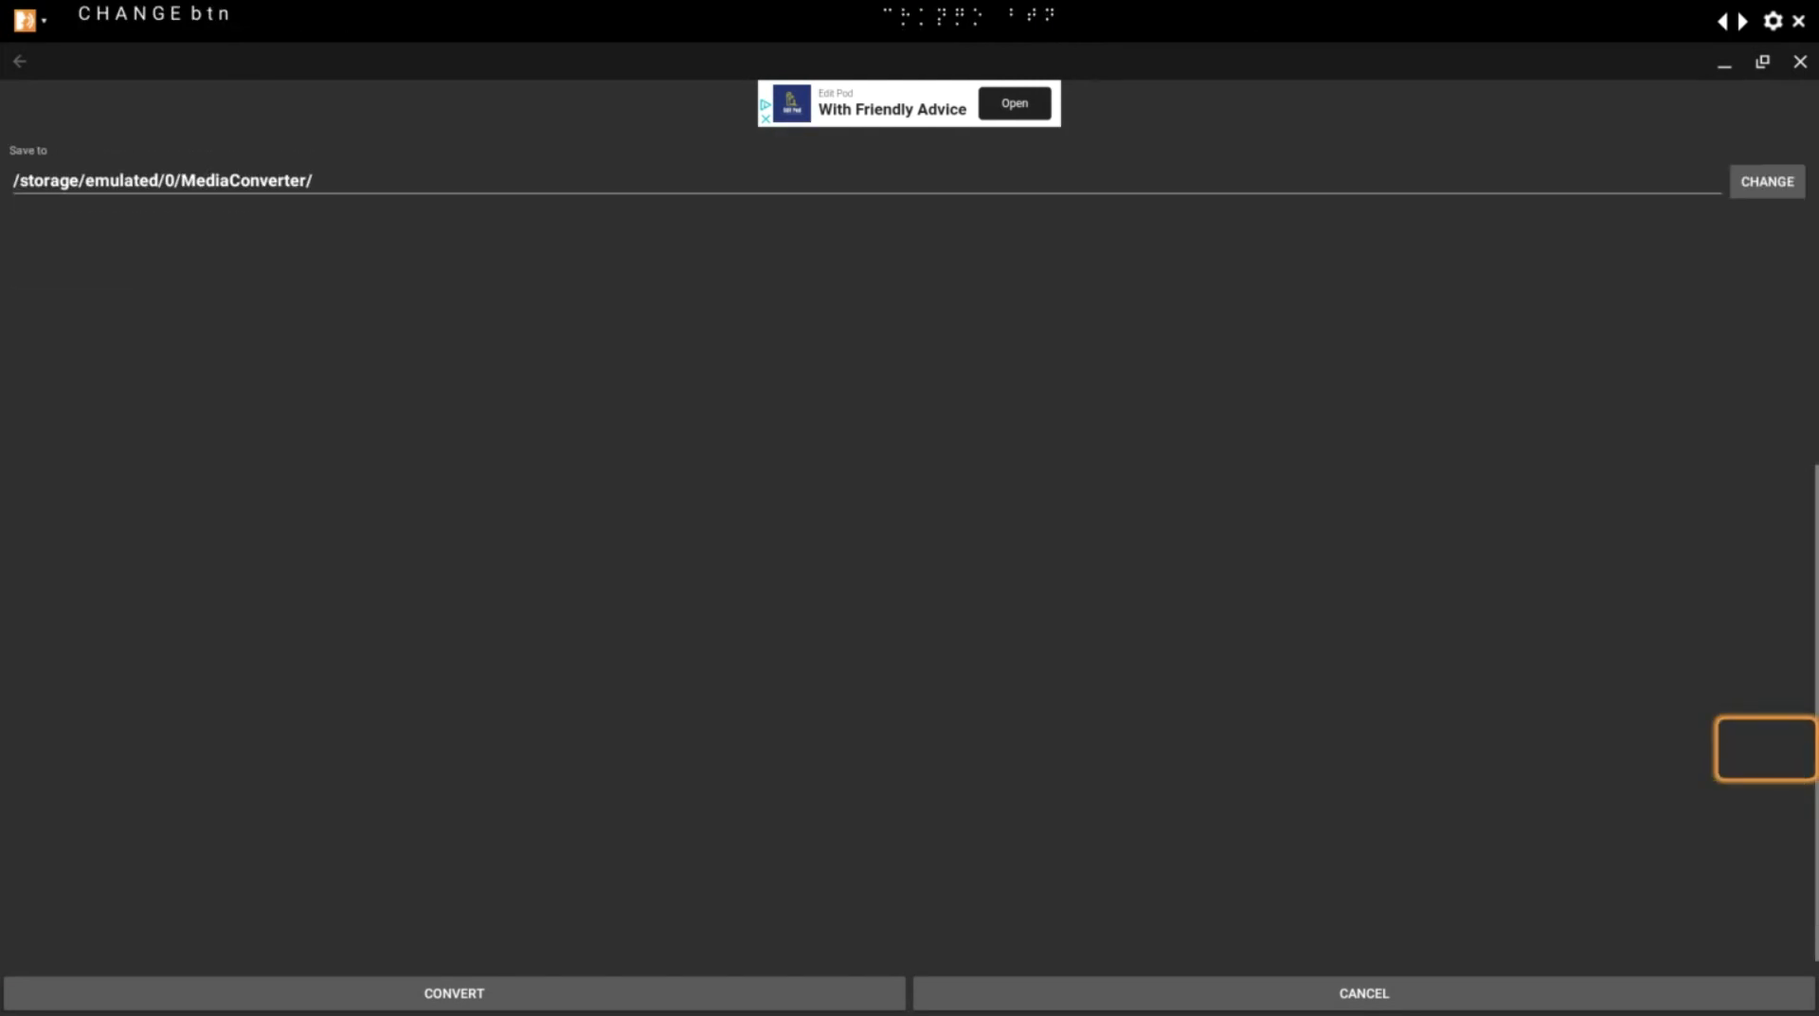
key(Tab)
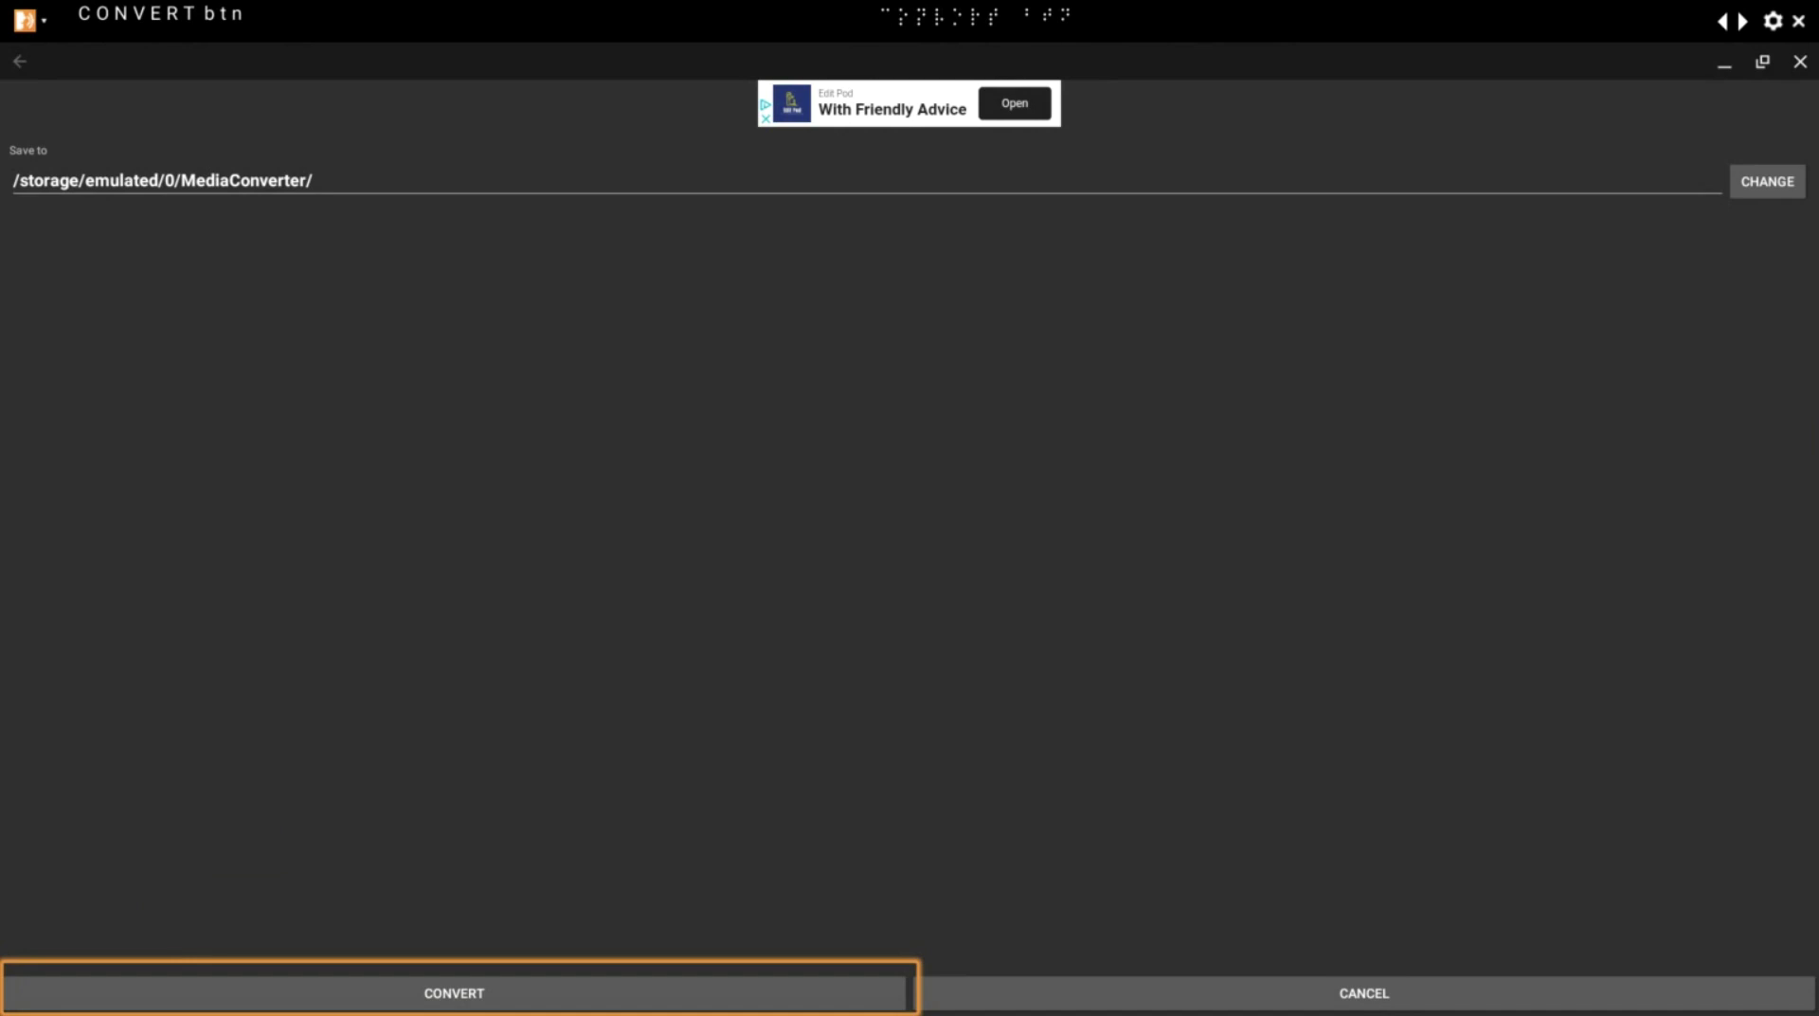
key(Return)
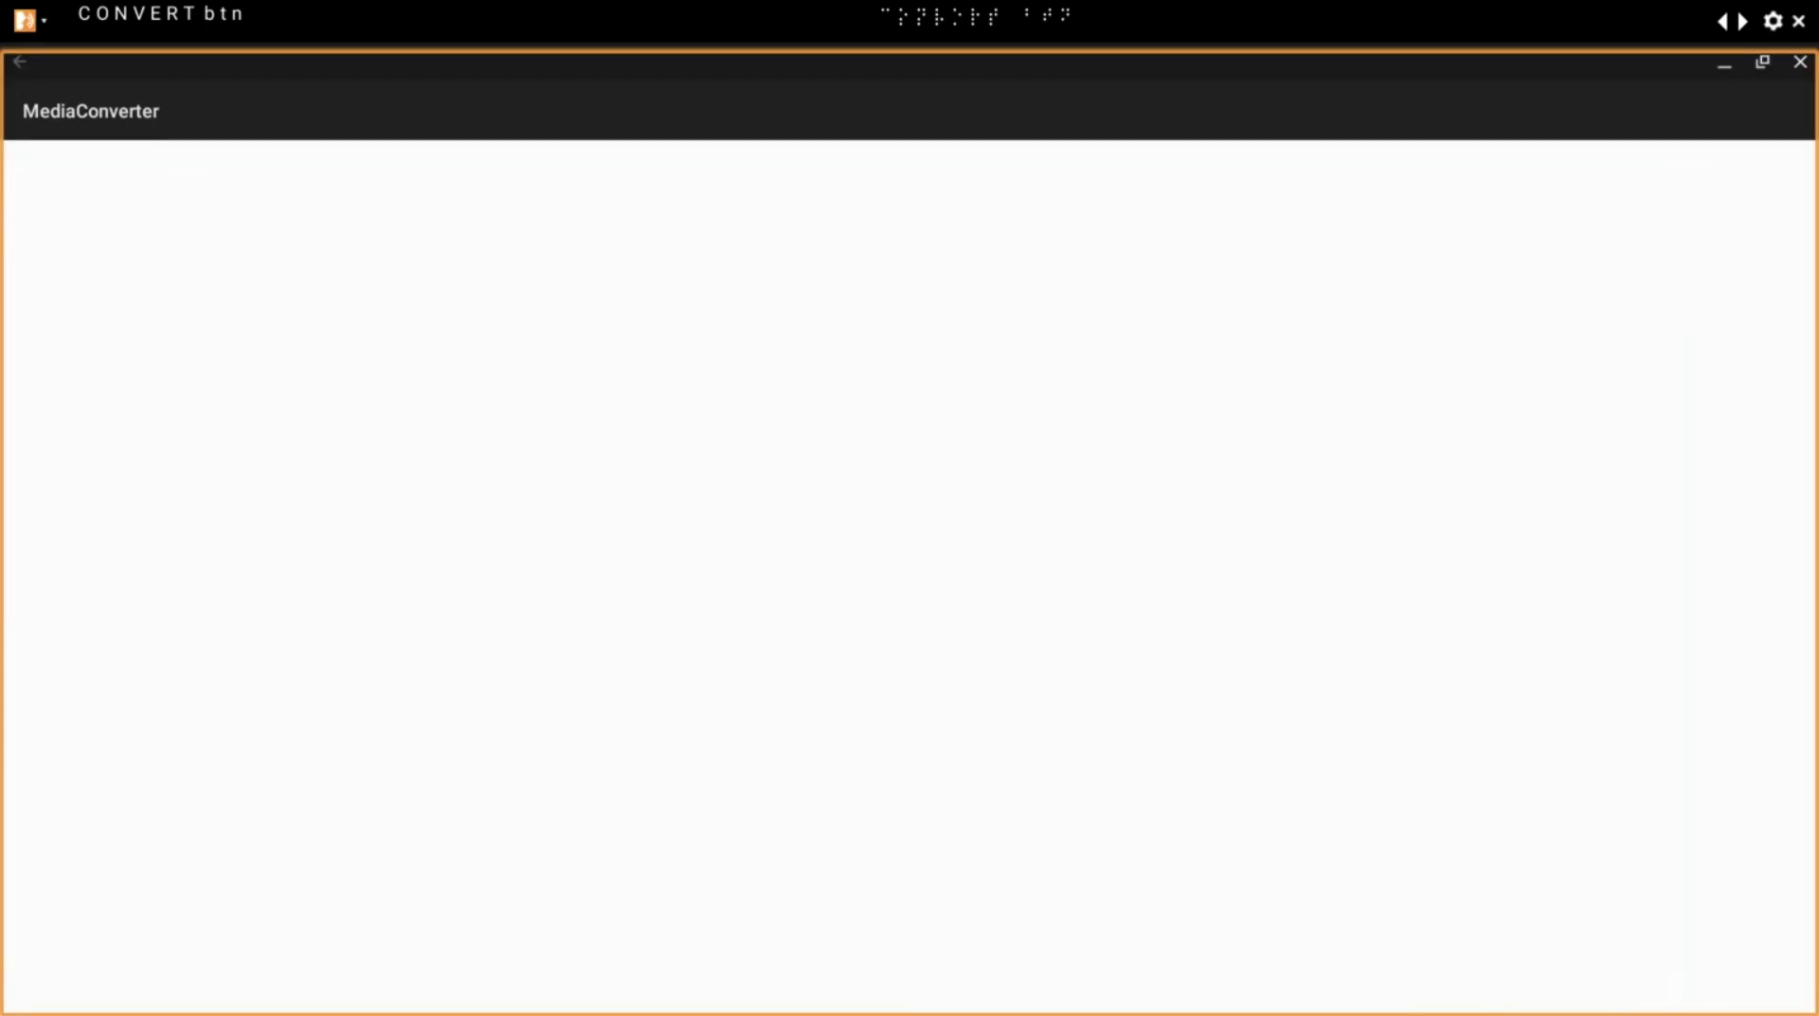
key(Tab)
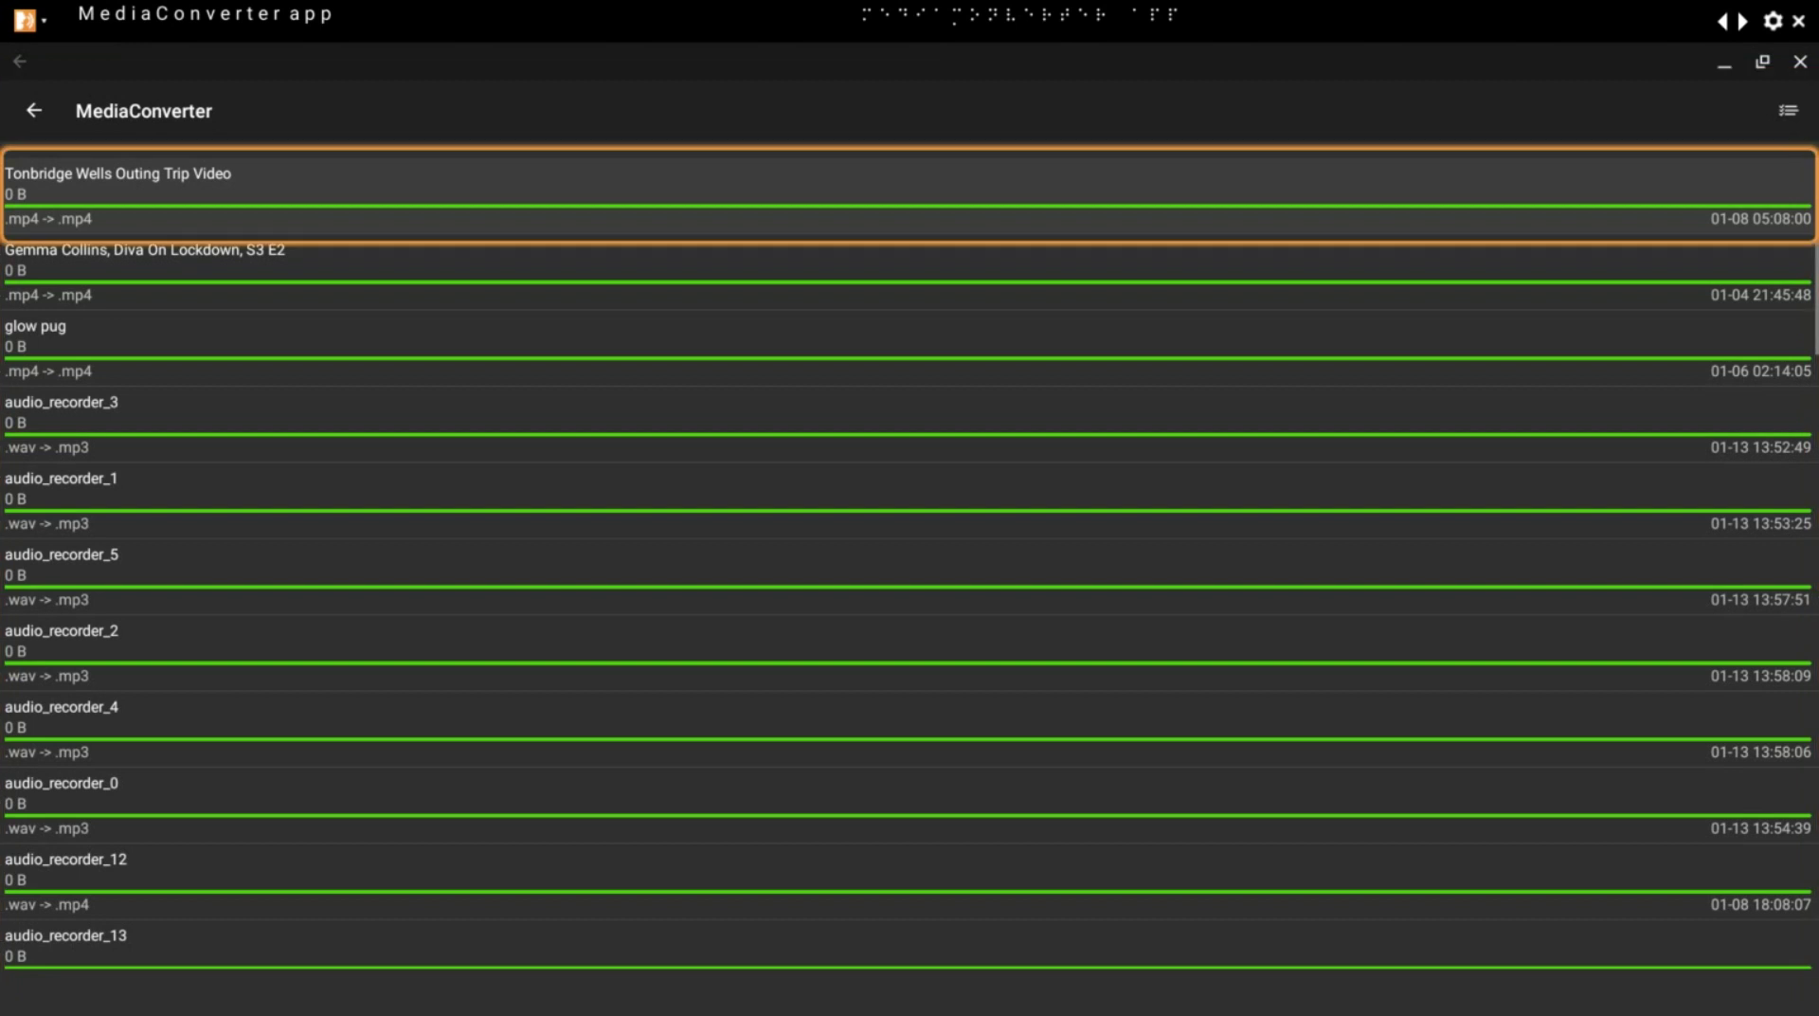
key(Return)
key(ctrl+w)
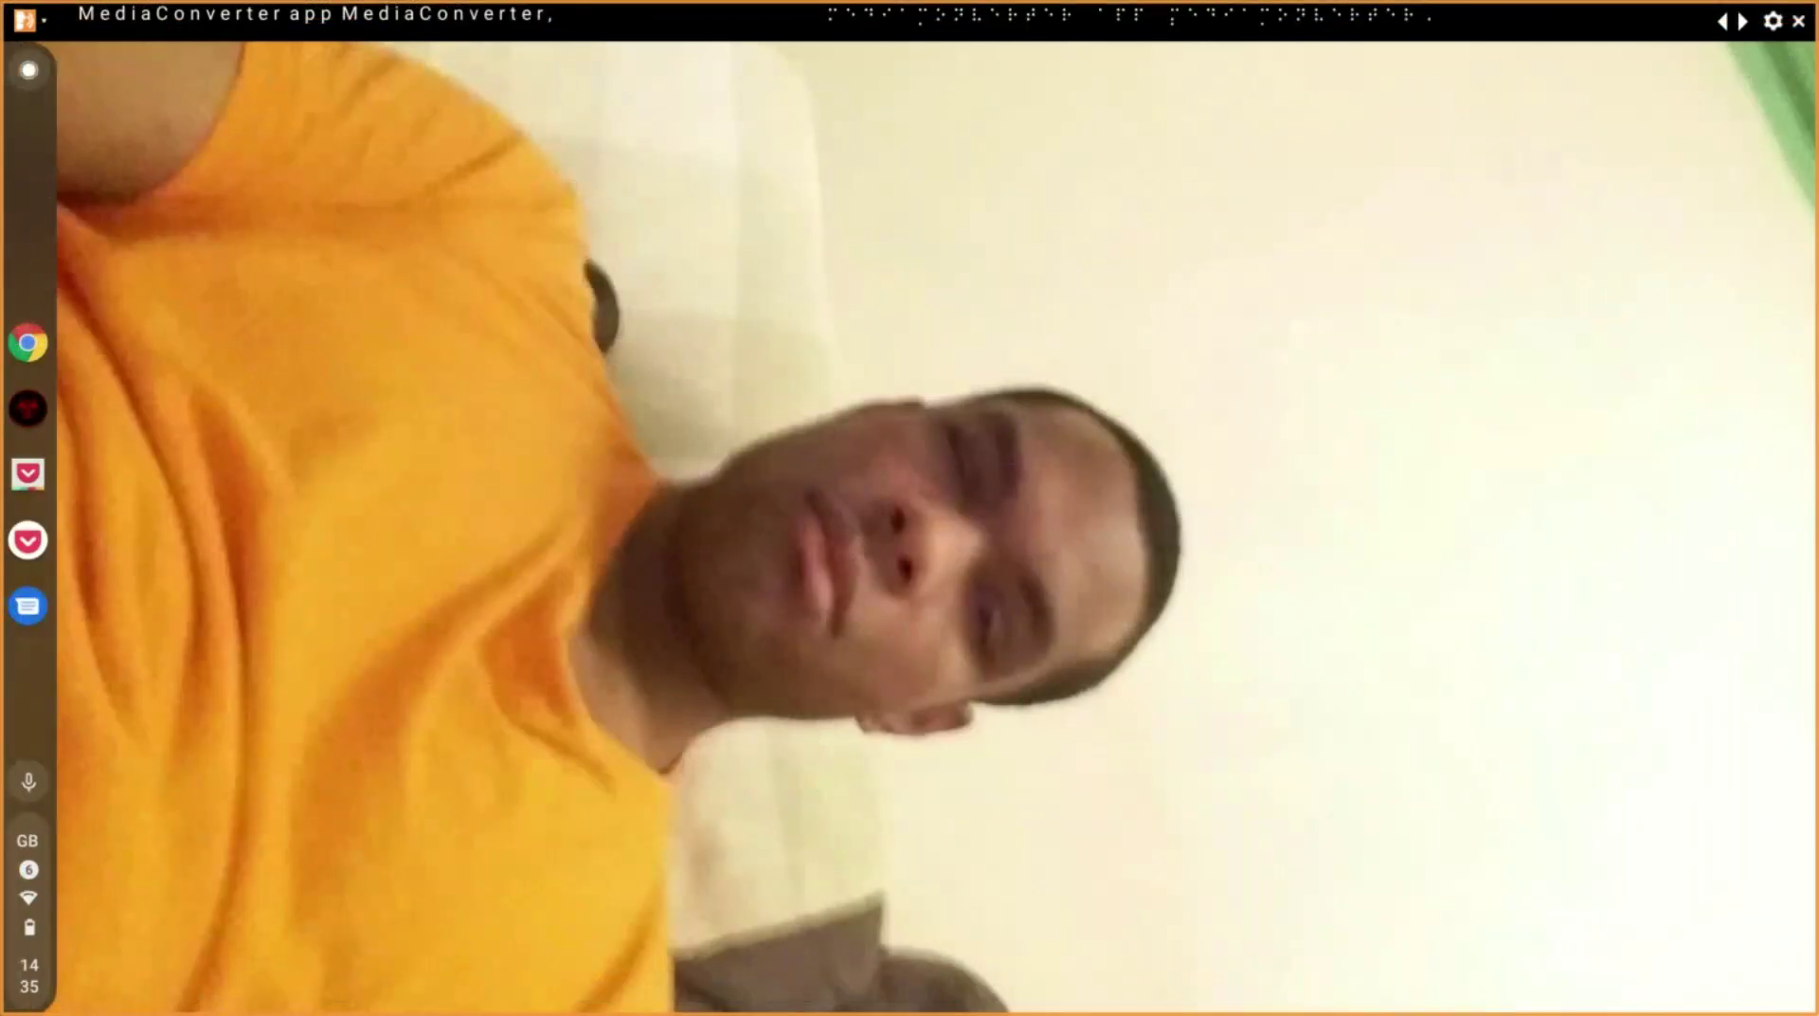
Step: Open a new Files window and go to the MediaConverter folder inside Play files
key(alt+shift+l)
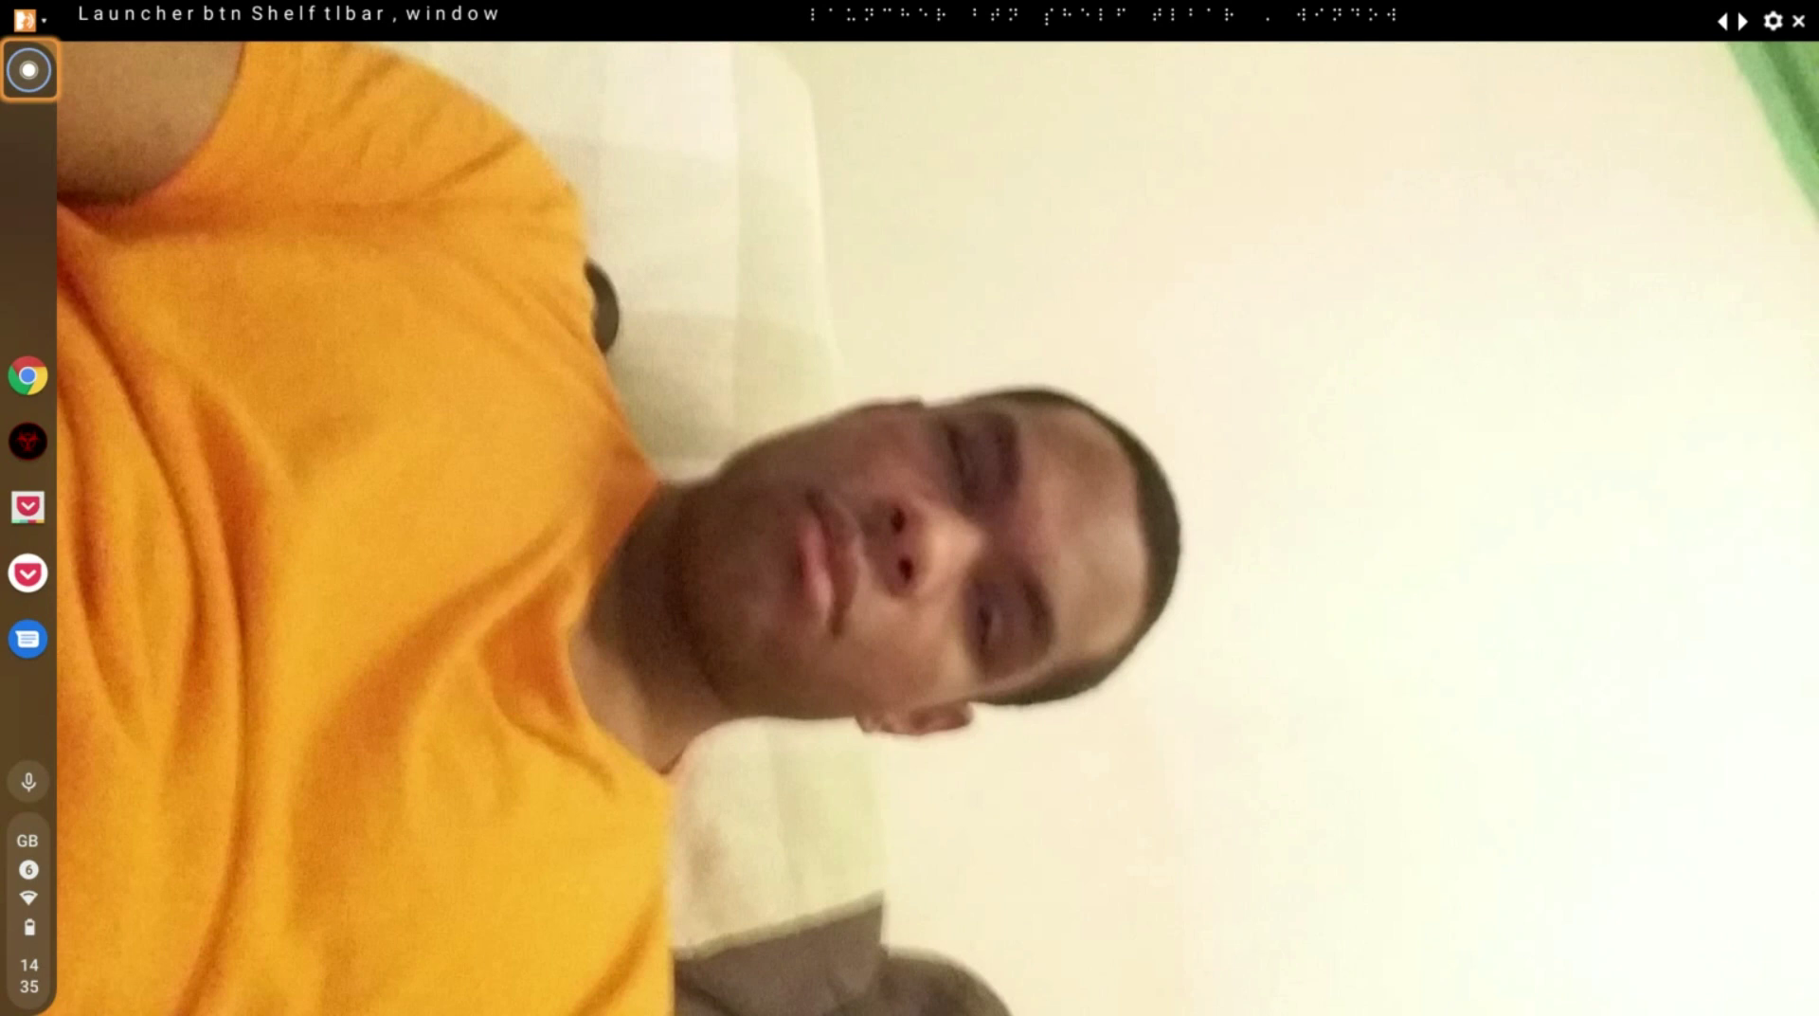
key(alt+shift+m)
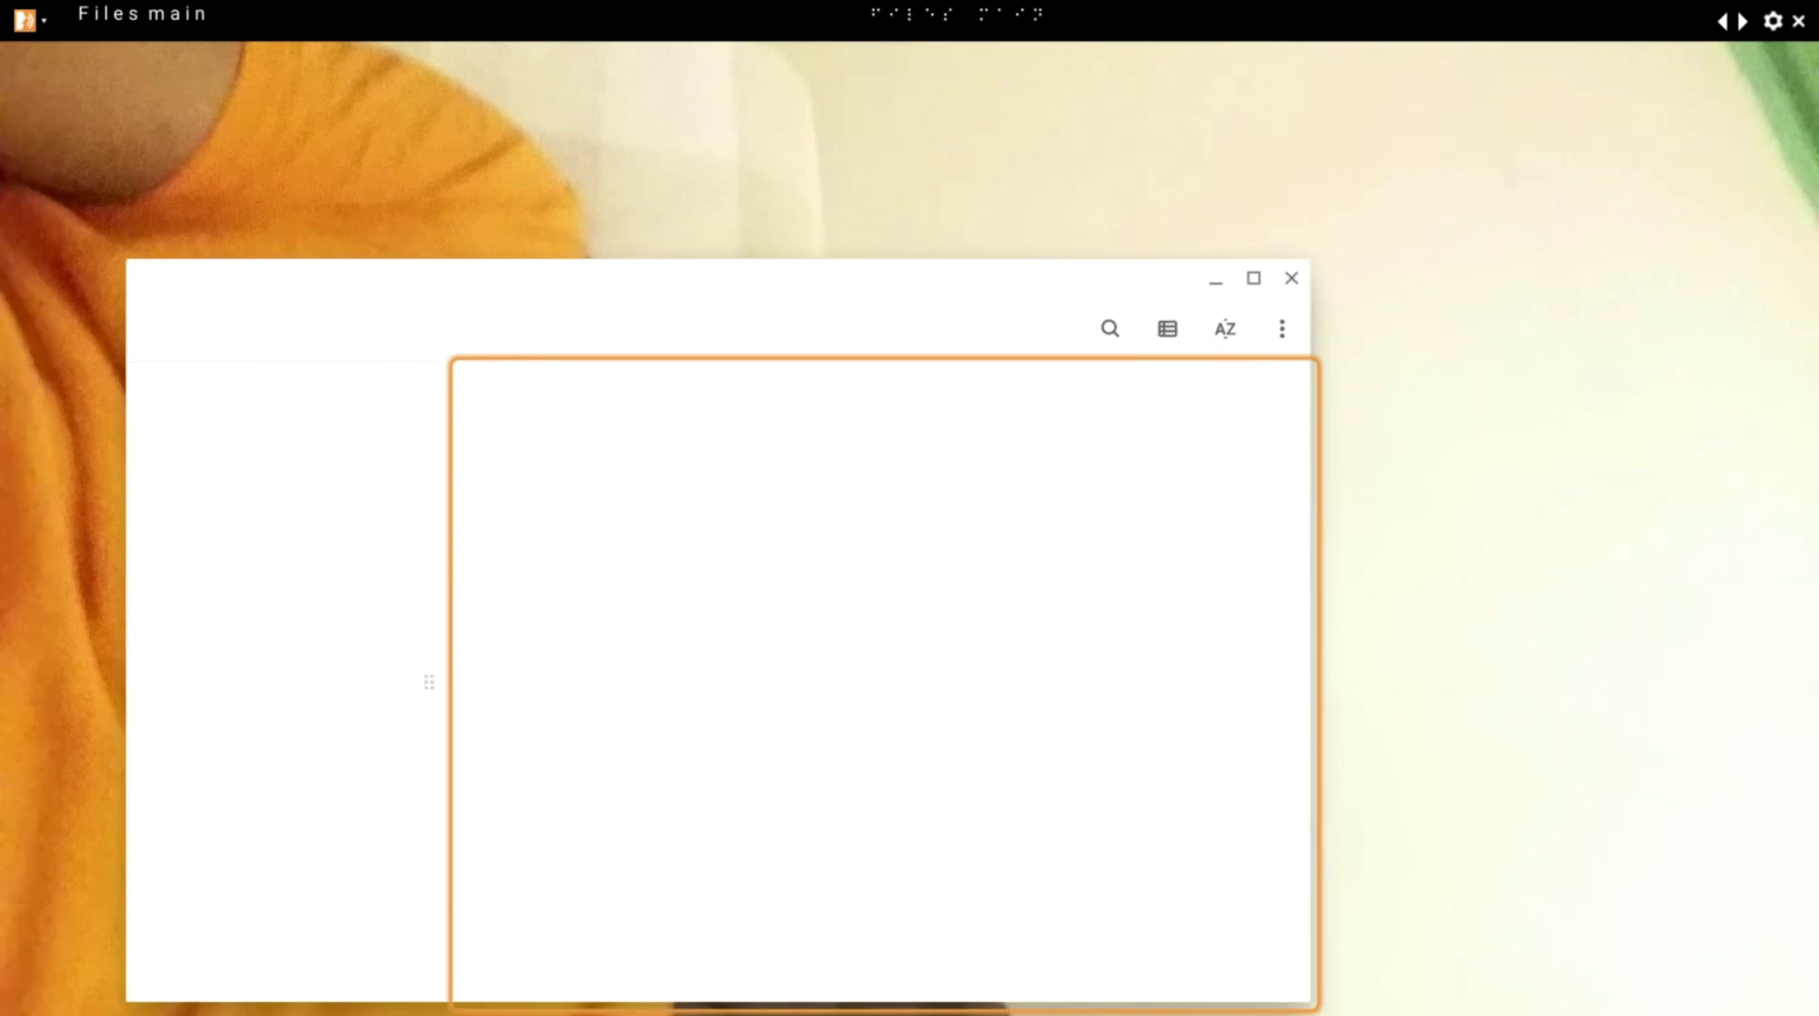
key(Down)
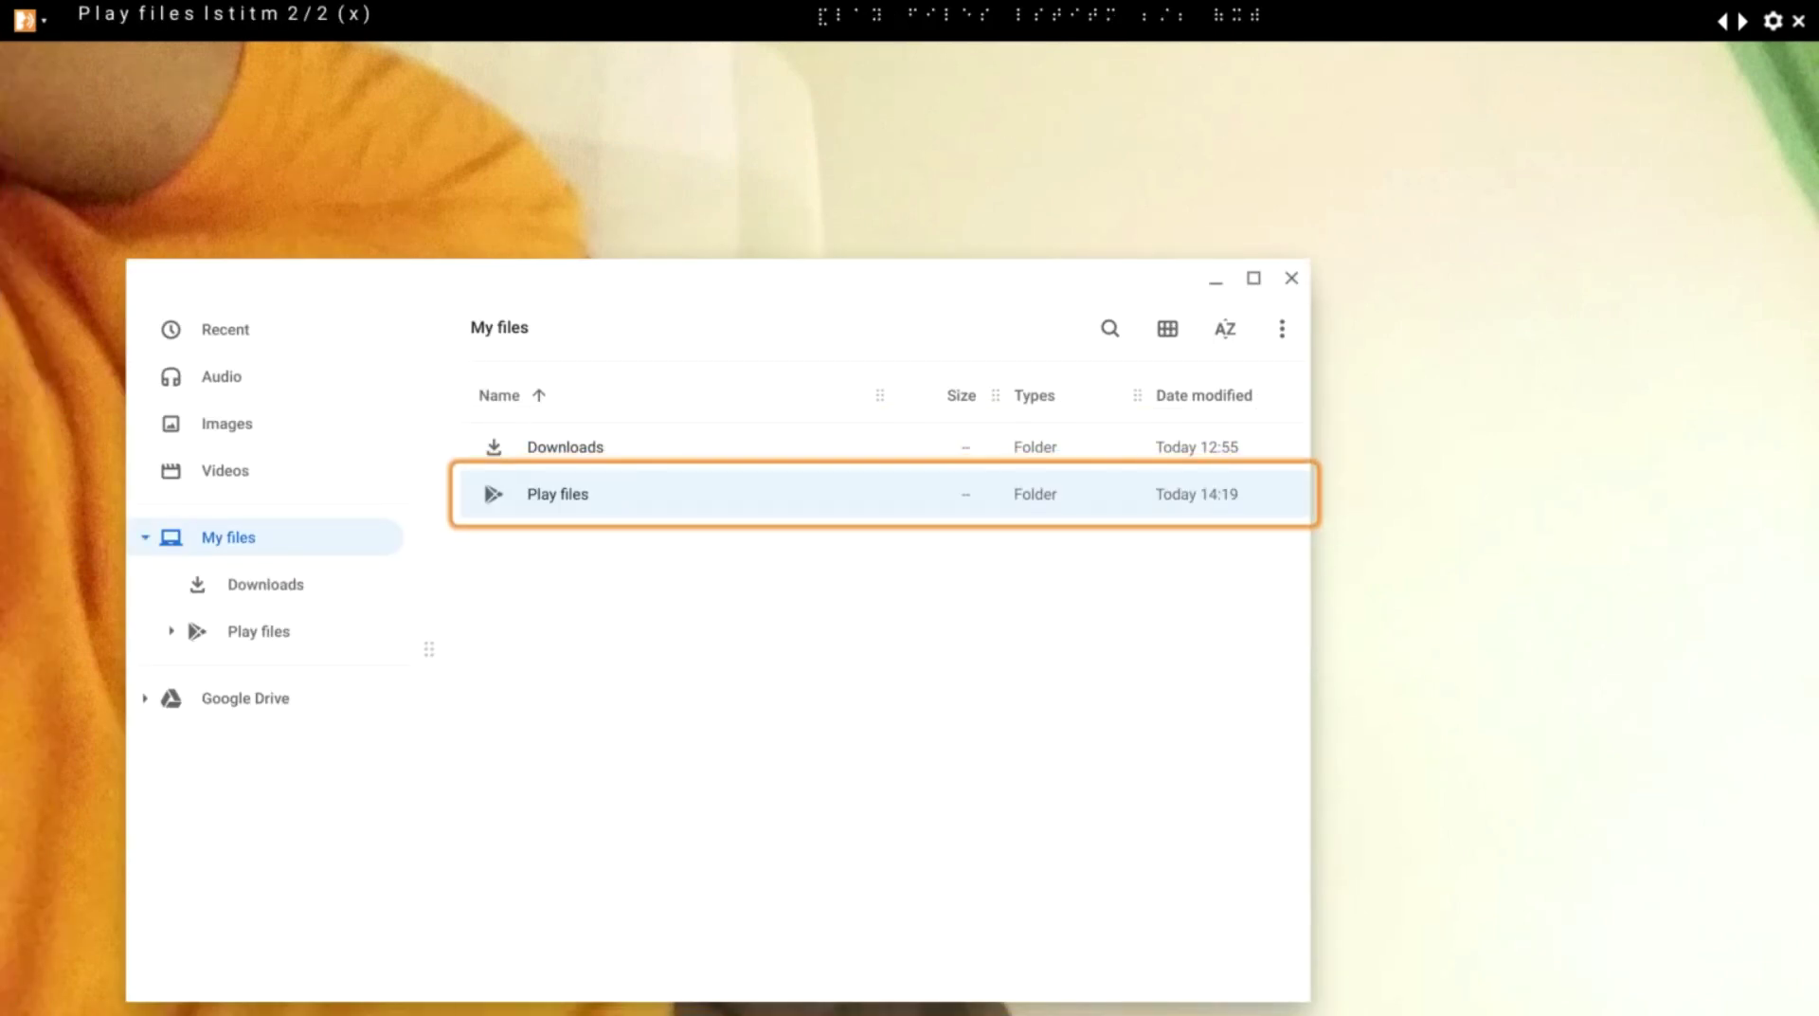
key(Return)
key(m)
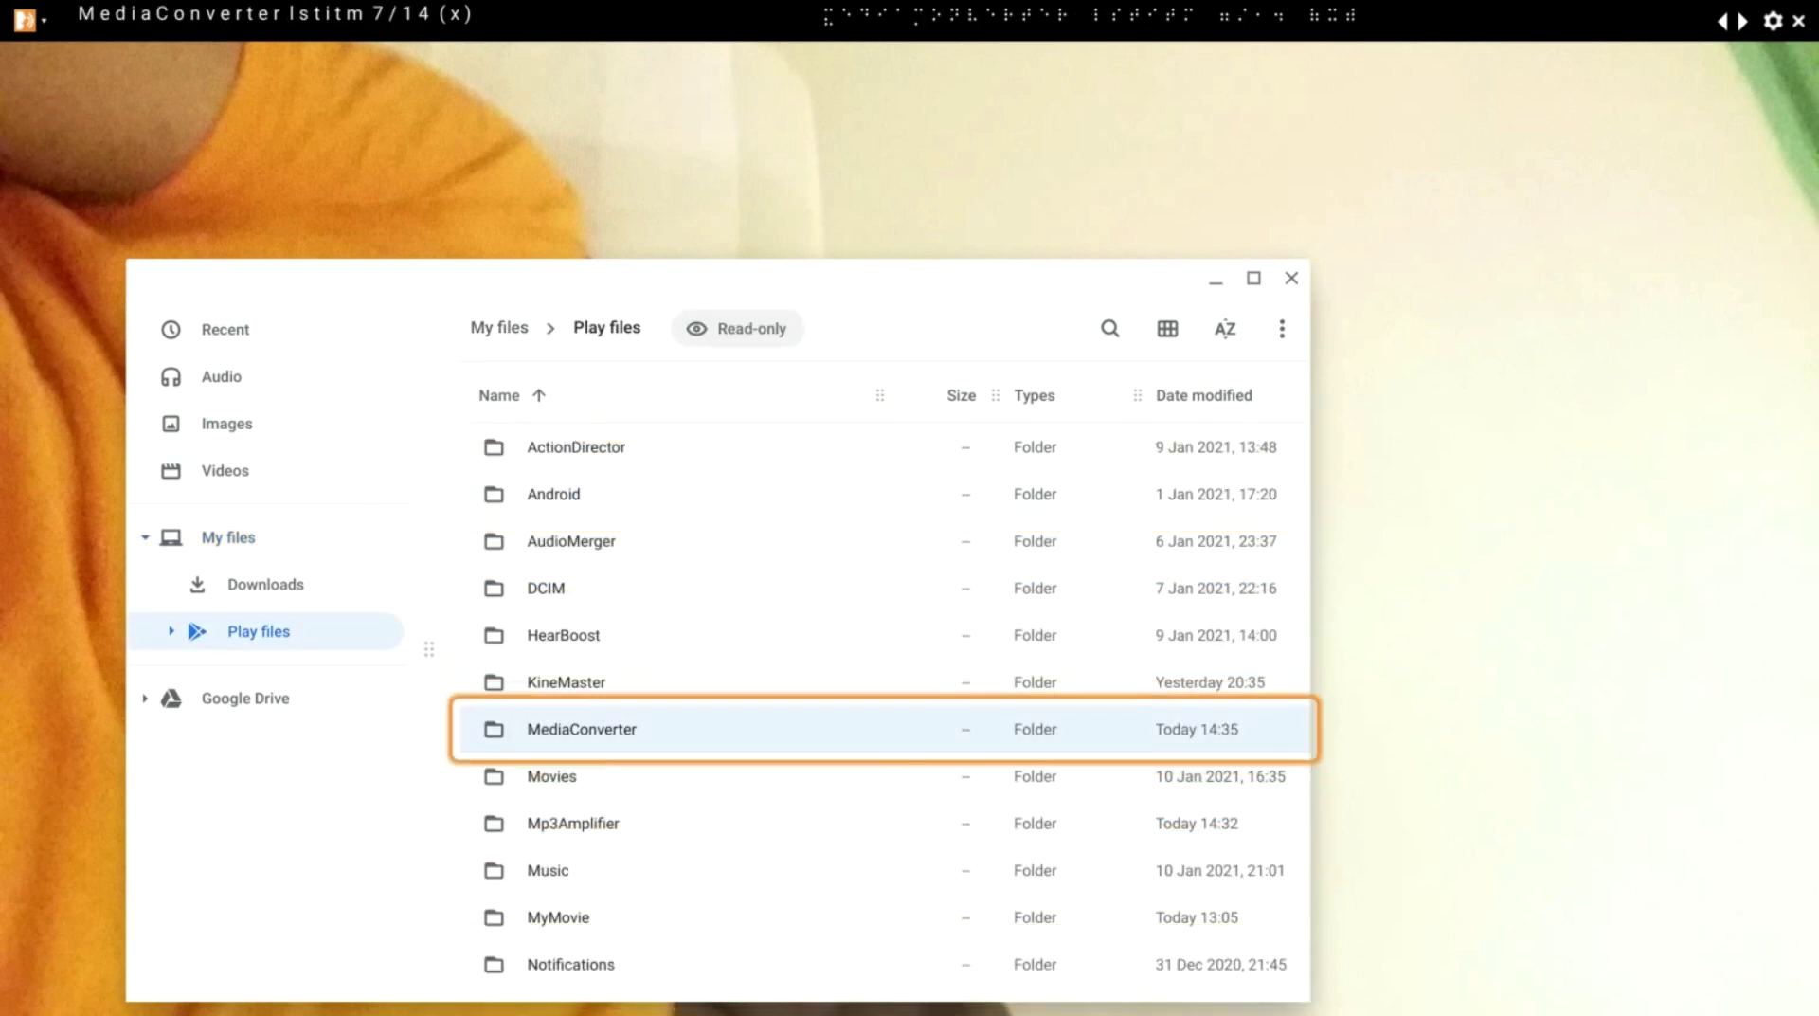
key(Return)
Step: Check the MediaConverter folder for the converted audio_recorder WAV files and go through the list
key(Down)
key(Down)
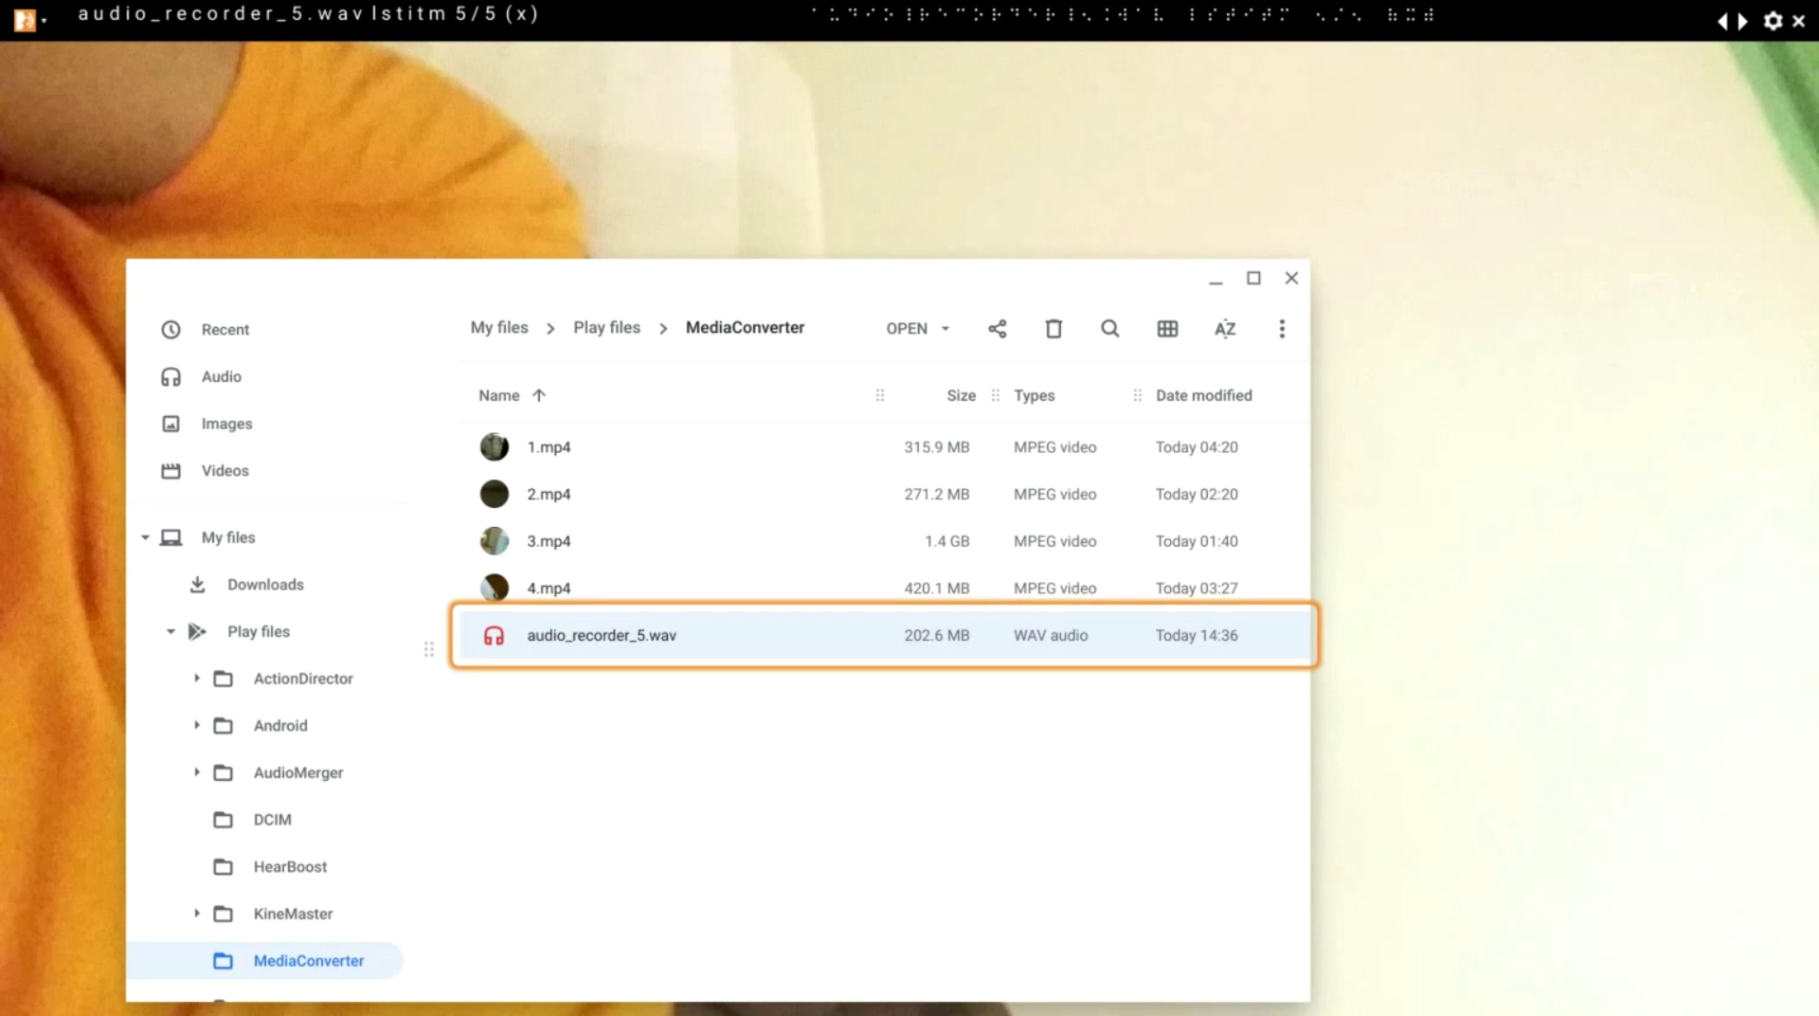
key(Up)
key(Down)
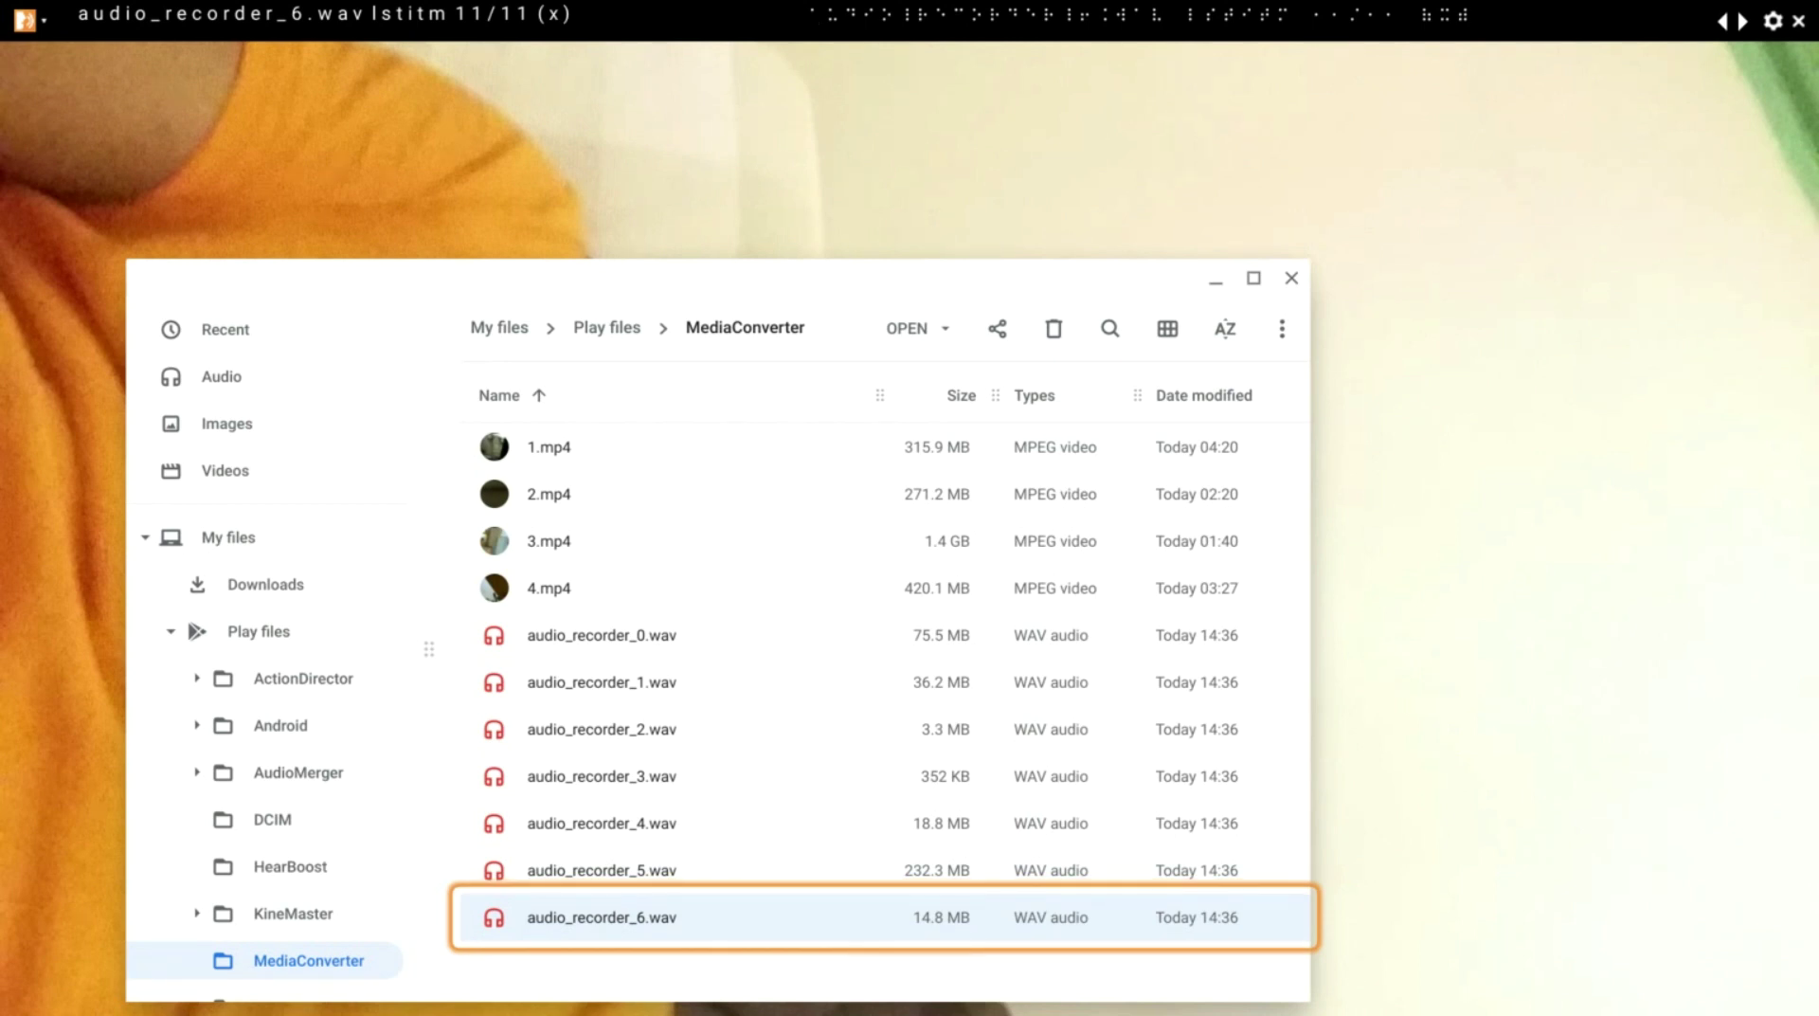
key(Up)
key(Up)
key(Up)
key(Up)
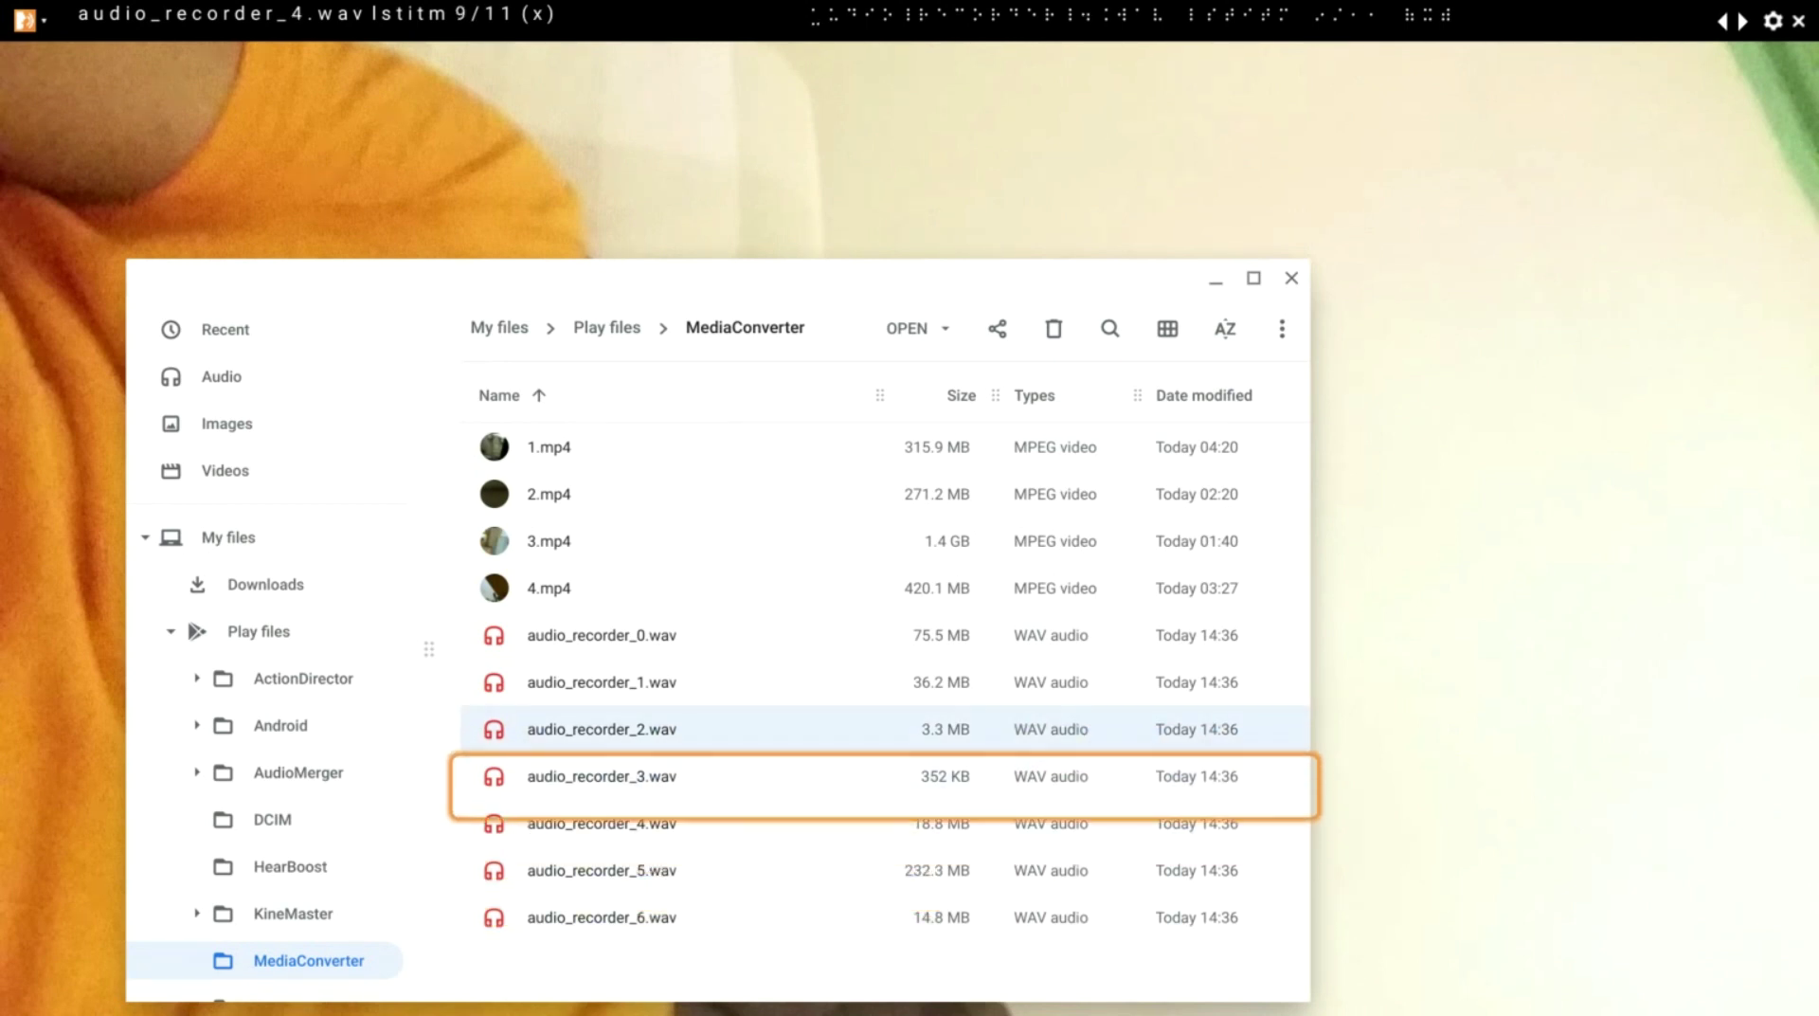
key(Up)
key(Up)
key(Up)
key(Up)
key(Up)
Step: Select the seven WAV files audio_recorder_0.wav to audio_recorder_6.wav for transfer to another folder
key(Down)
key(Down)
key(Down)
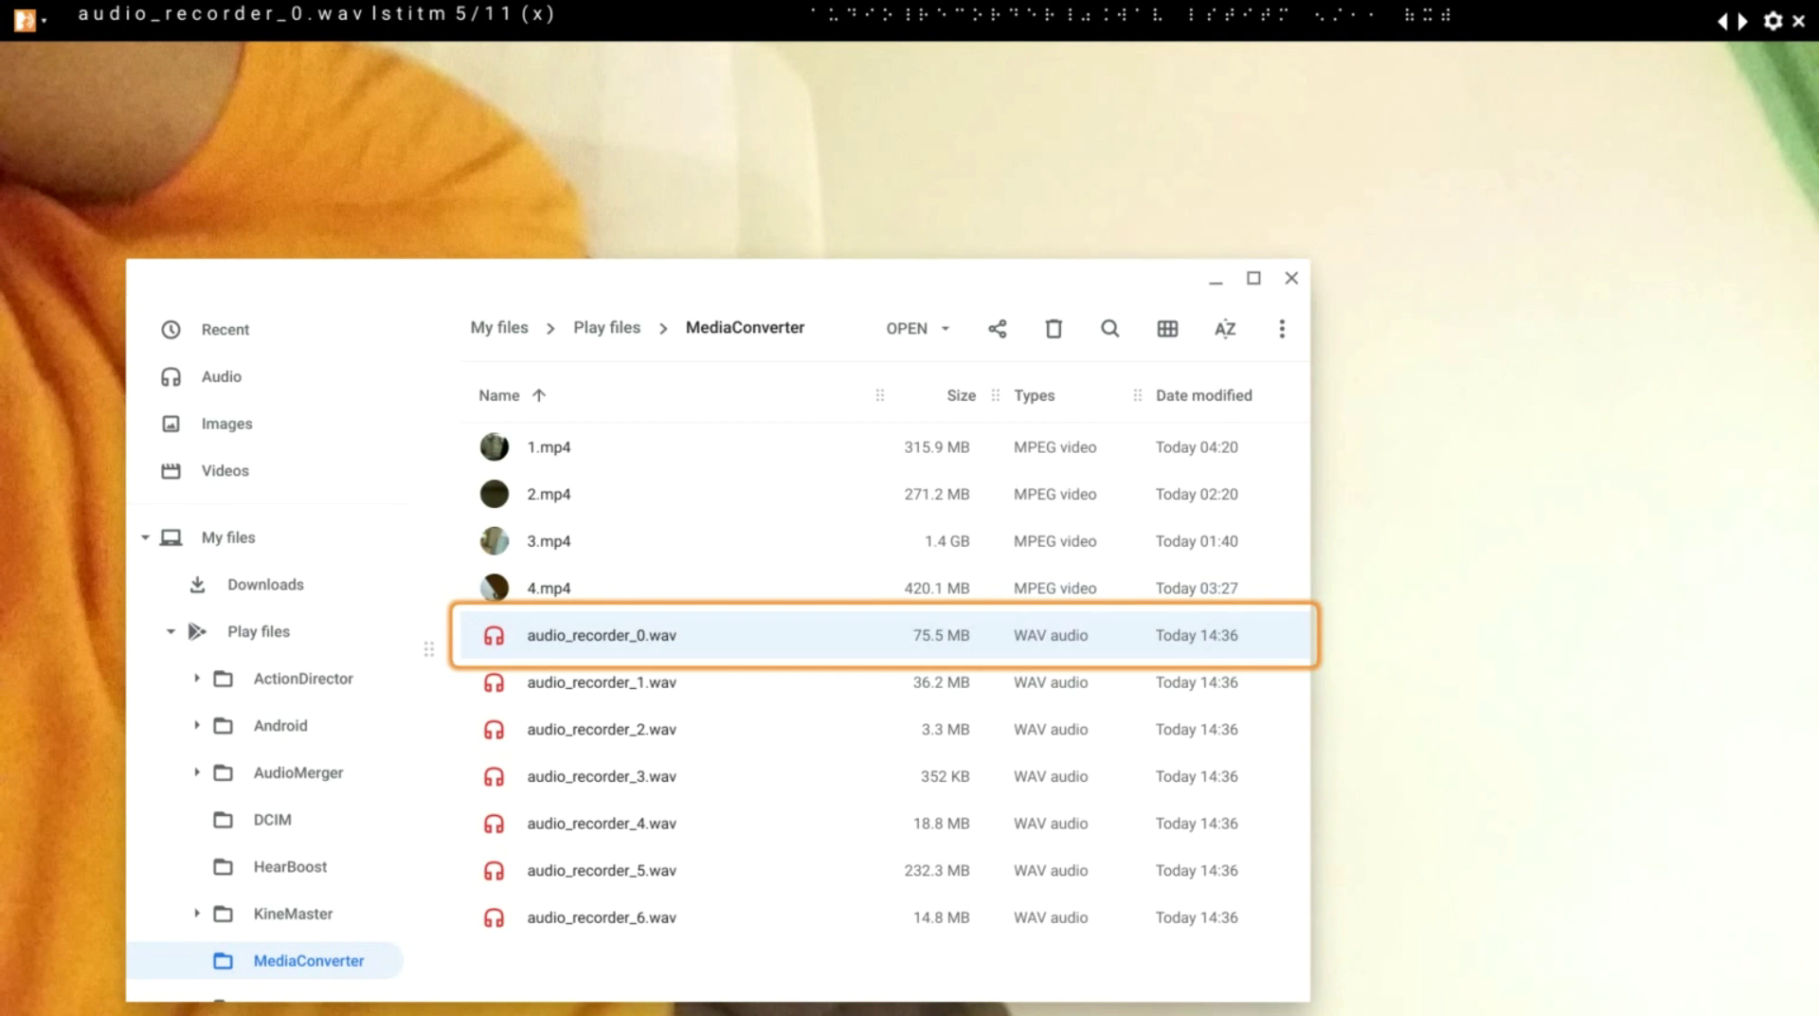
key(shift+Down)
key(shift+Down)
key(shift+Down)
key(shift+Down)
key(shift+Down)
key(shift+Down)
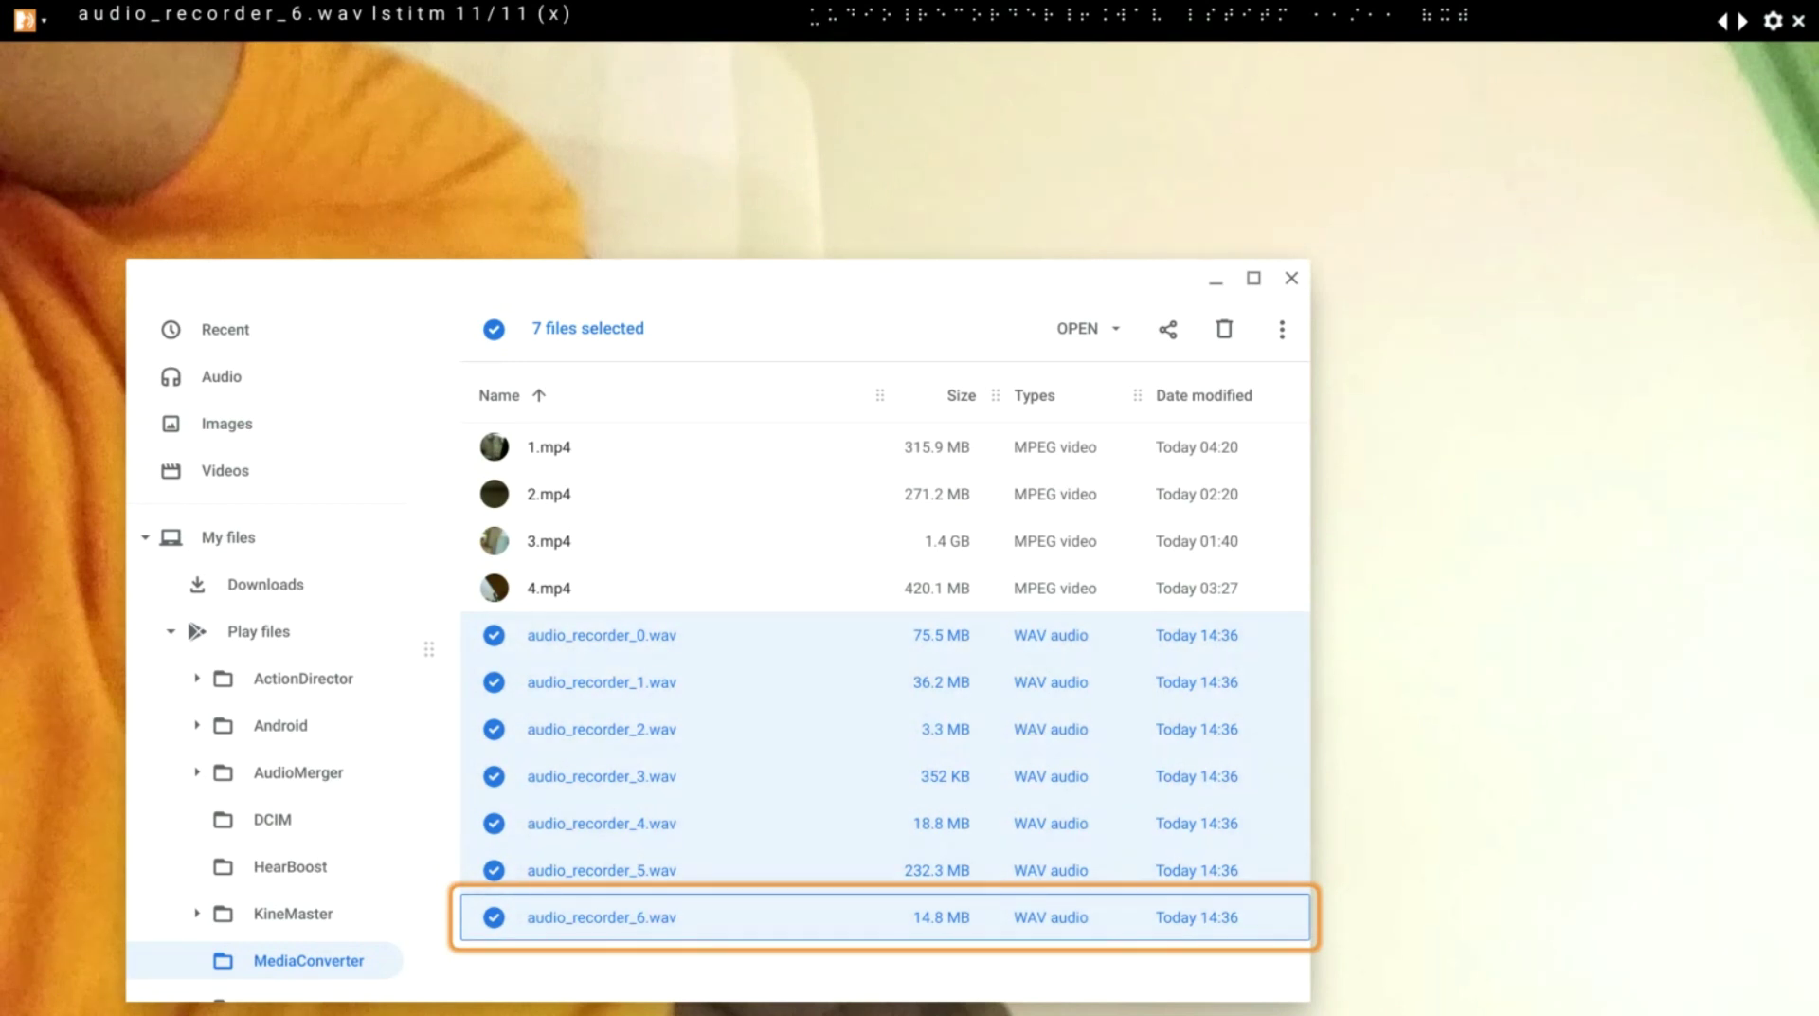
Step: Paste the WAV files into the AudioRecorder folder inside Play files > MyMovie
key(alt+Up)
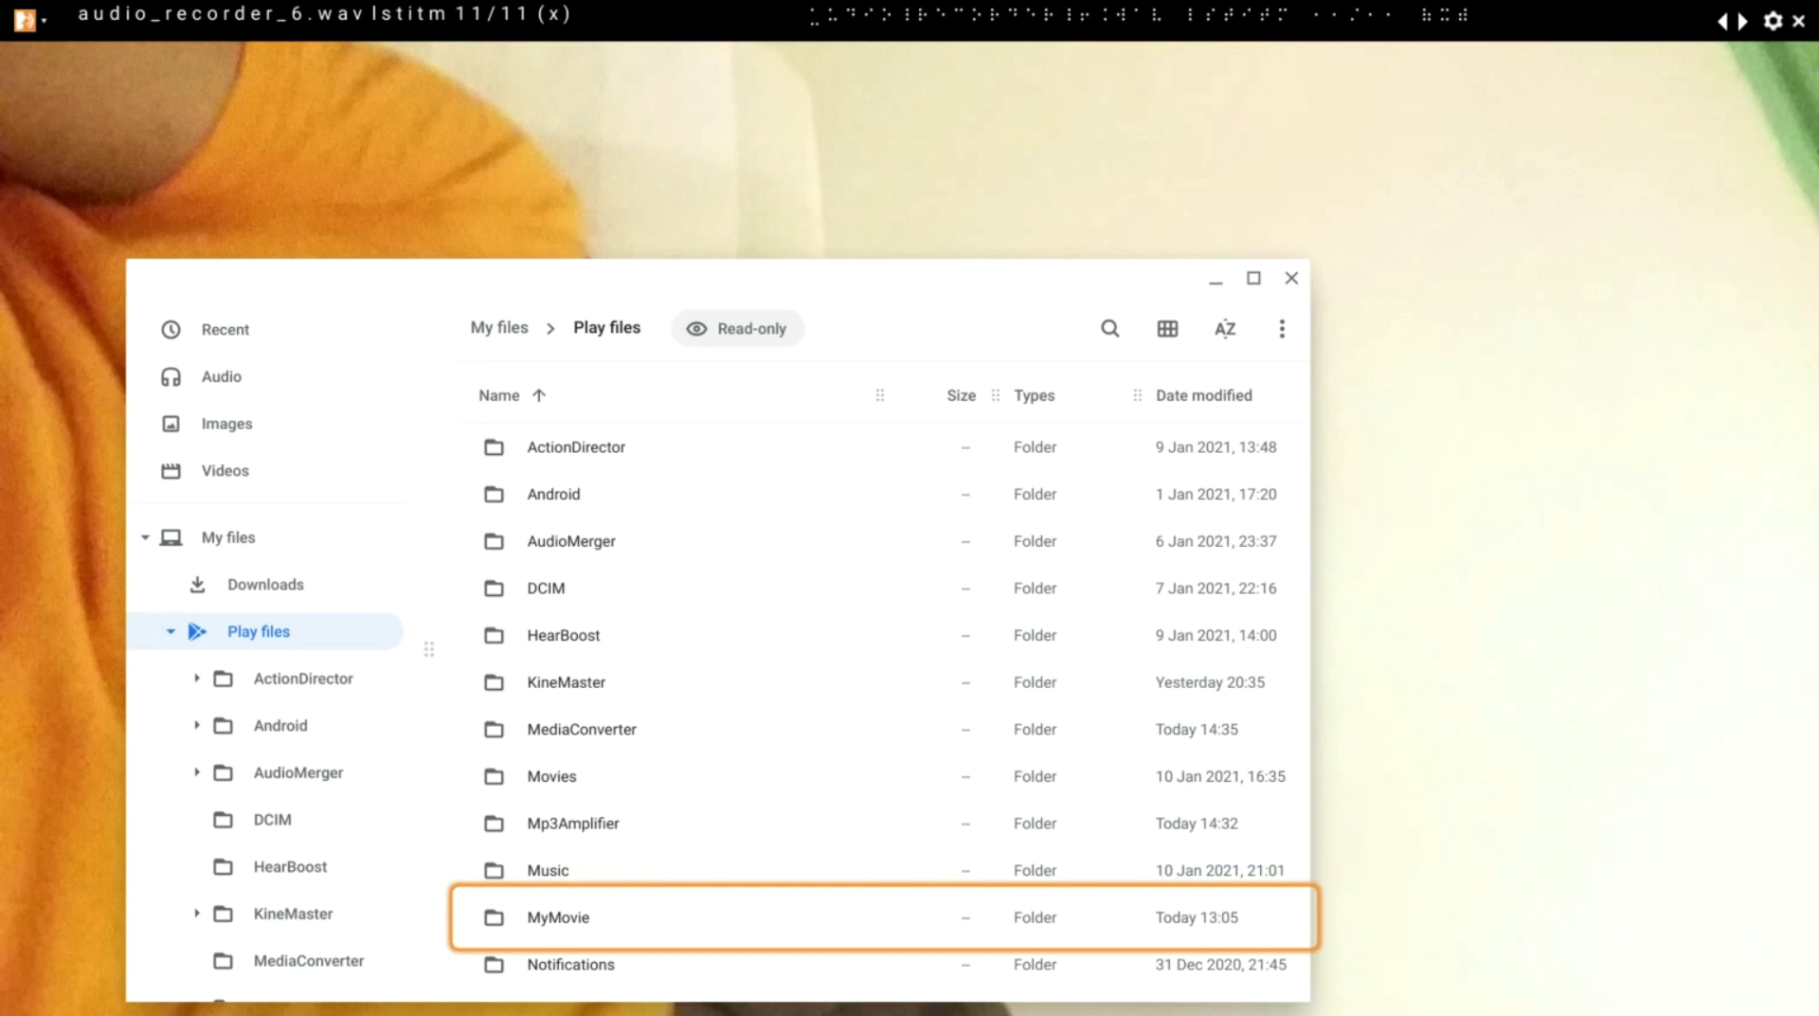
key(Down)
key(Down)
key(Down)
key(Down)
key(Return)
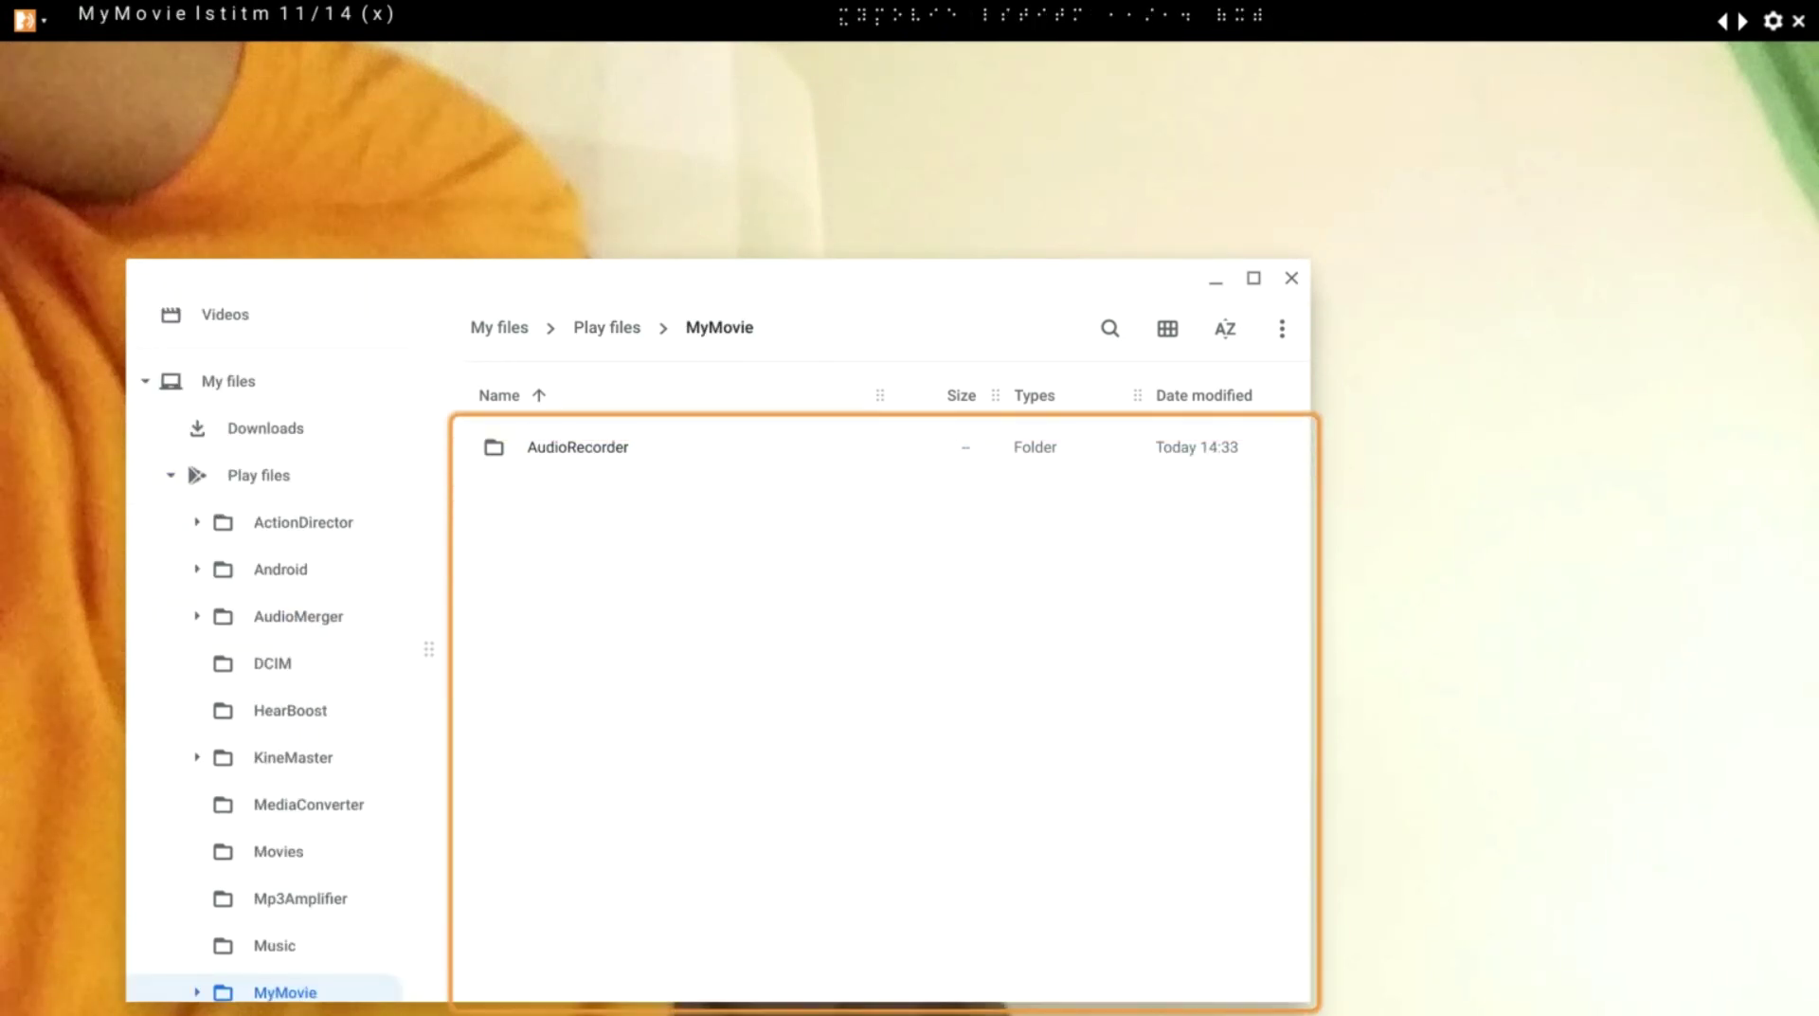
key(Return)
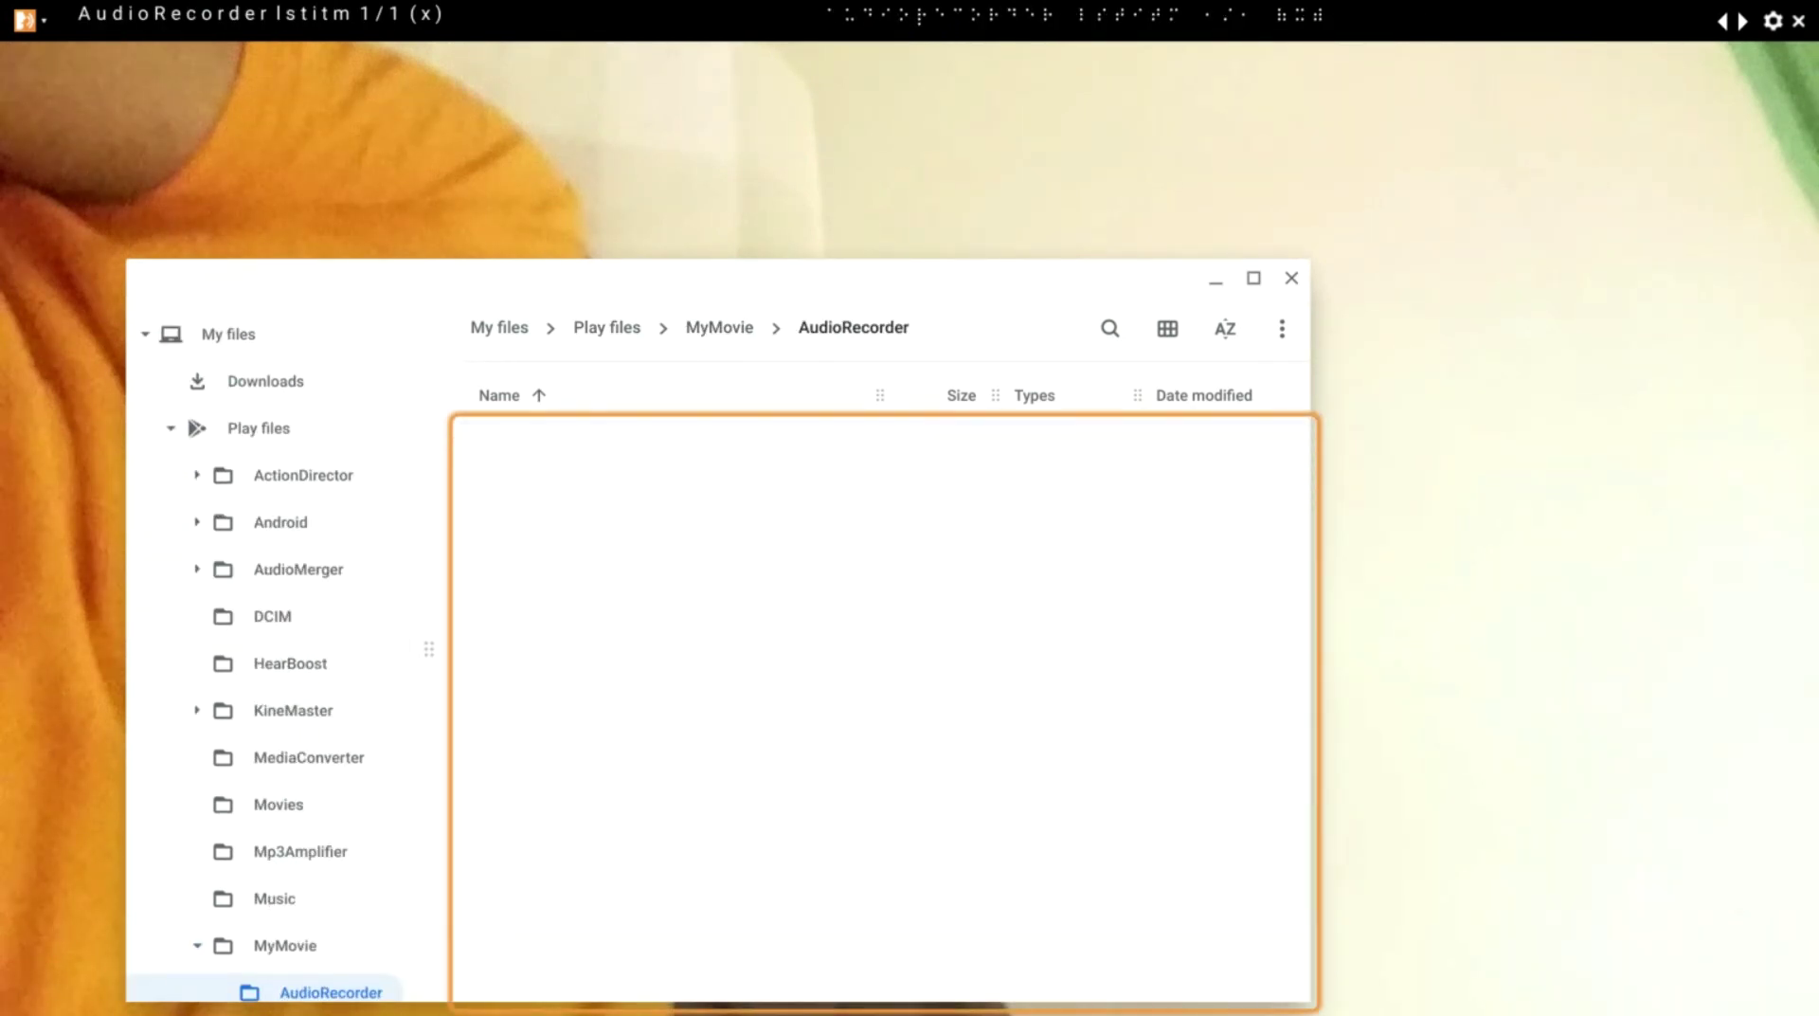
key(ctrl+v)
key(Down)
key(Down)
Step: Close the Files window and lower the system volume to 16%
key(ctrl+w)
key(XF86AudioLowerVolume)
key(alt+shift+l)
key(XF86AudioLowerVolume)
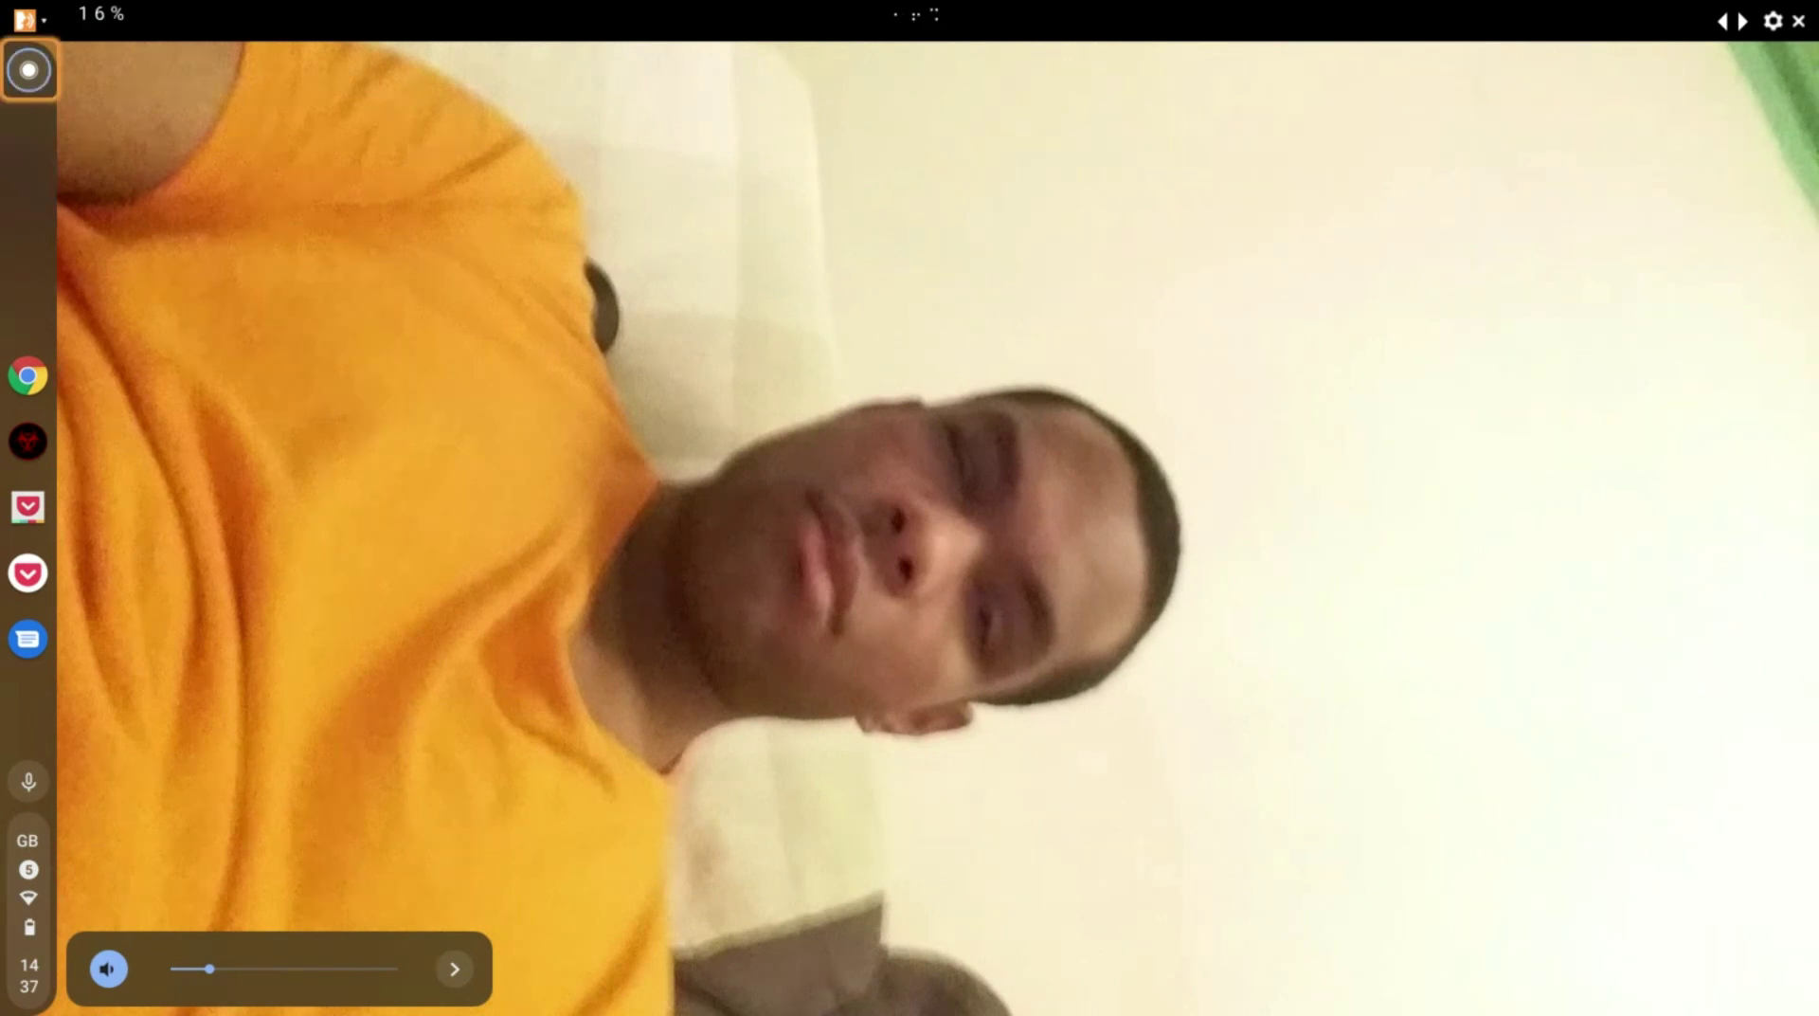
Step: Launch the MyMovie app from the launcher's suggested apps and go to its Create options
key(Return)
key(Tab)
key(Tab)
key(Tab)
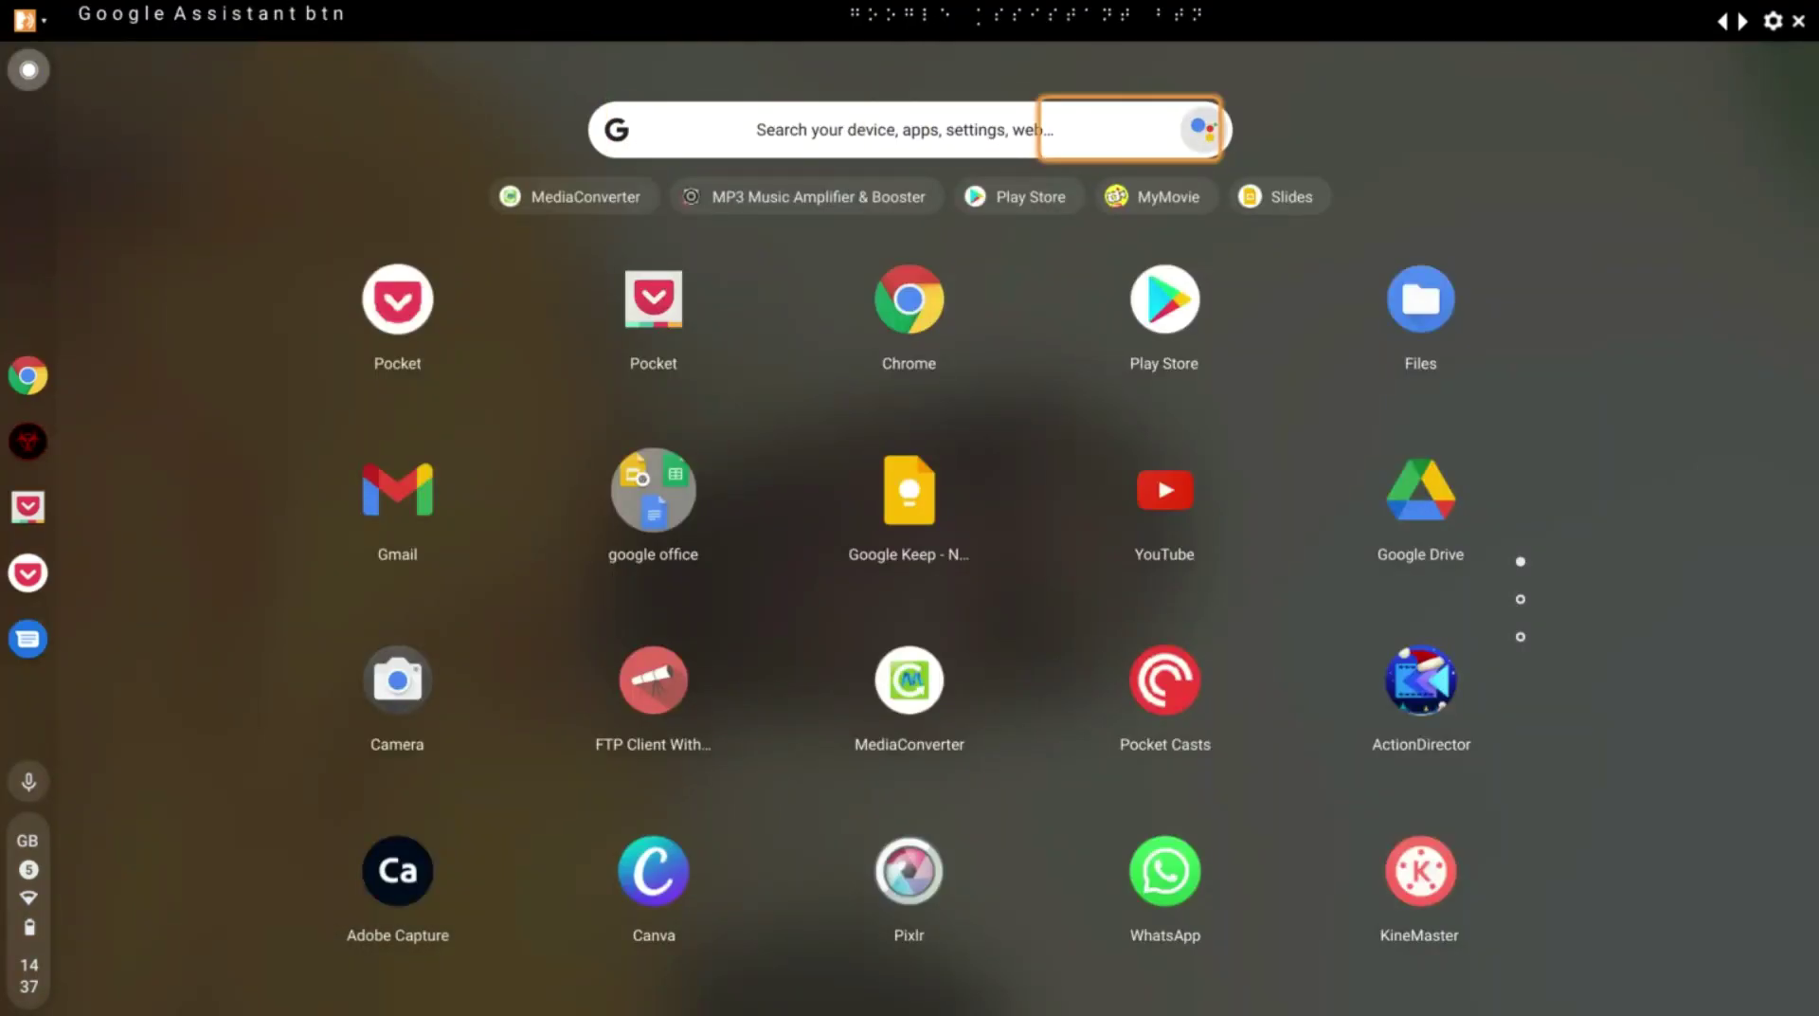
key(Tab)
key(Tab)
key(Return)
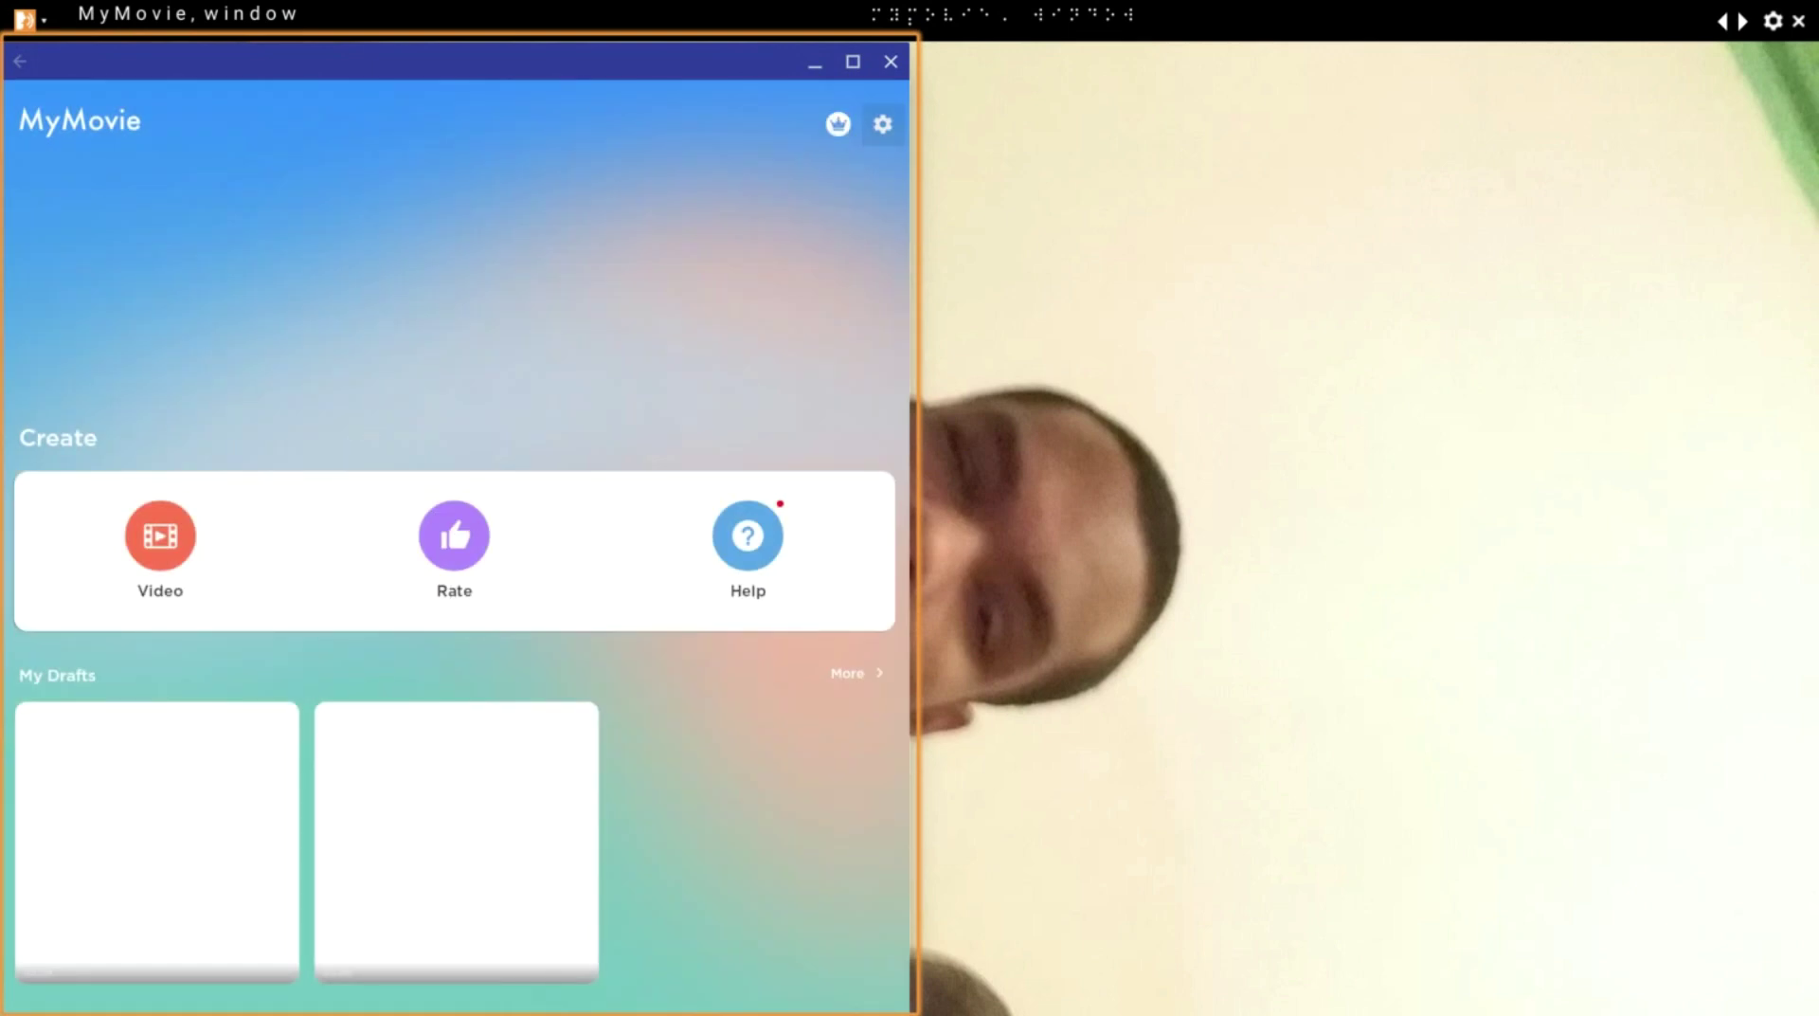
key(Tab)
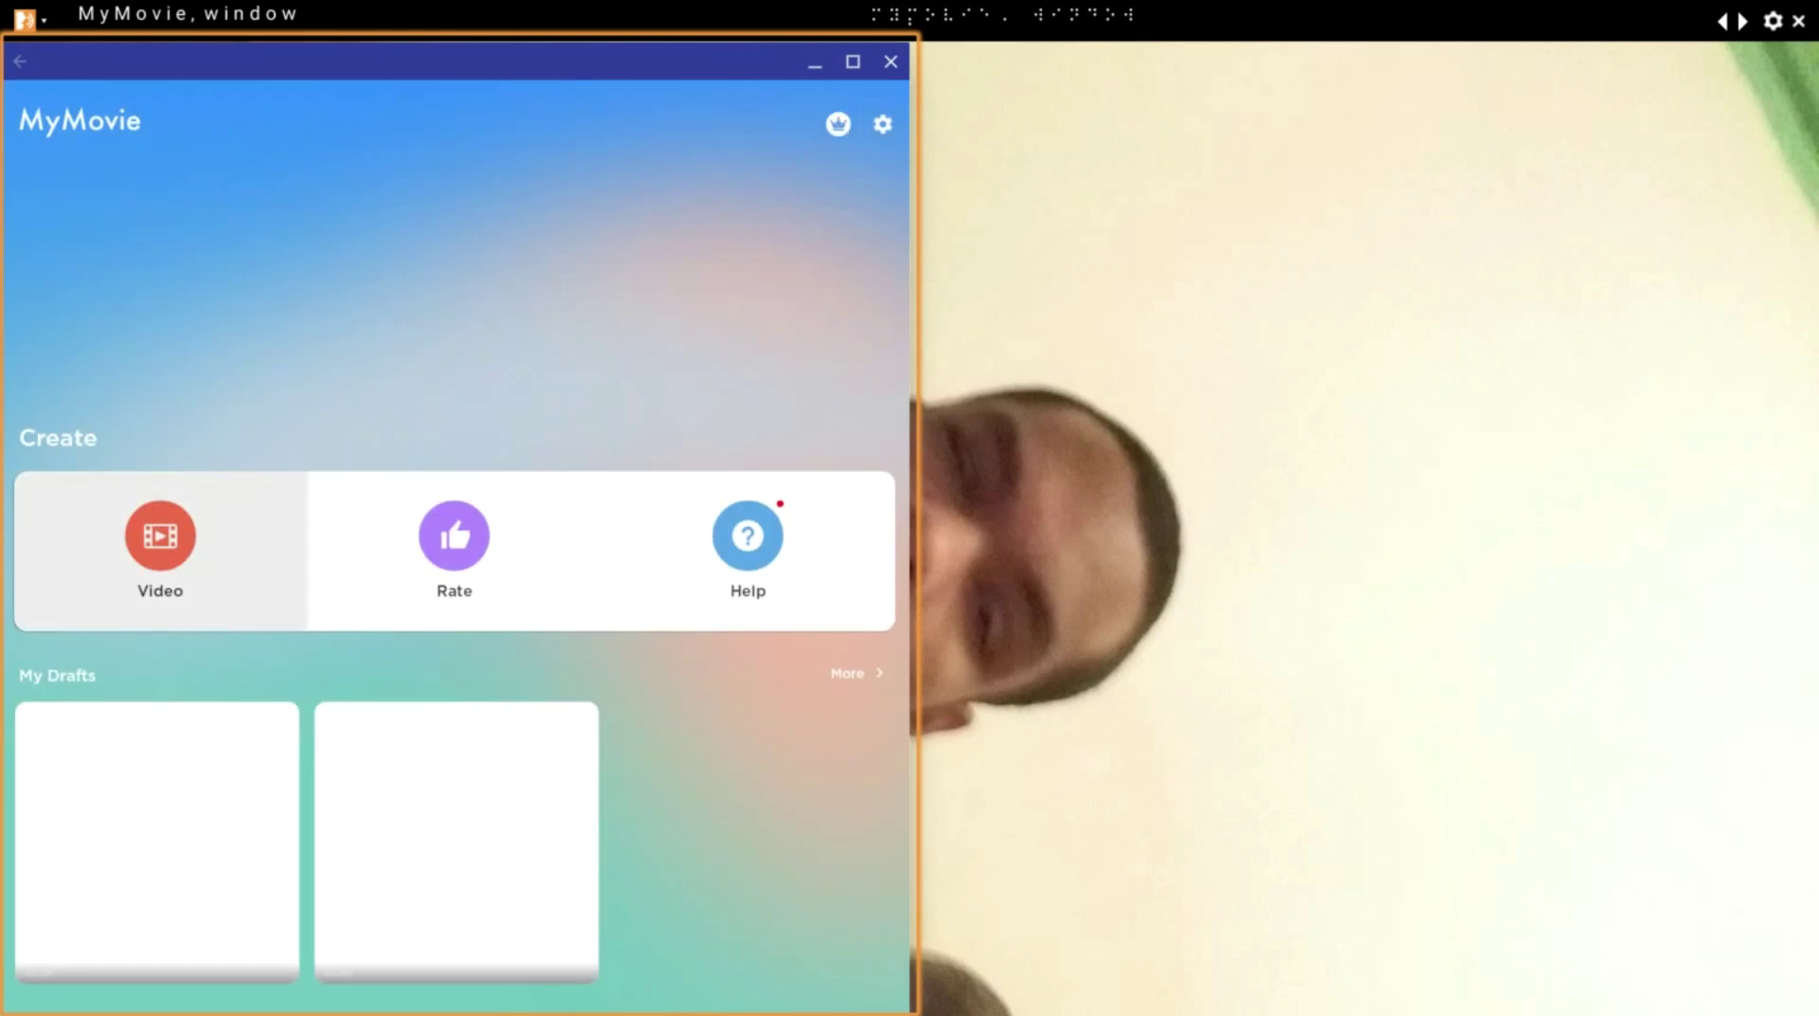
key(Tab)
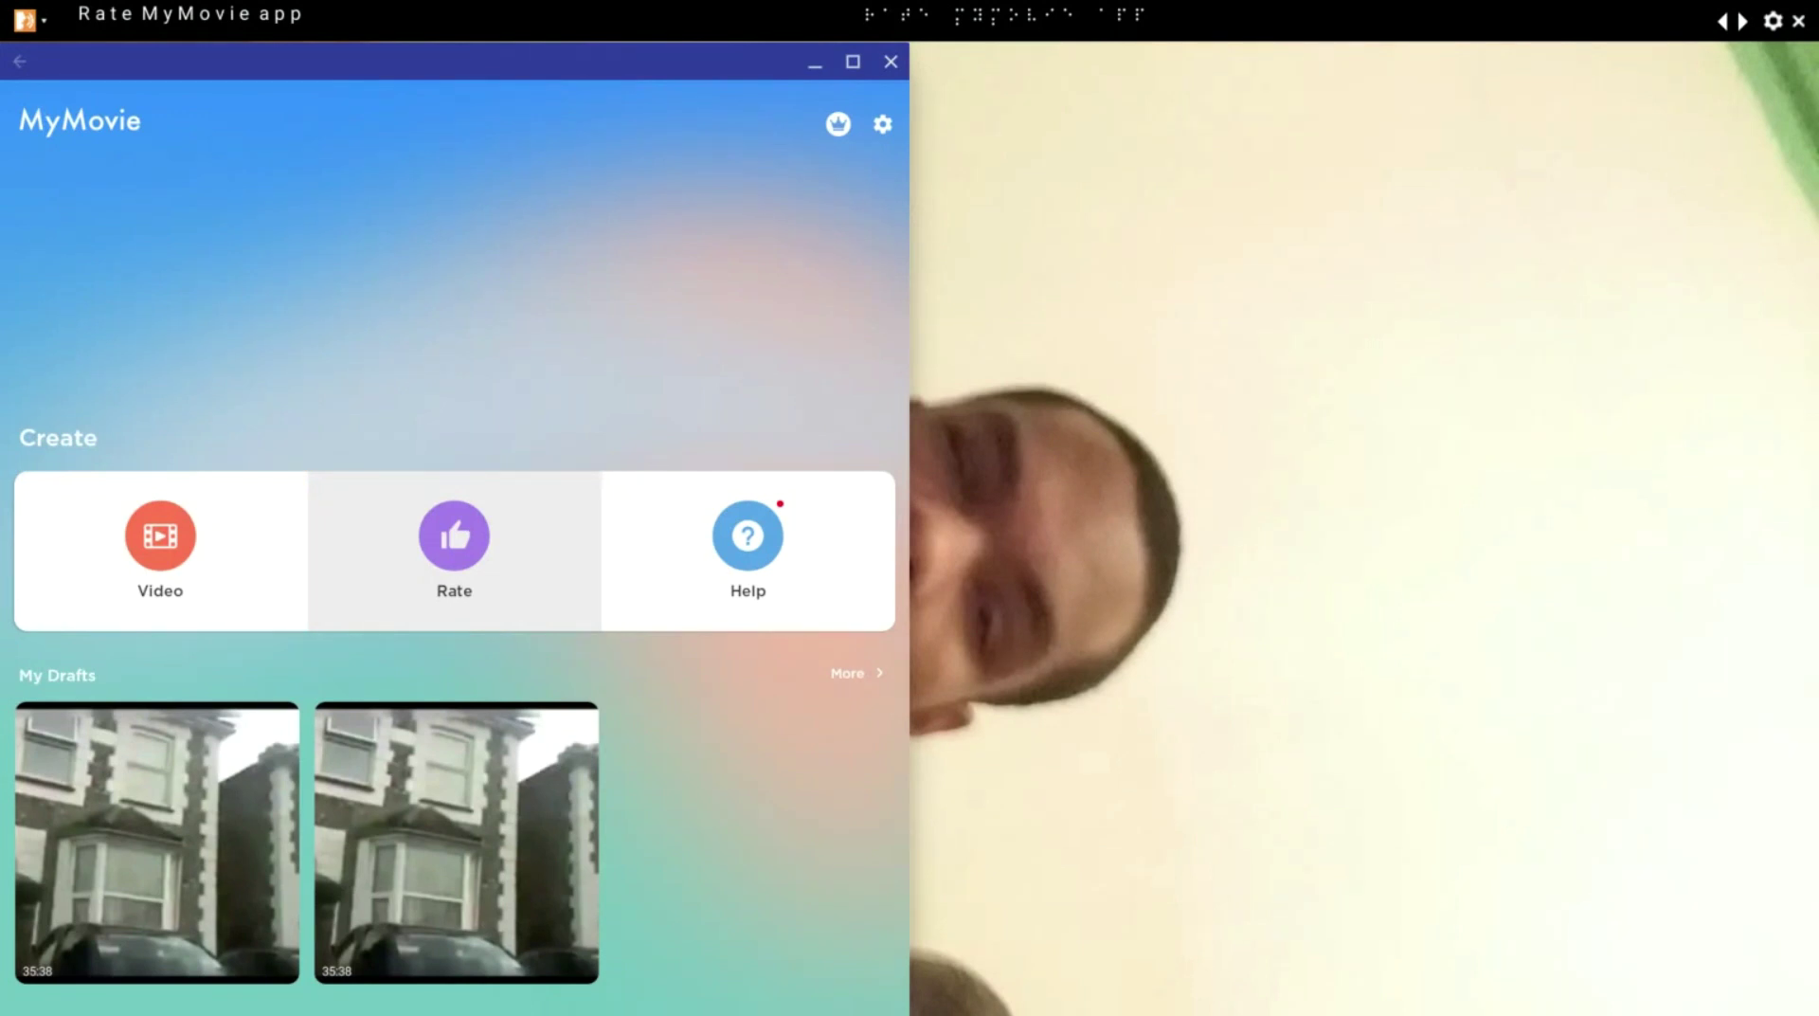